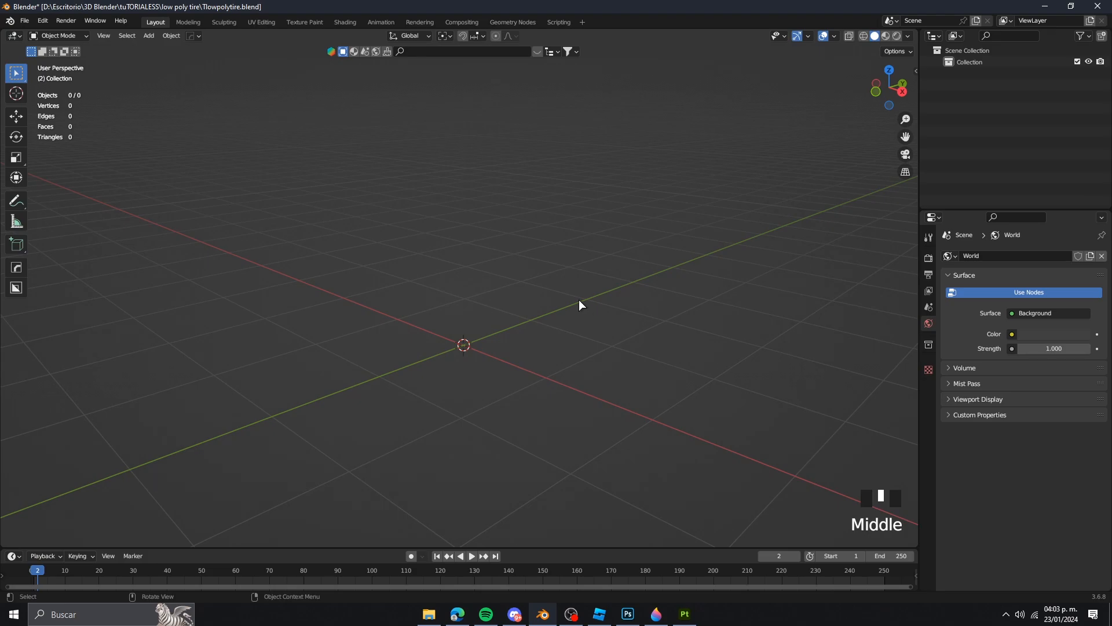
# Step: In the browser, look over the ImagePaste add-on page and the UvSquares GitHub repository page
pyautogui.moveTo(579, 300); pyautogui.dragTo(560, 301, button='middle')
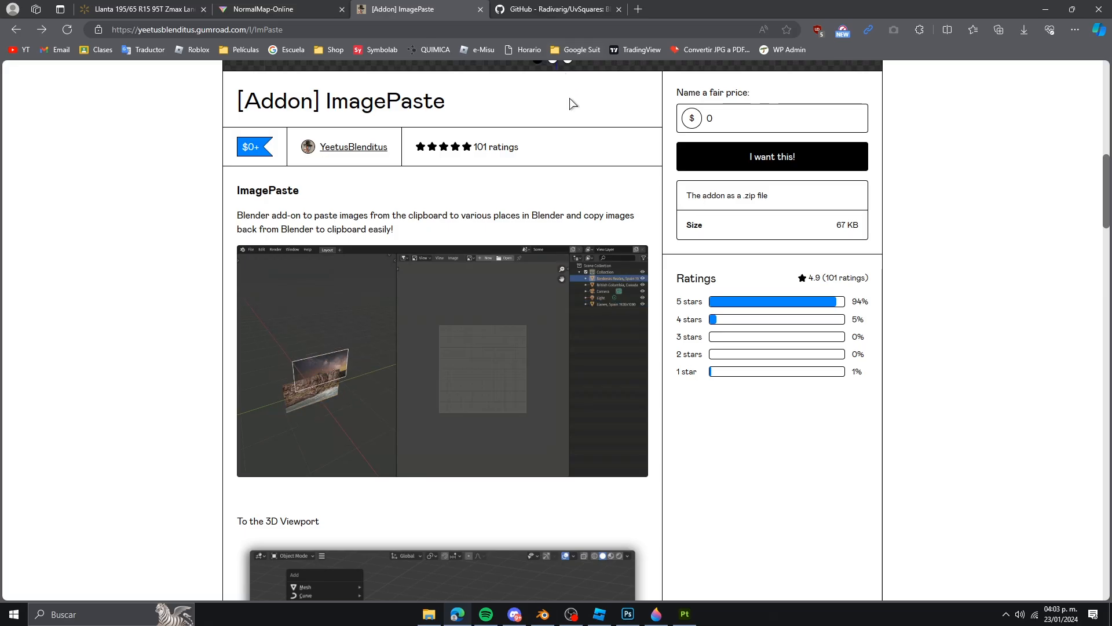
pyautogui.moveTo(325, 102); pyautogui.dragTo(441, 104)
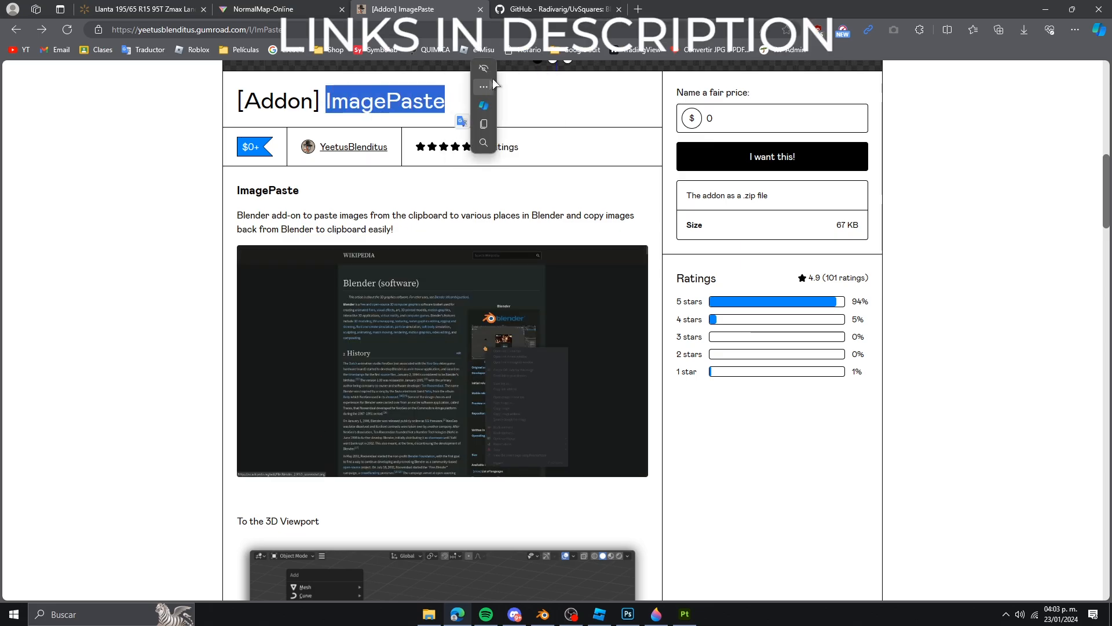
pyautogui.click(460, 84)
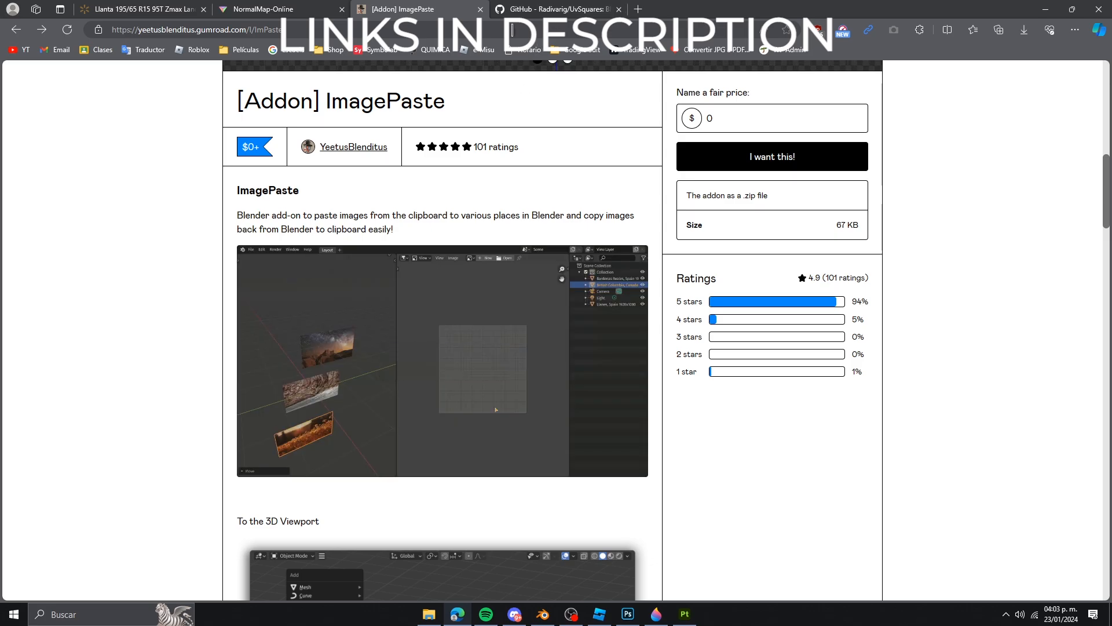
pyautogui.click(556, 9)
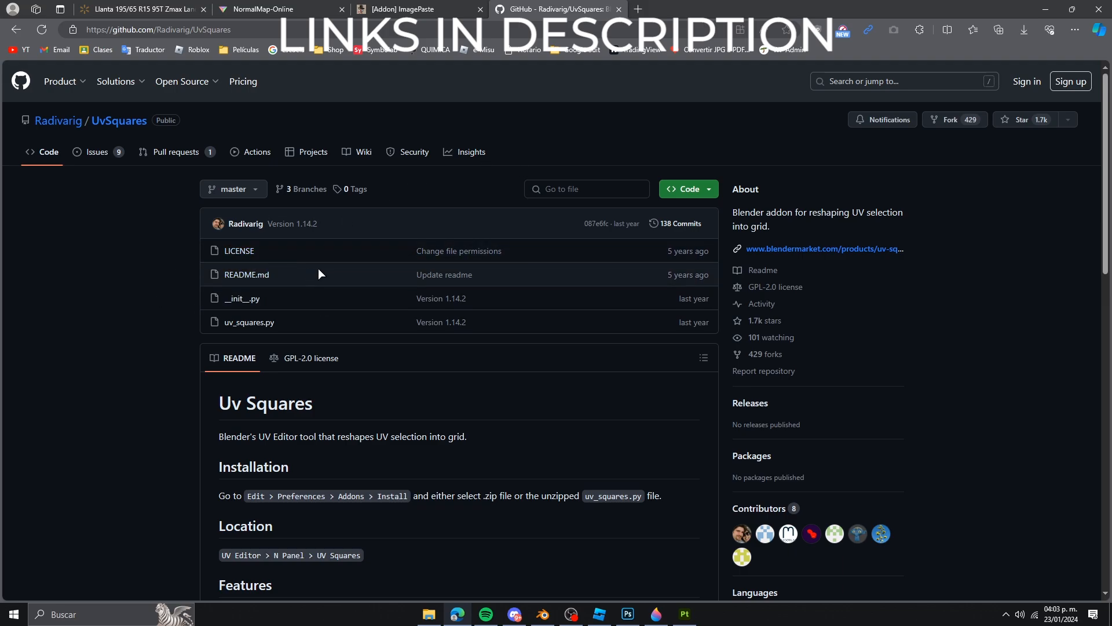
pyautogui.scroll(-3, 354, 278)
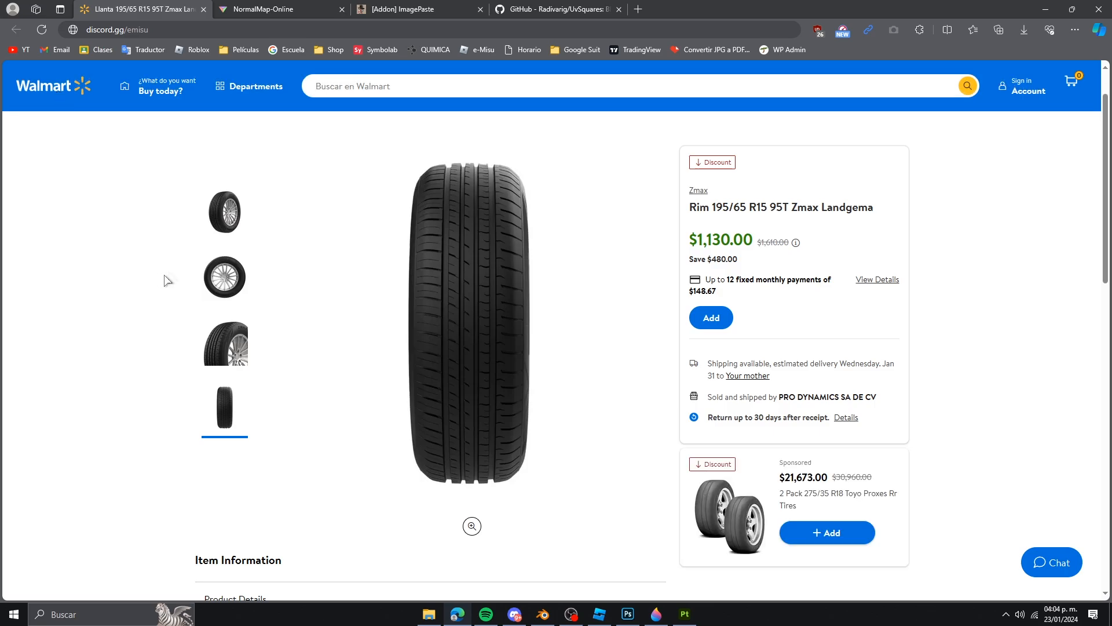
# Step: Open the side view of the tire and rim on the Walmart product page, copy that image and switch to Blender
pyautogui.click(224, 218)
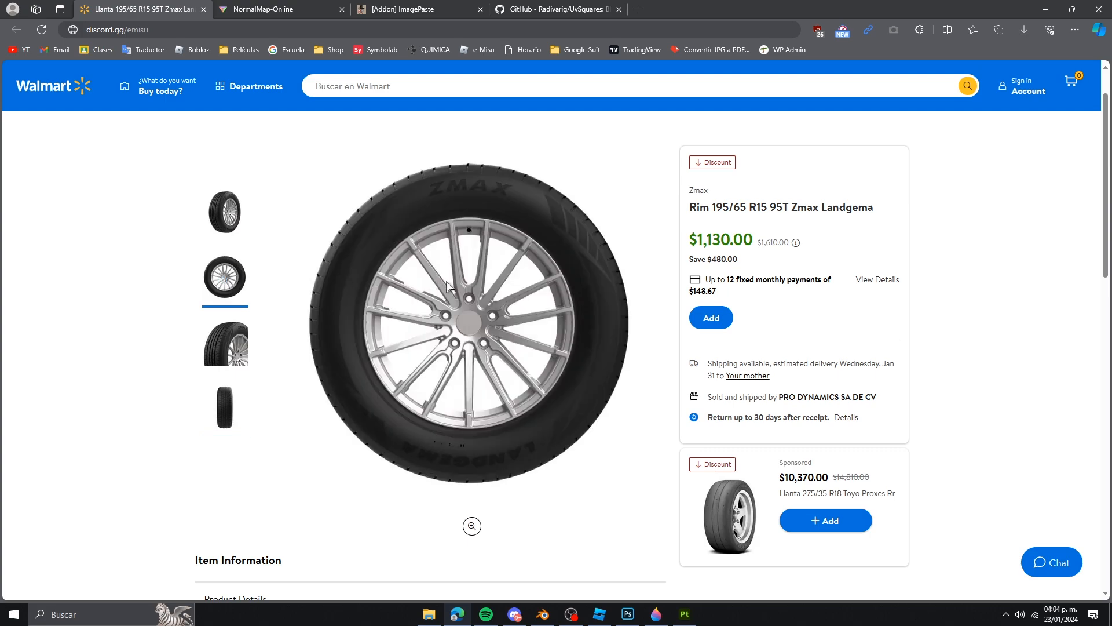
pyautogui.rightClick(436, 278)
pyautogui.click(488, 327)
pyautogui.hotkey('alt', 'Tab')
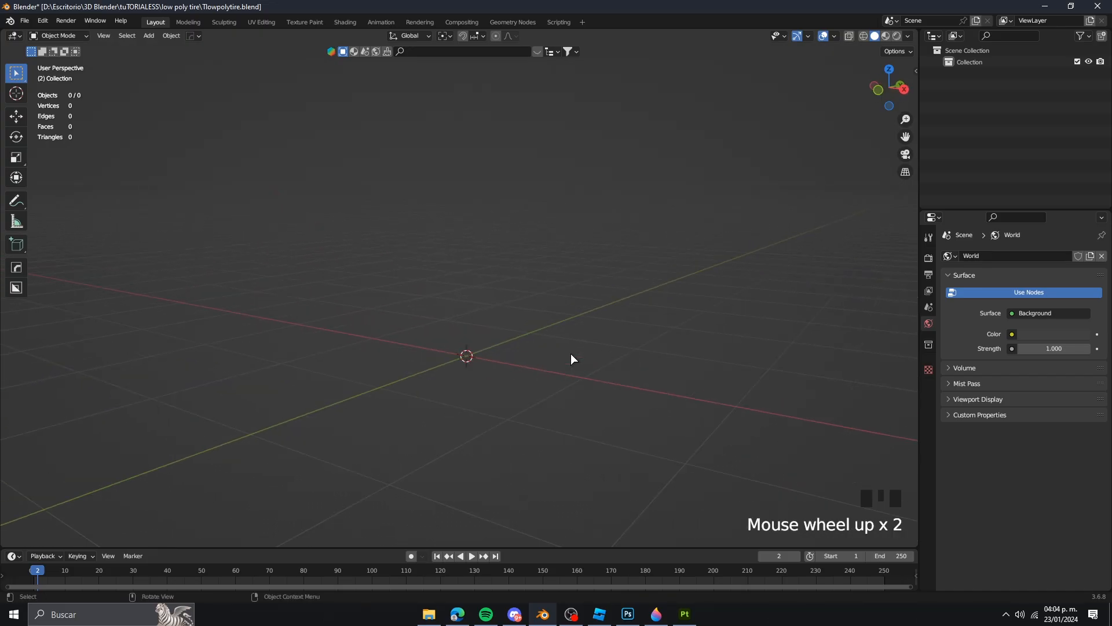
# Step: Check the ImagePaste add-on page in the browser again and return to Blender
pyautogui.click(457, 613)
pyautogui.click(416, 10)
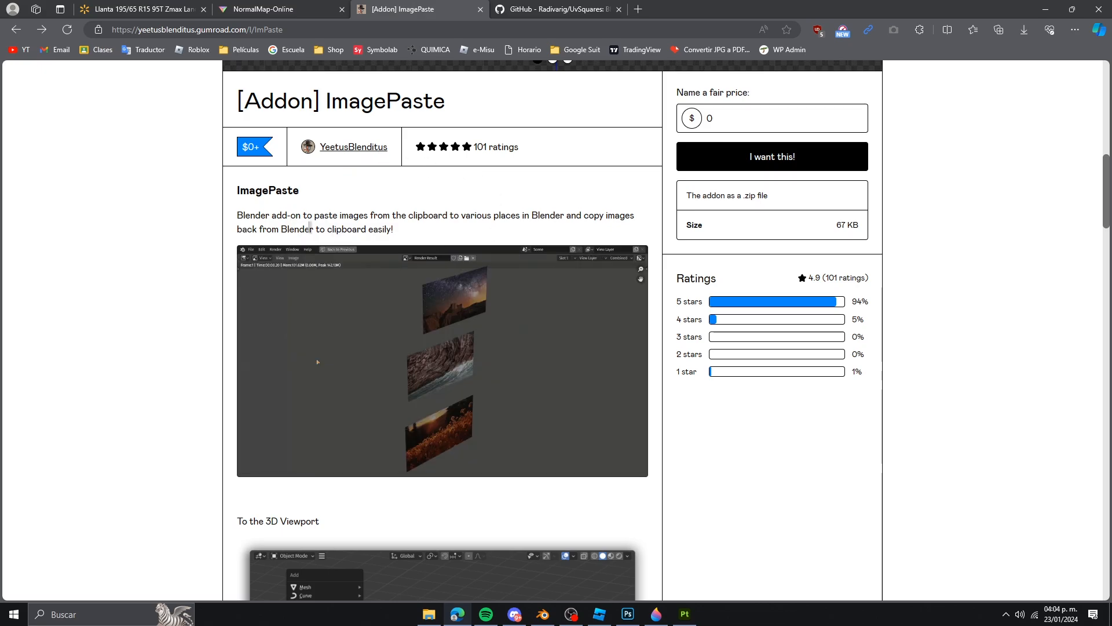
pyautogui.click(542, 613)
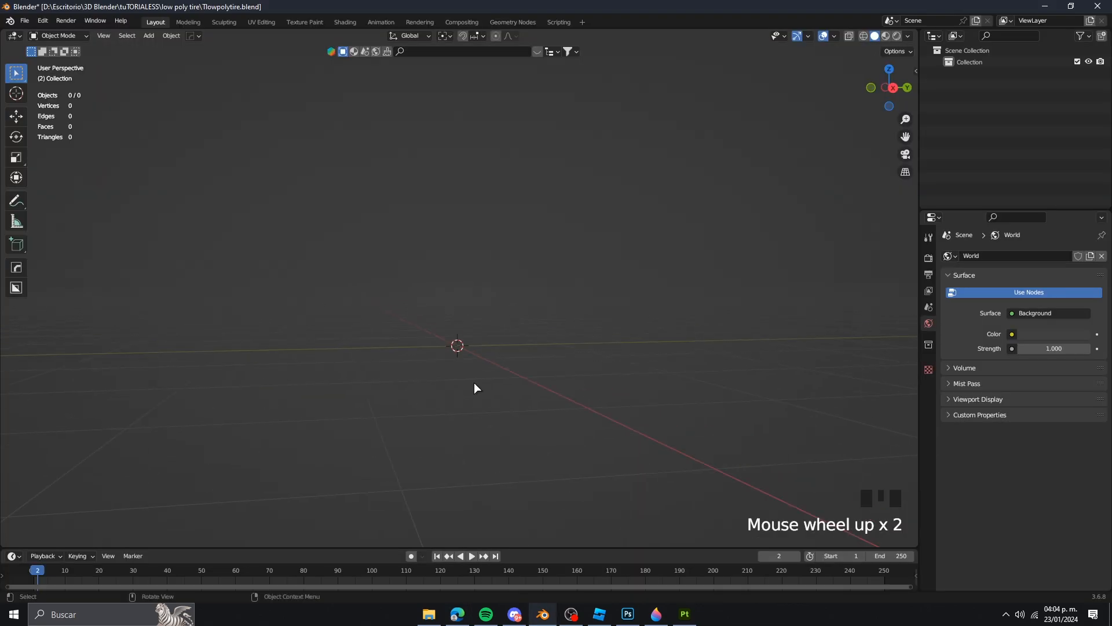
# Step: Paste the copied wheel image from the clipboard as a reference in the right orthographic view
pyautogui.press('KP_3')
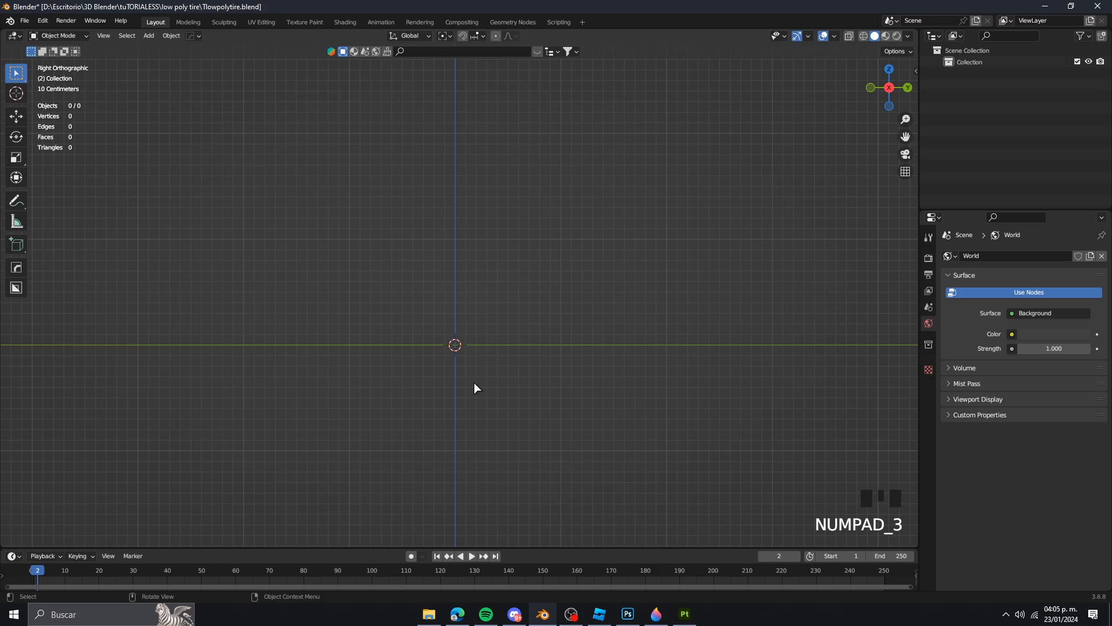
pyautogui.hotkey('ctrl', 'shift', 'v')
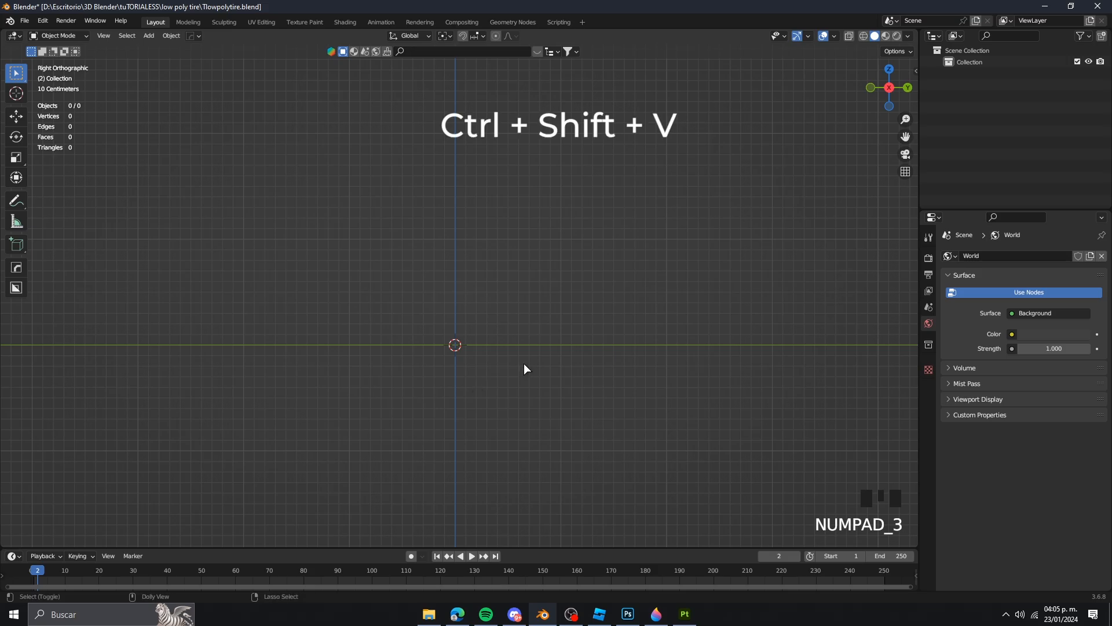
pyautogui.scroll(3, 523, 362)
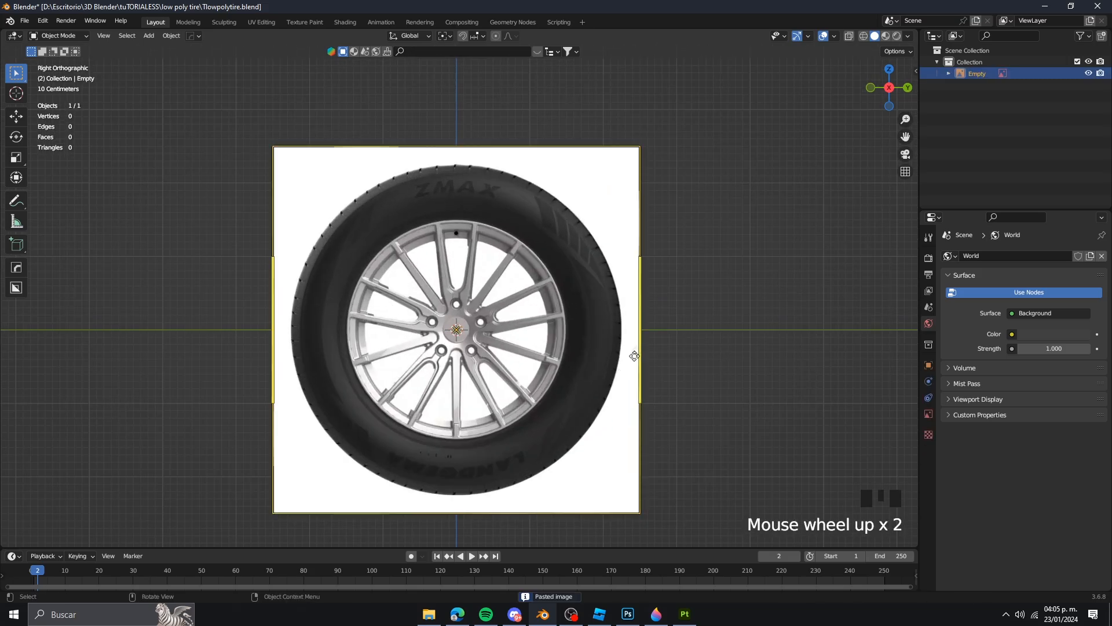
# Step: Move the side-view wheel reference image about -2.78 m along the X axis
pyautogui.moveTo(544, 302); pyautogui.dragTo(474, 314, button='middle')
pyautogui.scroll(2, 475, 314)
pyautogui.scroll(-3, 626, 314)
pyautogui.moveTo(626, 314); pyautogui.dragTo(540, 381, button='middle')
pyautogui.scroll(3, 478, 388)
pyautogui.scroll(-2, 623, 349)
pyautogui.scroll(1, 586, 327)
pyautogui.moveTo(586, 328); pyautogui.dragTo(583, 315, button='middle')
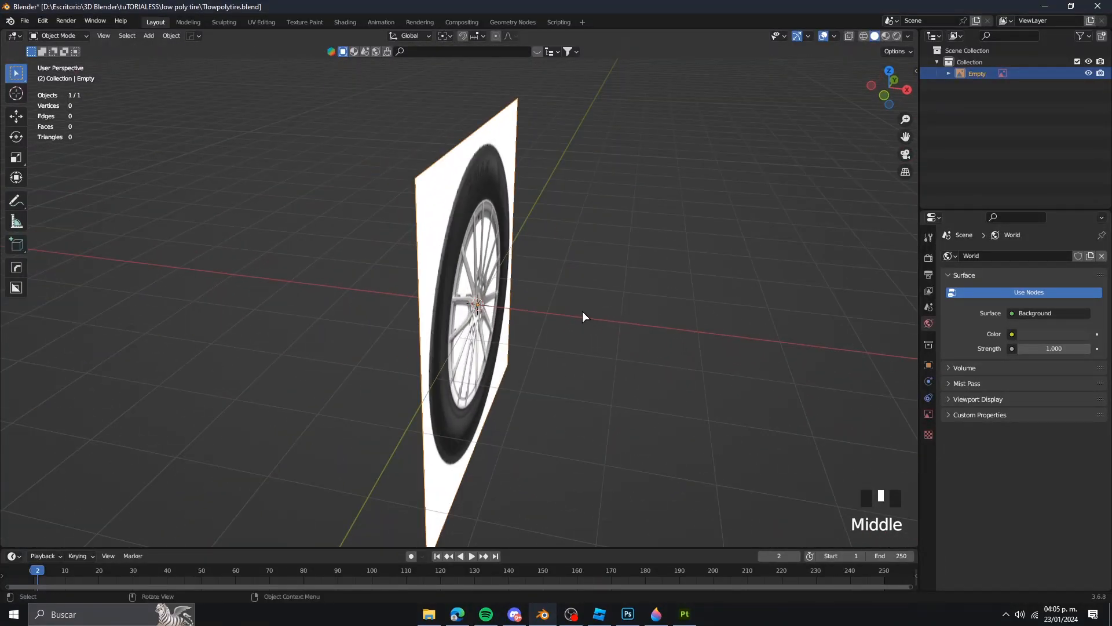
pyautogui.press('g')
pyautogui.press('x')
pyautogui.click(450, 298)
pyautogui.moveTo(450, 298); pyautogui.dragTo(511, 325, button='middle')
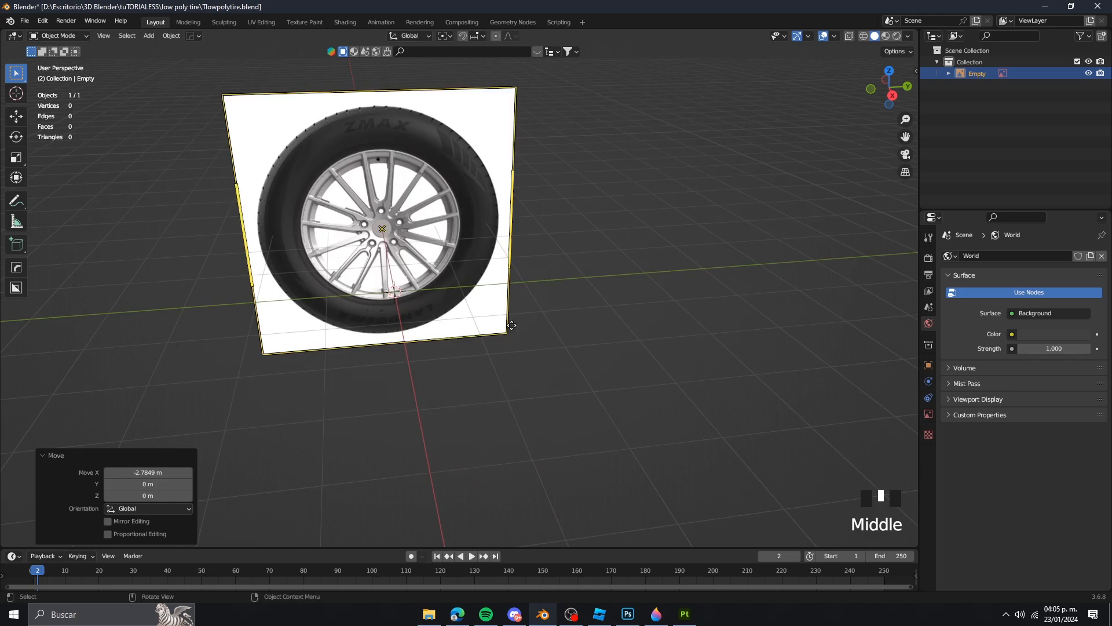
# Step: Align the viewport to the front view and copy the tire's tread image from the Walmart page in the browser
pyautogui.press('KP_3')
pyautogui.press('KP_1')
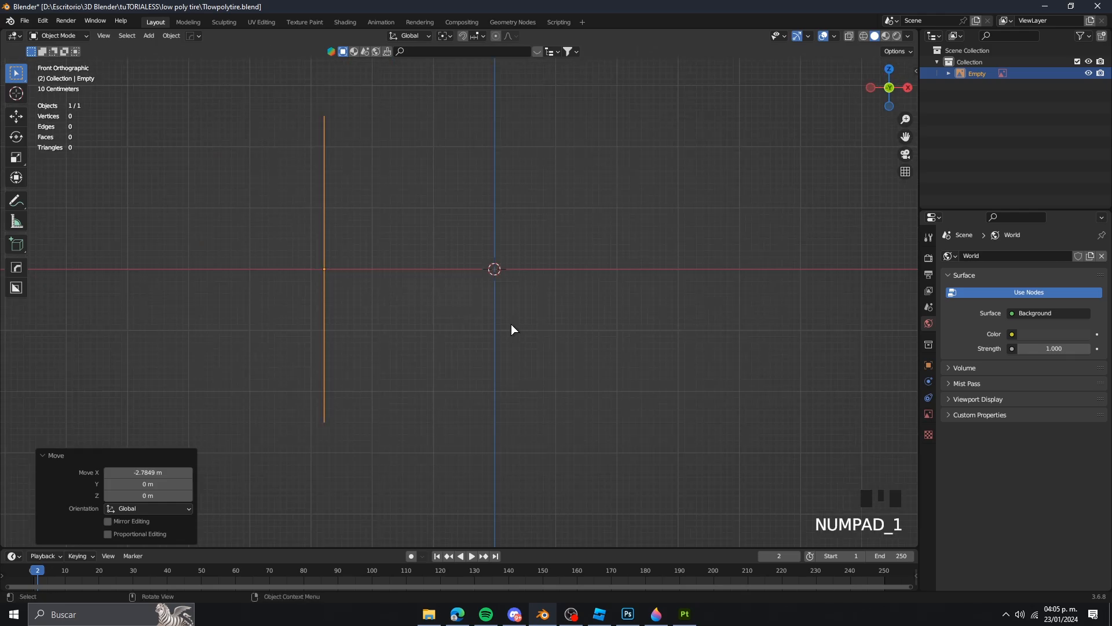
pyautogui.keyDown('shift'); pyautogui.moveTo(640, 266); pyautogui.dragTo(573, 356, button='middle'); pyautogui.keyUp('shift')
pyautogui.scroll(1, 575, 356)
pyautogui.keyDown('shift'); pyautogui.moveTo(540, 418); pyautogui.dragTo(599, 383, button='middle'); pyautogui.keyUp('shift')
pyautogui.hotkey('alt', 'Tab')
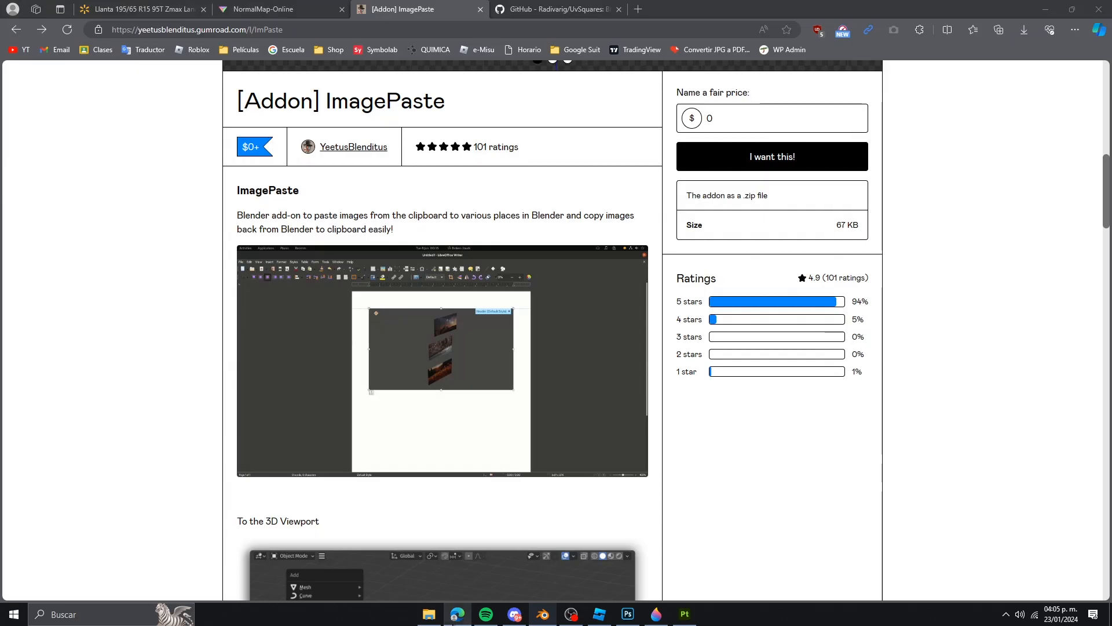
pyautogui.click(143, 8)
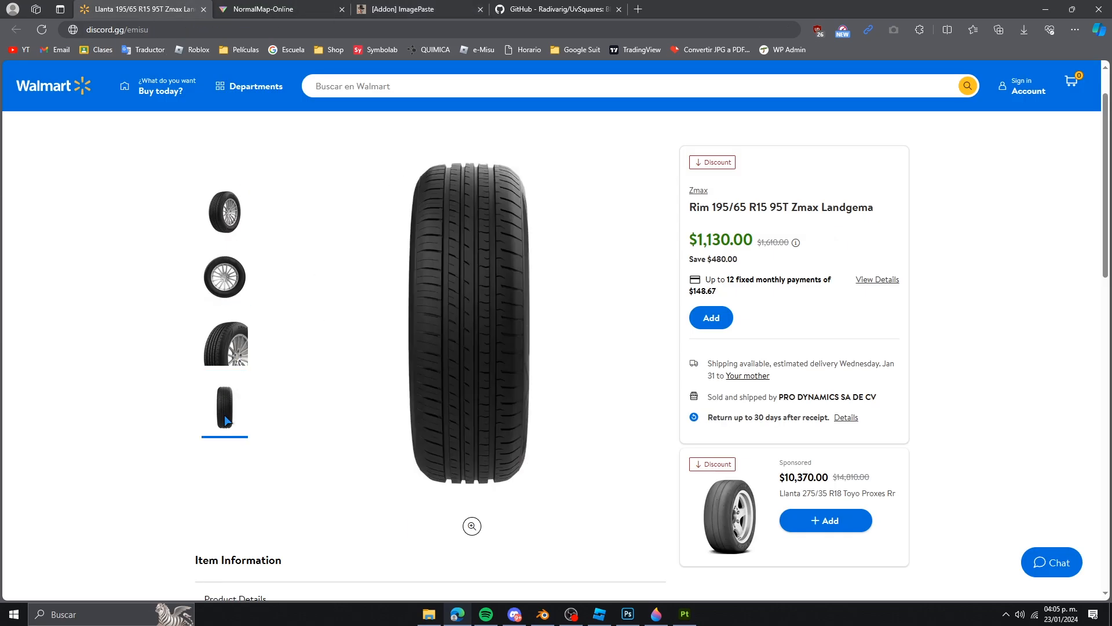
pyautogui.rightClick(485, 293)
pyautogui.click(529, 338)
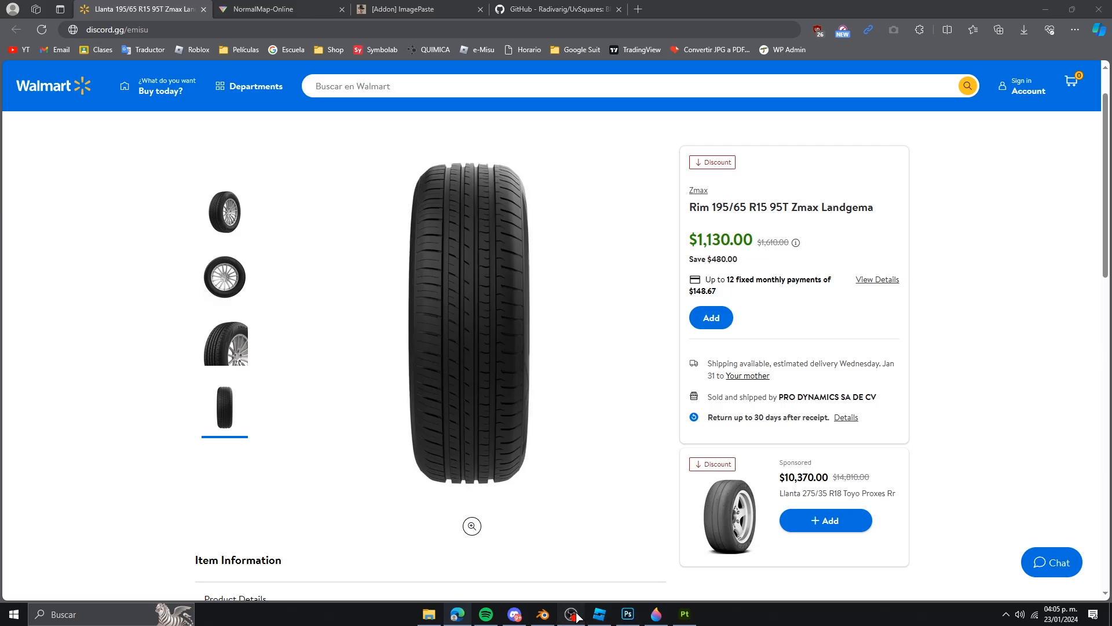
# Step: Switch back to Blender and paste the copied tread image as a reference in the front orthographic view
pyautogui.click(542, 614)
pyautogui.click(566, 343)
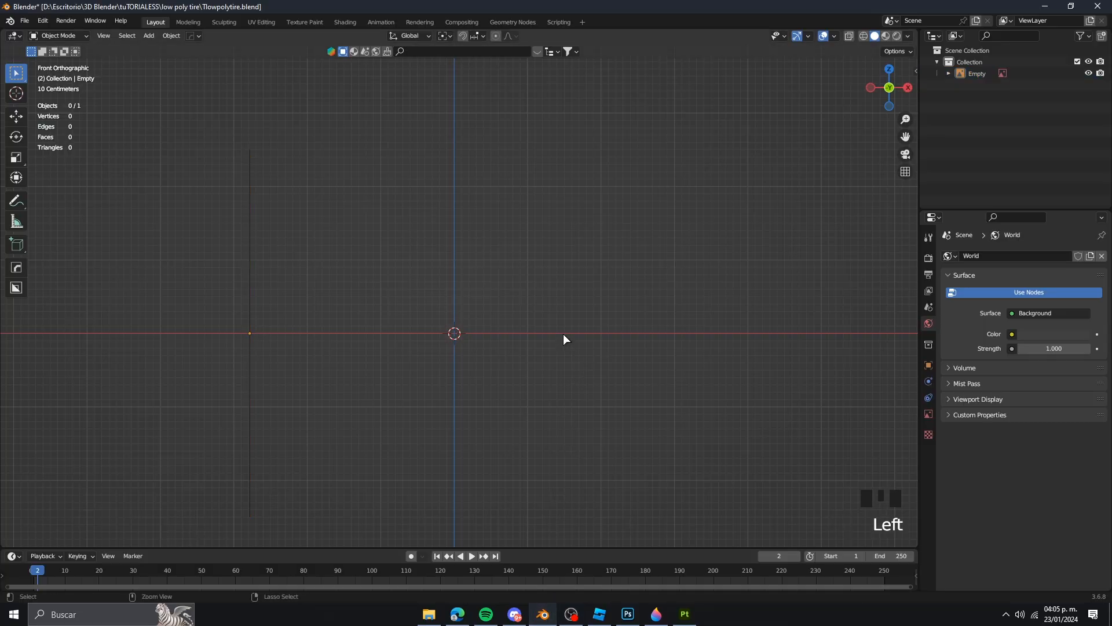
pyautogui.hotkey('ctrl', 'shift', 'v')
pyautogui.hotkey('ctrl', 'shift', 'v')
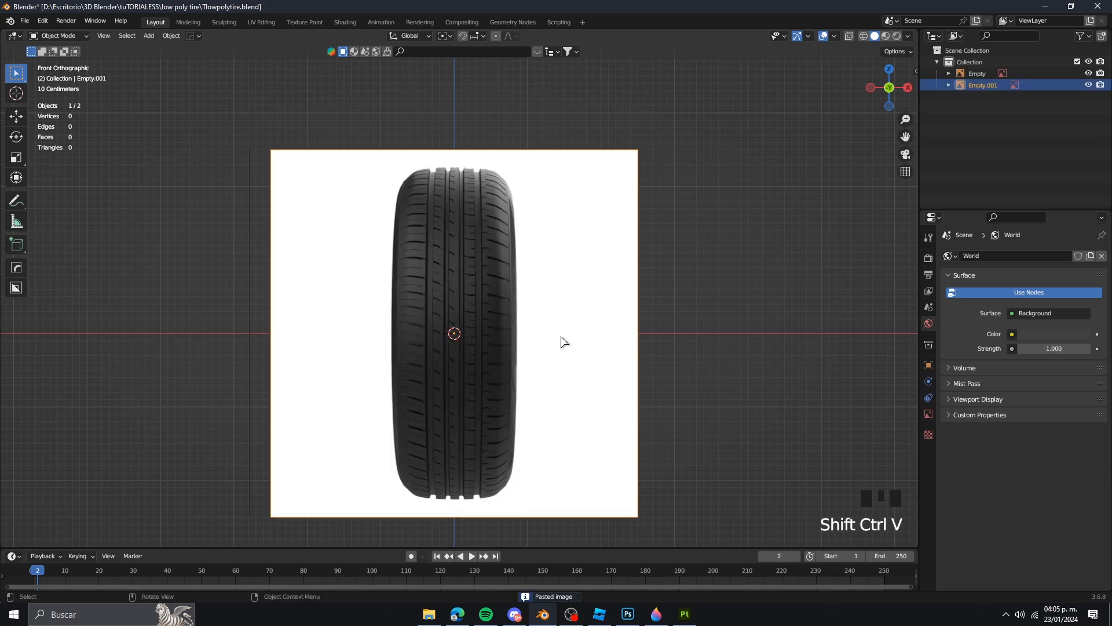
# Step: Select both reference images and scale them down together to a small fraction of their size
pyautogui.scroll(-3, 561, 336)
pyautogui.moveTo(264, 177); pyautogui.dragTo(797, 387)
pyautogui.scroll(3, 797, 388)
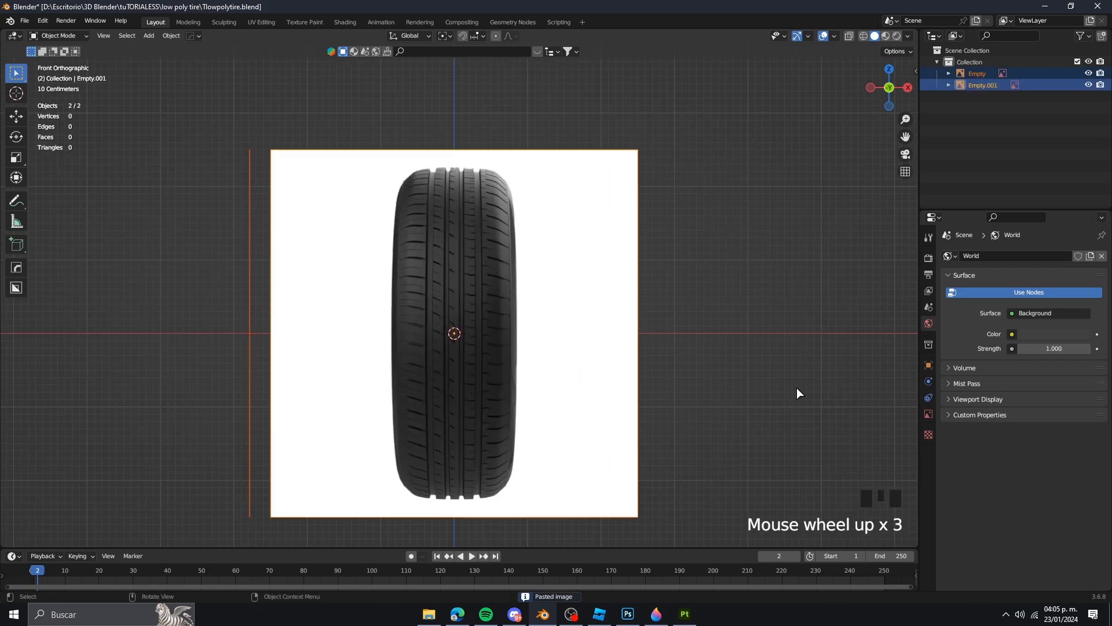
pyautogui.press('s')
pyautogui.rightClick(465, 337)
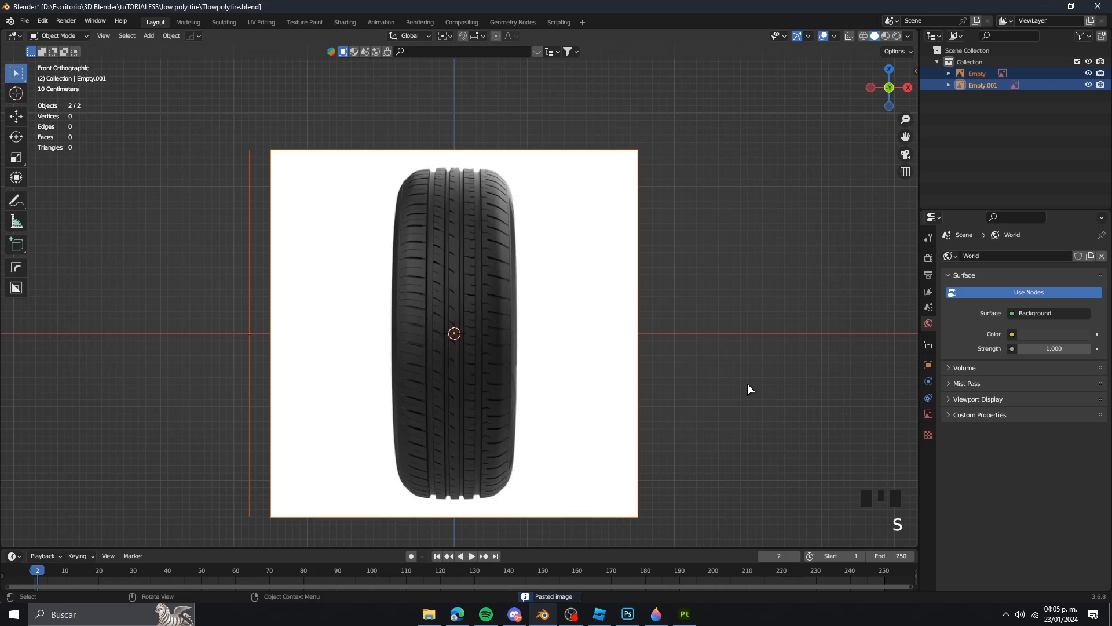
pyautogui.press('s')
pyautogui.click(428, 336)
# Step: Move both reference images about 1.15 m along X and 0.44 m up, centring the tread image above the origin
pyautogui.press('g')
pyautogui.click(535, 304)
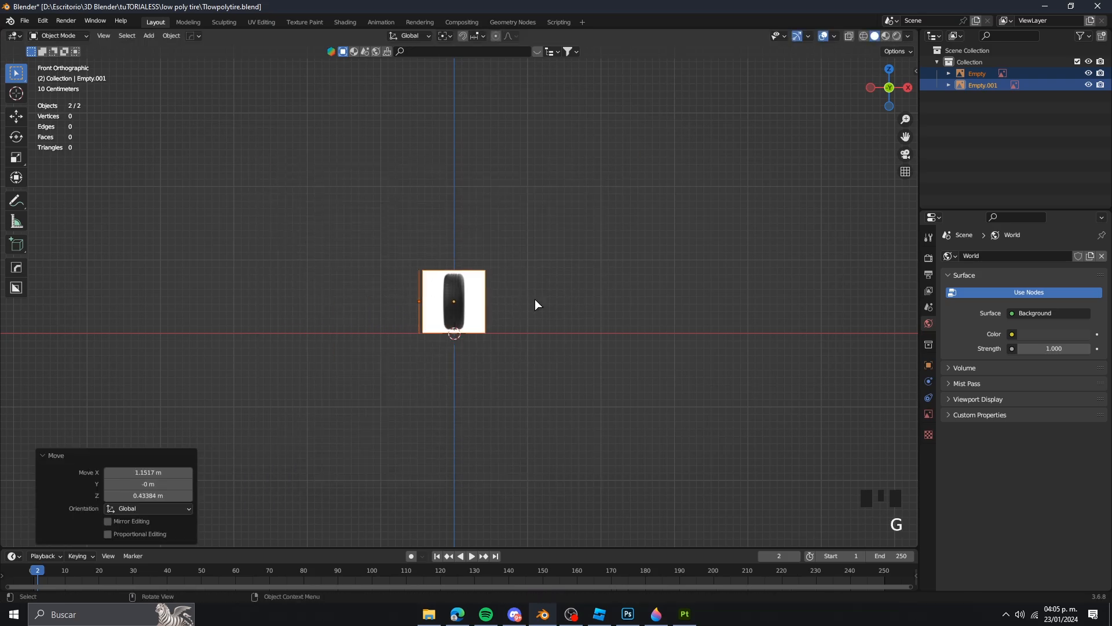
pyautogui.scroll(11, 533, 307)
pyautogui.press('g')
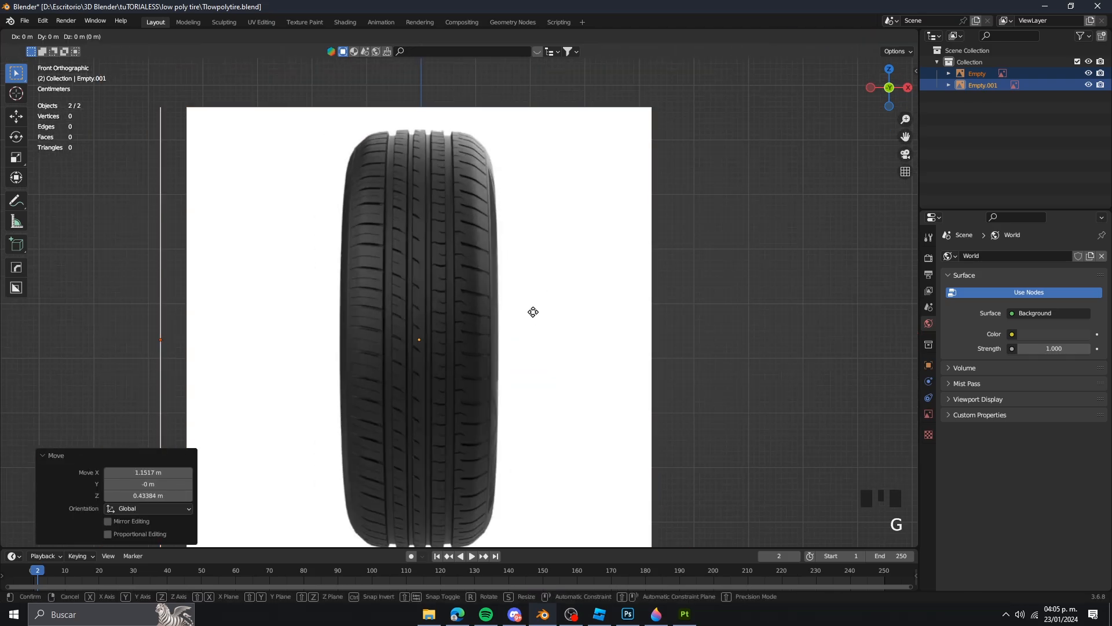
pyautogui.click(534, 311)
pyautogui.scroll(-3, 533, 311)
pyautogui.keyDown('shift'); pyautogui.moveTo(544, 311); pyautogui.dragTo(553, 302, button='middle'); pyautogui.keyUp('shift')
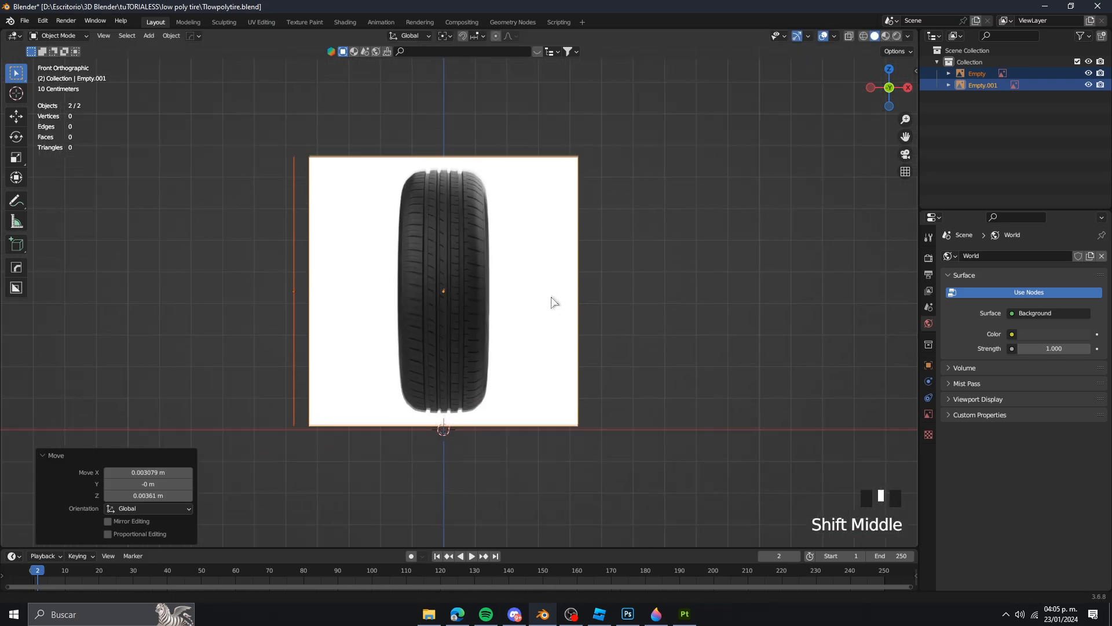
# Step: Move only the tread reference image back along the Y axis, behind the origin, and save the file
pyautogui.scroll(3, 552, 301)
pyautogui.press('KP_3')
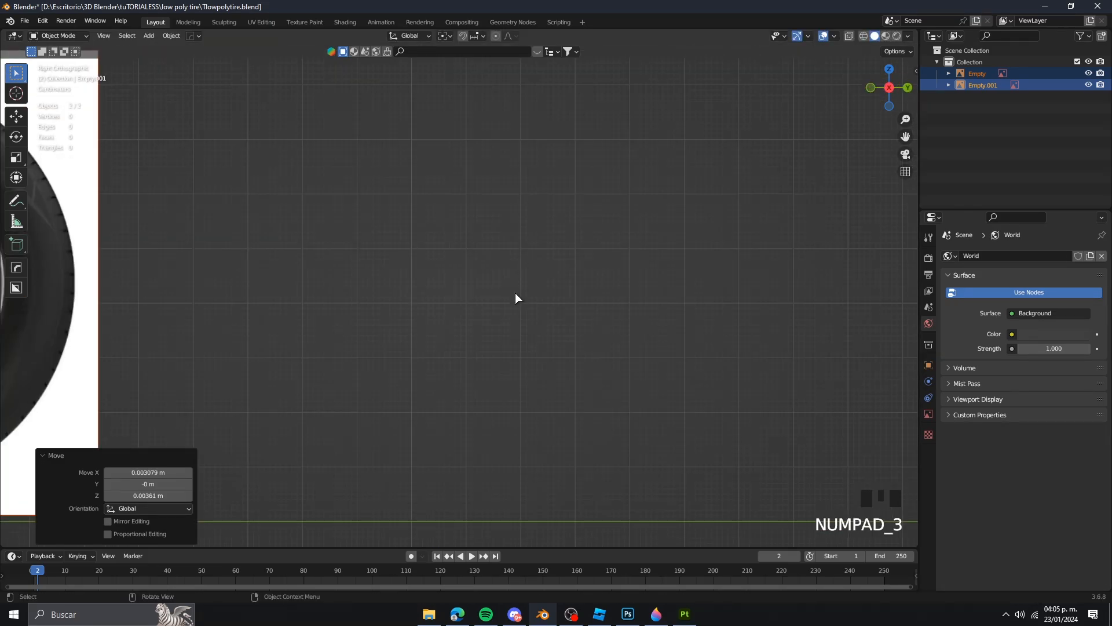
pyautogui.click(515, 293)
pyautogui.scroll(-5, 516, 293)
pyautogui.scroll(4, 455, 297)
pyautogui.scroll(-2, 454, 297)
pyautogui.moveTo(406, 162); pyautogui.dragTo(489, 244)
pyautogui.scroll(3, 489, 245)
pyautogui.click(445, 261)
pyautogui.click(453, 260)
pyautogui.moveTo(453, 260); pyautogui.dragTo(467, 375, button='middle')
pyautogui.scroll(-3, 469, 348)
pyautogui.scroll(4, 467, 374)
pyautogui.press('g')
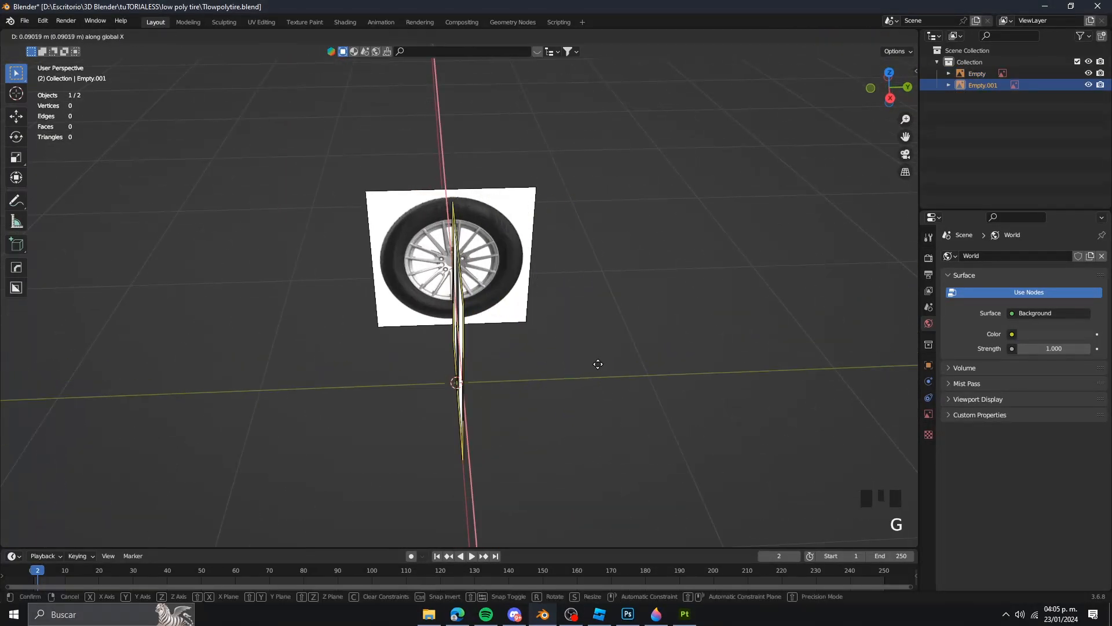
pyautogui.press('y')
pyautogui.click(600, 364)
pyautogui.moveTo(605, 363); pyautogui.dragTo(586, 358, button='middle')
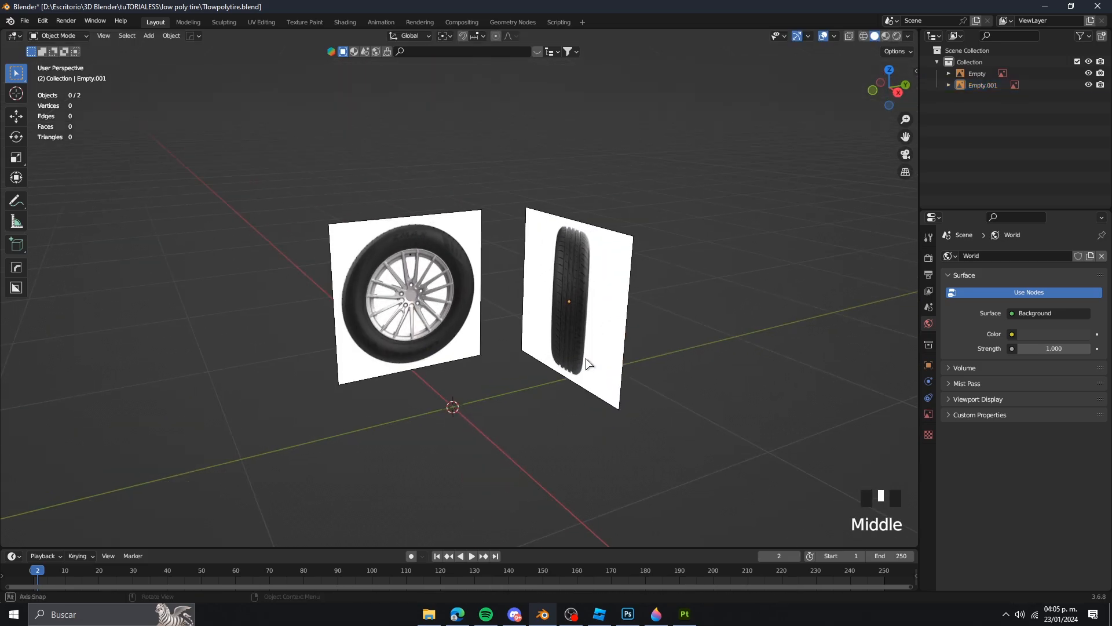
pyautogui.scroll(1, 585, 358)
pyautogui.hotkey('ctrl', 's')
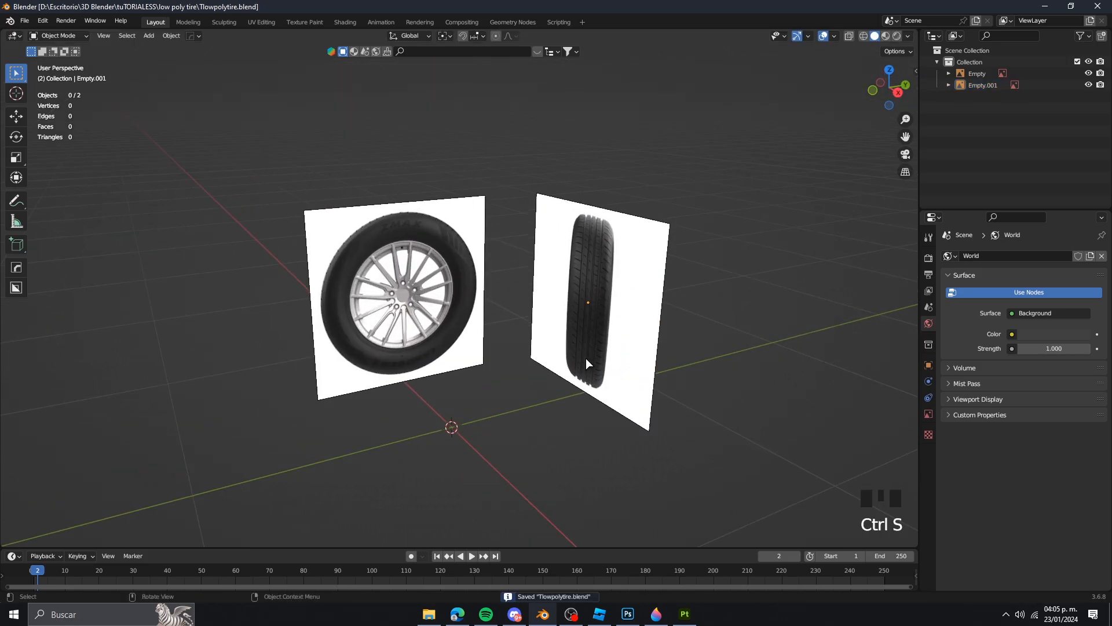
# Step: Add a 2 m cube at the origin and scale it uniformly to about 0.146, roughly the tire's width
pyautogui.scroll(3, 677, 325)
pyautogui.moveTo(678, 325); pyautogui.dragTo(638, 305, button='middle')
pyautogui.scroll(-3, 491, 383)
pyautogui.press('KP_3')
pyautogui.hotkey('shift', 'a')
pyautogui.moveTo(625, 306)
pyautogui.click(677, 318)
pyautogui.scroll(2, 712, 336)
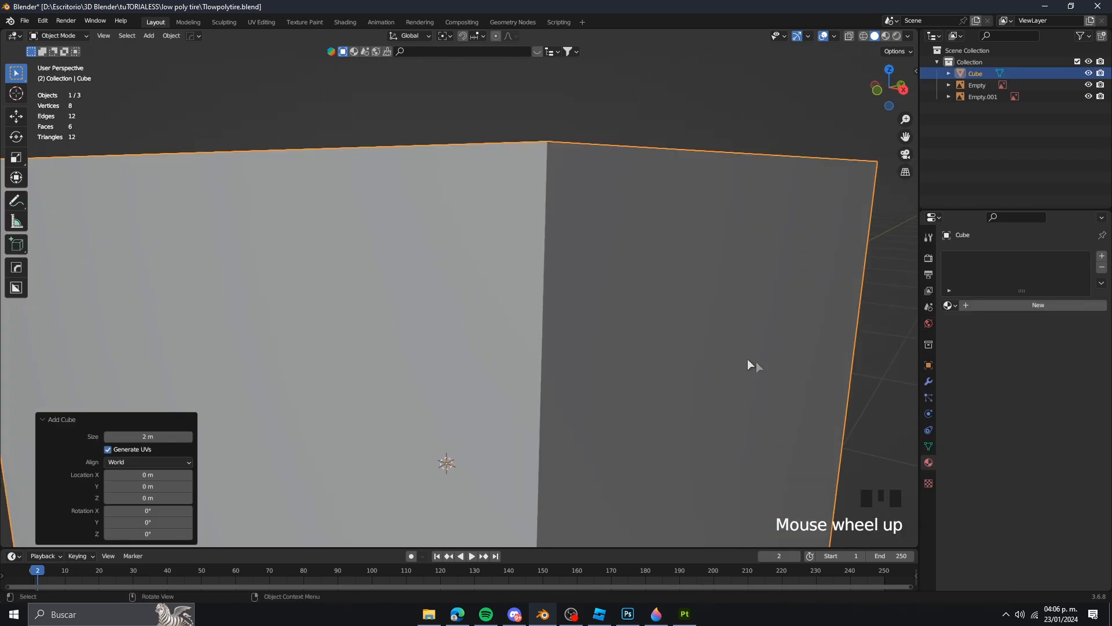
pyautogui.press('s')
pyautogui.click(456, 422)
pyautogui.moveTo(455, 422); pyautogui.dragTo(545, 402, button='middle')
# Step: In the front view, raise the cube about 0.475 m along Z to the middle of the tread image
pyautogui.press('KP_1')
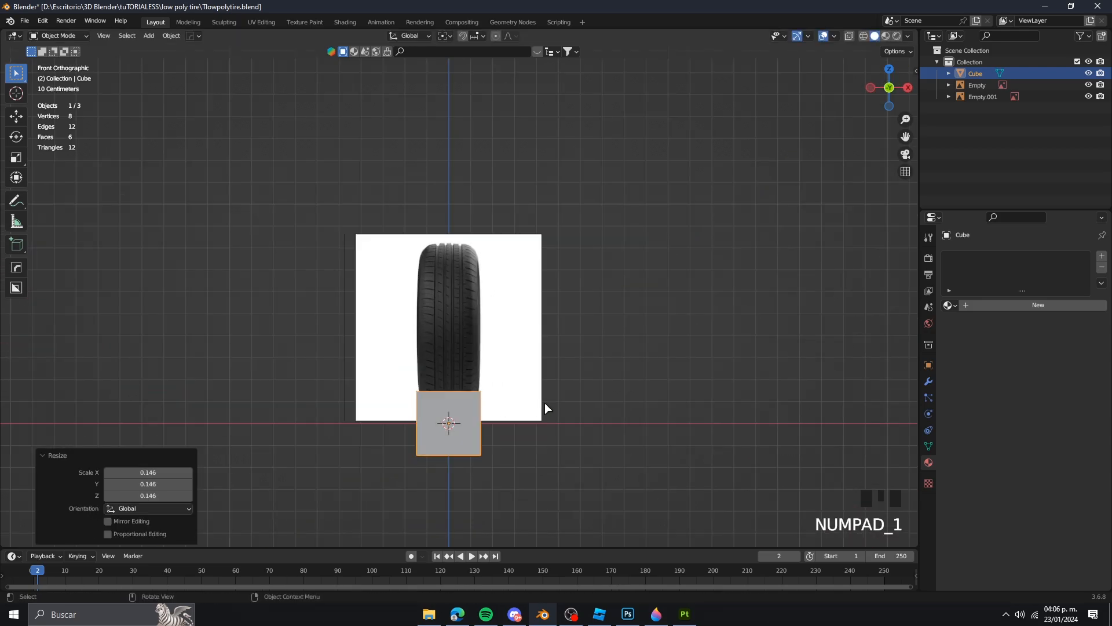
pyautogui.scroll(3, 544, 387)
pyautogui.press('g')
pyautogui.press('z')
pyautogui.click(551, 190)
pyautogui.scroll(-1, 609, 263)
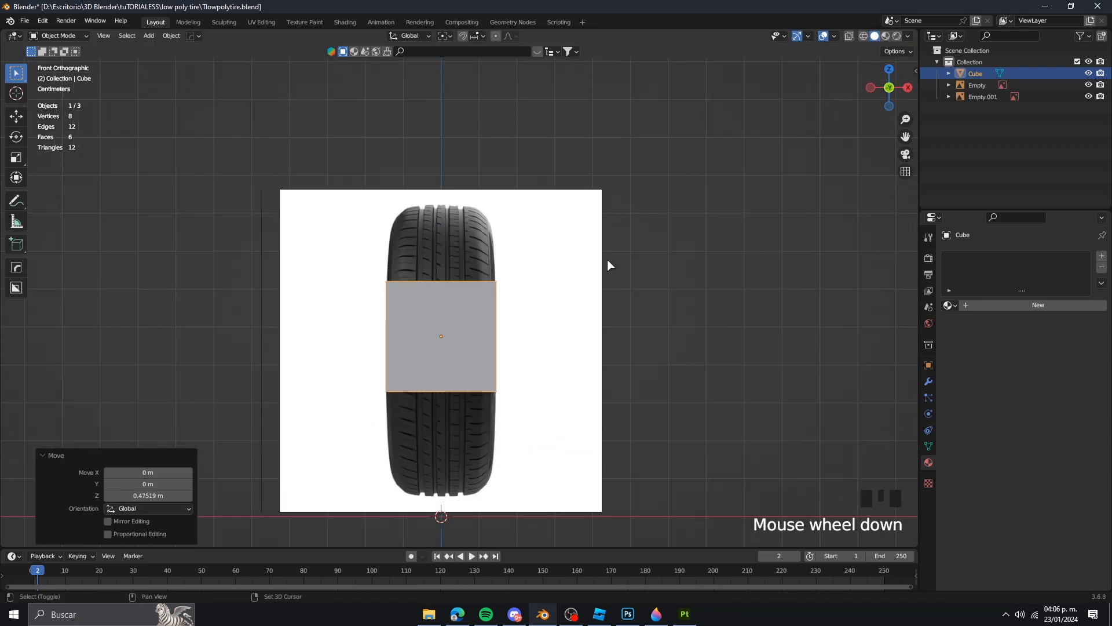
# Step: Stretch the cube along the Z axis by a factor of about 2.279 towards the tire's height
pyautogui.keyDown('shift'); pyautogui.moveTo(609, 263); pyautogui.dragTo(605, 157, button='middle'); pyautogui.keyUp('shift')
pyautogui.scroll(1, 605, 158)
pyautogui.press('s')
pyautogui.press('z')
pyautogui.click(831, 348)
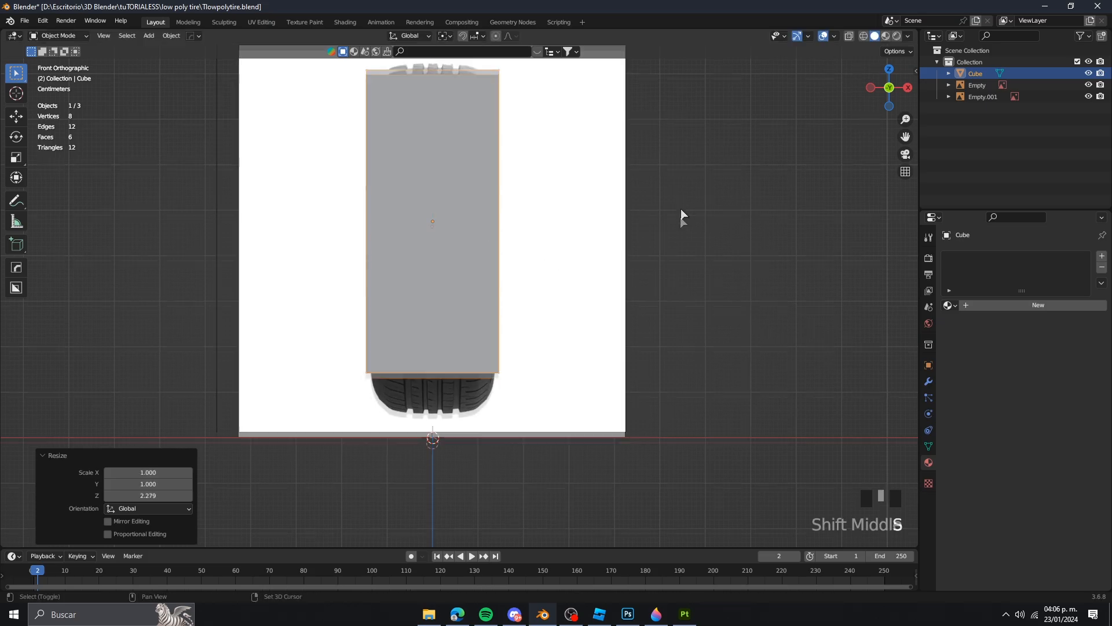
# Step: Lower the cube about 0.031 m along Z and stretch it along Z by a factor of about 1.131 over the tread image
pyautogui.keyDown('shift'); pyautogui.moveTo(680, 208); pyautogui.dragTo(648, 229, button='middle'); pyautogui.keyUp('shift')
pyautogui.press('g')
pyautogui.press('z')
pyautogui.click(649, 243)
pyautogui.press('s')
pyautogui.press('z')
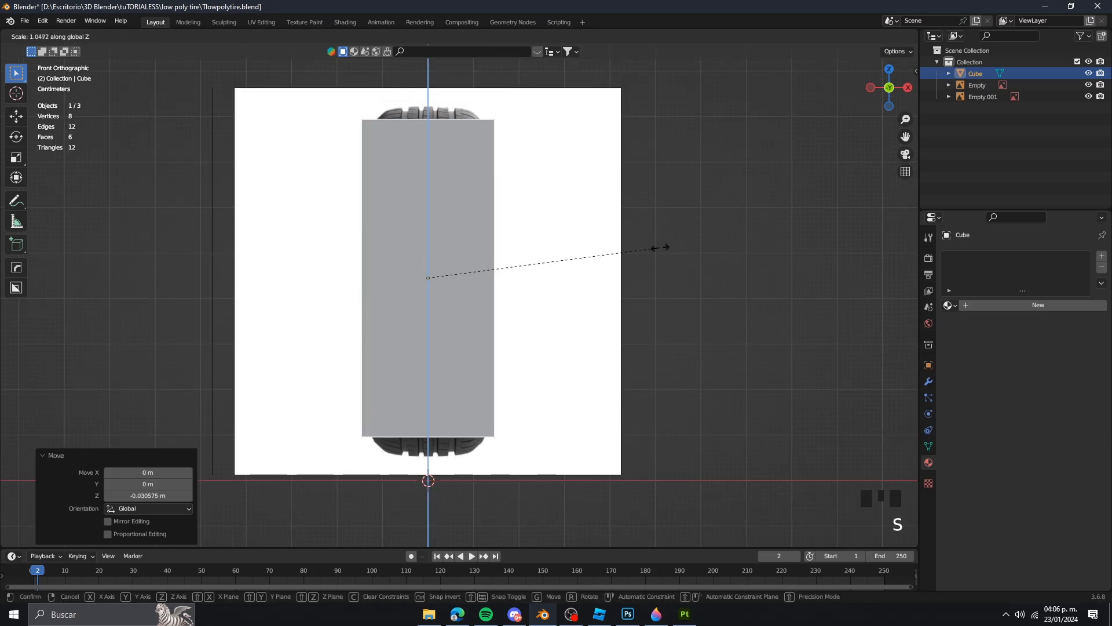
pyautogui.click(677, 254)
# Step: Lower the cube about 0.006 m along Z and stretch its height by a factor of about 1.015
pyautogui.press('g')
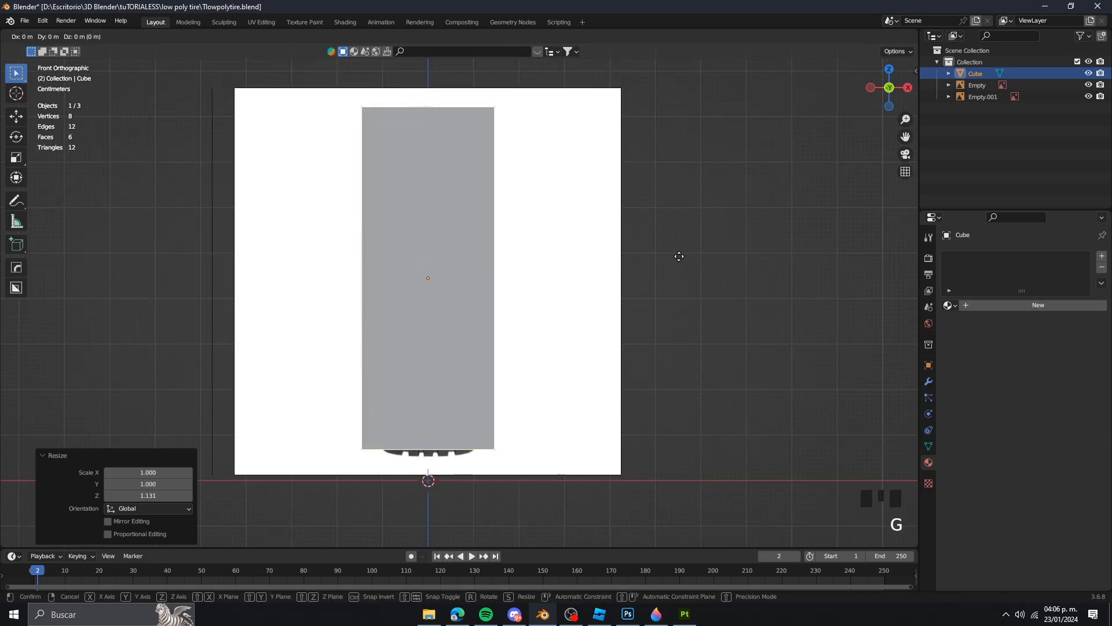
pyautogui.press('z')
pyautogui.click(679, 258)
pyautogui.press('s')
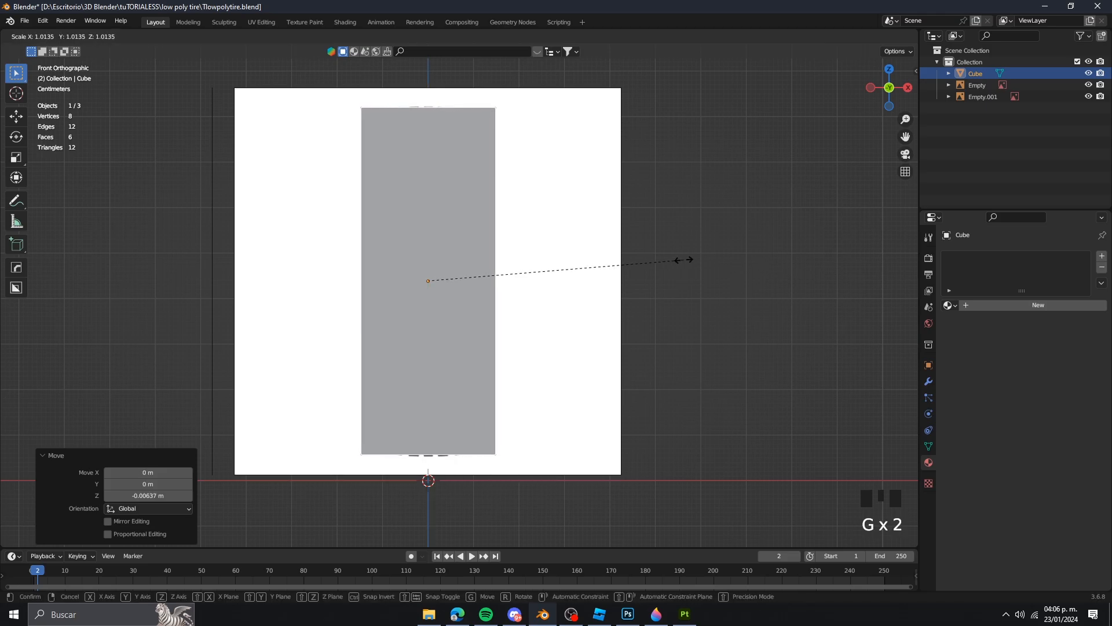
pyautogui.press('z')
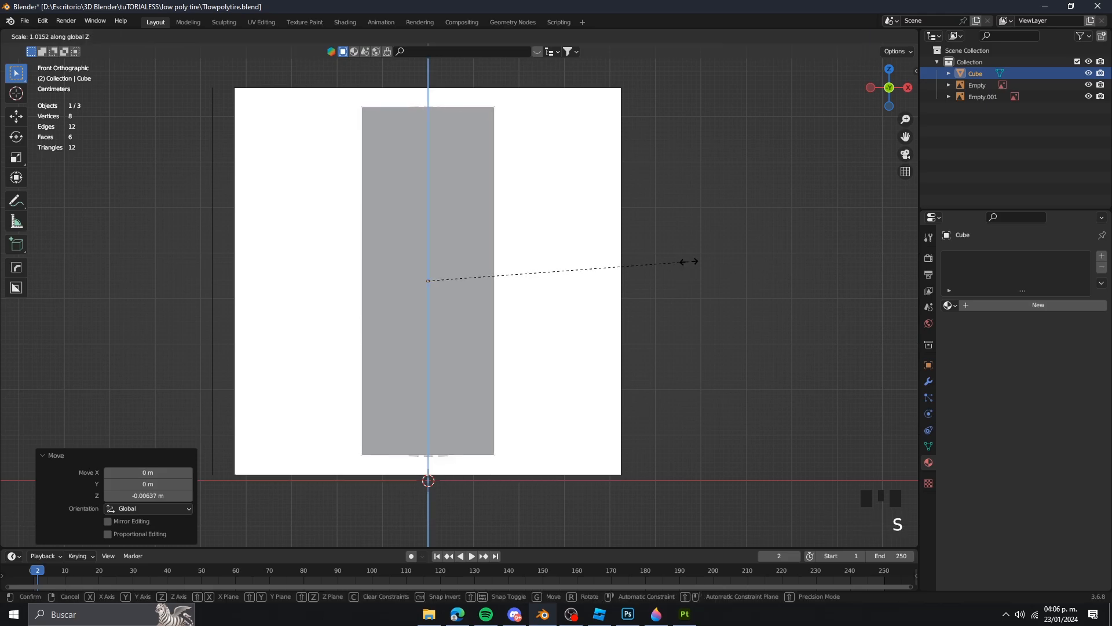
pyautogui.click(689, 260)
# Step: Fine-tune the cube's height over the tread image by moving it about 0.0015 m down and 0.001 m up along Z
pyautogui.press('g')
pyautogui.press('z')
pyautogui.click(689, 268)
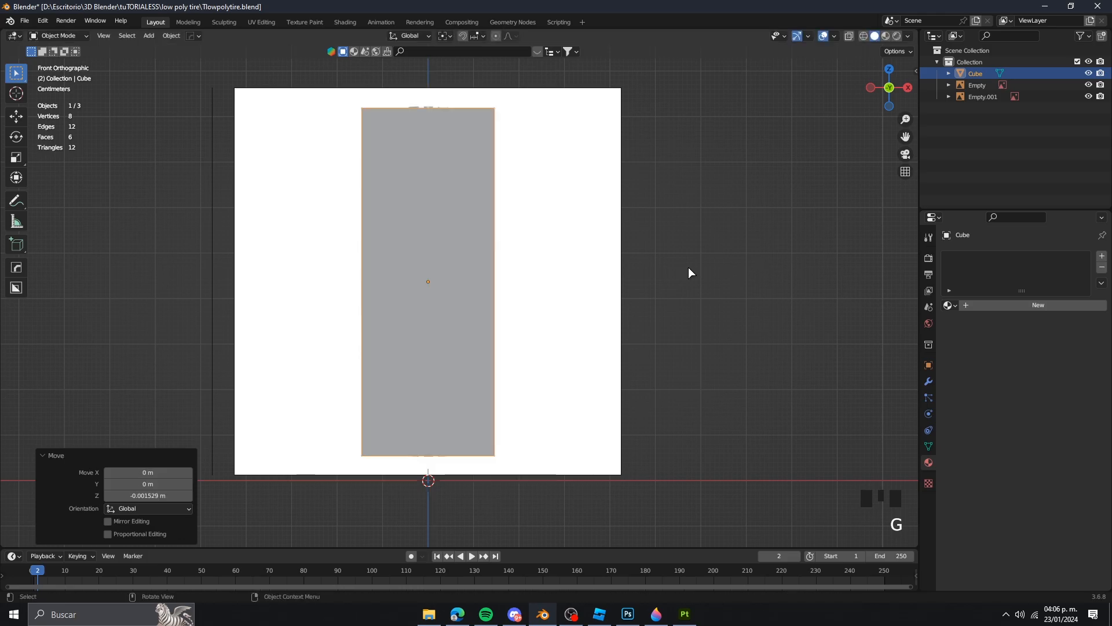
pyautogui.press('g')
pyautogui.press('z')
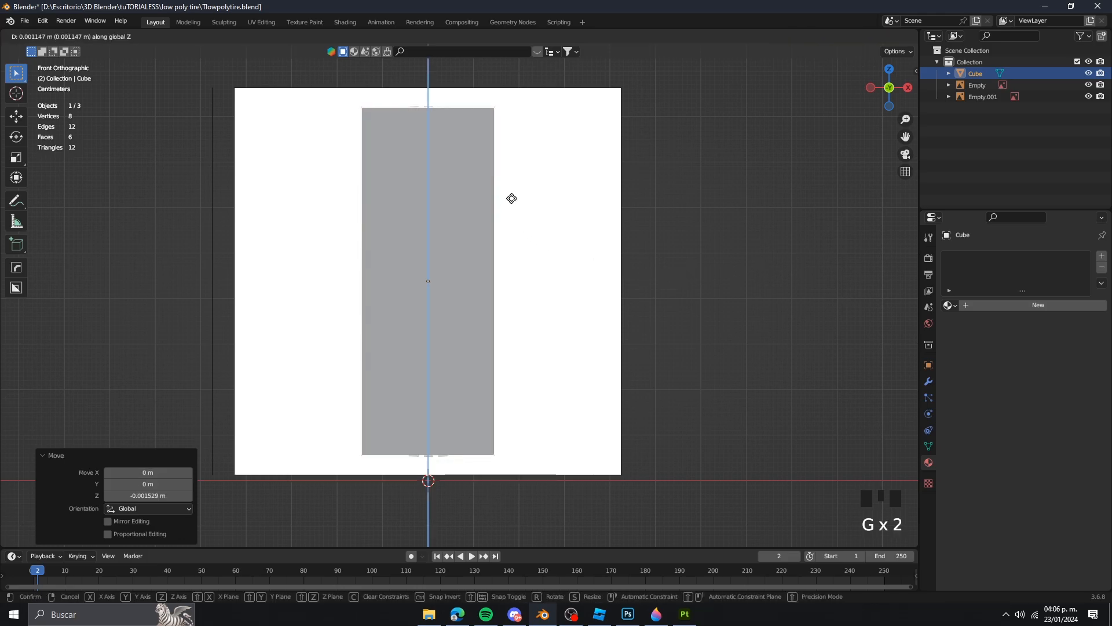
pyautogui.click(513, 199)
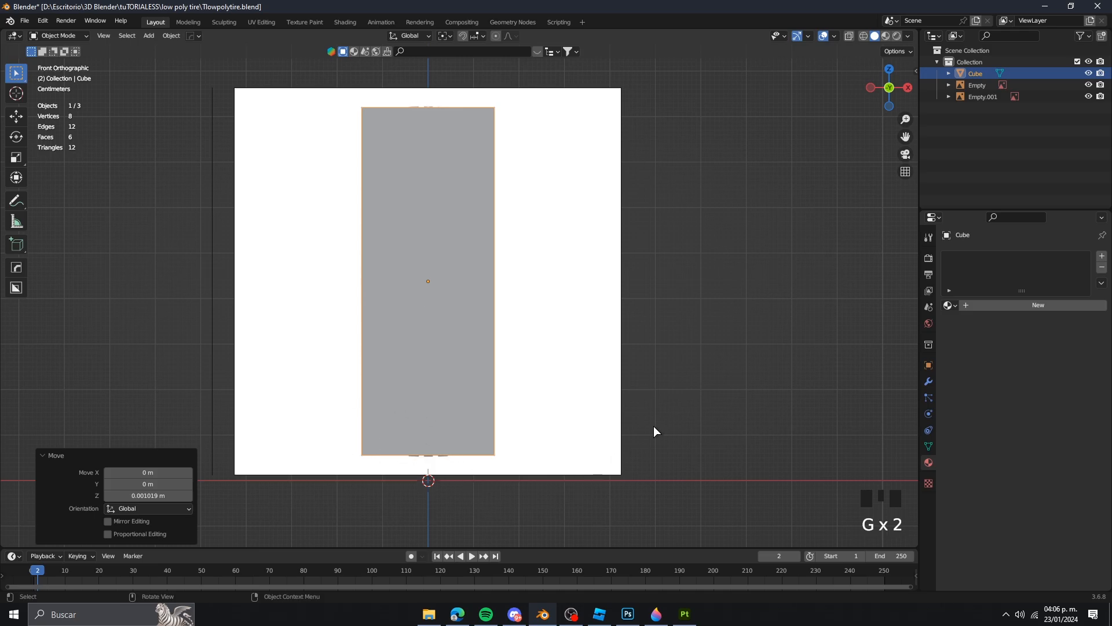
# Step: Compare the cube with the wheel image in a see-through side view and delete the cube
pyautogui.press('KP_3')
pyautogui.hotkey('alt', 'z')
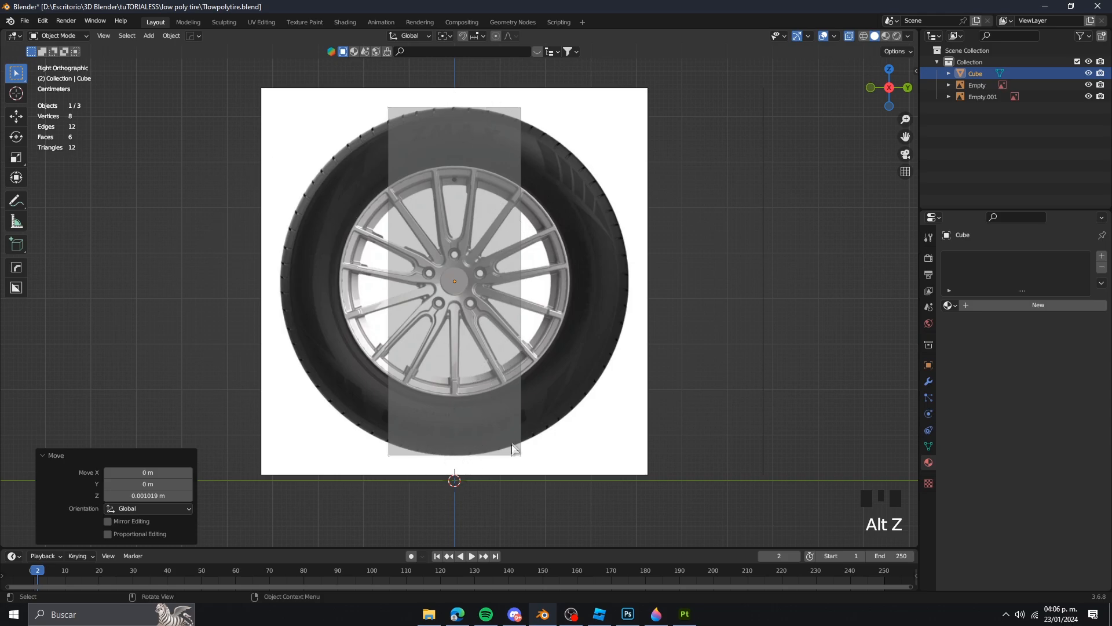
pyautogui.moveTo(544, 432); pyautogui.dragTo(589, 364, button='middle')
pyautogui.press('x')
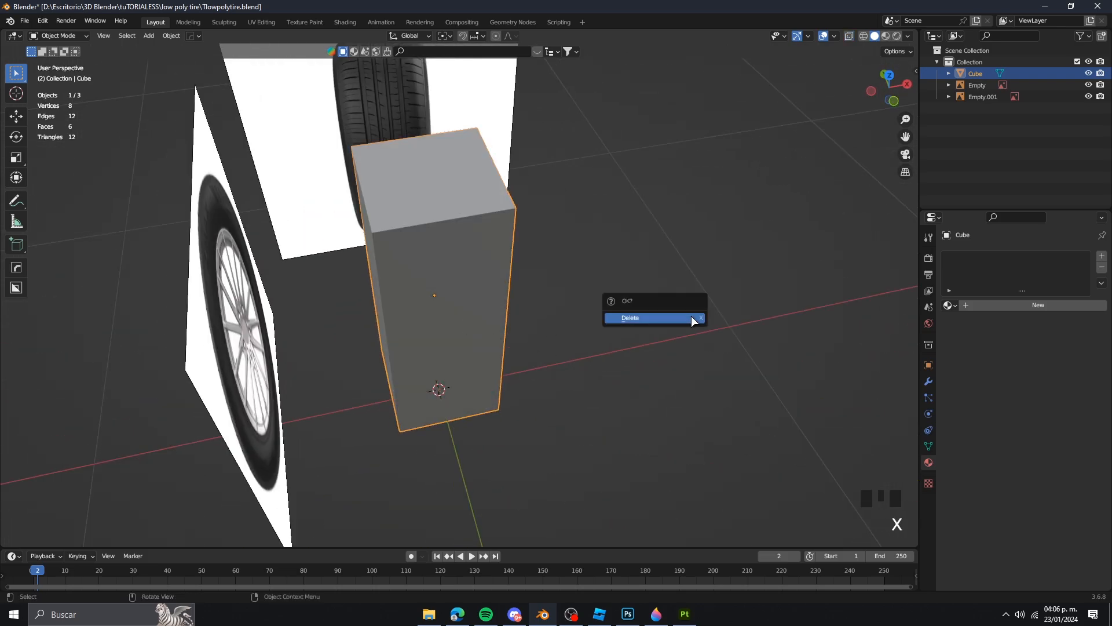
pyautogui.click(690, 315)
# Step: Add a cylinder mesh with a 1 m radius and 2 m depth at the origin
pyautogui.moveTo(690, 315); pyautogui.dragTo(634, 231, button='middle')
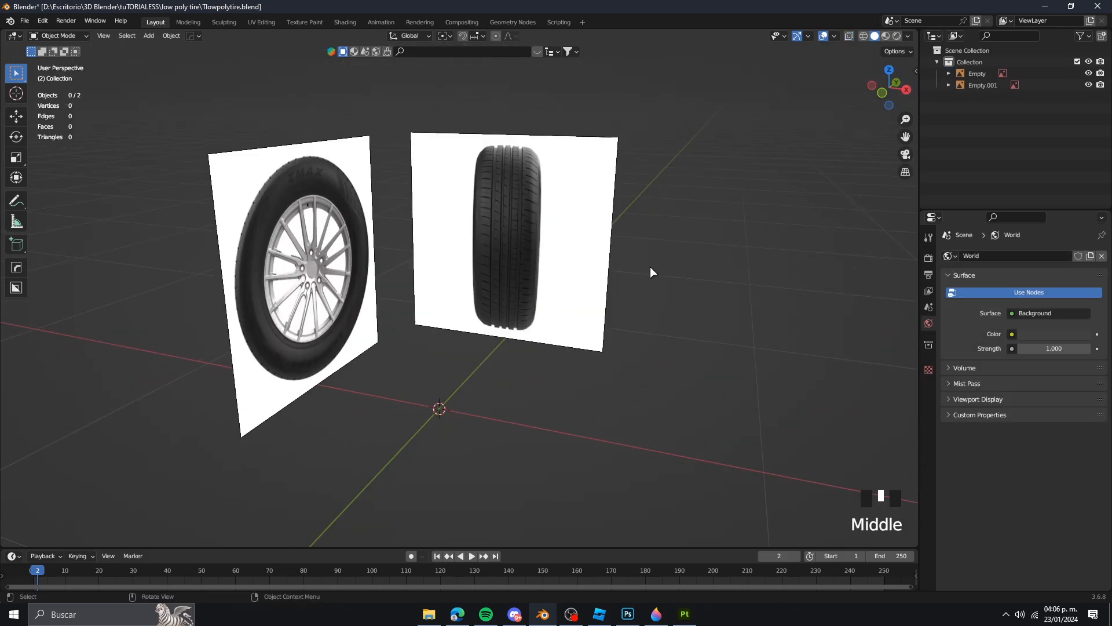
pyautogui.moveTo(620, 273); pyautogui.dragTo(504, 363, button='middle')
pyautogui.scroll(-2, 559, 335)
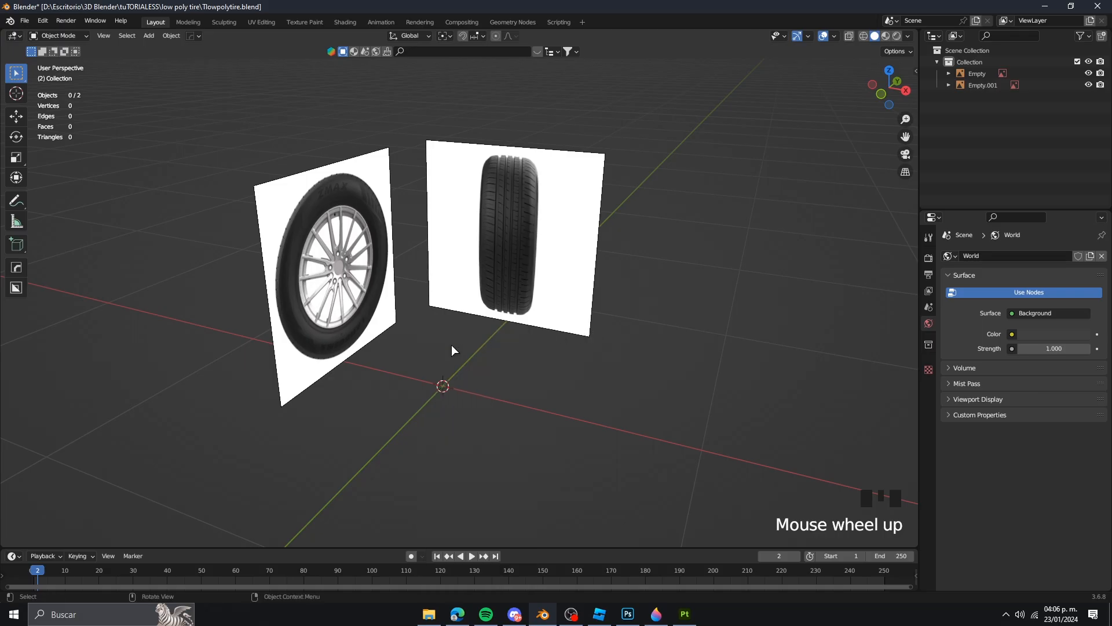
pyautogui.hotkey('shift', 'a')
pyautogui.moveTo(441, 346)
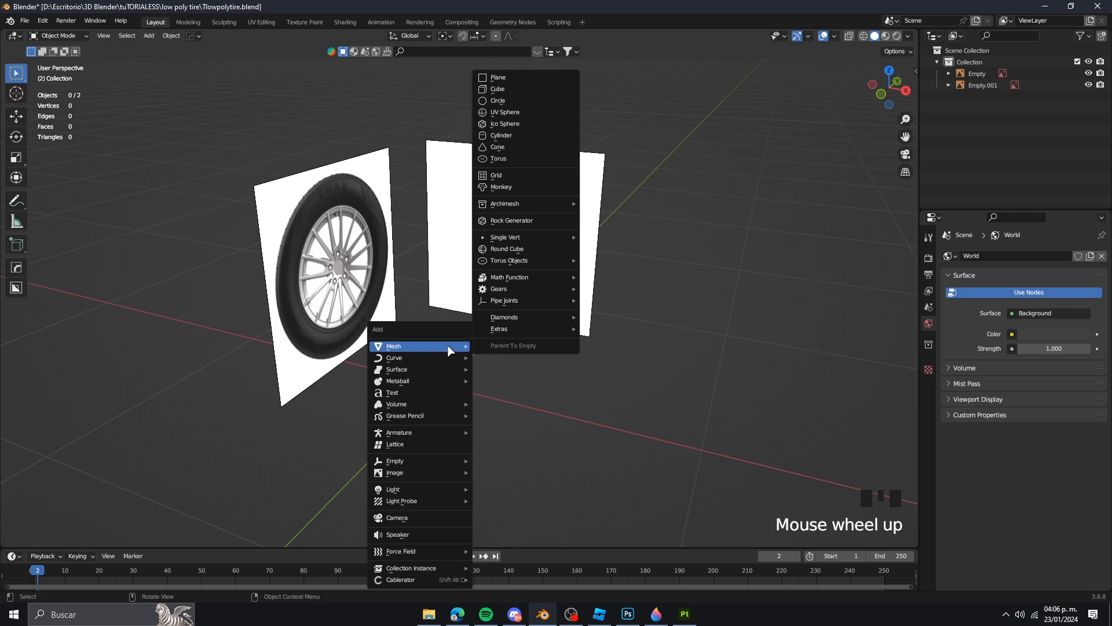
pyautogui.click(506, 134)
pyautogui.scroll(-3, 673, 280)
pyautogui.scroll(1, 701, 245)
pyautogui.moveTo(701, 246); pyautogui.dragTo(617, 284, button='middle')
pyautogui.scroll(-2, 603, 287)
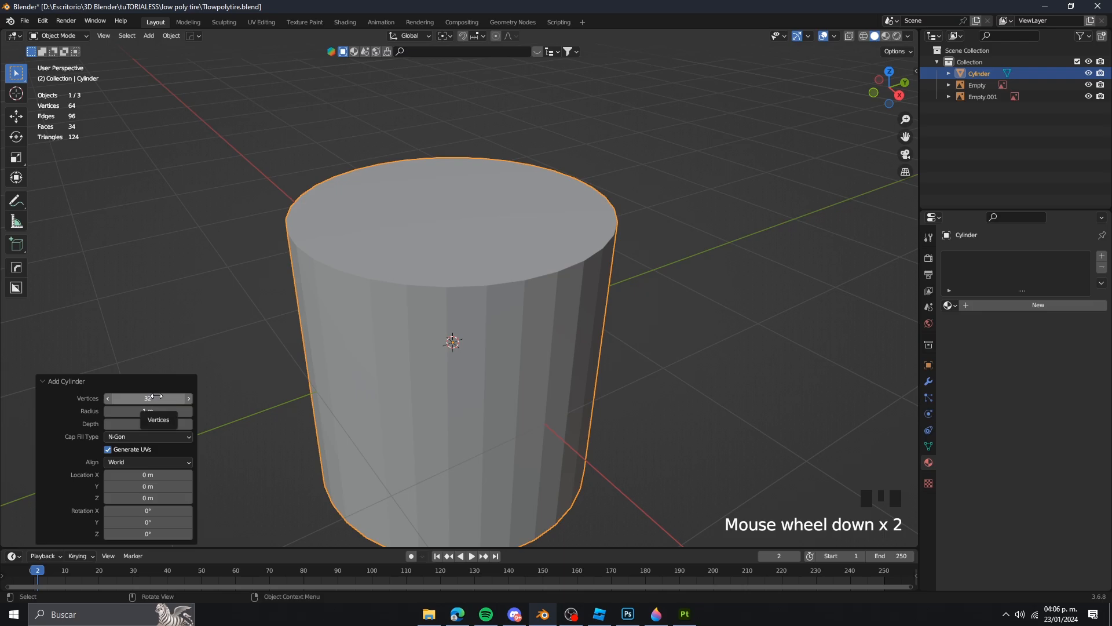
# Step: Try the new cylinder with 24 vertices and set it back to 32
pyautogui.click(157, 395)
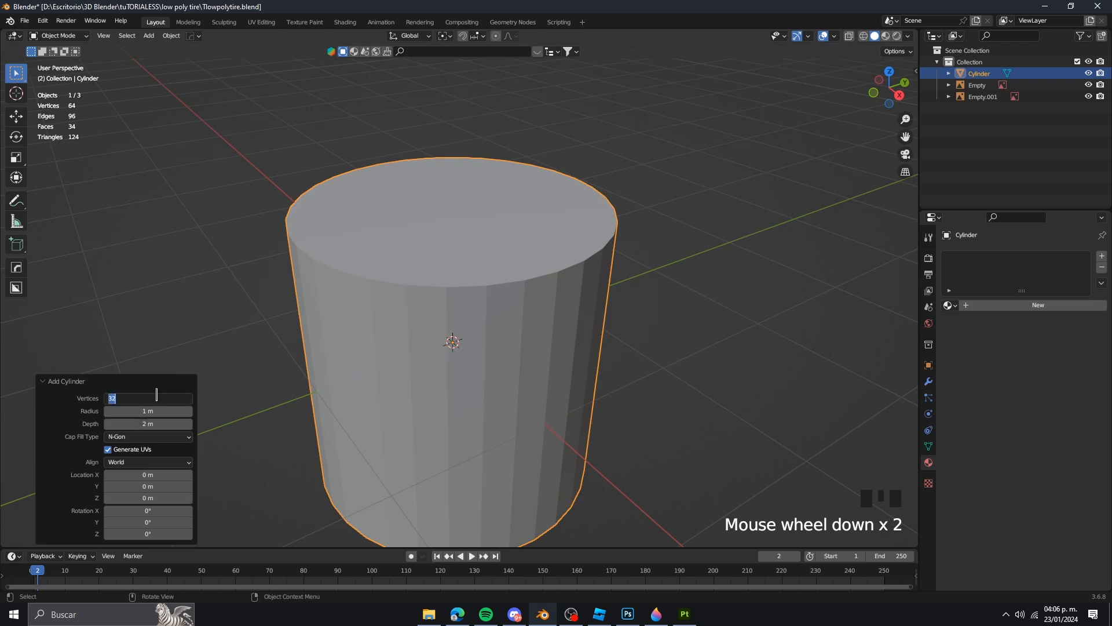
pyautogui.write('241')
pyautogui.press('Return')
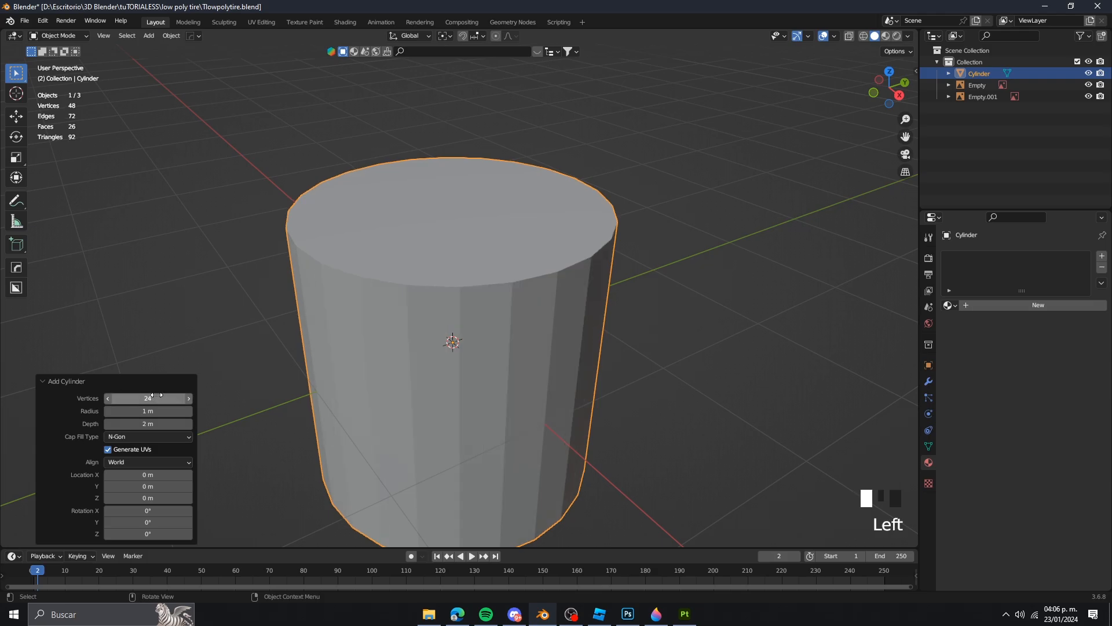
pyautogui.click(156, 395)
pyautogui.click(157, 395)
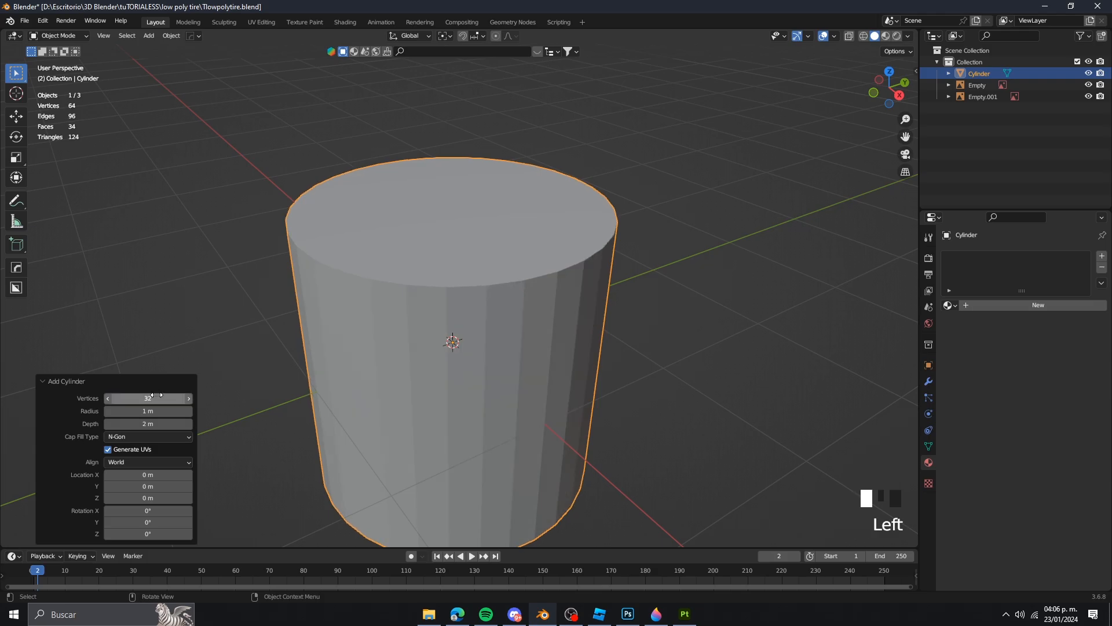
# Step: Rotate the cylinder 90° in the front view so that its axis lies along X
pyautogui.scroll(-3, 416, 270)
pyautogui.scroll(3, 522, 231)
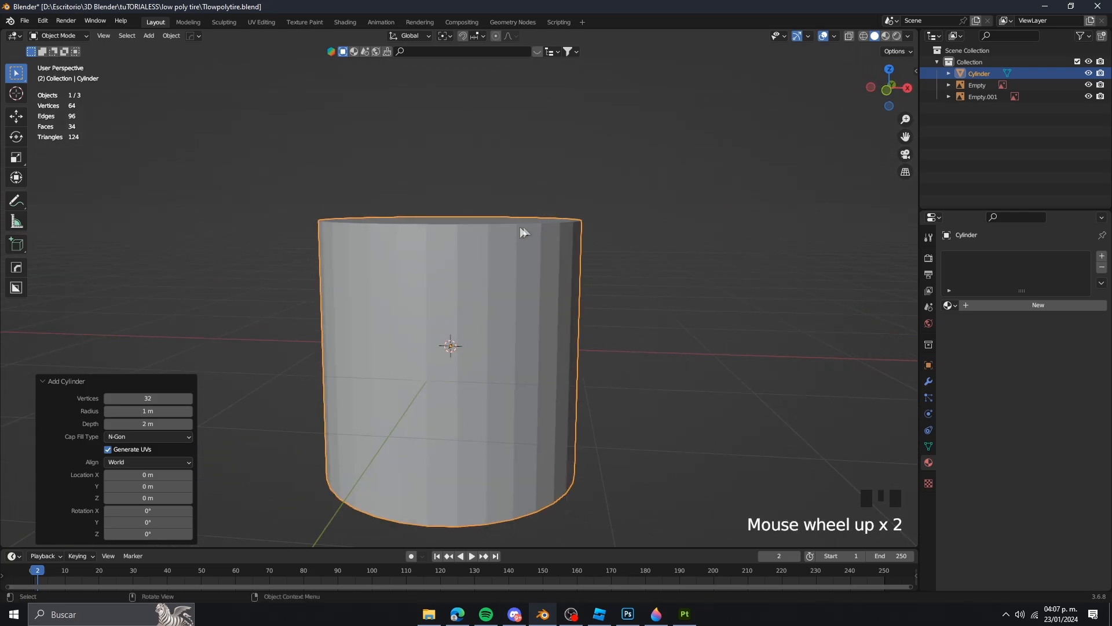
pyautogui.moveTo(534, 236); pyautogui.dragTo(578, 259, button='middle')
pyautogui.scroll(2, 588, 270)
pyautogui.scroll(-2, 565, 273)
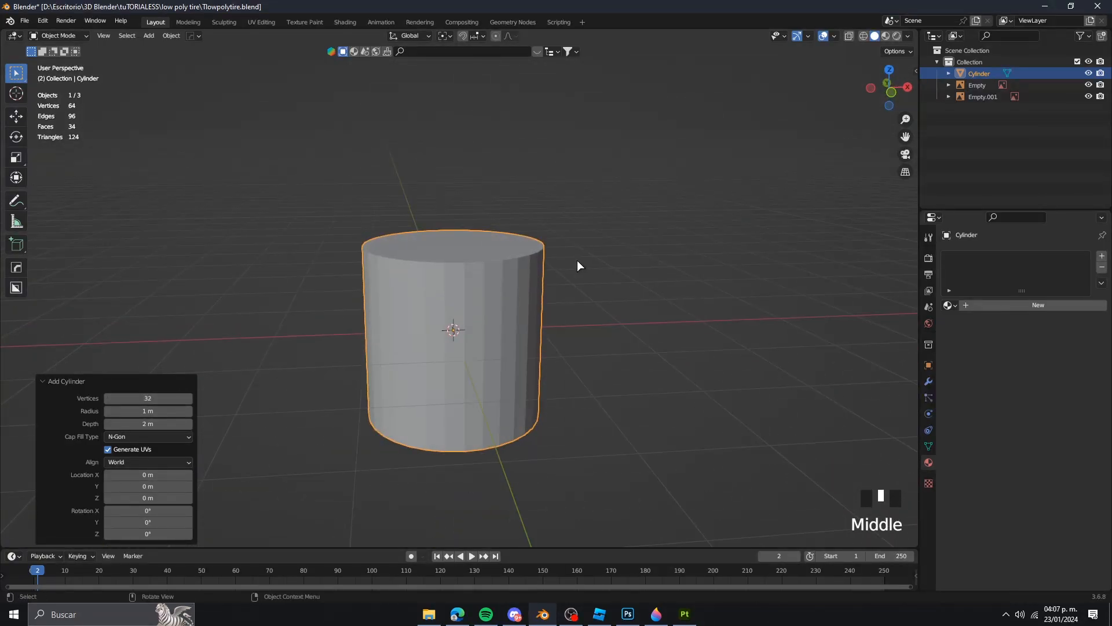
pyautogui.press('KP_1')
pyautogui.scroll(2, 591, 266)
pyautogui.click(554, 276)
pyautogui.scroll(1, 614, 274)
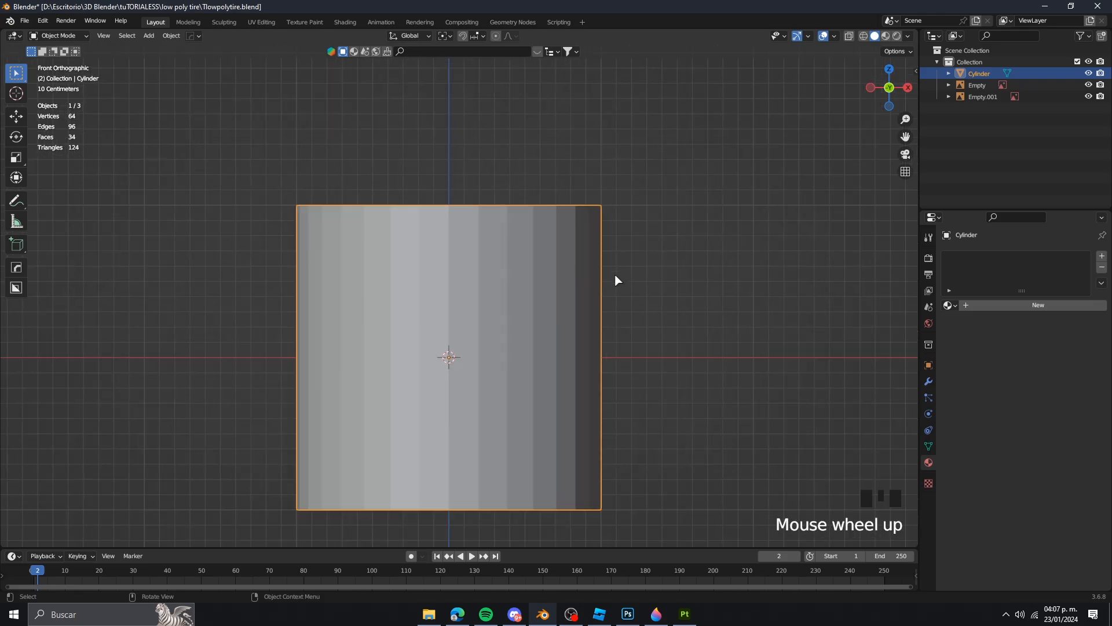
pyautogui.scroll(1, 596, 243)
pyautogui.scroll(-1, 601, 235)
pyautogui.scroll(1, 637, 229)
pyautogui.press('r')
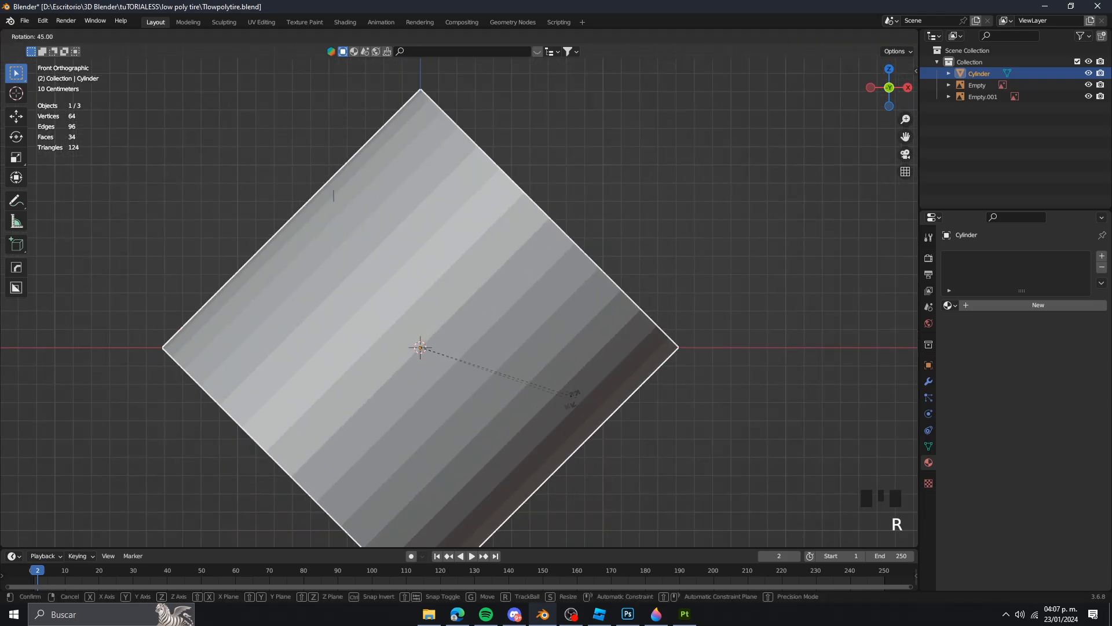
pyautogui.click(451, 418)
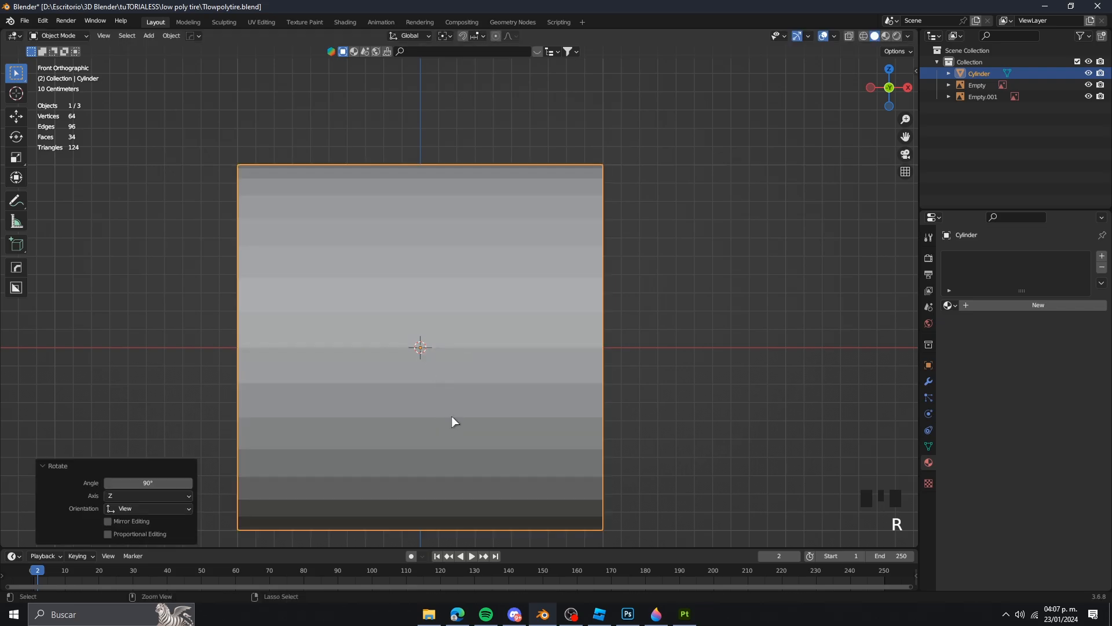
# Step: Scale the cylinder uniformly by a factor of about 0.137, roughly to the tire's tread width
pyautogui.scroll(1, 738, 337)
pyautogui.scroll(-1, 738, 337)
pyautogui.press('s')
pyautogui.click(475, 344)
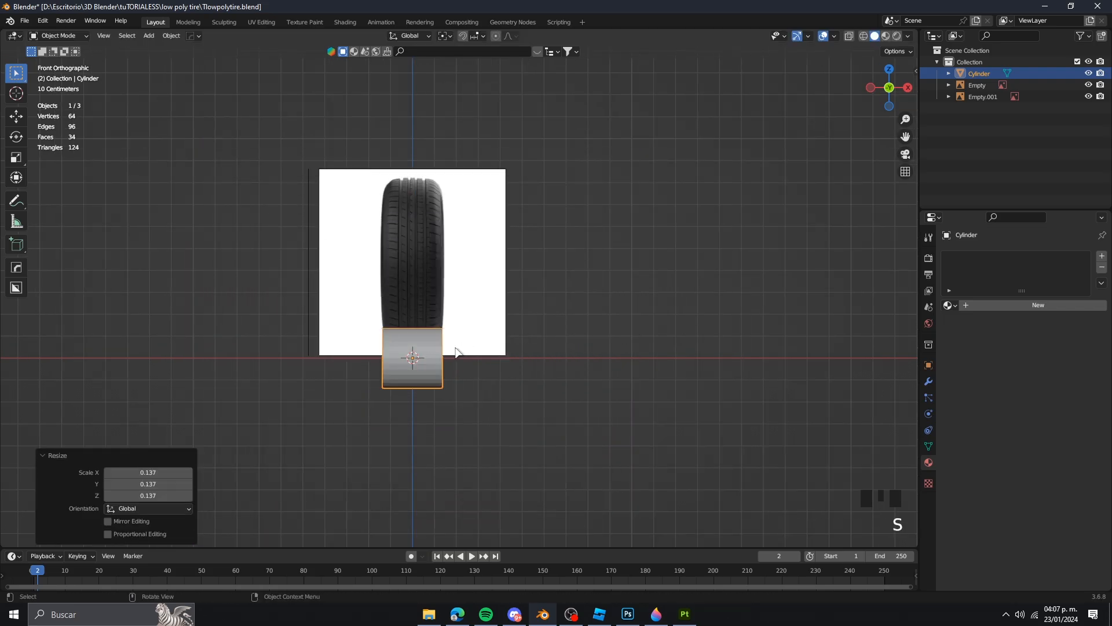
# Step: Raise the cylinder about 0.482 m along Z to the middle of the tread image
pyautogui.scroll(3, 459, 296)
pyautogui.press('g')
pyautogui.press('z')
pyautogui.rightClick(474, 146)
pyautogui.scroll(2, 528, 263)
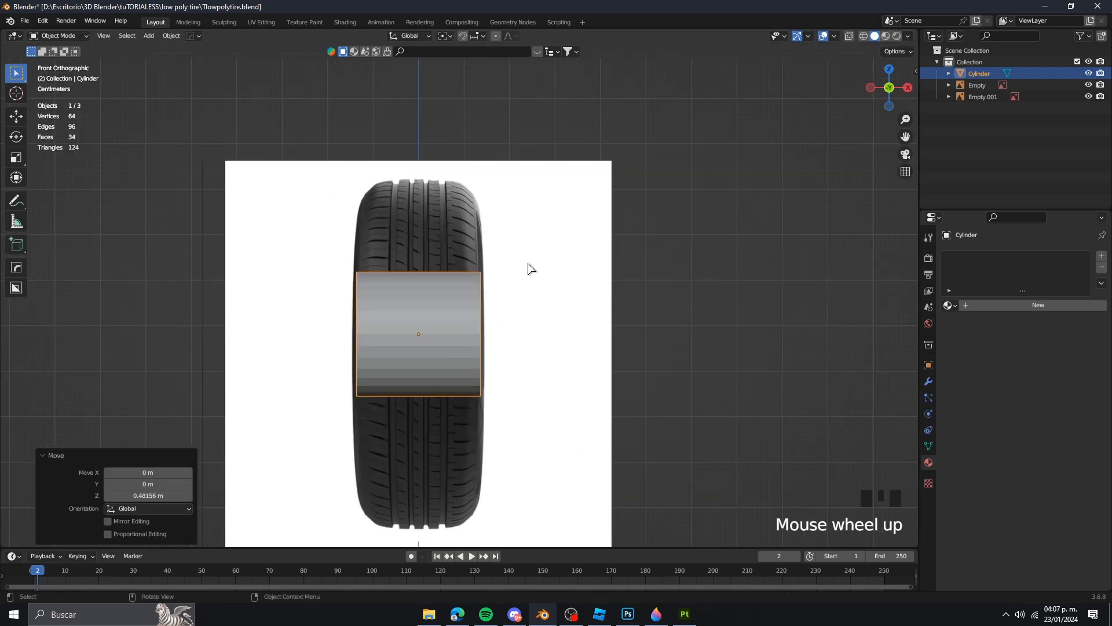
# Step: Shrink the cylinder uniformly in two passes, by factors of about 0.906 and 0.975, to narrow it within the tread image
pyautogui.press('s')
pyautogui.click(550, 259)
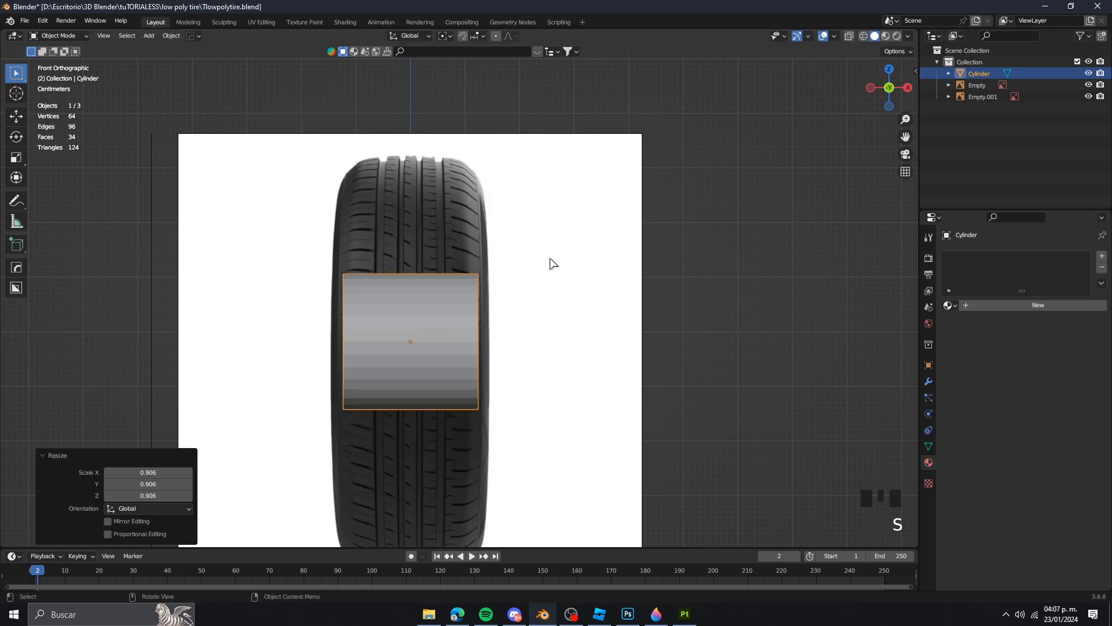
pyautogui.scroll(-1, 550, 259)
pyautogui.press('s')
pyautogui.click(546, 259)
pyautogui.scroll(-2, 556, 262)
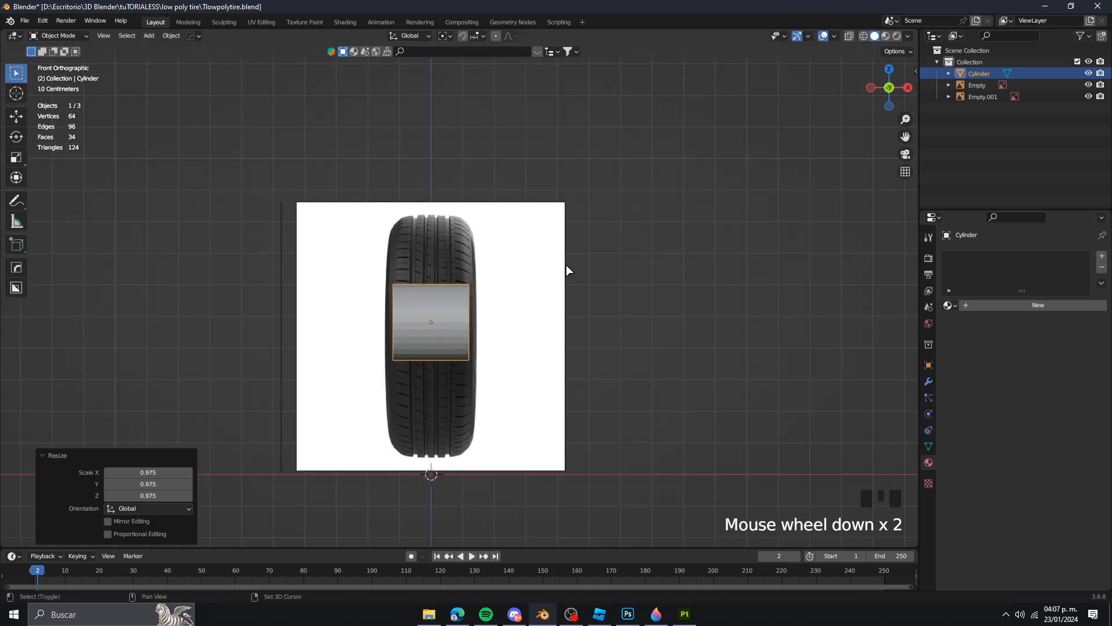
# Step: Lower the cylinder about 0.018 m along the Z axis
pyautogui.scroll(-1, 575, 209)
pyautogui.press('g')
pyautogui.press('z')
pyautogui.click(576, 208)
# Step: Enlarge the cylinder's diameter by a factor of about 2.674 in Y and Z, keeping its X width fixed
pyautogui.moveTo(576, 209); pyautogui.dragTo(470, 283, button='middle')
pyautogui.scroll(2, 467, 245)
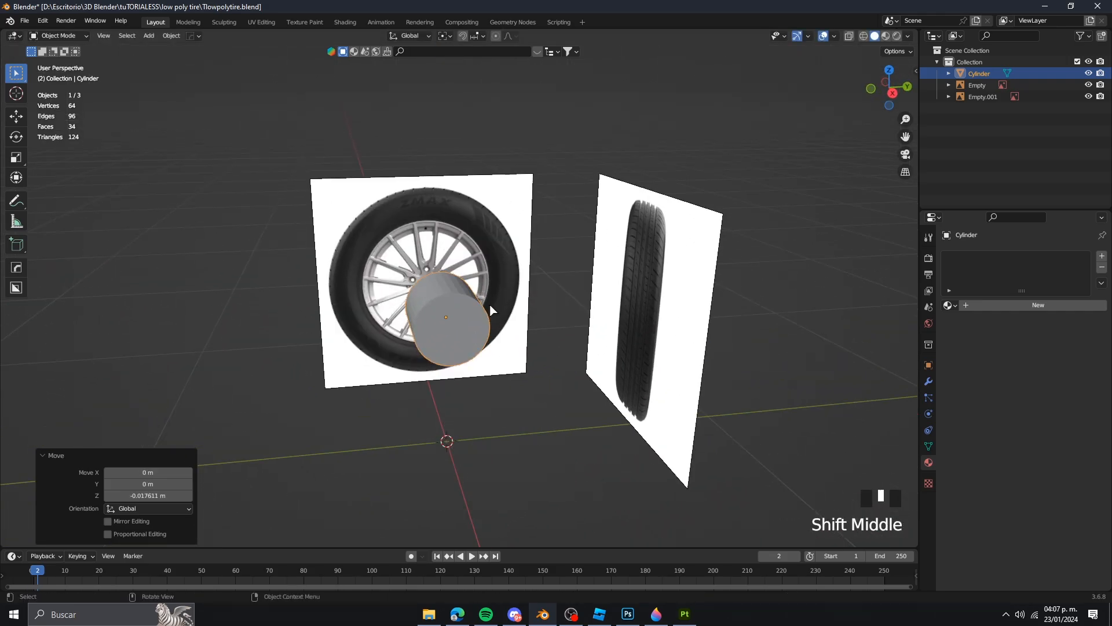
pyautogui.scroll(-4, 478, 454)
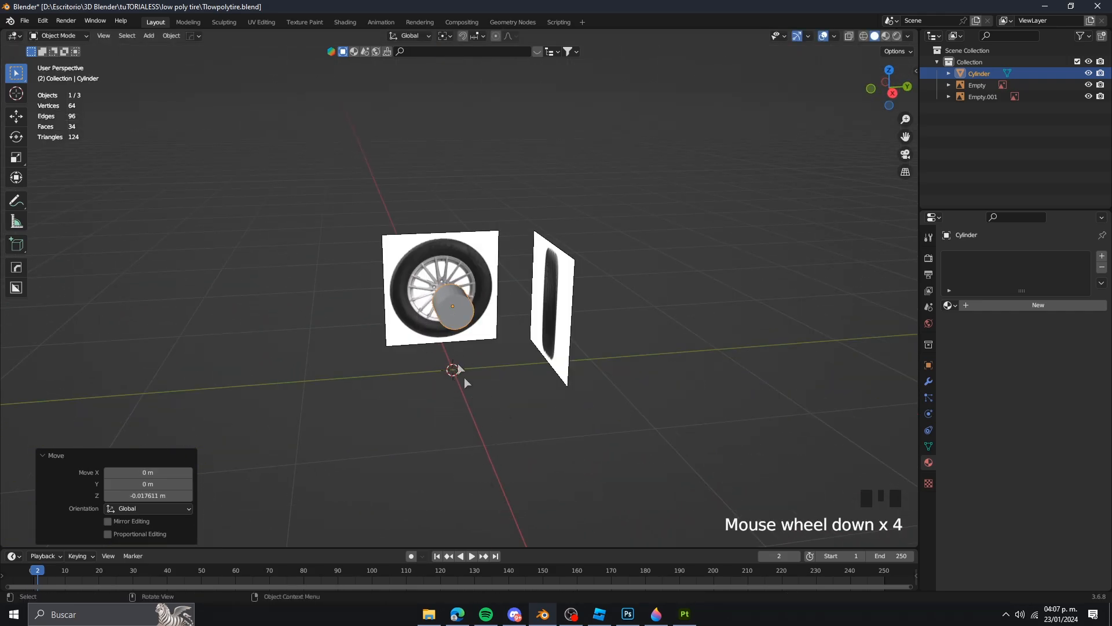
pyautogui.scroll(2, 457, 380)
pyautogui.scroll(-1, 611, 323)
pyautogui.moveTo(457, 380); pyautogui.dragTo(617, 290, button='middle')
pyautogui.scroll(1, 568, 296)
pyautogui.press('s')
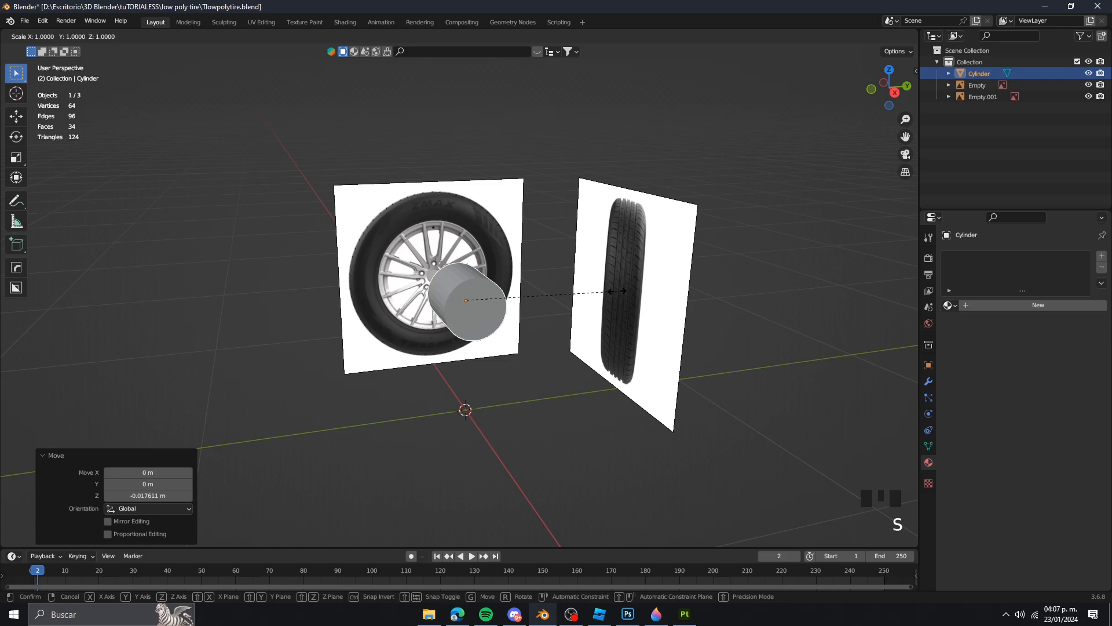
pyautogui.hotkey('shift', 'x')
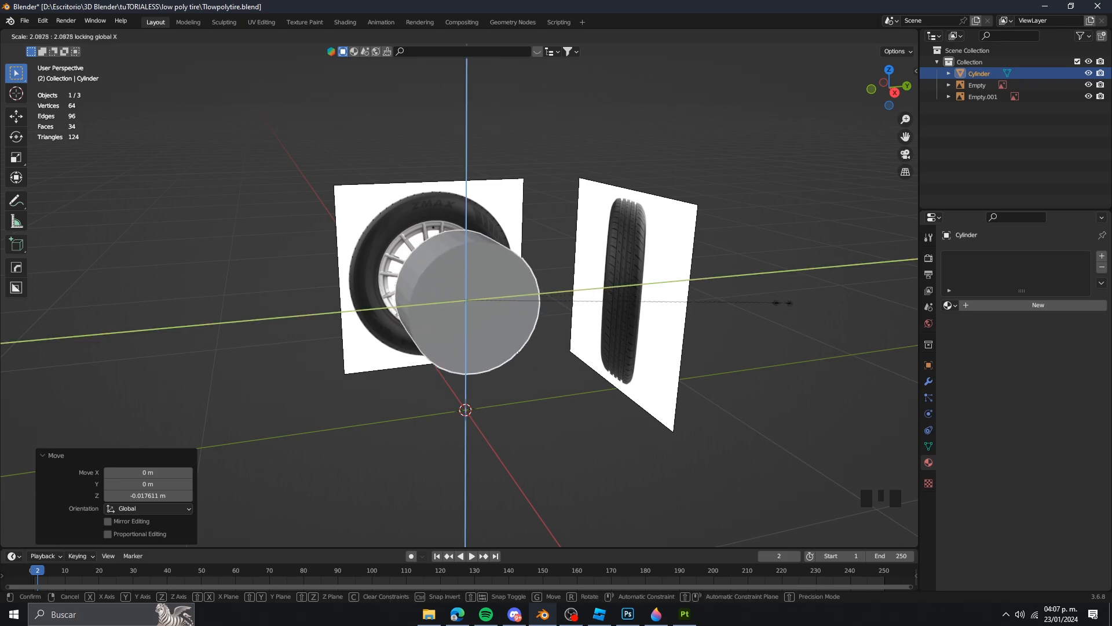
pyautogui.click(870, 315)
# Step: In the right side view, enlarge the cylinder by about 1.152 in Y and Z towards the tire's outer edge, excluding X
pyautogui.moveTo(871, 314); pyautogui.dragTo(805, 301, button='middle')
pyautogui.press('KP_3')
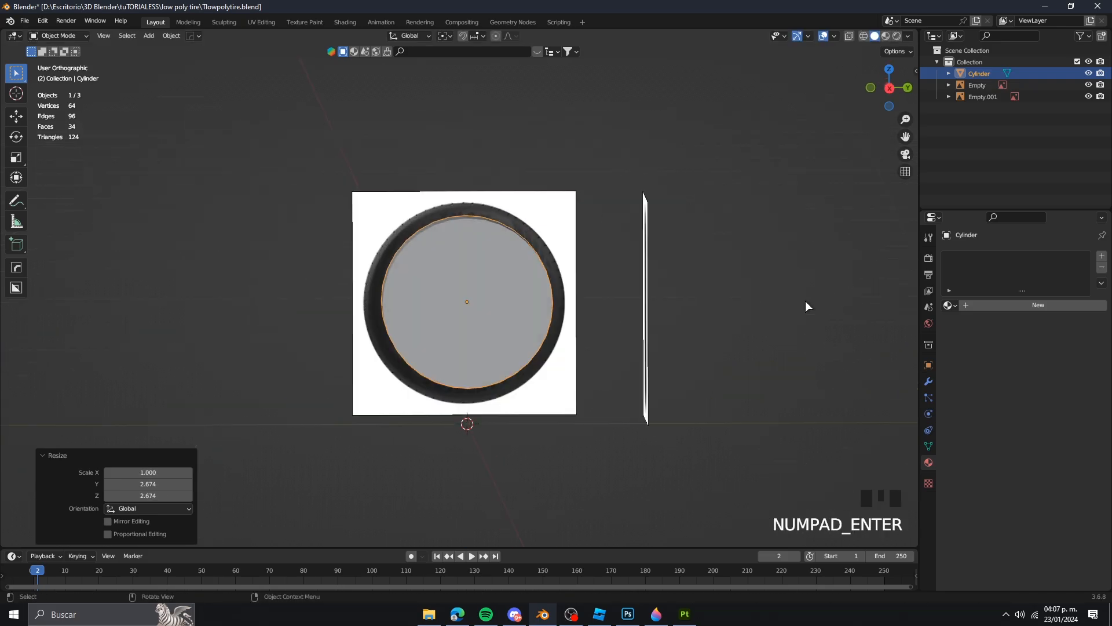
pyautogui.scroll(3, 609, 290)
pyautogui.keyDown('shift'); pyautogui.moveTo(608, 290); pyautogui.dragTo(650, 266, button='middle'); pyautogui.keyUp('shift')
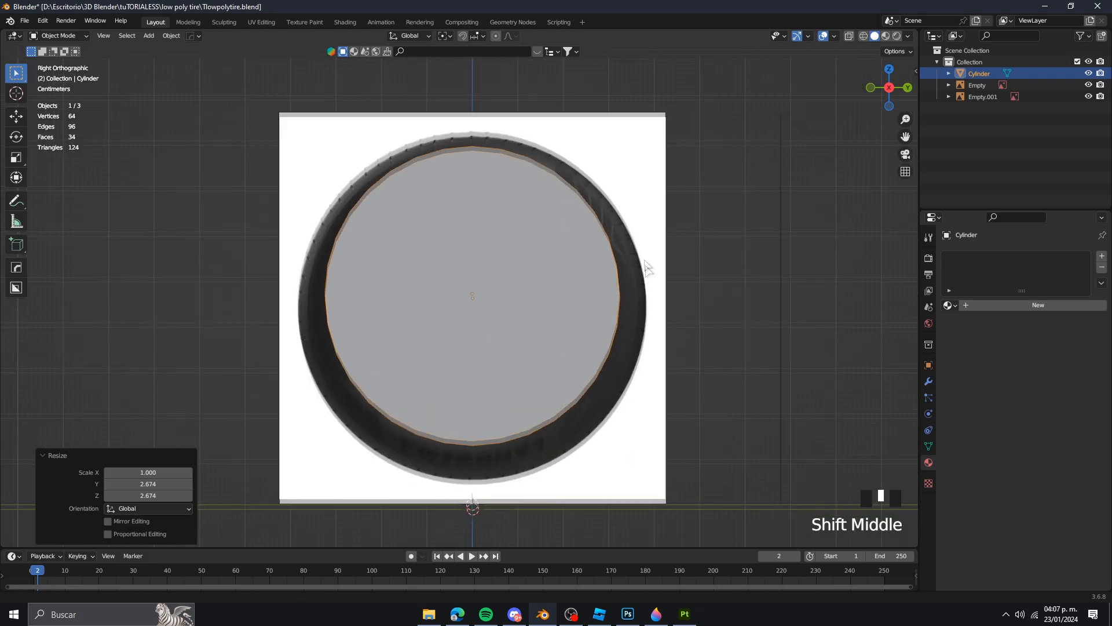
pyautogui.scroll(-1, 638, 244)
pyautogui.scroll(1, 637, 245)
pyautogui.scroll(-1, 637, 243)
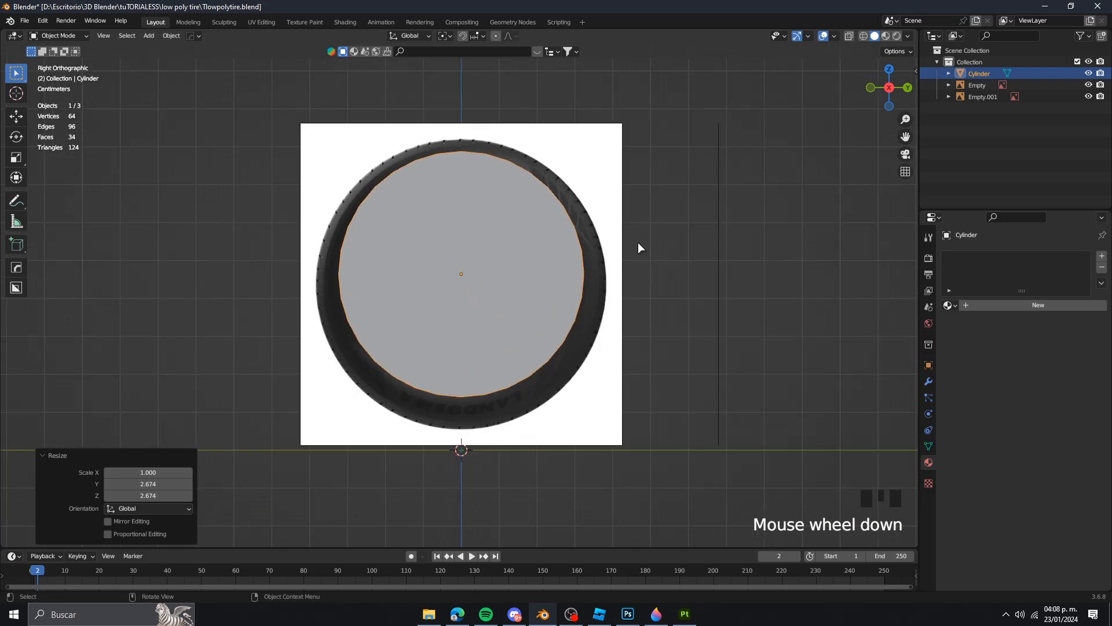
pyautogui.press('s')
pyautogui.hotkey('shift', 'x')
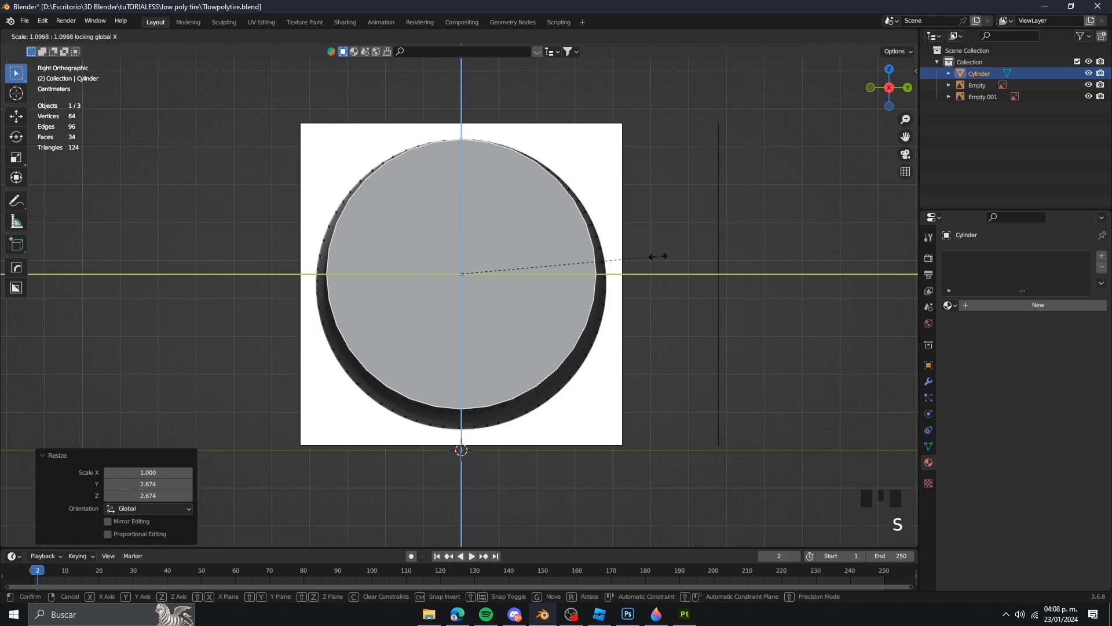
pyautogui.click(666, 262)
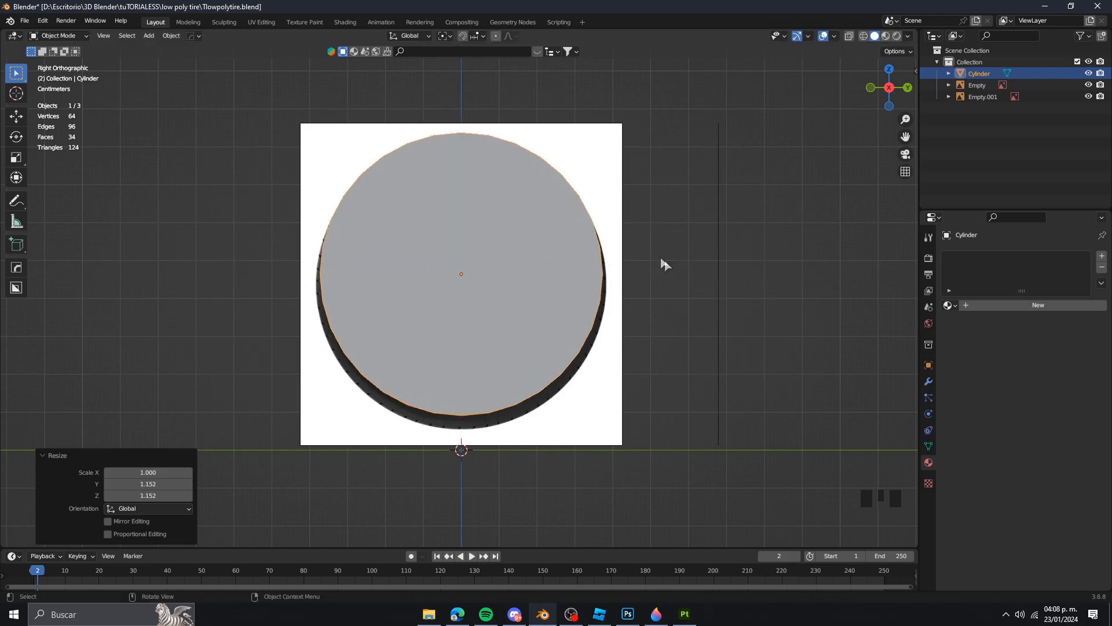
# Step: Raise the side reference image about 0.024 m along the Z axis so its tire lines up with the cylinder
pyautogui.click(609, 198)
pyautogui.press('g')
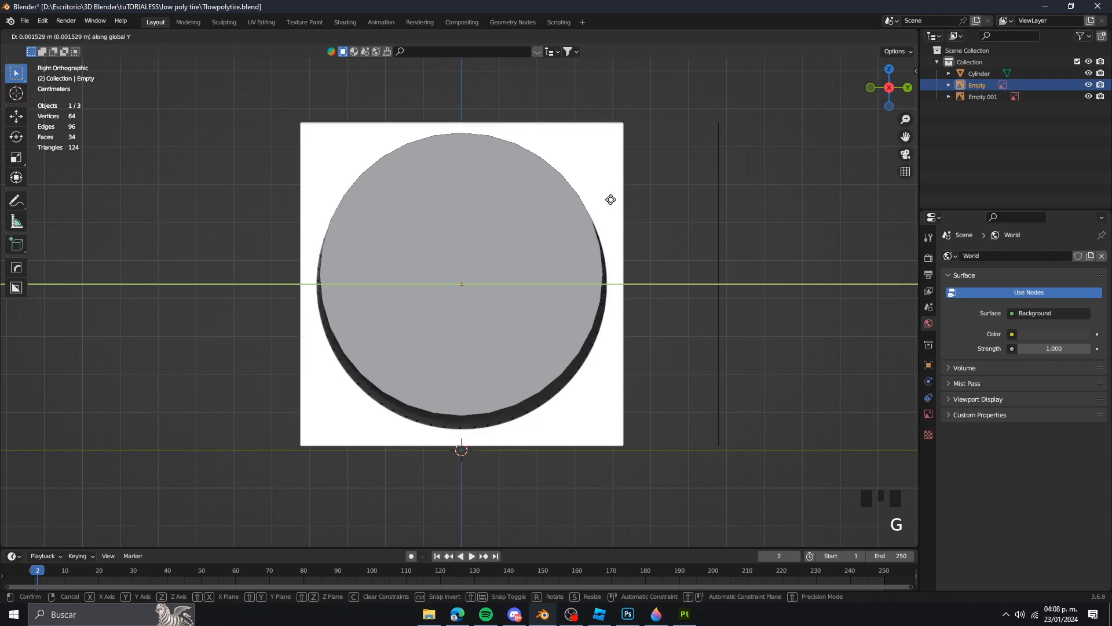
pyautogui.click(610, 199)
pyautogui.press('g')
pyautogui.press('z')
pyautogui.click(610, 190)
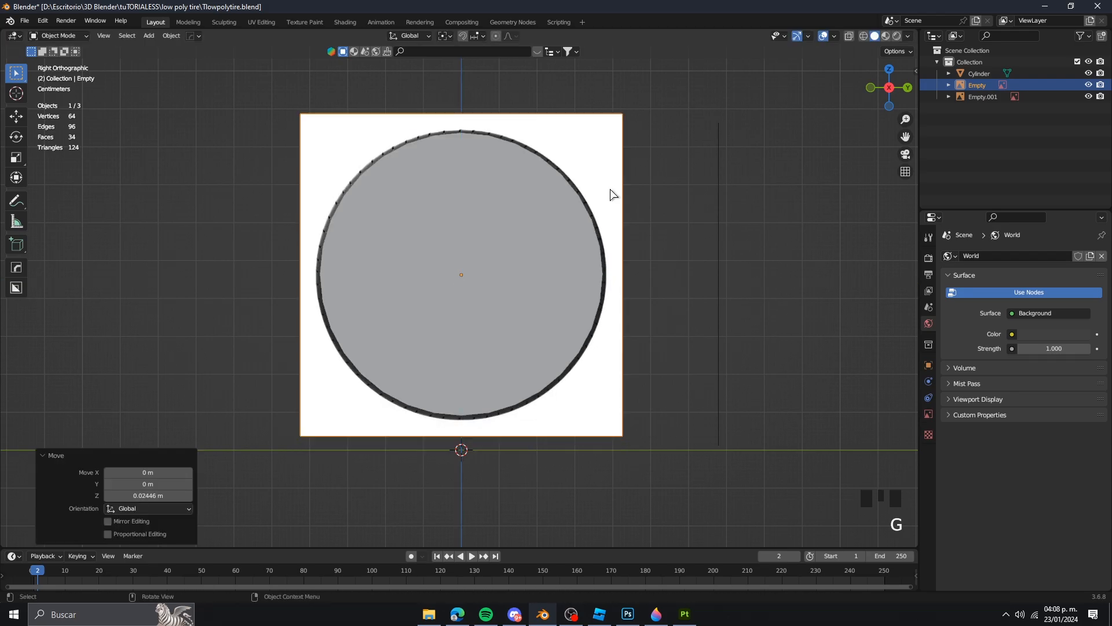
# Step: Examine in the right side view how closely the cylinder's outline fits the tire in the reference image
pyautogui.scroll(-2, 610, 188)
pyautogui.scroll(2, 589, 206)
pyautogui.scroll(-2, 333, 174)
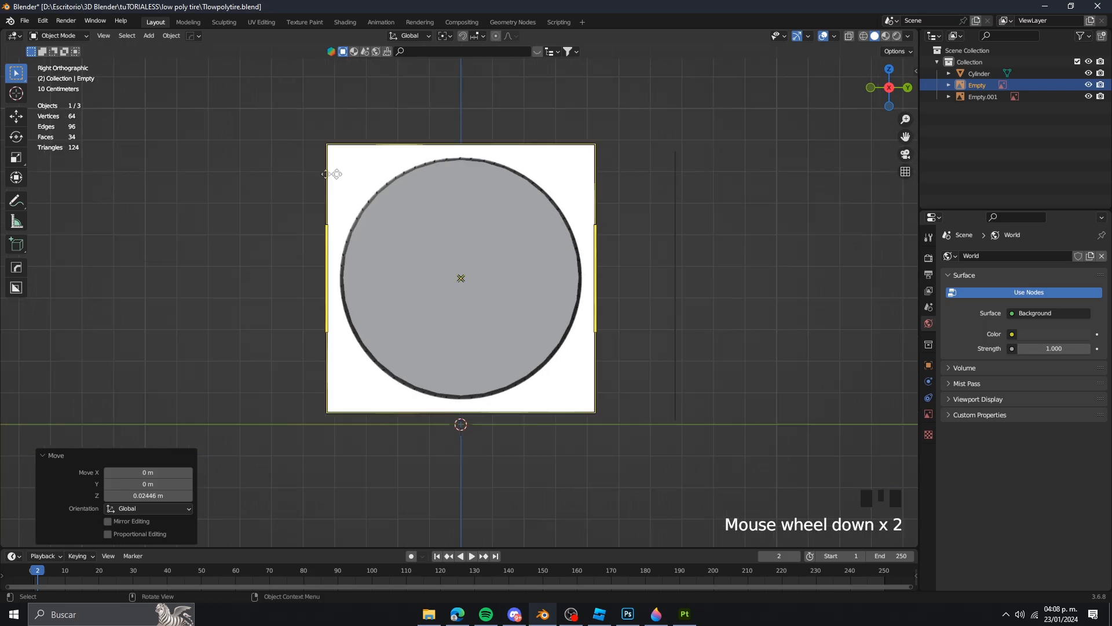
pyautogui.scroll(2, 333, 174)
pyautogui.keyDown('shift'); pyautogui.moveTo(348, 243); pyautogui.dragTo(434, 390, button='middle'); pyautogui.keyUp('shift')
pyautogui.scroll(3, 350, 219)
pyautogui.scroll(-11, 550, 311)
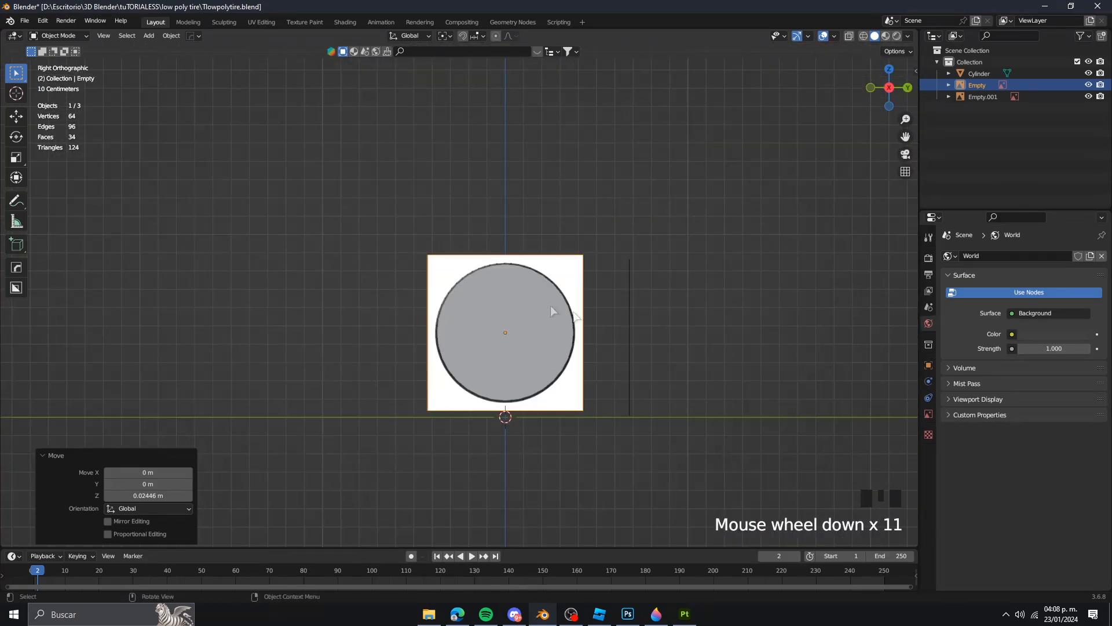
pyautogui.scroll(2, 487, 256)
pyautogui.scroll(-2, 447, 325)
pyautogui.keyDown('shift'); pyautogui.moveTo(428, 218); pyautogui.dragTo(478, 305, button='middle'); pyautogui.keyUp('shift')
pyautogui.scroll(2, 387, 249)
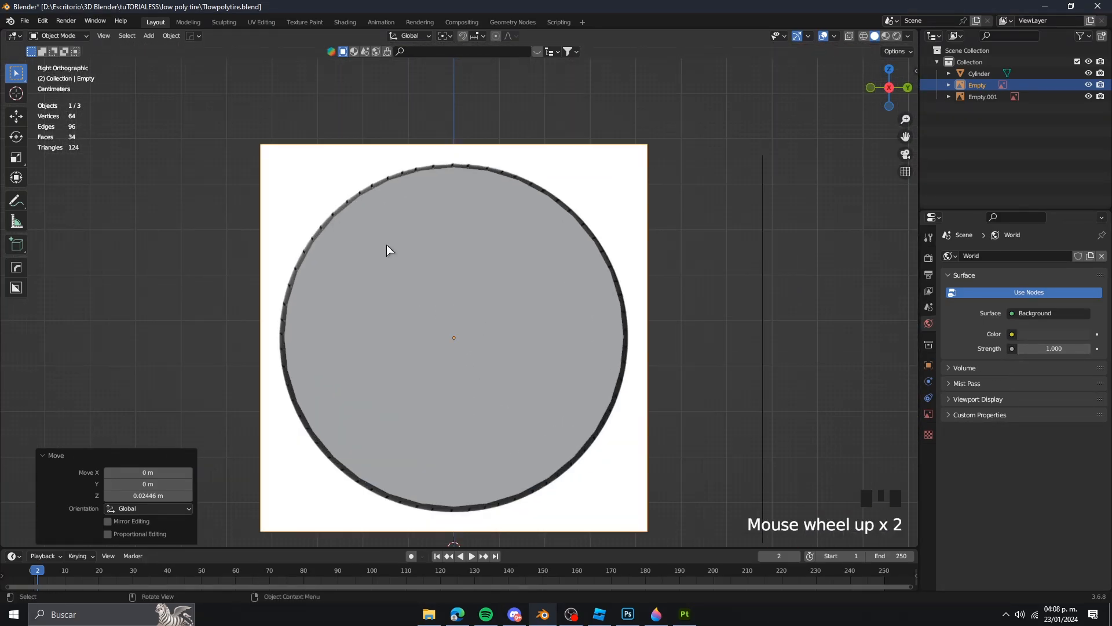
# Step: Add one centered loop cut around the cylinder's circumference, splitting its width into two equal halves
pyautogui.moveTo(387, 245); pyautogui.dragTo(468, 238, button='middle')
pyautogui.scroll(-3, 463, 284)
pyautogui.click(461, 293)
pyautogui.scroll(1, 516, 312)
pyautogui.scroll(1, 526, 295)
pyautogui.press('Tab')
pyautogui.scroll(2, 529, 286)
pyautogui.hotkey('ctrl', 'r')
pyautogui.click(470, 238)
pyautogui.rightClick(586, 265)
# Step: Delete the vertices of one end cap so only half of the cylinder's width is left, then return to Object Mode
pyautogui.moveTo(585, 265)
pyautogui.mouseDown(button='middle')
pyautogui.moveTo(652, 241)
pyautogui.moveTo(603, 258)
pyautogui.mouseUp(button='middle')
pyautogui.scroll(1, 503, 255)
pyautogui.press('3')
pyautogui.moveTo(519, 298); pyautogui.dragTo(545, 286, button='middle')
pyautogui.press('x')
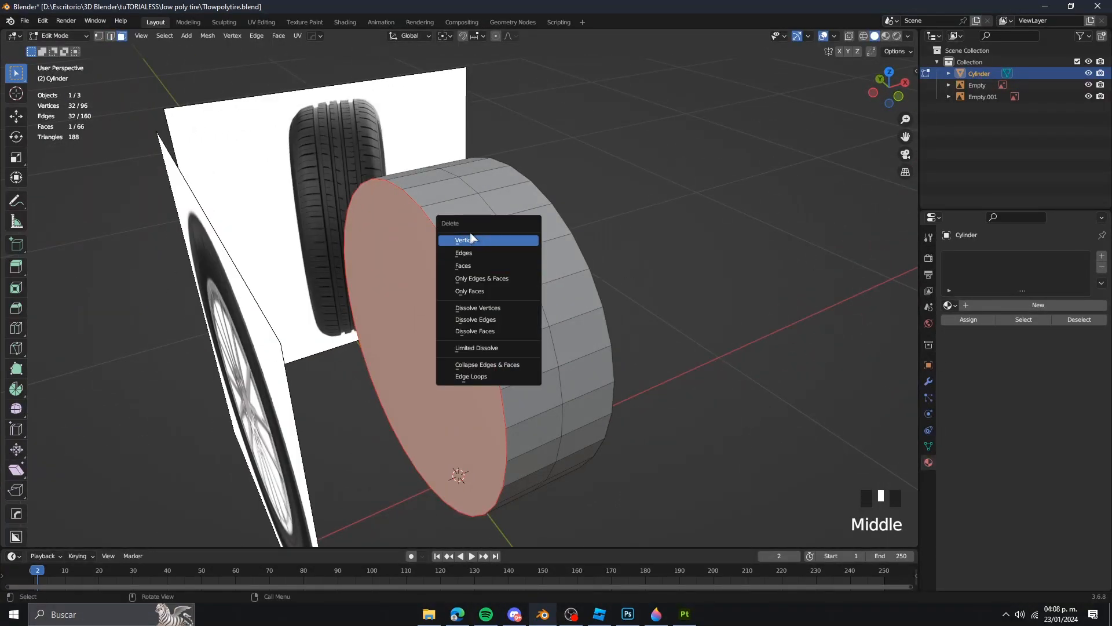
pyautogui.click(460, 238)
pyautogui.scroll(-3, 554, 260)
pyautogui.moveTo(755, 270); pyautogui.dragTo(641, 290, button='middle')
pyautogui.scroll(3, 641, 290)
pyautogui.press('Tab')
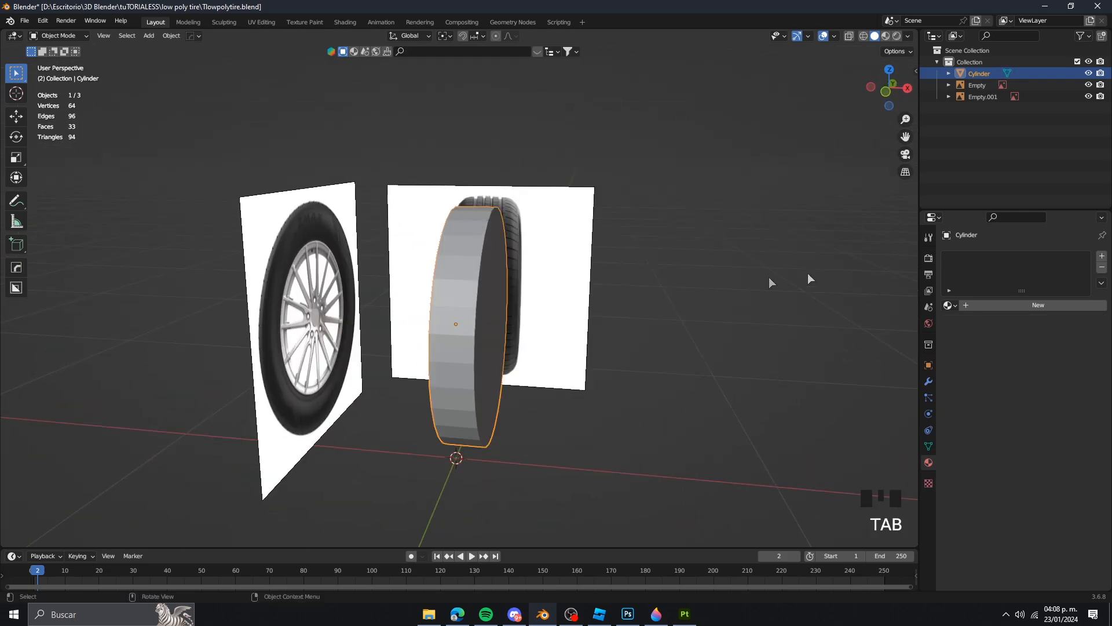
# Step: Add a Mirror modifier to the half cylinder with only the Z axis enabled
pyautogui.click(929, 383)
pyautogui.click(955, 255)
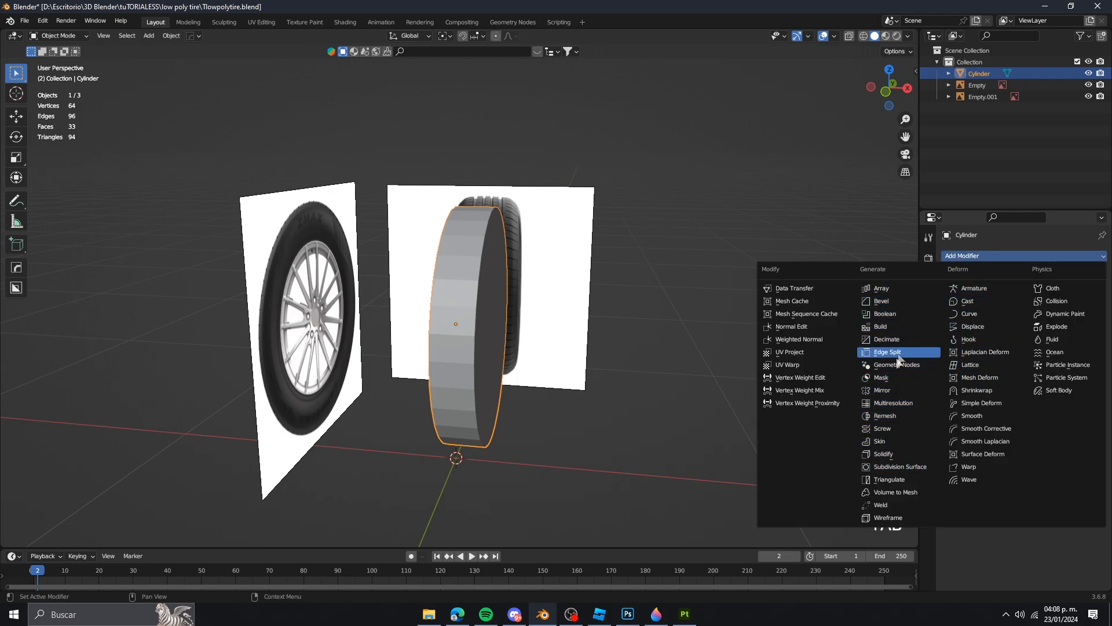
pyautogui.click(886, 391)
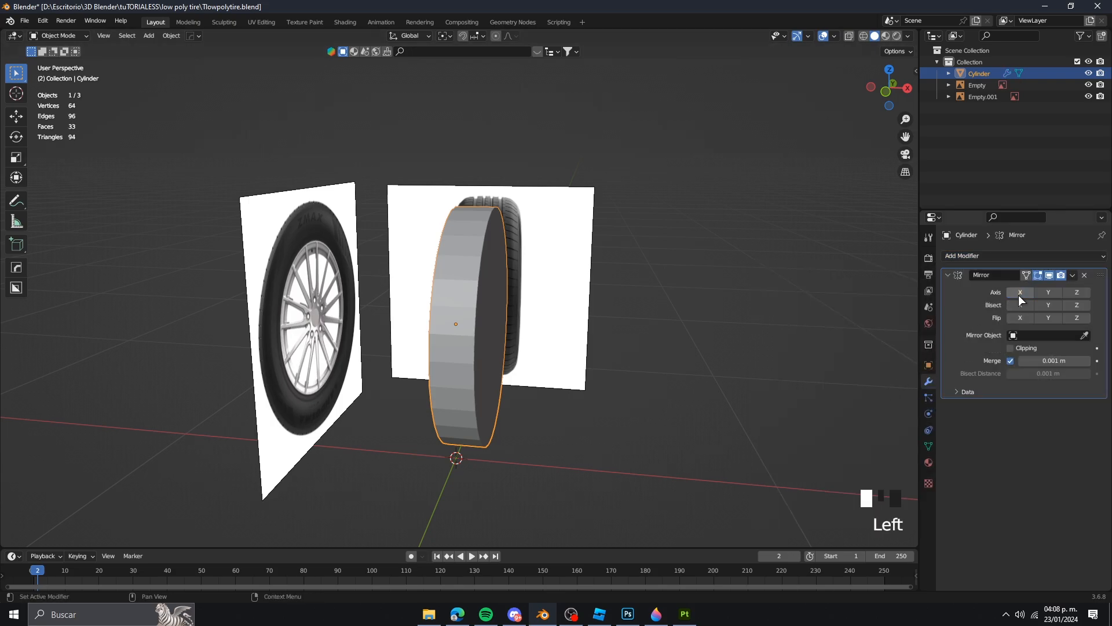
pyautogui.click(1077, 292)
pyautogui.moveTo(724, 296); pyautogui.dragTo(634, 355, button='middle')
pyautogui.press('Tab')
pyautogui.press('g')
pyautogui.rightClick(539, 269)
pyautogui.scroll(1, 414, 282)
pyautogui.scroll(-2, 458, 285)
pyautogui.press('Tab')
pyautogui.press('Tab')
# Step: Select the half cylinder's remaining end cap face and save the file
pyautogui.press('3')
pyautogui.scroll(3, 636, 333)
pyautogui.scroll(1, 599, 297)
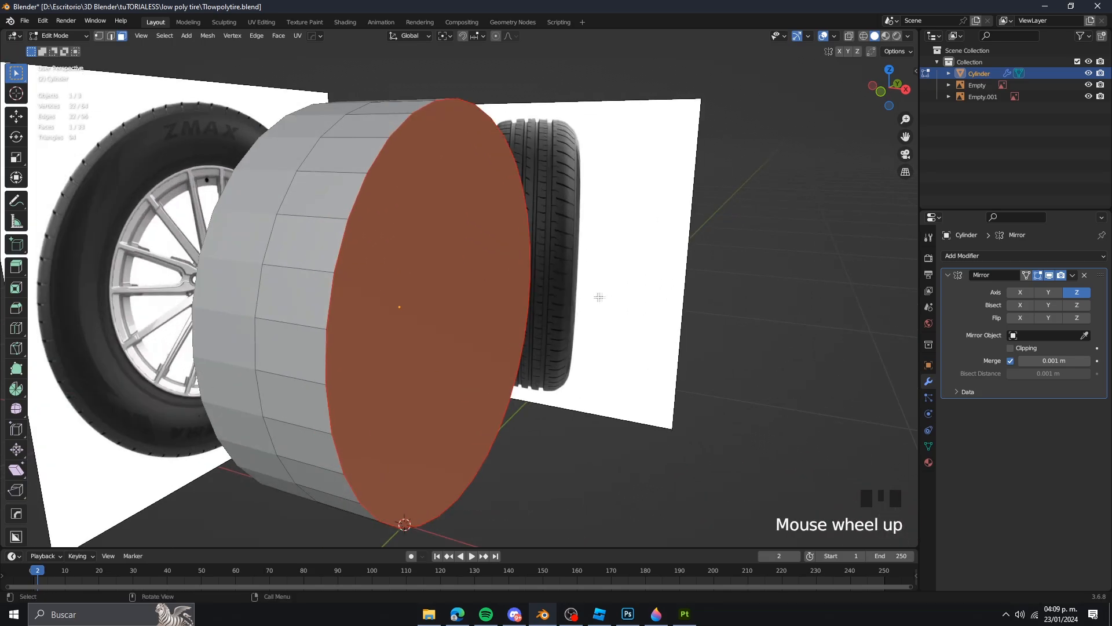
pyautogui.keyDown('shift'); pyautogui.moveTo(599, 296); pyautogui.dragTo(588, 325, button='middle'); pyautogui.keyUp('shift')
pyautogui.scroll(-3, 541, 281)
pyautogui.scroll(2, 601, 321)
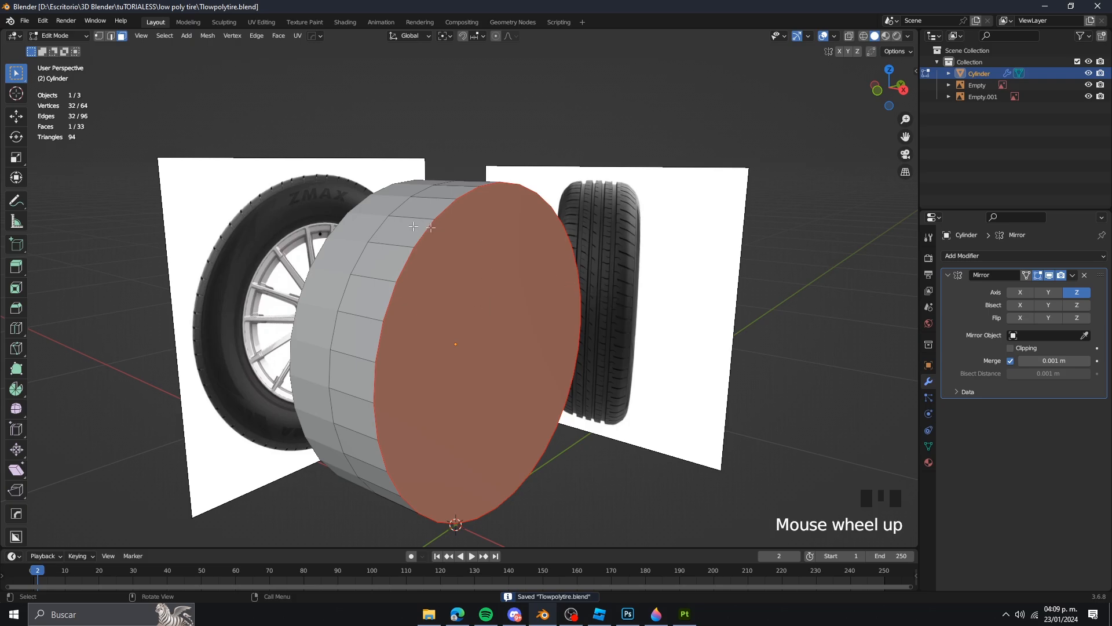
# Step: Try vertex and edge selection on the end cap's rim
pyautogui.press('1')
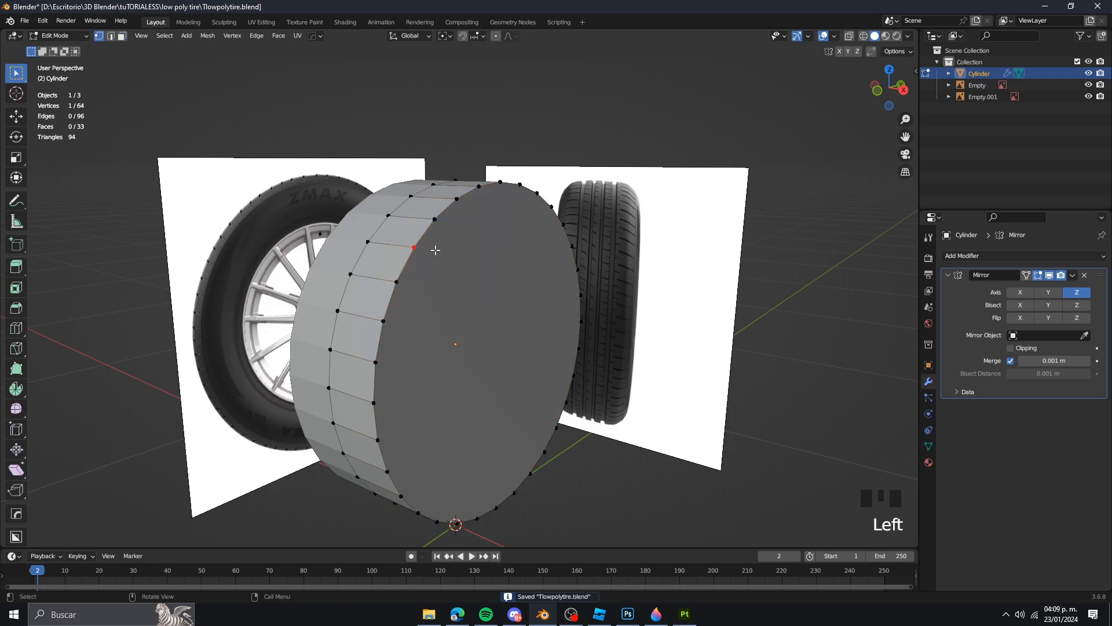
pyautogui.click(487, 264)
pyautogui.press('1')
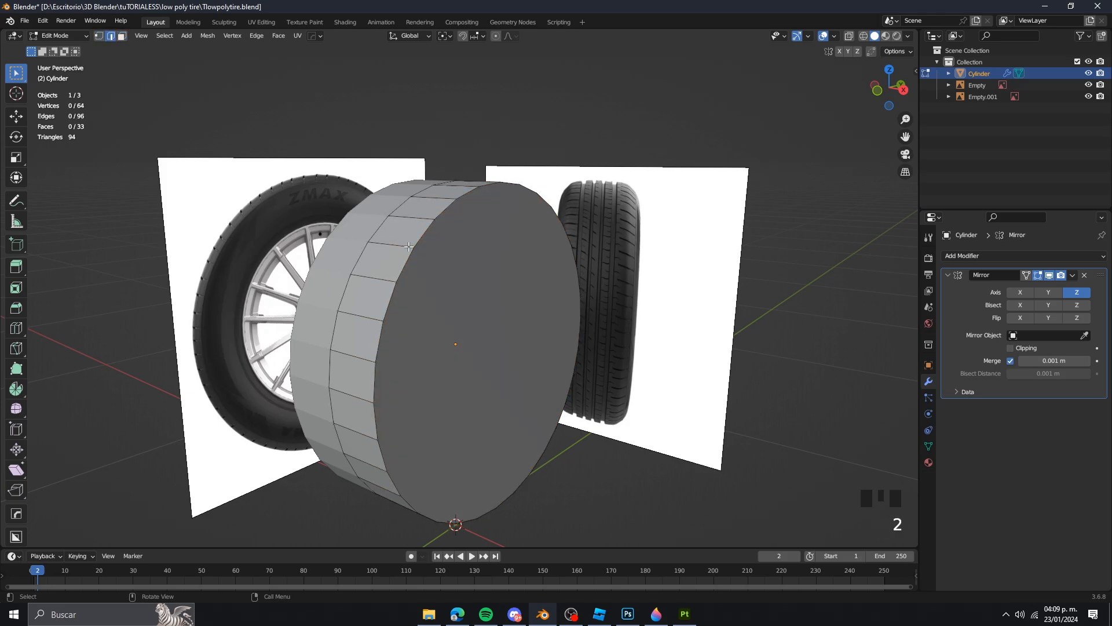
# Step: Inset the remaining end cap face about 0.074 m while pushing it outward to form a beveled tire shoulder
pyautogui.press('3')
pyautogui.click(512, 257)
pyautogui.scroll(-2, 658, 300)
pyautogui.moveTo(658, 301); pyautogui.dragTo(631, 275, button='middle')
pyautogui.scroll(-1, 651, 295)
pyautogui.scroll(3, 637, 276)
pyautogui.moveTo(644, 276)
pyautogui.mouseDown(button='middle')
pyautogui.moveTo(628, 276)
pyautogui.moveTo(652, 271)
pyautogui.mouseUp(button='middle')
pyautogui.scroll(1, 649, 273)
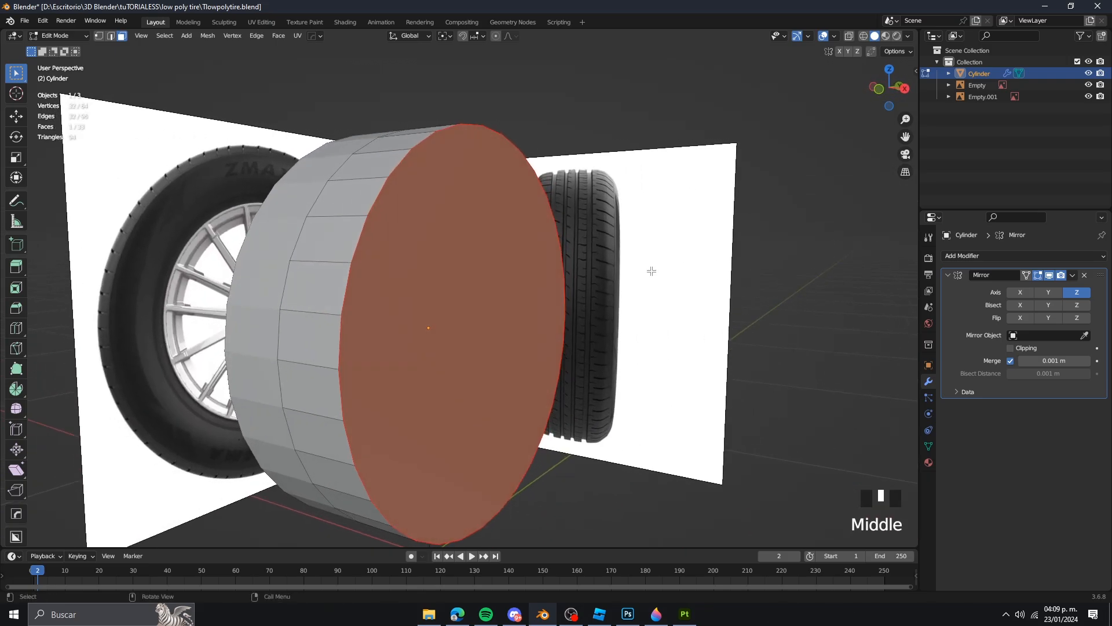
pyautogui.press('i')
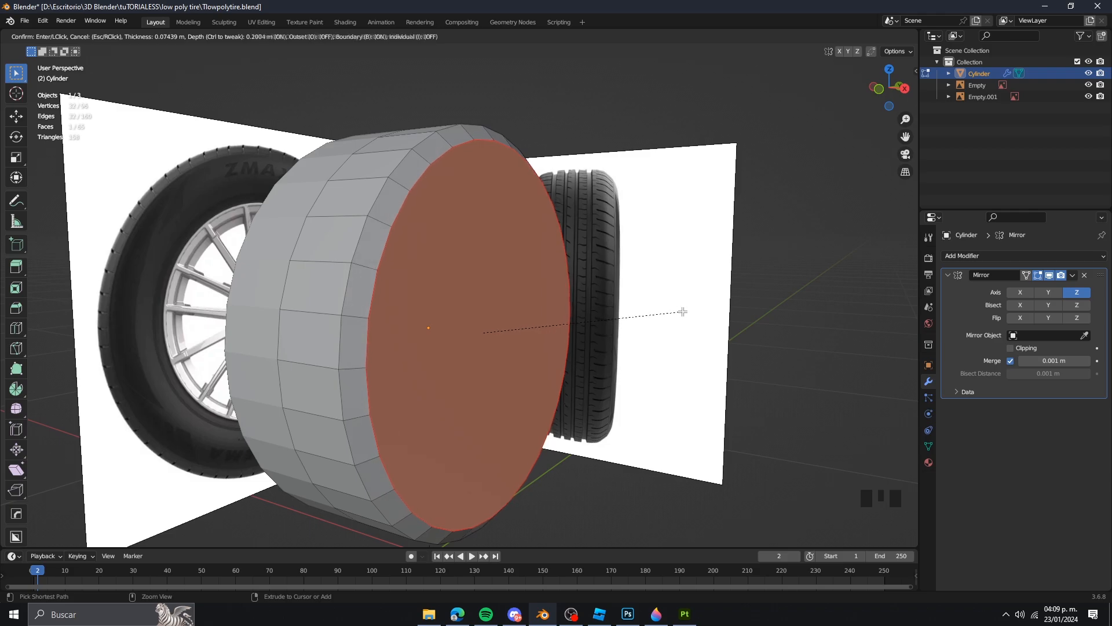
pyautogui.click(682, 312)
# Step: Inset the cap face again by about 0.156 m to form the flat sidewall ring
pyautogui.moveTo(683, 311); pyautogui.dragTo(731, 271, button='middle')
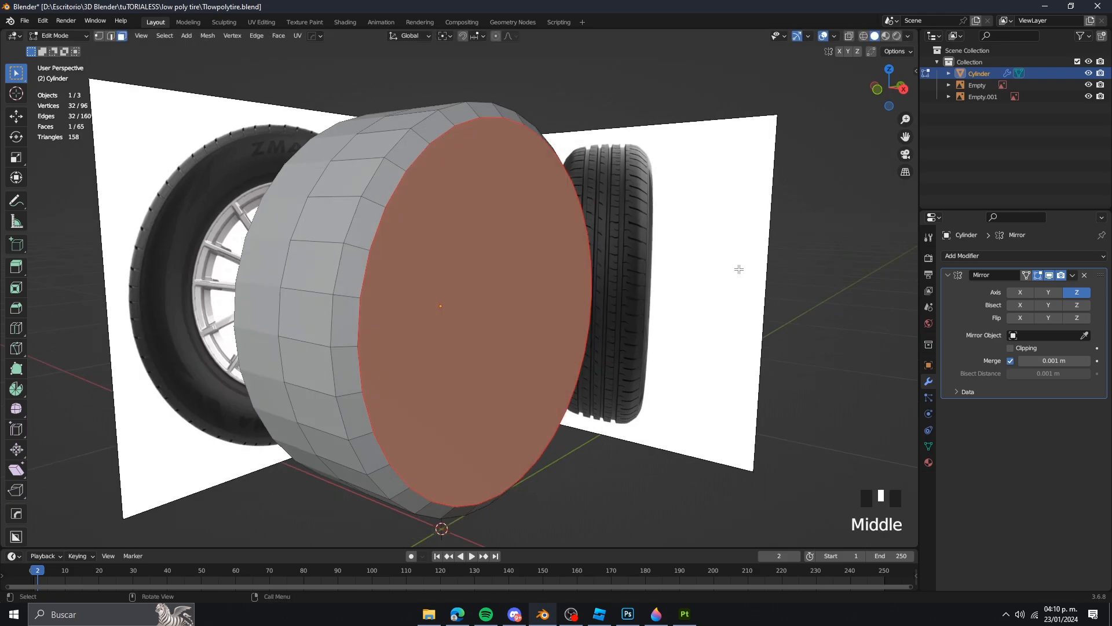
pyautogui.press('i')
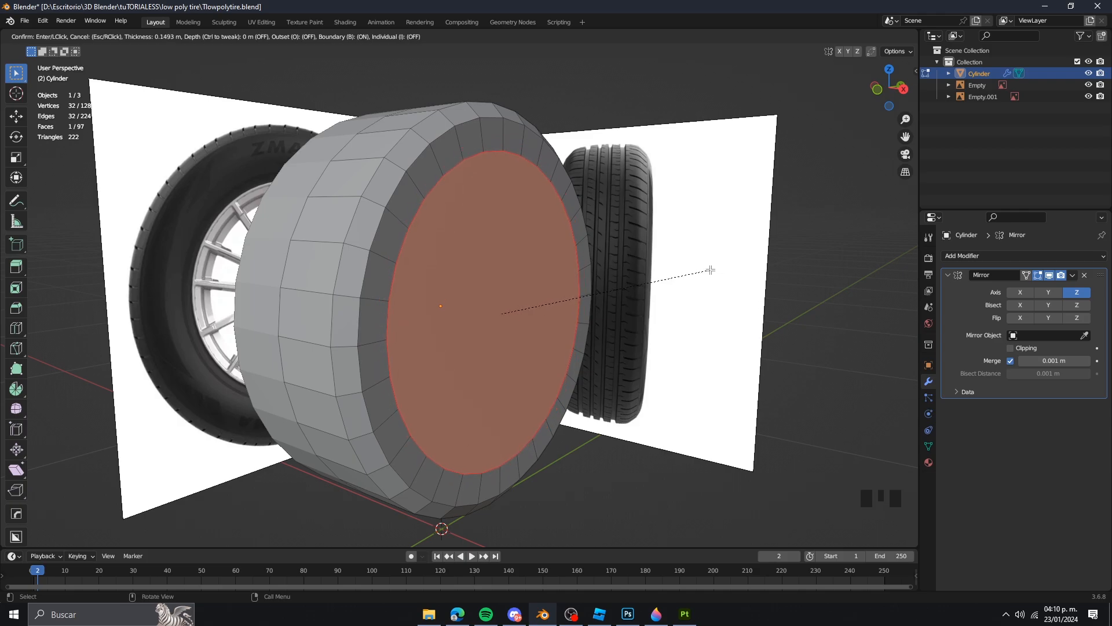
pyautogui.click(709, 270)
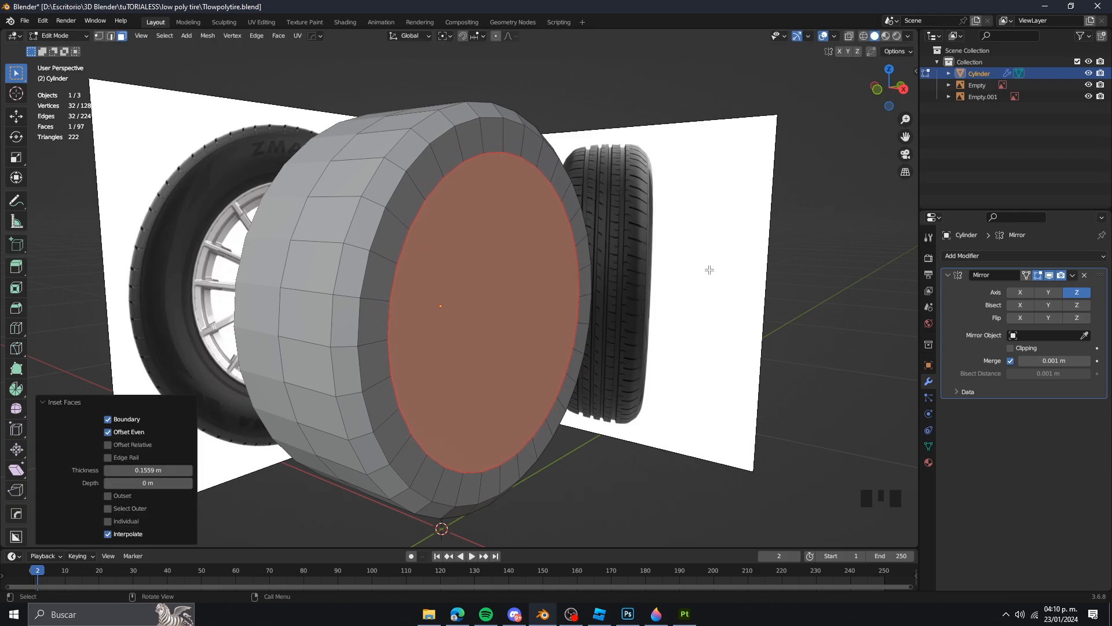
# Step: In the right view with X-ray on, inset the cap face about 0.093 m to the wheel rim's outer edge
pyautogui.press('KP_3')
pyautogui.hotkey('alt', 'z')
pyautogui.scroll(1, 687, 259)
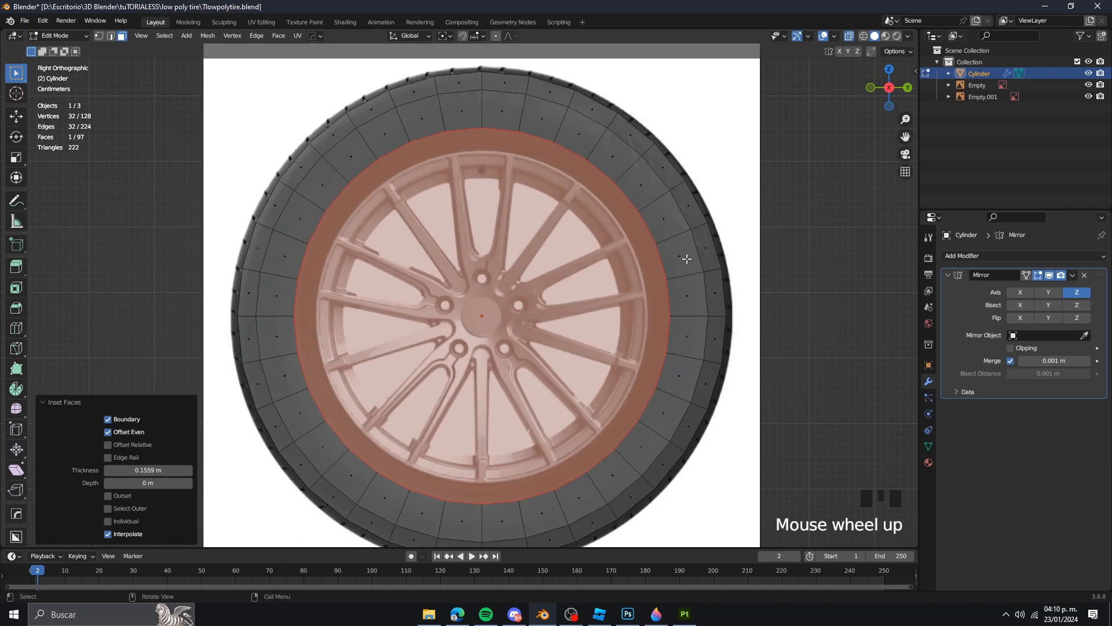
pyautogui.press('i')
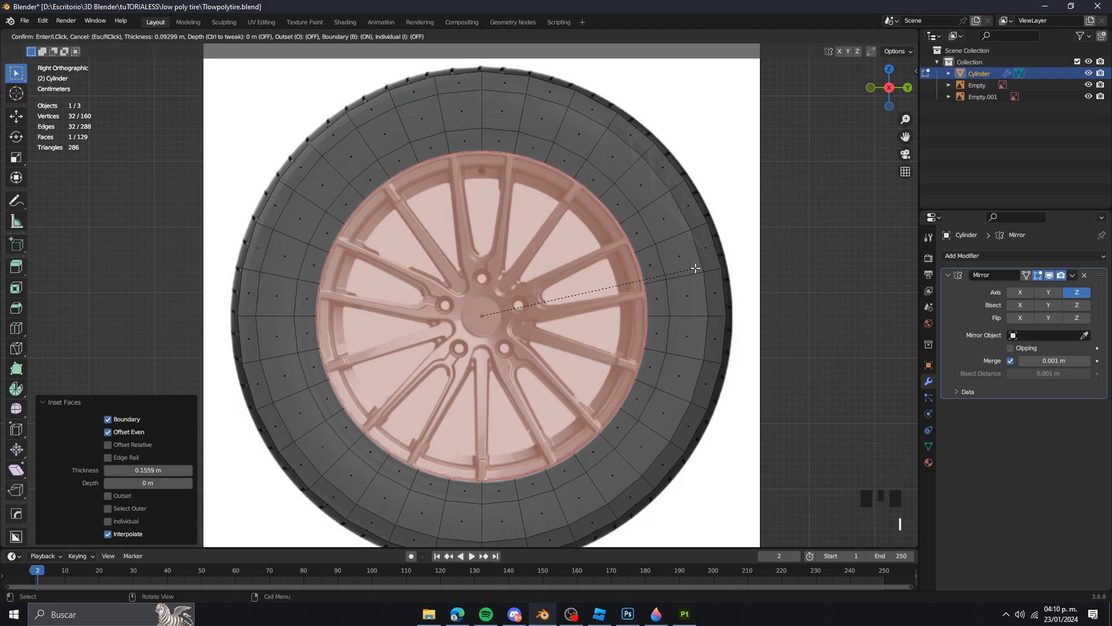
pyautogui.scroll(-2, 633, 264)
pyautogui.click(536, 313)
pyautogui.scroll(2, 535, 313)
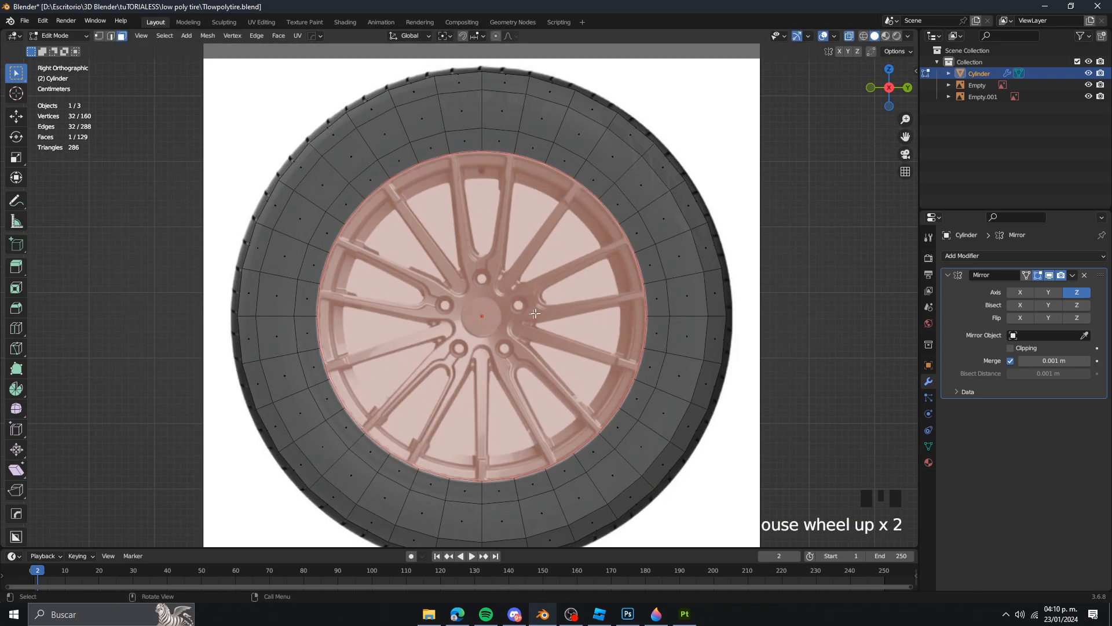
# Step: Turn X-ray off and delete the innermost cap face to open the tire's center hole
pyautogui.hotkey('alt', 'z')
pyautogui.scroll(-2, 547, 300)
pyautogui.press('x')
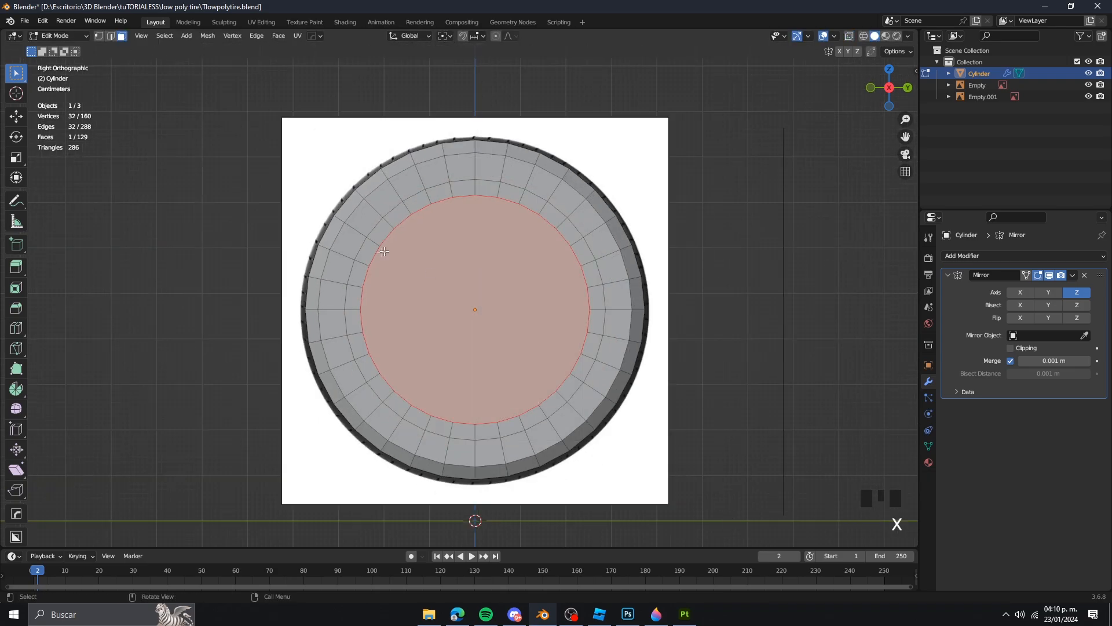
pyautogui.press('x')
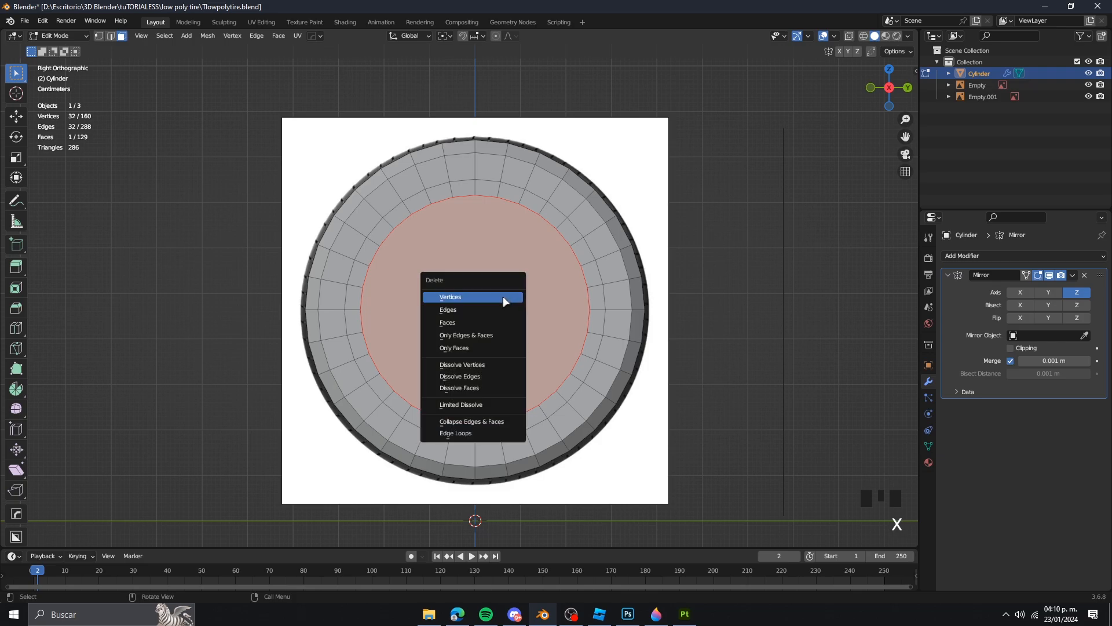
pyautogui.click(450, 322)
pyautogui.moveTo(450, 322); pyautogui.dragTo(547, 302, button='middle')
pyautogui.scroll(2, 547, 302)
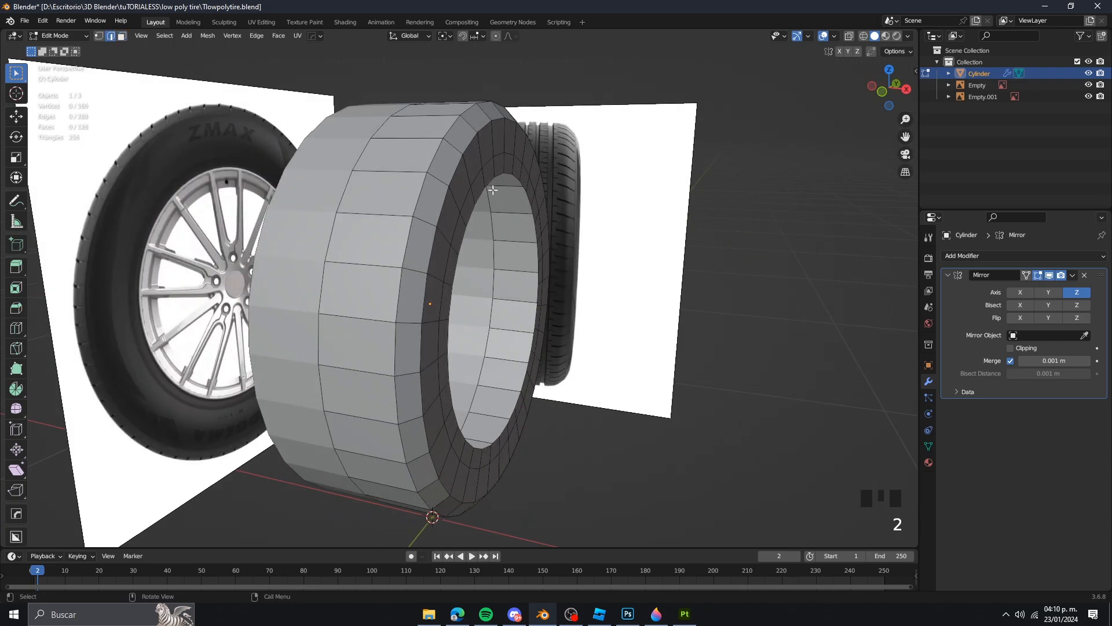
# Step: Select the edge loop around the center hole and move it about 0.029 m inward along the X axis
pyautogui.click(489, 301)
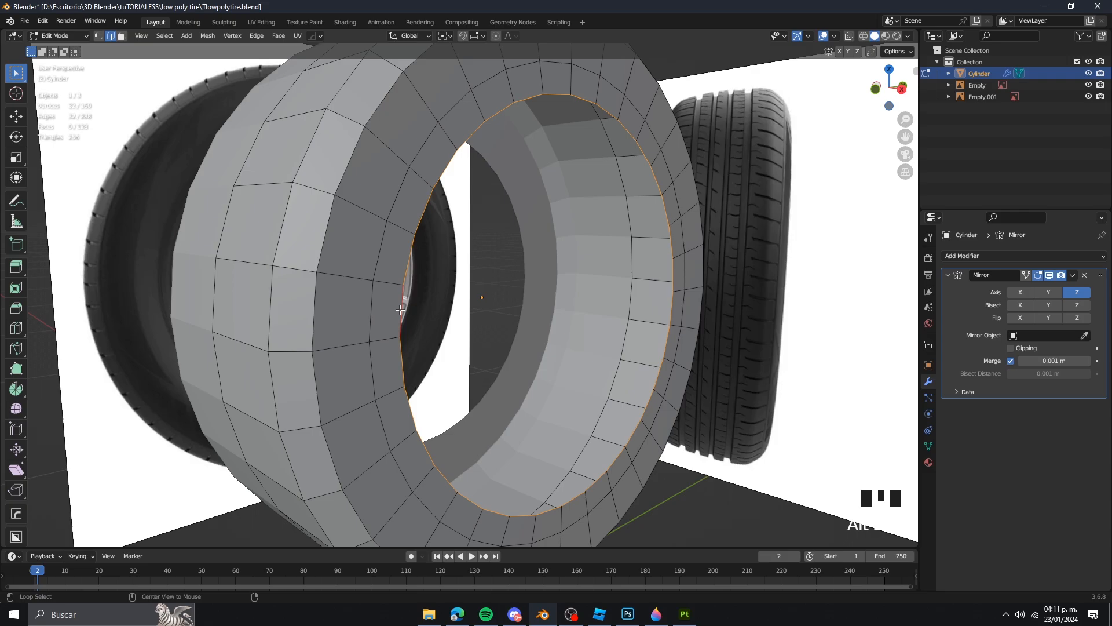
pyautogui.scroll(-3, 400, 310)
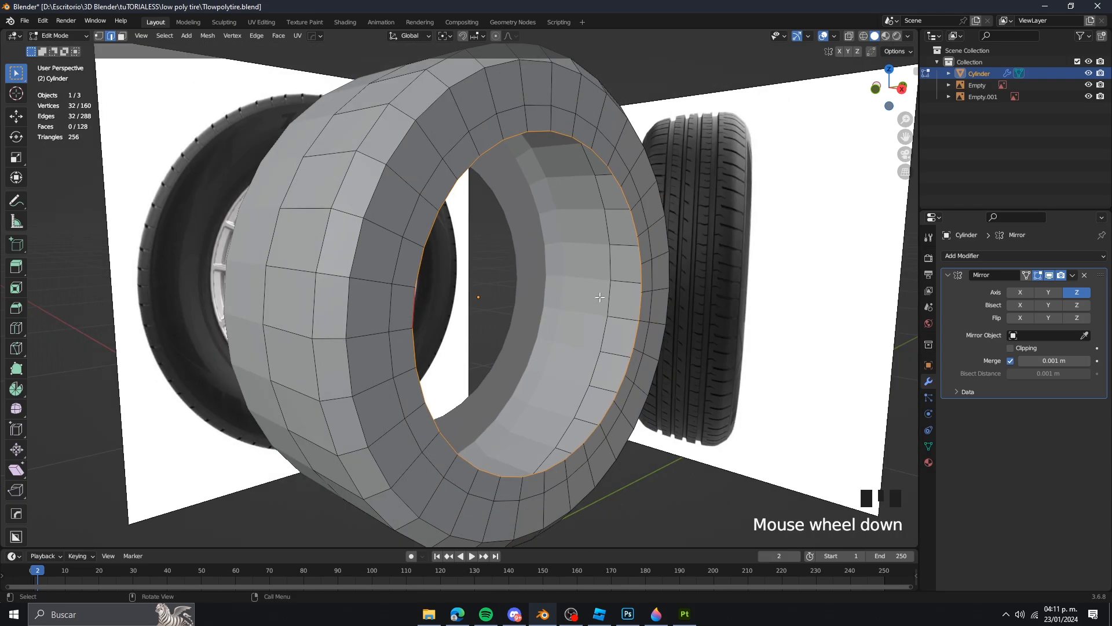
pyautogui.moveTo(400, 310); pyautogui.dragTo(623, 299, button='middle')
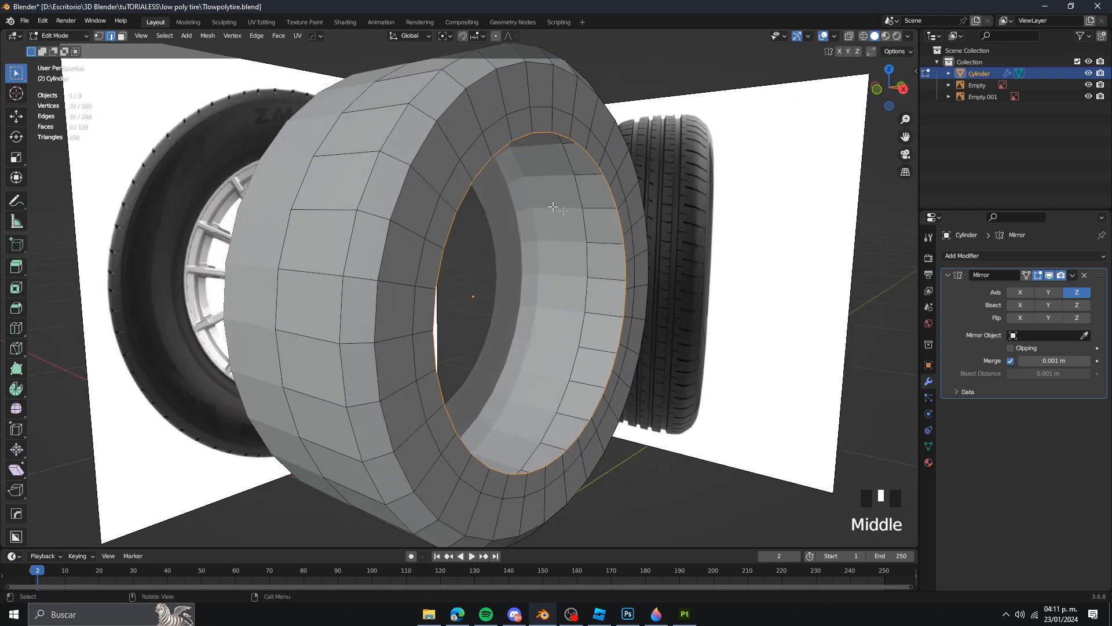
pyautogui.moveTo(457, 294); pyautogui.dragTo(599, 307, button='middle')
pyautogui.press('g')
pyautogui.press('x')
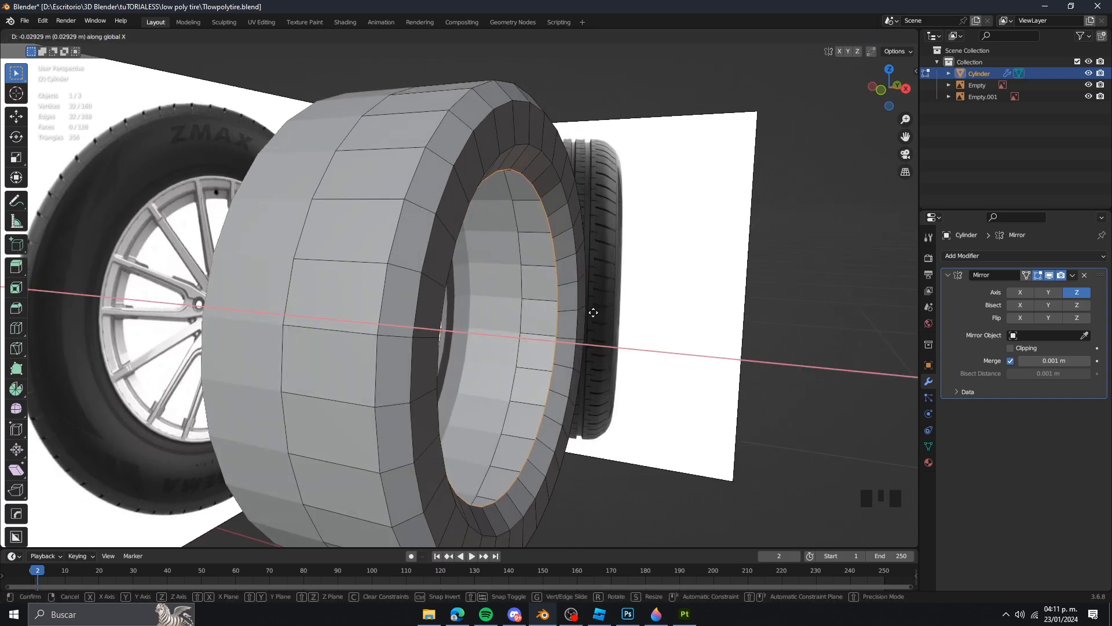
pyautogui.click(593, 312)
# Step: Move the center hole's edge loop back outward about 0.008 m along X and return to Object Mode
pyautogui.press('Tab')
pyautogui.moveTo(596, 318)
pyautogui.mouseDown(button='middle')
pyautogui.moveTo(403, 317)
pyautogui.moveTo(591, 301)
pyautogui.mouseUp(button='middle')
pyautogui.press('Tab')
pyautogui.press('g')
pyautogui.press('x')
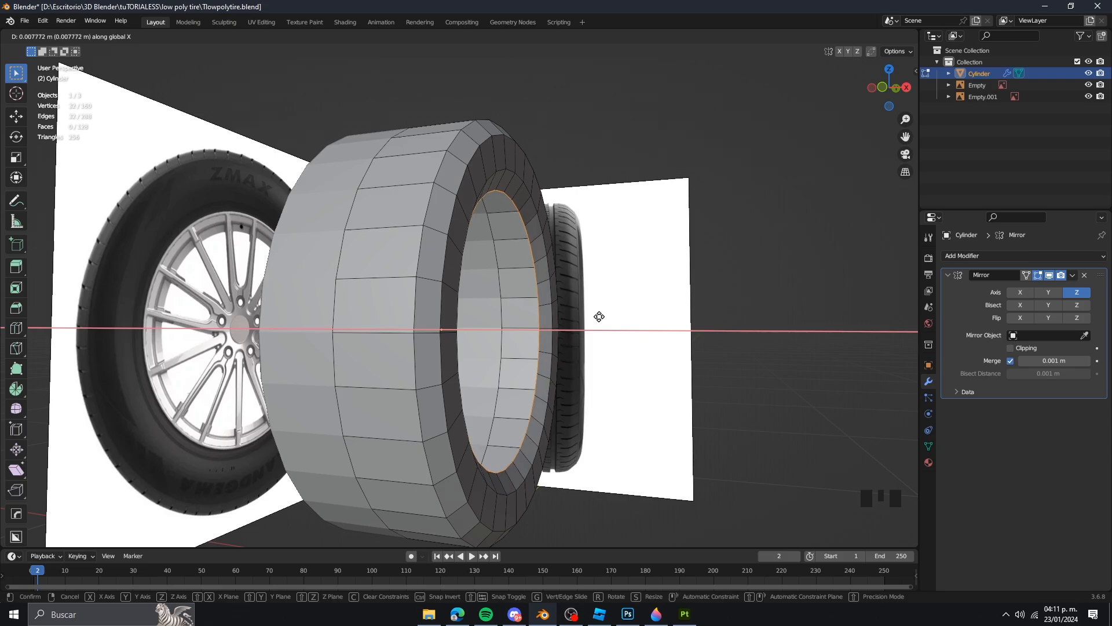
pyautogui.click(599, 316)
pyautogui.press('Tab')
# Step: Apply smooth shading to the tire object
pyautogui.moveTo(607, 315); pyautogui.dragTo(474, 311, button='middle')
pyautogui.scroll(2, 474, 311)
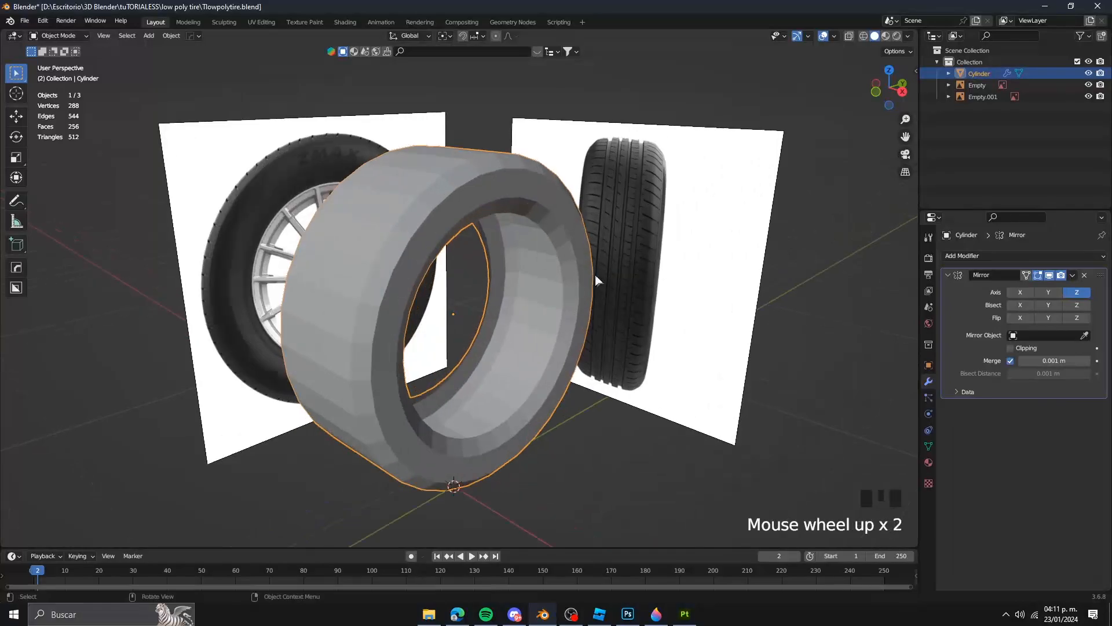
pyautogui.scroll(-2, 533, 237)
pyautogui.moveTo(596, 275); pyautogui.dragTo(619, 293, button='middle')
pyautogui.scroll(2, 571, 263)
pyautogui.scroll(-2, 648, 277)
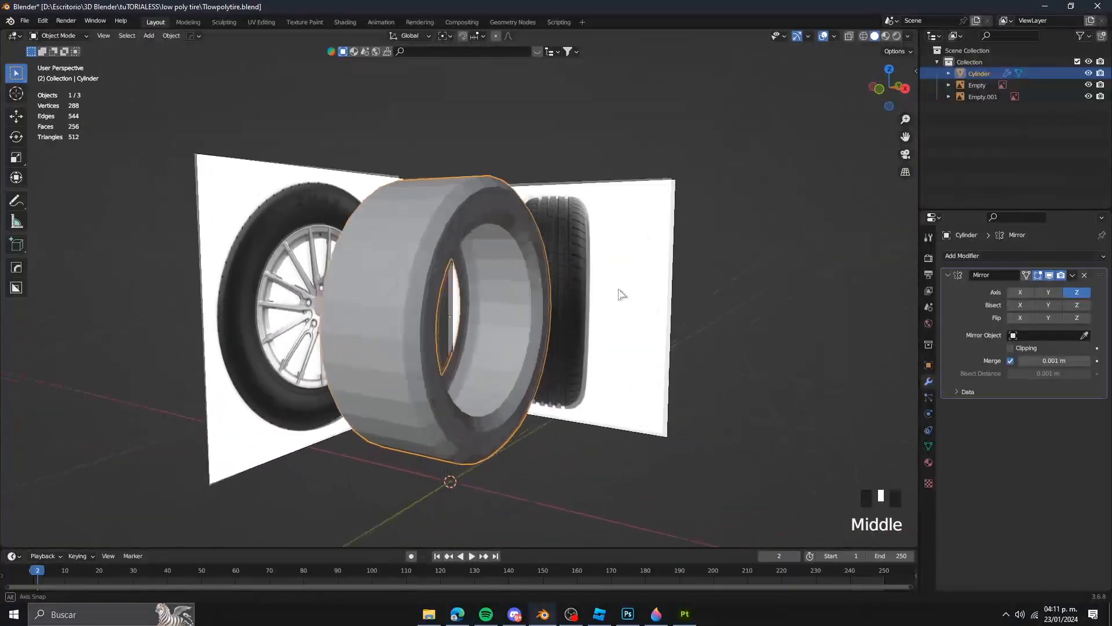
pyautogui.scroll(1, 619, 290)
pyautogui.rightClick(610, 268)
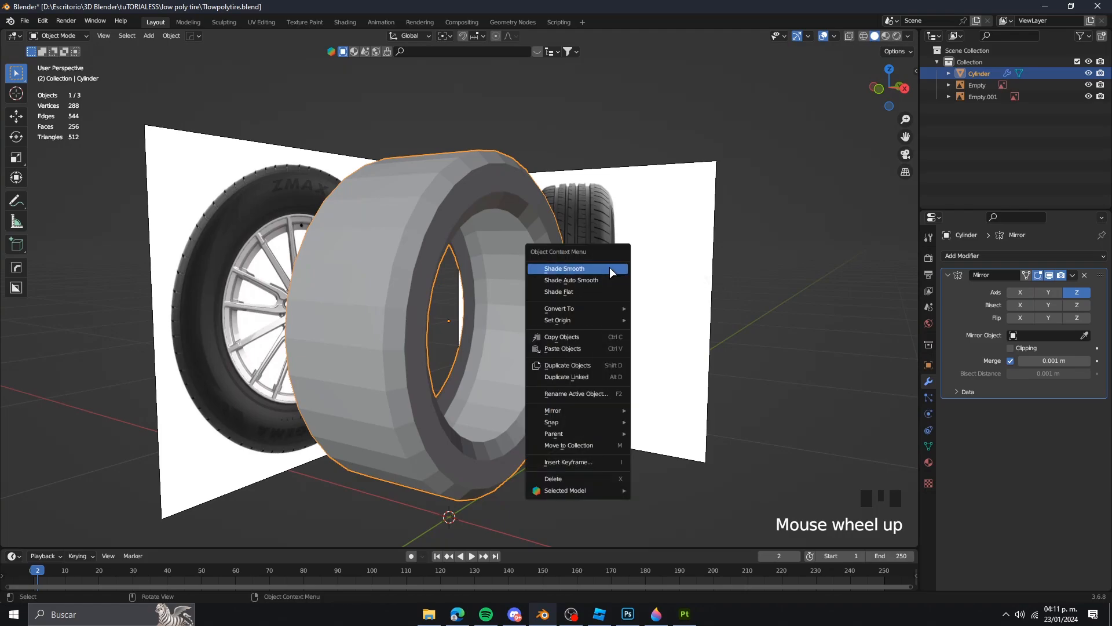
pyautogui.rightClick(576, 270)
pyautogui.click(546, 270)
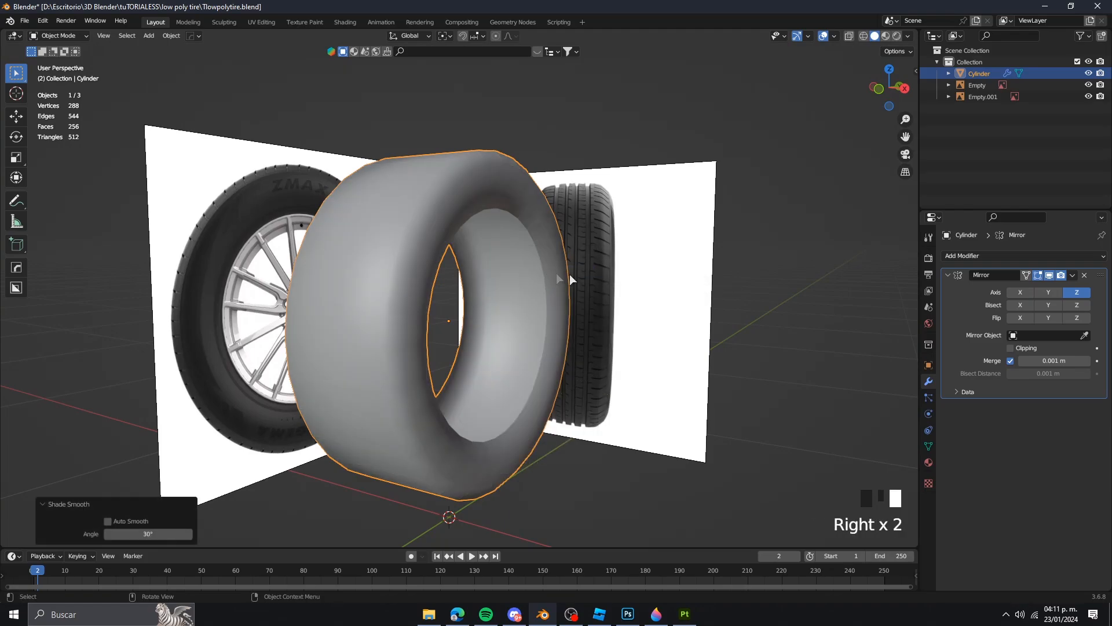
# Step: Create a new material for the tire
pyautogui.moveTo(569, 274); pyautogui.dragTo(557, 293, button='middle')
pyautogui.scroll(1, 595, 331)
pyautogui.press('Tab')
pyautogui.press('Tab')
pyautogui.scroll(-3, 502, 293)
pyautogui.click(929, 462)
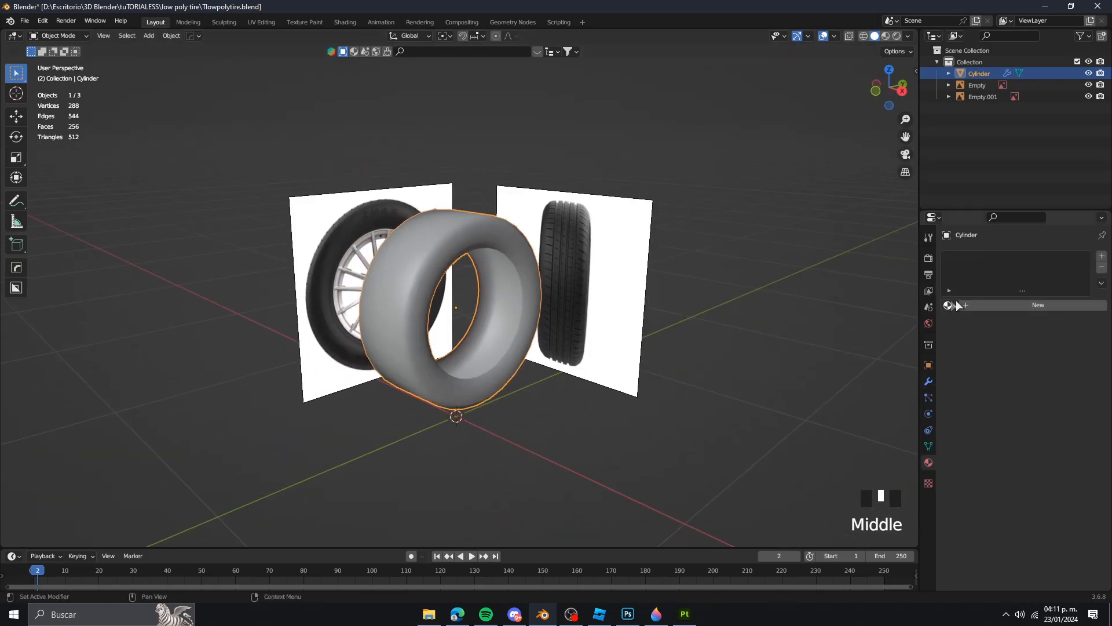
pyautogui.click(983, 305)
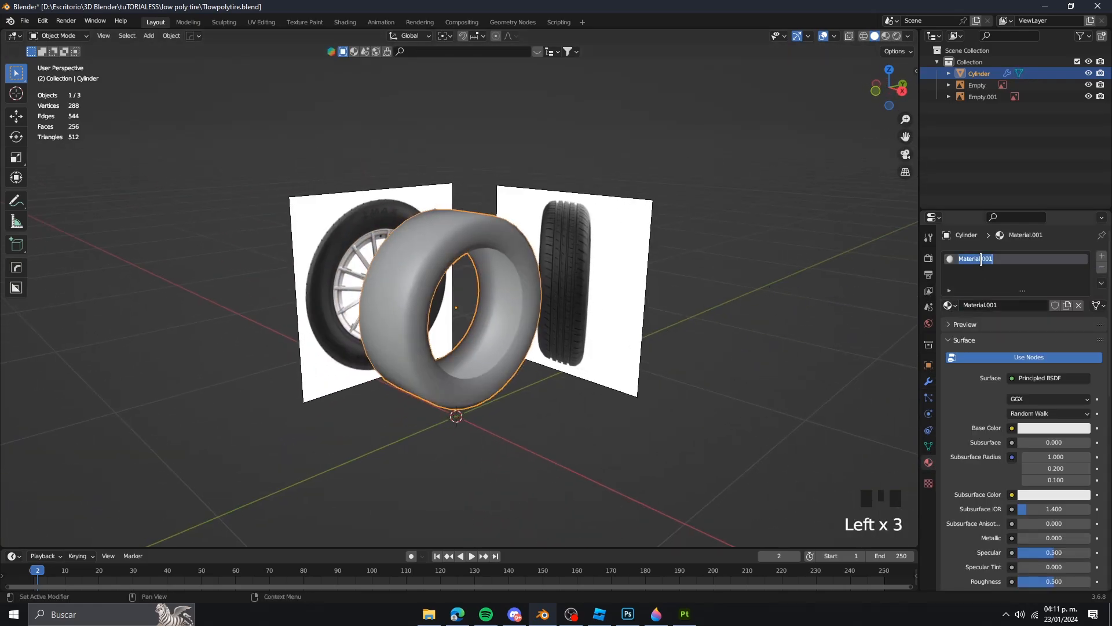
# Step: Rename the tire's new material as niceTire
pyautogui.write('T')
pyautogui.press('capslock')
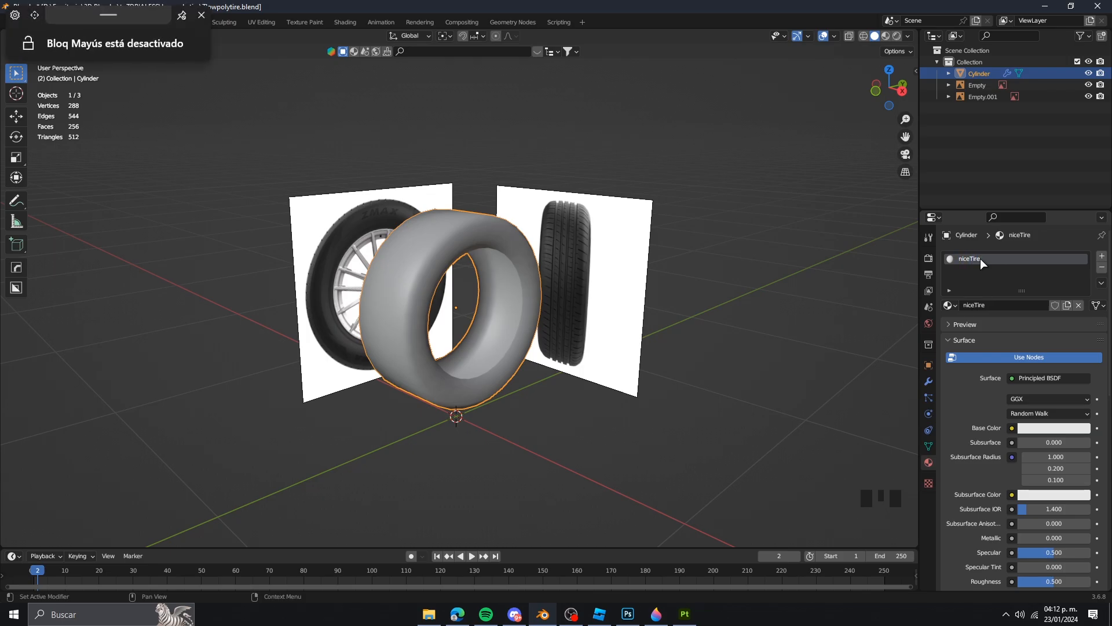
# Step: In front view with see-through display, select all vertices on the tire's outer side, move them about 0.006 m inward along X, and return to Object Mode
pyautogui.scroll(2, 663, 259)
pyautogui.moveTo(663, 260); pyautogui.dragTo(610, 259, button='middle')
pyautogui.scroll(-1, 518, 240)
pyautogui.press('KP_1')
pyautogui.press('Tab')
pyautogui.hotkey('alt', 'z')
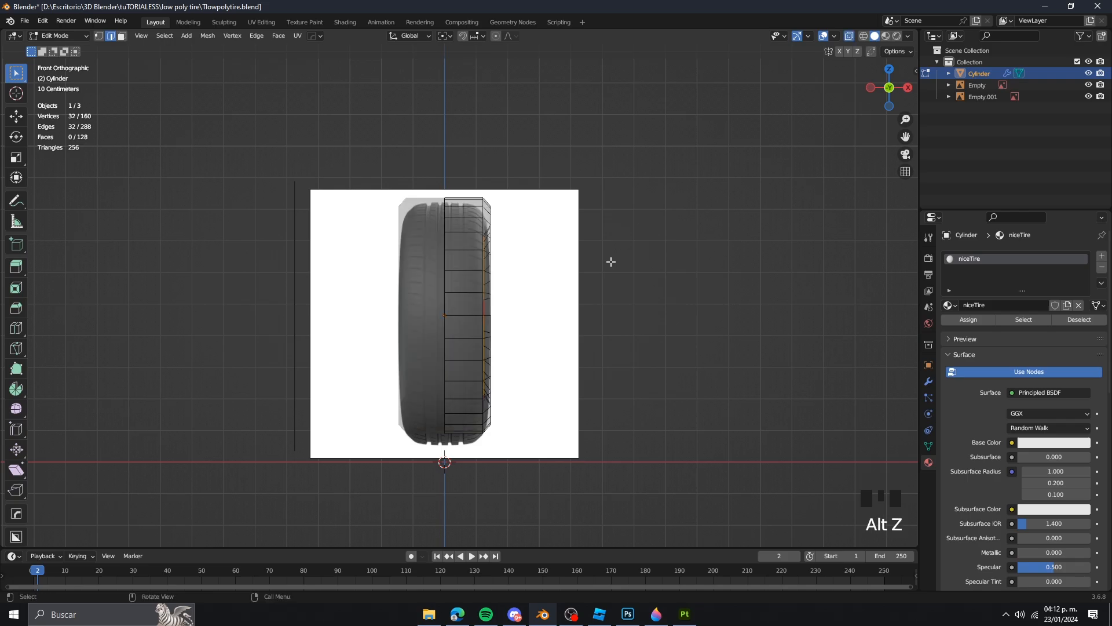
pyautogui.scroll(2, 611, 261)
pyautogui.scroll(-1, 587, 264)
pyautogui.moveTo(533, 316); pyautogui.dragTo(576, 472)
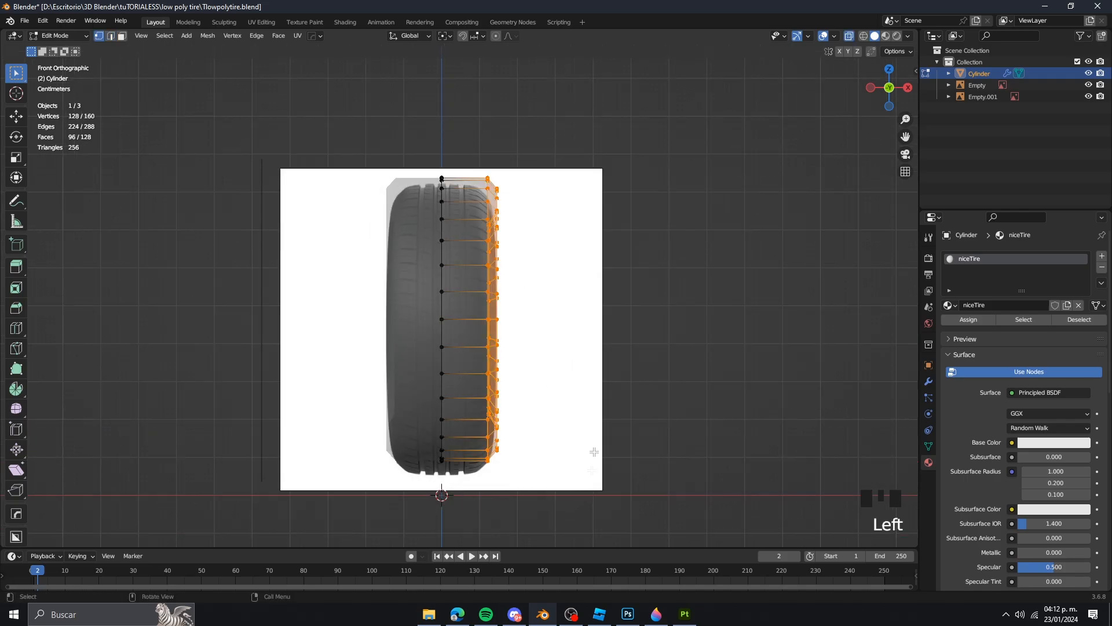
pyautogui.scroll(3, 602, 363)
pyautogui.scroll(-1, 591, 362)
pyautogui.press('g')
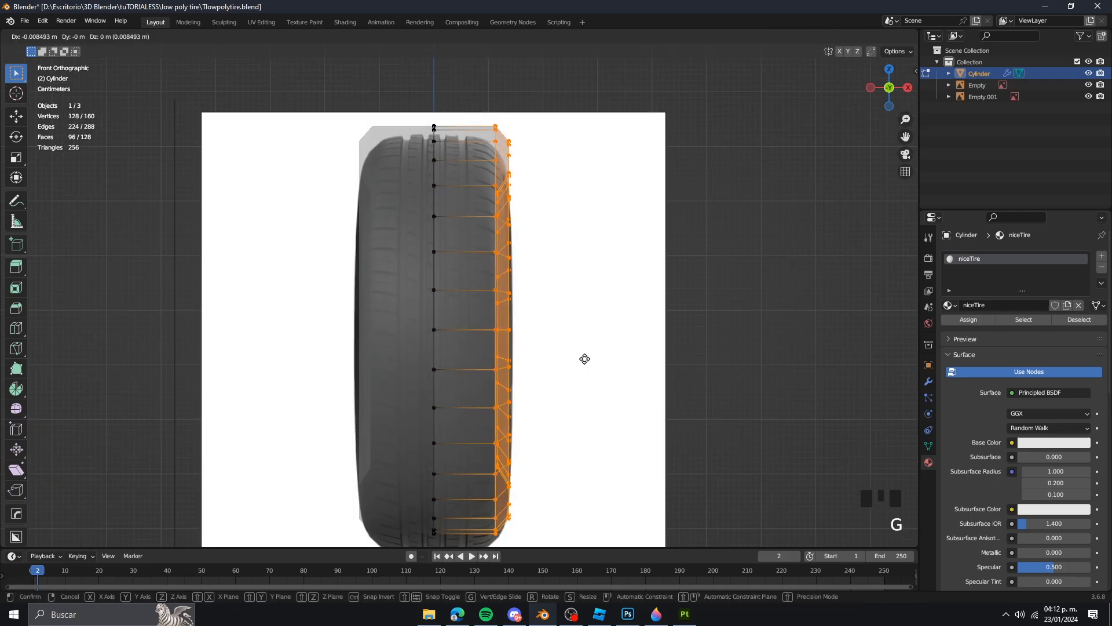
pyautogui.press('x')
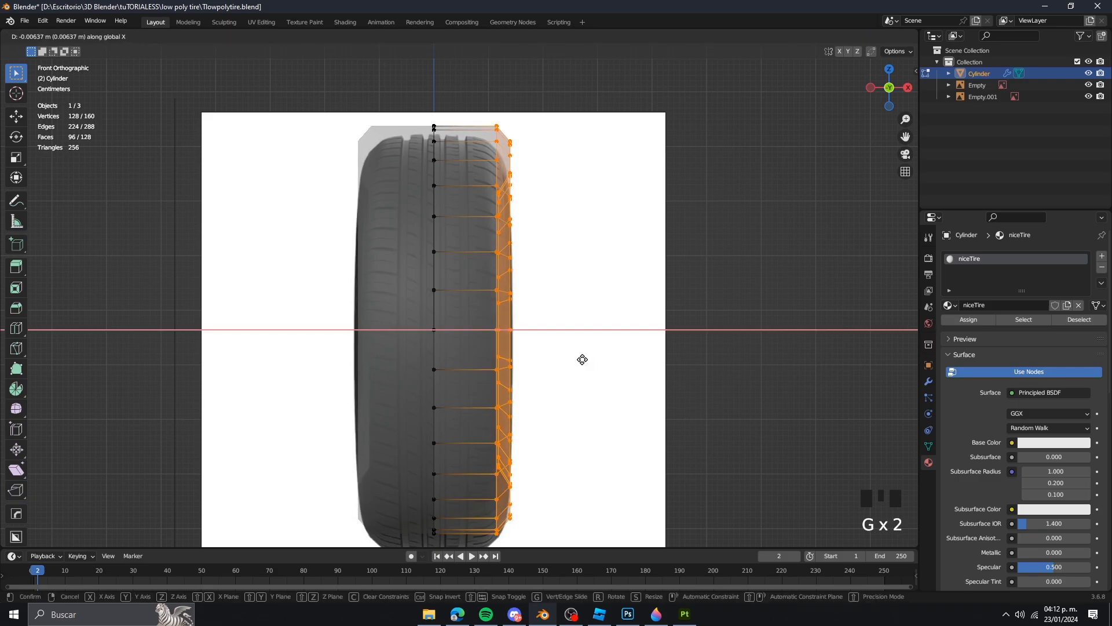
pyautogui.click(582, 359)
pyautogui.hotkey('alt', 'z')
pyautogui.press('Tab')
# Step: Examine the tire's shape and width from several angles against both reference images
pyautogui.moveTo(584, 355); pyautogui.dragTo(607, 278, button='middle')
pyautogui.scroll(-2, 621, 307)
pyautogui.moveTo(526, 293); pyautogui.dragTo(592, 305, button='middle')
pyautogui.scroll(-5, 593, 306)
pyautogui.scroll(3, 514, 293)
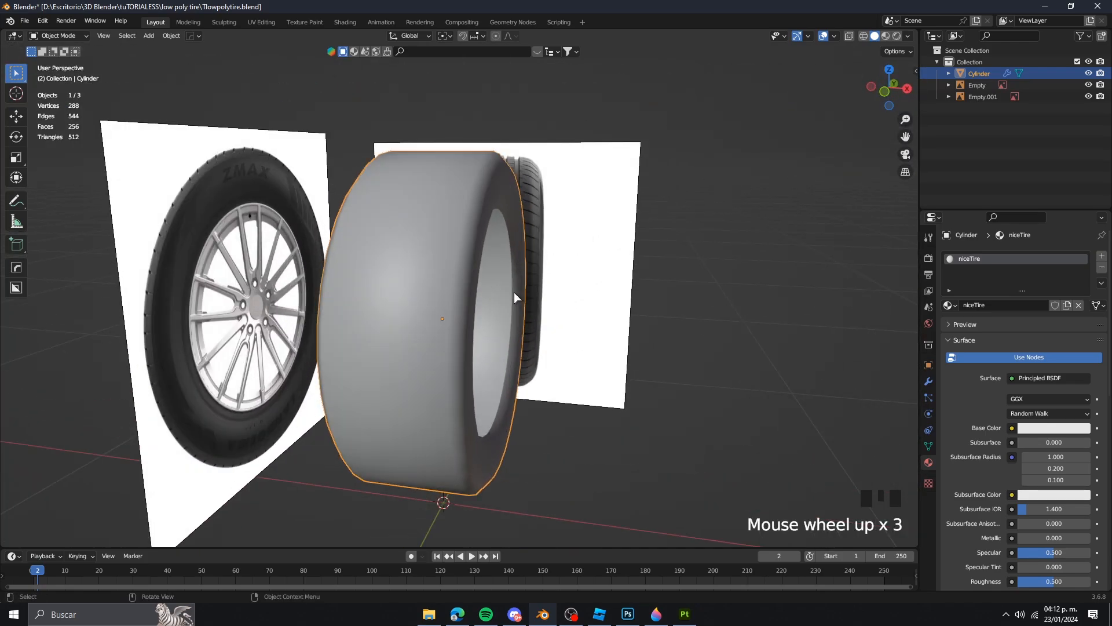
pyautogui.moveTo(514, 293); pyautogui.dragTo(526, 303, button='middle')
pyautogui.moveTo(627, 284); pyautogui.dragTo(452, 296, button='middle')
pyautogui.scroll(-3, 481, 323)
pyautogui.scroll(3, 467, 323)
pyautogui.click(452, 295)
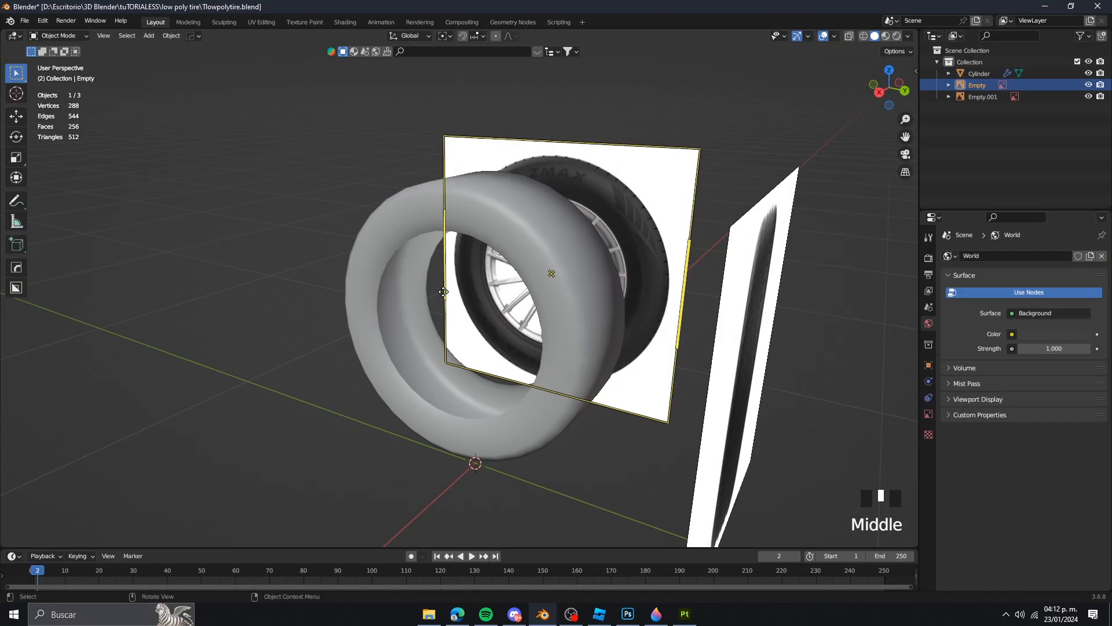
pyautogui.click(452, 295)
pyautogui.click(382, 284)
pyautogui.scroll(1, 270, 272)
pyautogui.moveTo(325, 278); pyautogui.dragTo(290, 287, button='middle')
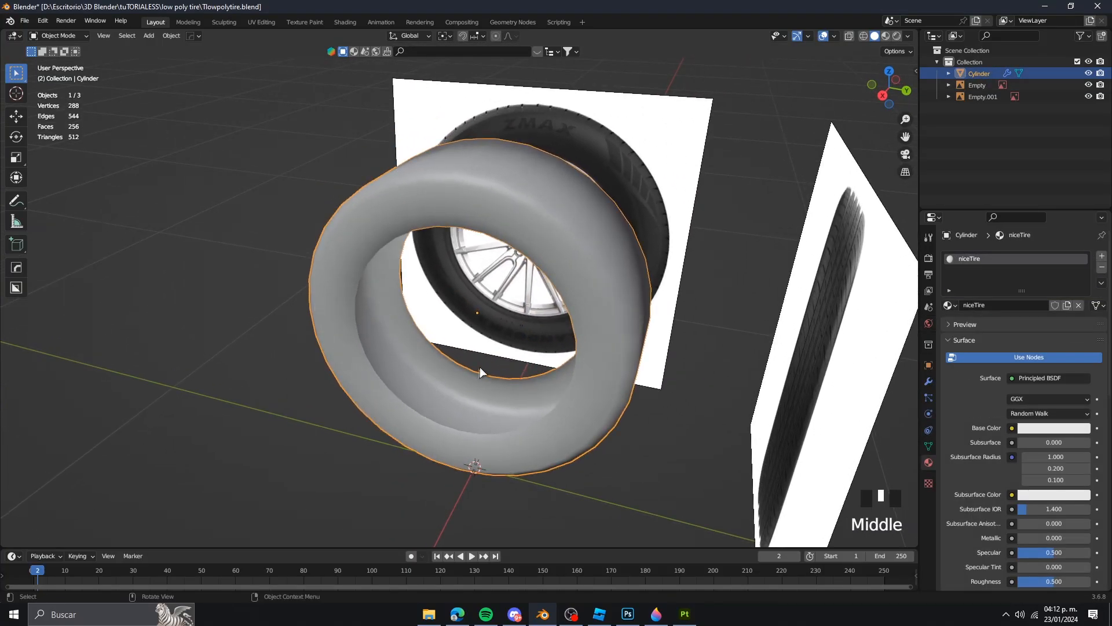
# Step: Deselect all objects and save the file
pyautogui.click(694, 488)
pyautogui.moveTo(694, 488); pyautogui.dragTo(953, 262, button='middle')
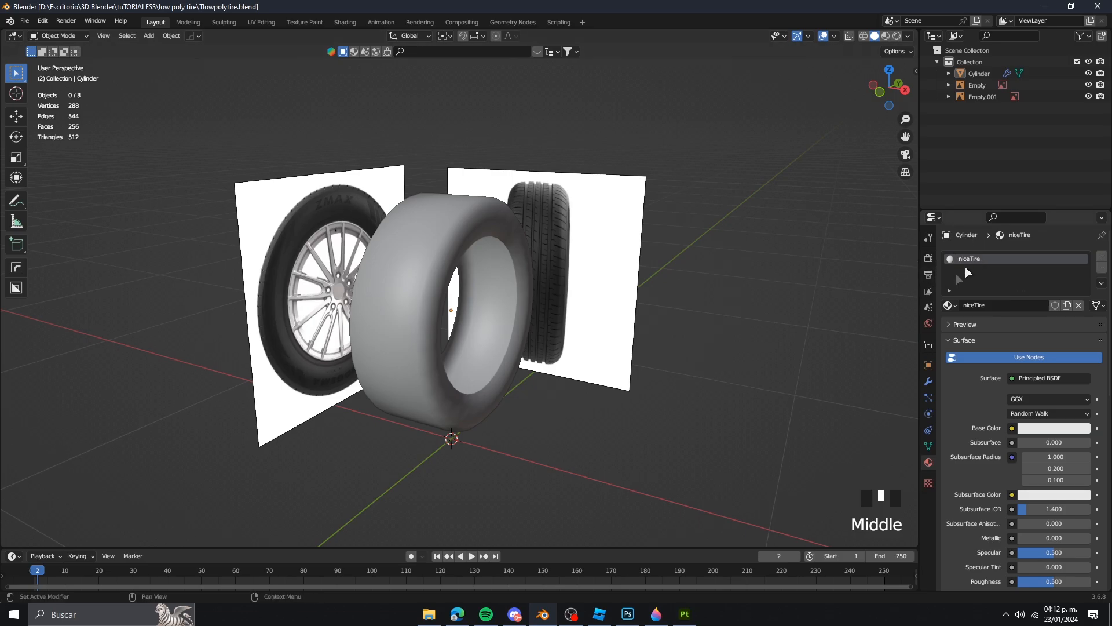
pyautogui.moveTo(842, 283); pyautogui.dragTo(716, 212, button='middle')
pyautogui.scroll(2, 648, 190)
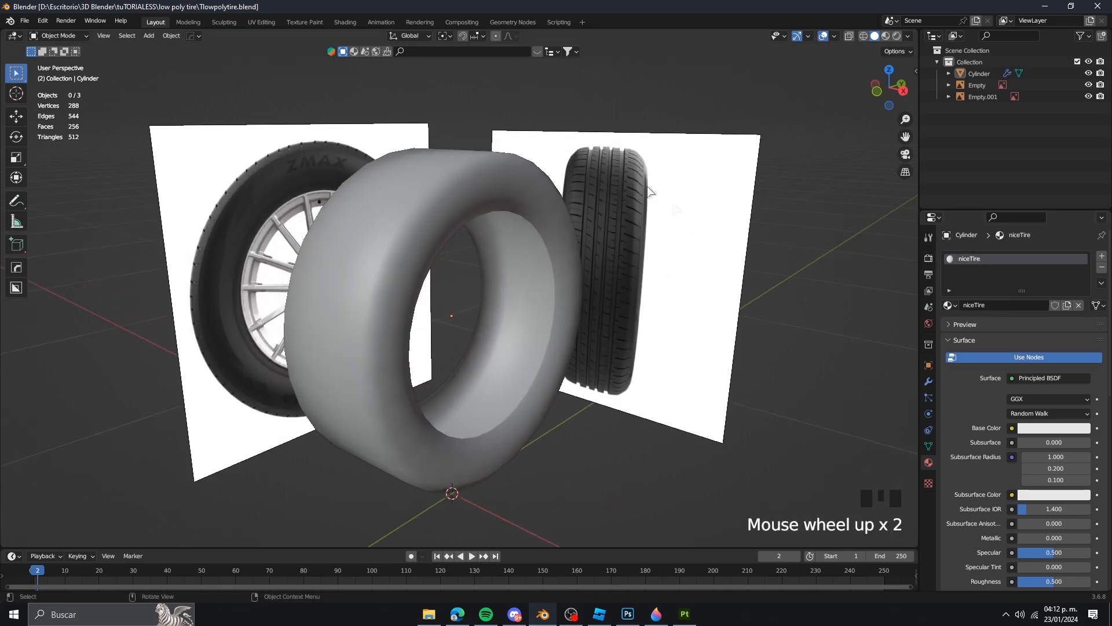
# Step: Switch to the UV Editing workspace and select the tire object there
pyautogui.click(261, 22)
pyautogui.moveTo(649, 244)
pyautogui.mouseDown(button='middle')
pyautogui.moveTo(747, 255)
pyautogui.moveTo(649, 238)
pyautogui.mouseUp(button='middle')
pyautogui.press('a')
pyautogui.press('Tab')
pyautogui.click(732, 280)
pyautogui.moveTo(597, 174); pyautogui.dragTo(662, 181, button='middle')
pyautogui.scroll(1, 662, 181)
# Step: Convert the tire object to a mesh in Object Mode and check its modifier list
pyautogui.press('Tab')
pyautogui.moveTo(809, 270); pyautogui.dragTo(762, 267, button='middle')
pyautogui.press('Tab')
pyautogui.rightClick(761, 268)
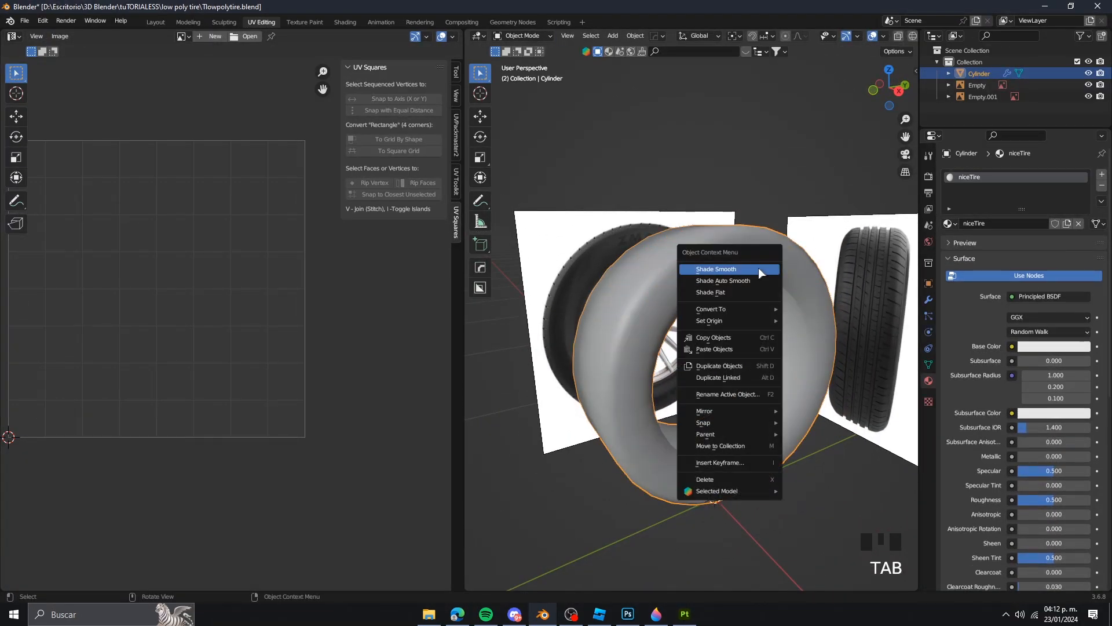
pyautogui.moveTo(719, 320)
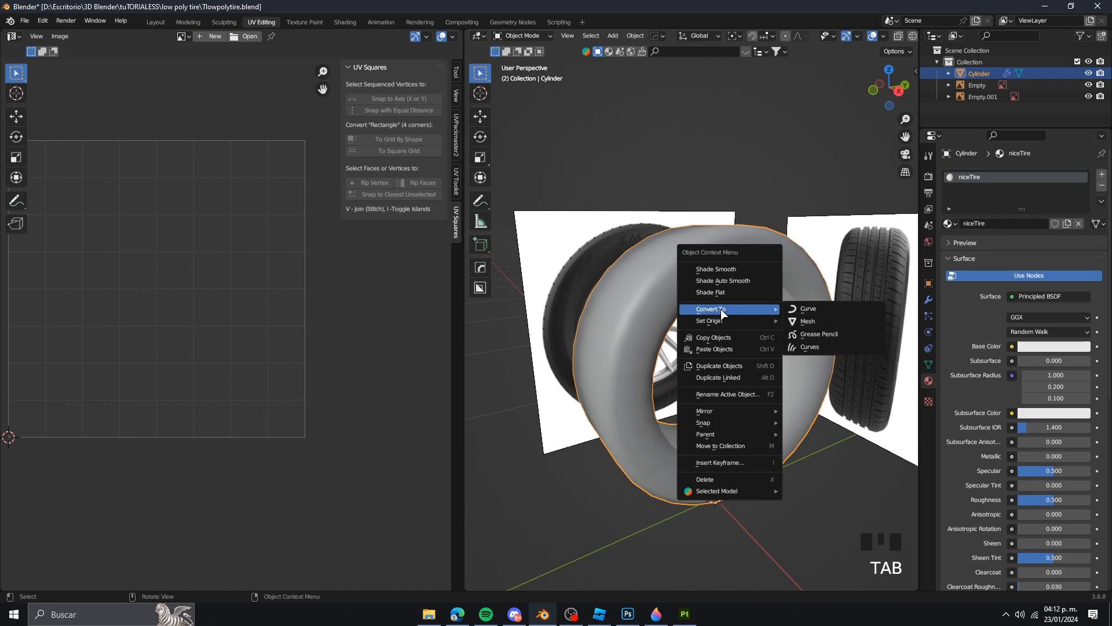
pyautogui.click(811, 321)
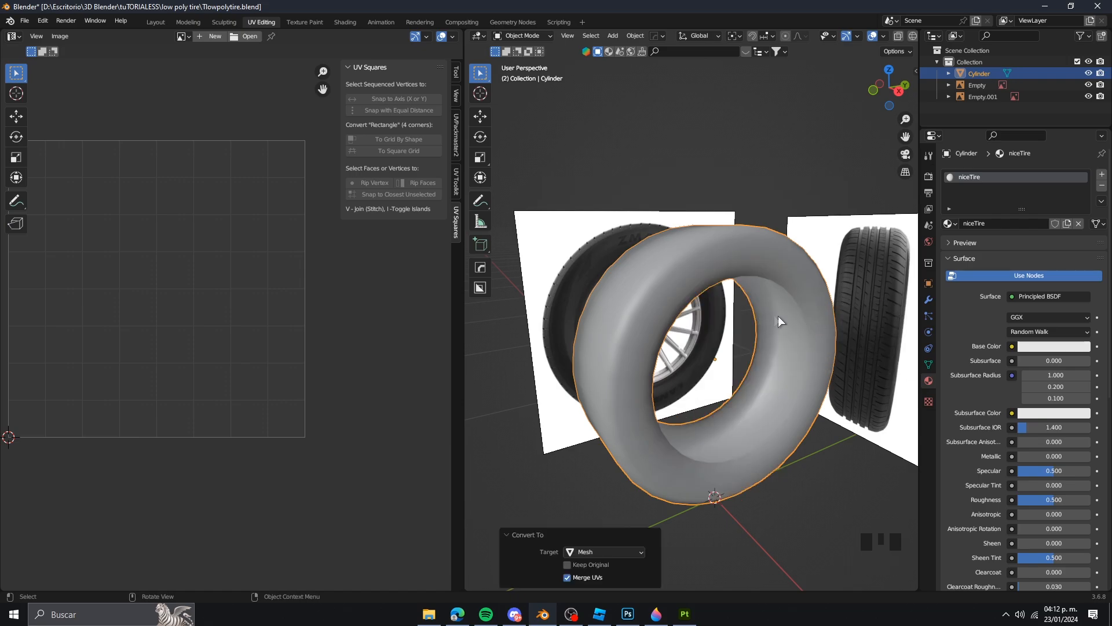
pyautogui.click(923, 301)
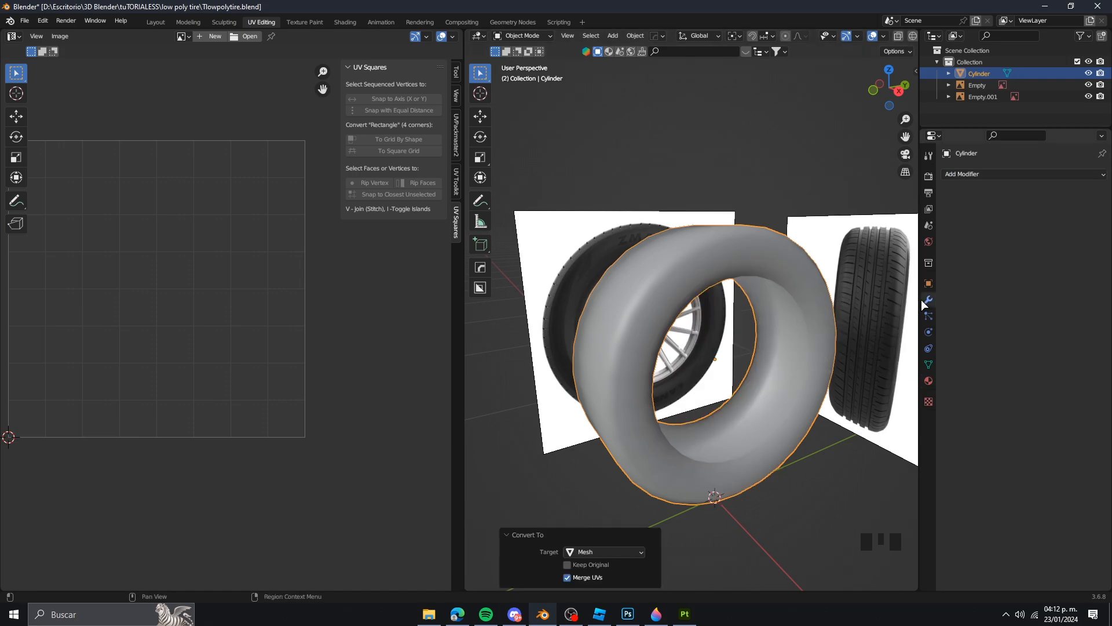
pyautogui.click(967, 173)
# Step: Dissolve the edge loop running around the middle of the tread in Edit Mode
pyautogui.moveTo(702, 238); pyautogui.dragTo(850, 188, button='middle')
pyautogui.press('Tab')
pyautogui.click(769, 248)
pyautogui.moveTo(768, 261); pyautogui.dragTo(764, 347, button='middle')
pyautogui.scroll(2, 705, 310)
pyautogui.keyDown('alt'); pyautogui.click(705, 310); pyautogui.keyUp('alt')
pyautogui.hotkey('ctrl', 'x')
pyautogui.keyDown('shift'); pyautogui.moveTo(763, 348); pyautogui.dragTo(705, 272, button='middle'); pyautogui.keyUp('shift')
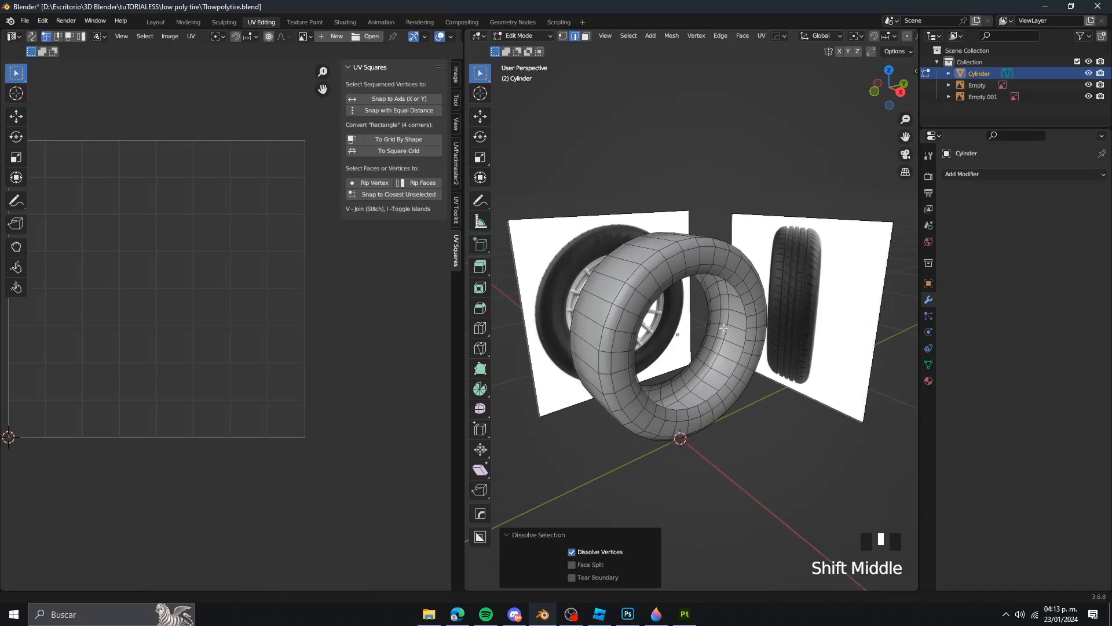
# Step: Select the entire tire mesh and unwrap its UVs without seams
pyautogui.scroll(2, 729, 324)
pyautogui.press('a')
pyautogui.press('u')
pyautogui.click(705, 272)
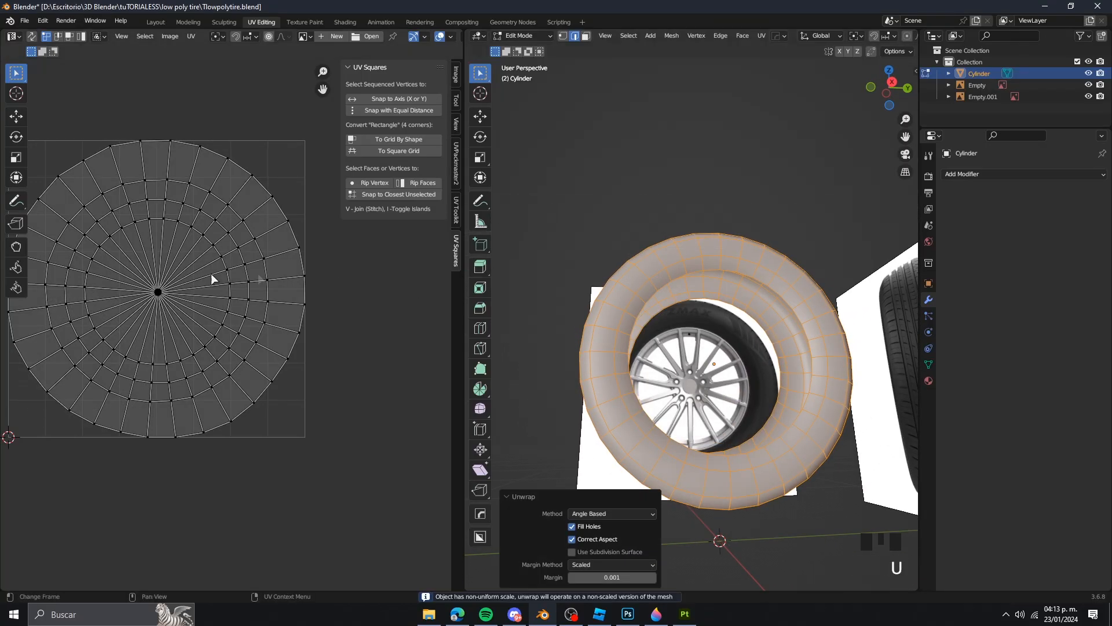
# Step: Examine the center of the round UV layout by selecting its converging vertices
pyautogui.scroll(13, 151, 282)
pyautogui.moveTo(186, 323); pyautogui.dragTo(366, 507)
pyautogui.scroll(-8, 314, 440)
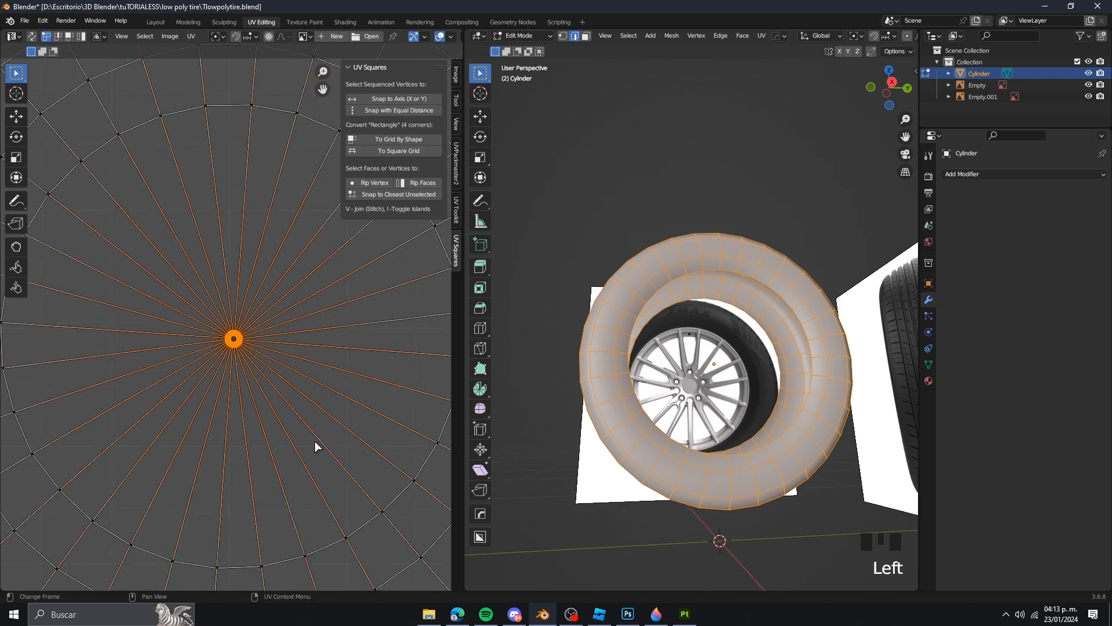
pyautogui.scroll(-6, 307, 432)
pyautogui.scroll(4, 211, 330)
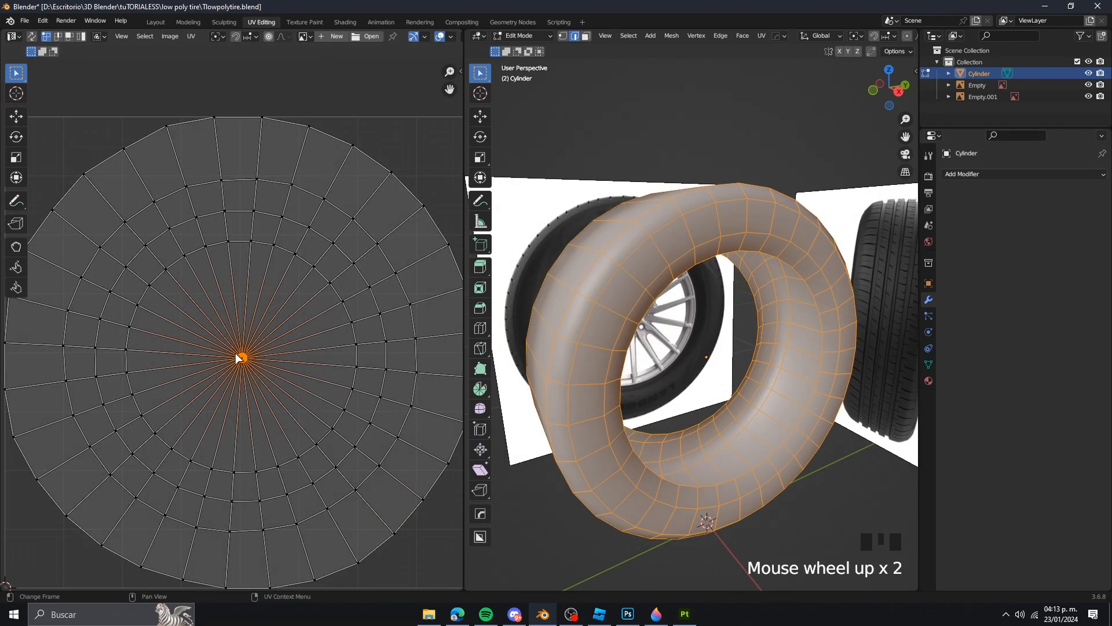
pyautogui.scroll(-1, 234, 342)
# Step: Try to mark the edge loop around the tire's outer shoulder as a UV seam
pyautogui.moveTo(711, 279); pyautogui.dragTo(719, 426, button='middle')
pyautogui.scroll(1, 689, 307)
pyautogui.scroll(-2, 675, 331)
pyautogui.scroll(1, 675, 331)
pyautogui.press('2')
pyautogui.press('Tab')
pyautogui.press('Tab')
pyautogui.scroll(-1, 692, 351)
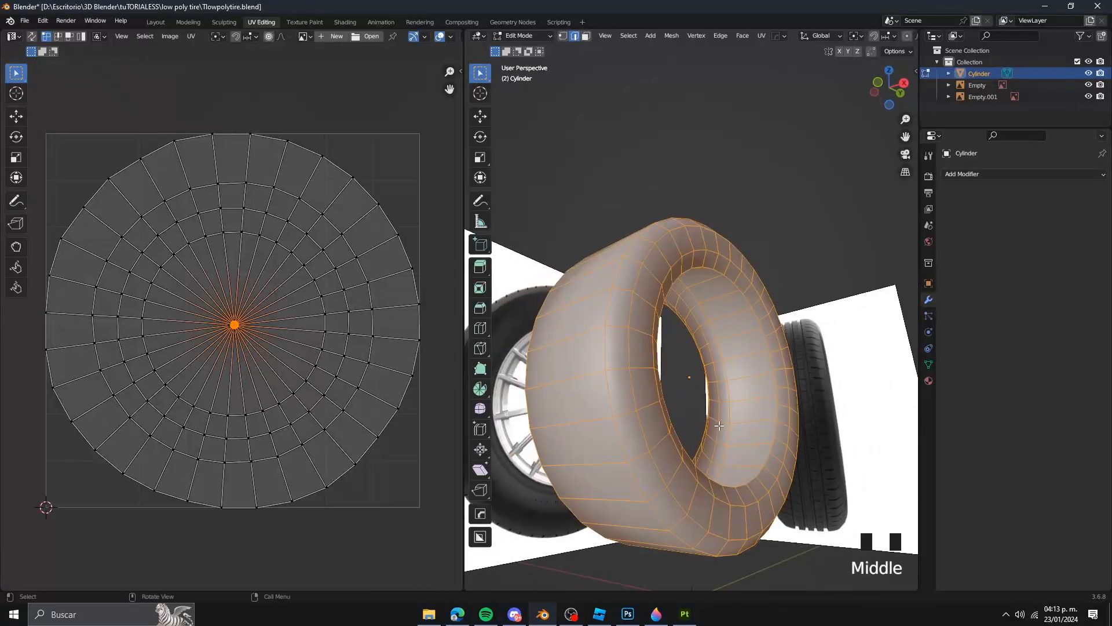
pyautogui.keyDown('alt'); pyautogui.click(630, 347); pyautogui.keyUp('alt')
pyautogui.moveTo(630, 347); pyautogui.dragTo(753, 417, button='middle')
pyautogui.scroll(2, 753, 417)
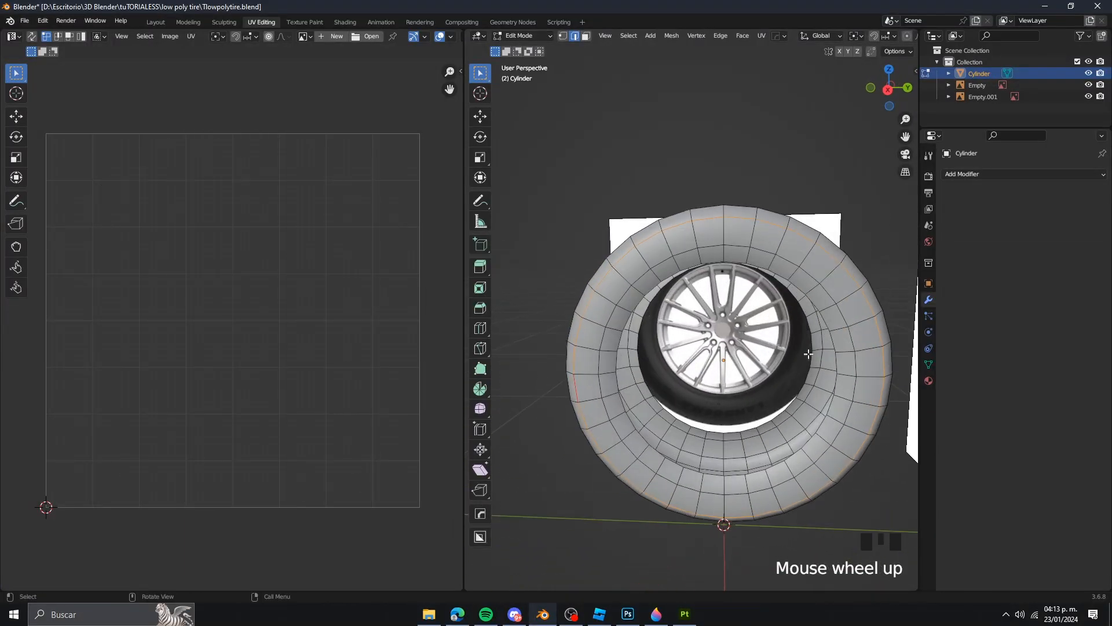
pyautogui.rightClick(774, 447)
pyautogui.click(773, 429)
# Step: Undo the last seam marking and selection changes
pyautogui.moveTo(701, 347); pyautogui.dragTo(811, 278, button='middle')
pyautogui.click(776, 232)
pyautogui.moveTo(753, 237); pyautogui.dragTo(682, 318, button='middle')
pyautogui.hotkey('ctrl', 'z')
pyautogui.hotkey('ctrl', 'z')
pyautogui.hotkey('ctrl', 'z')
# Step: Select the matching edge loops where the shoulder meets the sidewall on both sides and mark them as UV seams
pyautogui.scroll(-2, 724, 284)
pyautogui.scroll(1, 753, 290)
pyautogui.keyDown('alt'); pyautogui.click(683, 320); pyautogui.keyUp('alt')
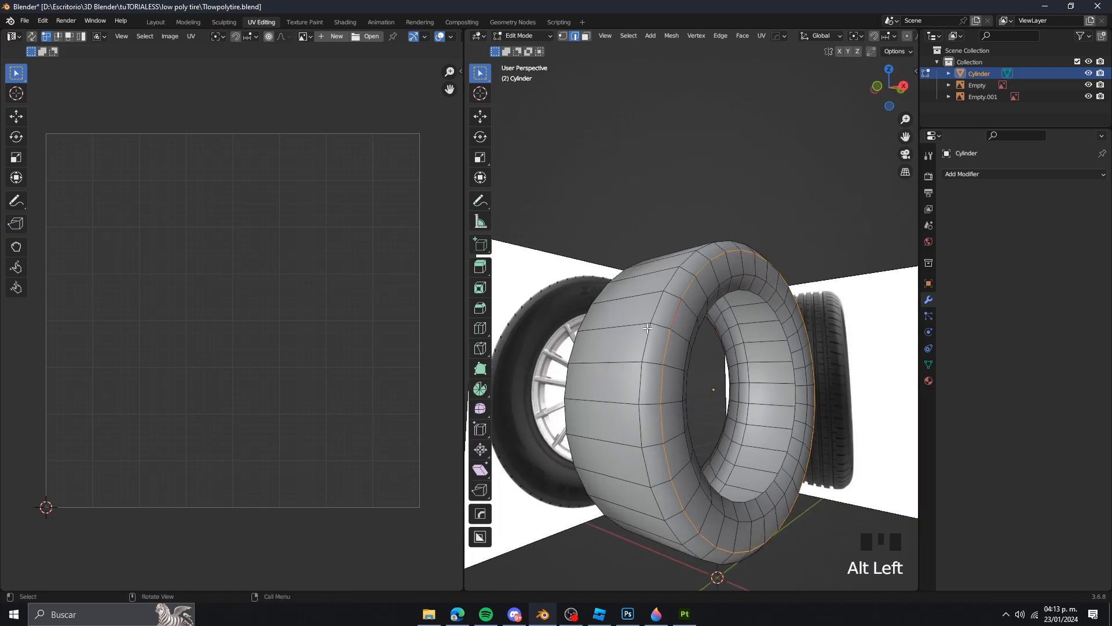
pyautogui.scroll(2, 647, 328)
pyautogui.moveTo(647, 328); pyautogui.dragTo(753, 331, button='middle')
pyautogui.scroll(2, 741, 304)
pyautogui.keyDown('alt'); pyautogui.keyDown('shift'); pyautogui.click(683, 277); pyautogui.keyUp('shift'); pyautogui.keyUp('alt')
pyautogui.scroll(-3, 683, 277)
pyautogui.scroll(1, 779, 322)
pyautogui.scroll(-1, 779, 321)
pyautogui.rightClick(749, 346)
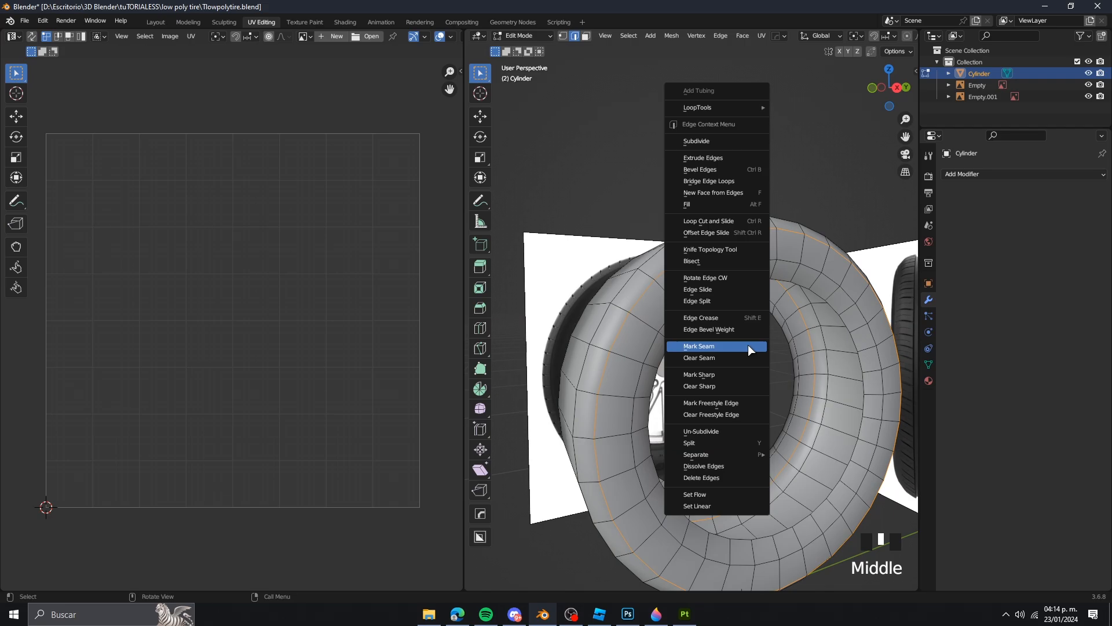
pyautogui.click(696, 347)
# Step: Mark one line of edges crossing the tread near the tire's underside as a UV seam joining both loops
pyautogui.scroll(-3, 753, 348)
pyautogui.moveTo(753, 347); pyautogui.dragTo(641, 356, button='middle')
pyautogui.scroll(2, 724, 302)
pyautogui.keyDown('shift'); pyautogui.click(640, 355); pyautogui.keyUp('shift')
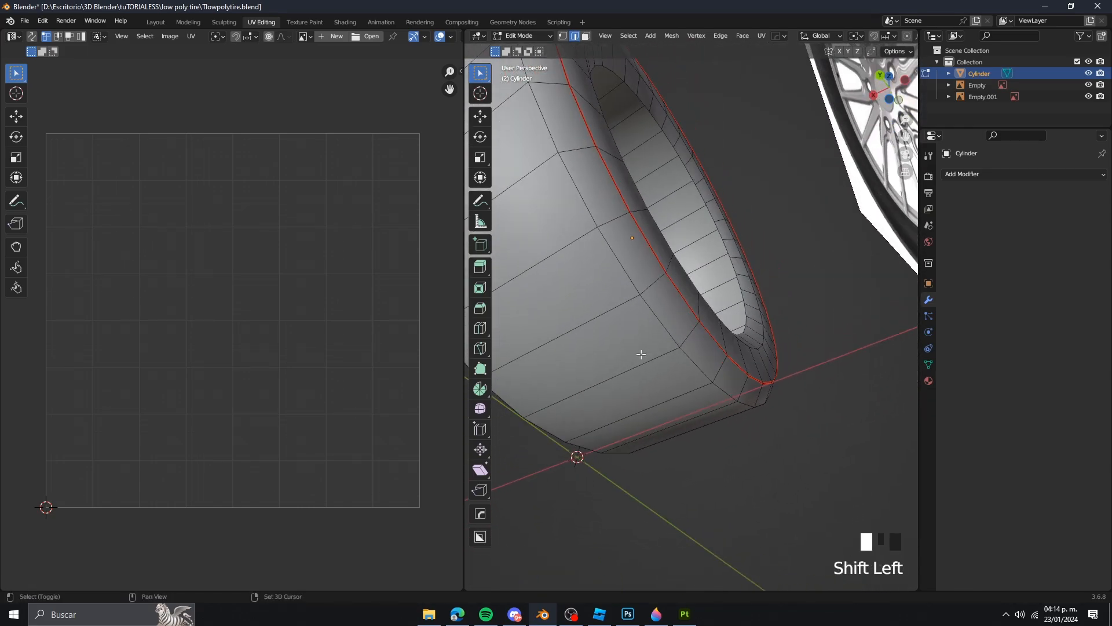
pyautogui.keyDown('shift'); pyautogui.click(701, 328); pyautogui.keyUp('shift')
pyautogui.moveTo(701, 328); pyautogui.dragTo(837, 340, button='middle')
pyautogui.rightClick(837, 341)
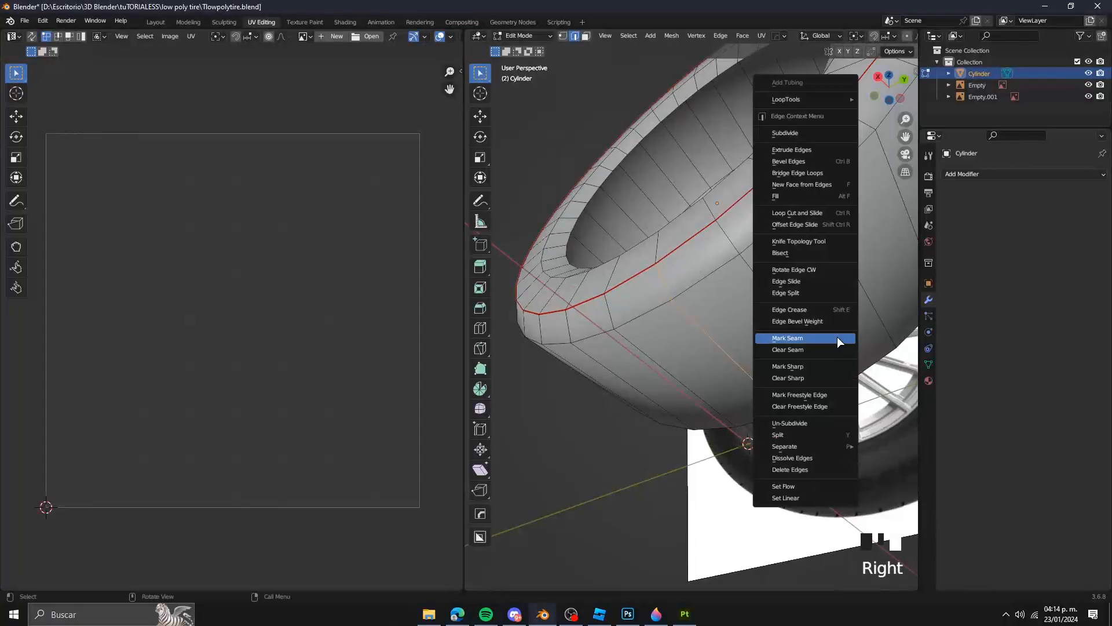
pyautogui.click(802, 339)
# Step: Select the whole mesh and unwrap it along the marked seams
pyautogui.scroll(-3, 720, 402)
pyautogui.moveTo(620, 319); pyautogui.dragTo(686, 387, button='middle')
pyautogui.press('a')
pyautogui.scroll(1, 797, 363)
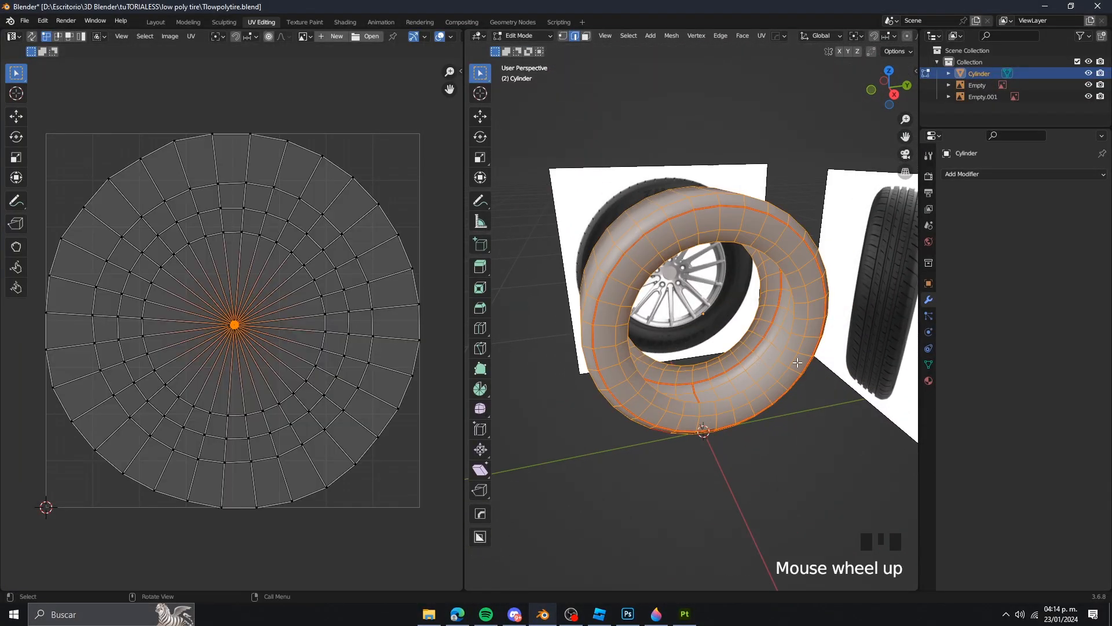
pyautogui.press('u')
pyautogui.click(748, 360)
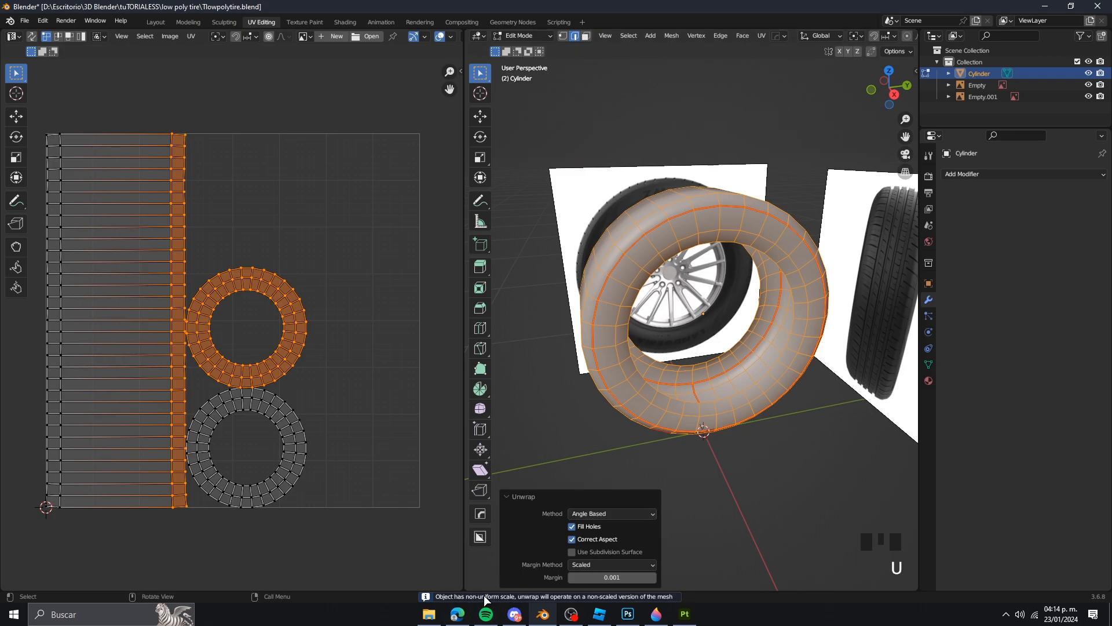
# Step: Return to Object Mode and apply the tire object's scale
pyautogui.moveTo(565, 479); pyautogui.dragTo(756, 307, button='middle')
pyautogui.press('Tab')
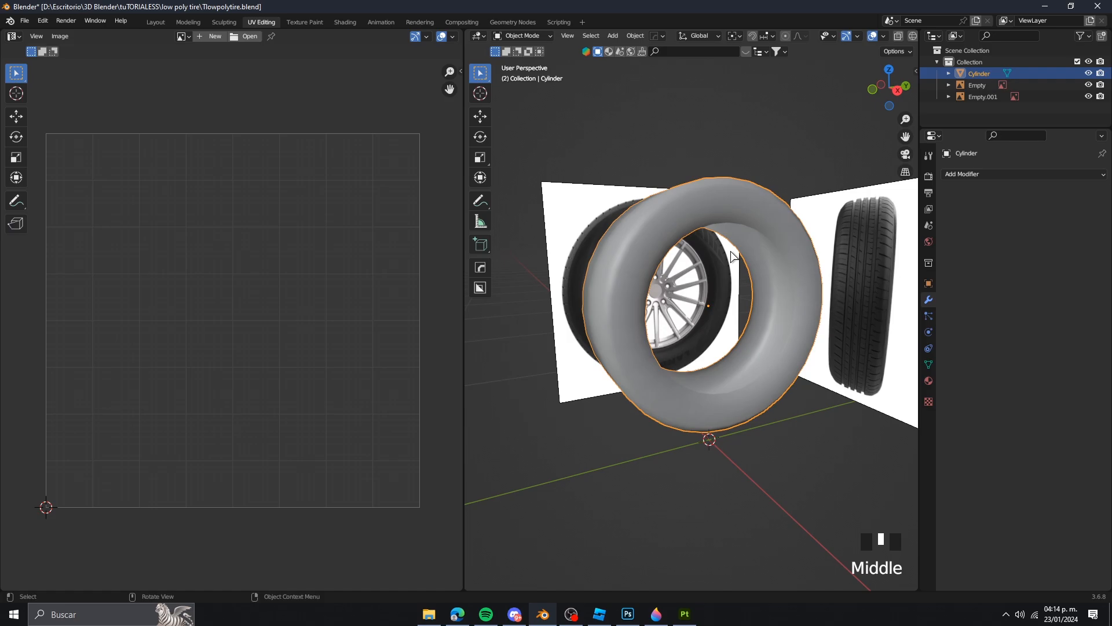
pyautogui.hotkey('ctrl', 'a')
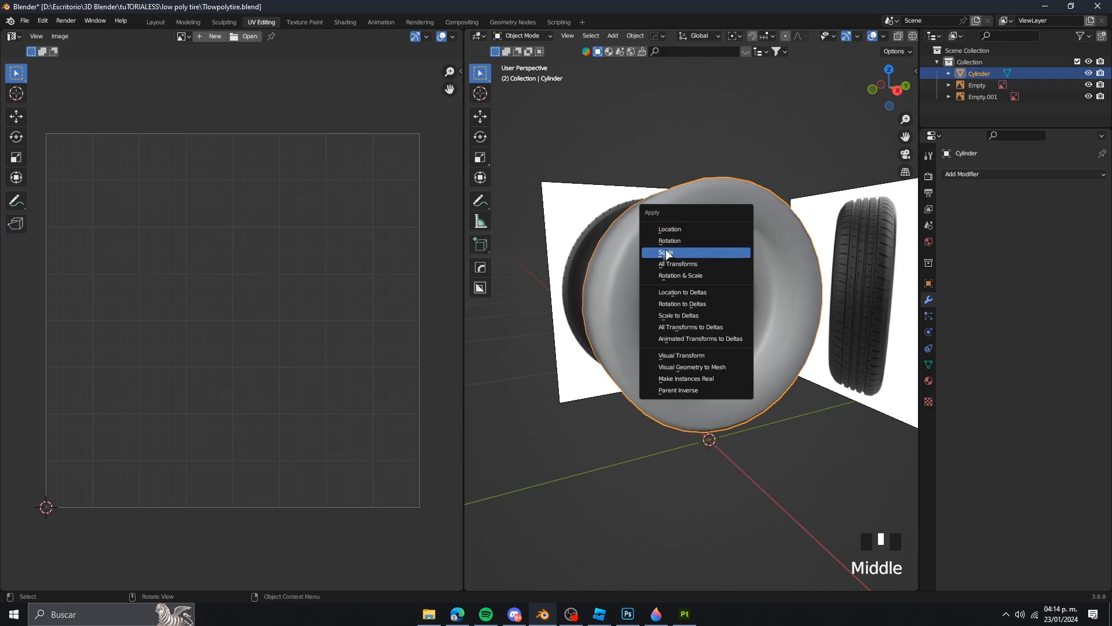
pyautogui.click(733, 251)
pyautogui.moveTo(742, 278); pyautogui.dragTo(718, 276, button='middle')
pyautogui.scroll(-2, 728, 276)
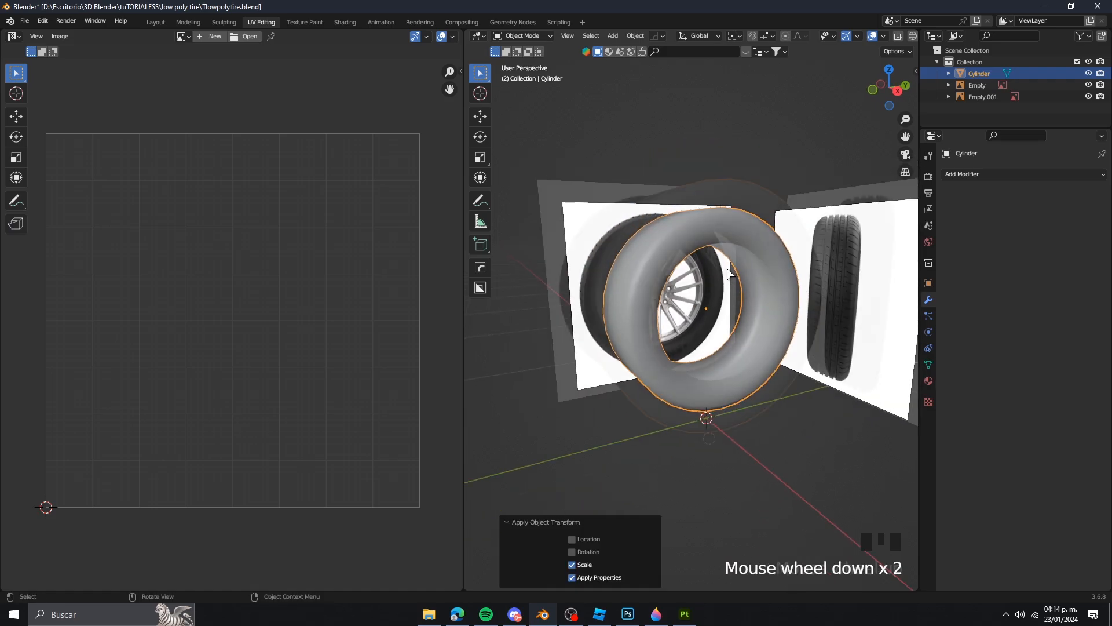
pyautogui.scroll(2, 741, 284)
pyautogui.scroll(-1, 756, 293)
pyautogui.moveTo(759, 296); pyautogui.dragTo(753, 295, button='middle')
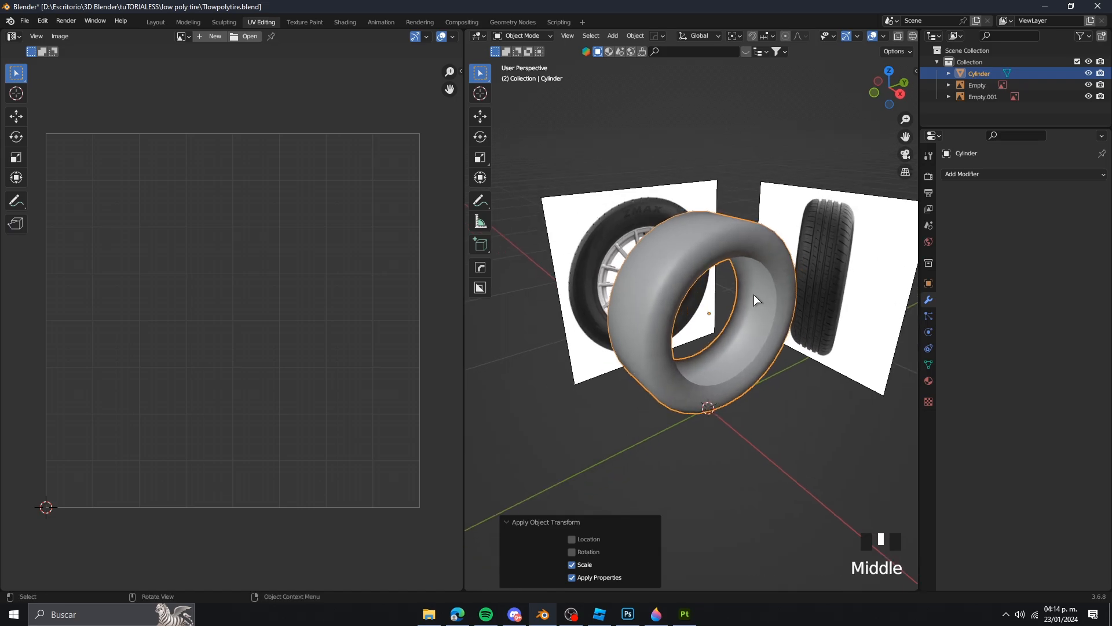
# Step: Search the commands for "apply scale" and save the file
pyautogui.press('F3')
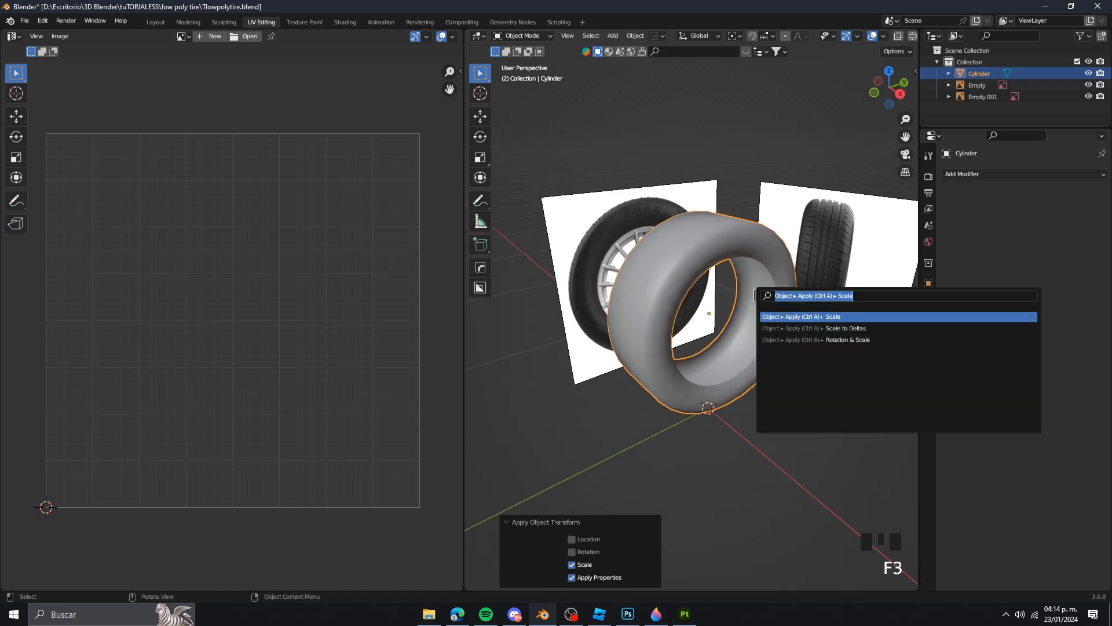
pyautogui.write('apply scale')
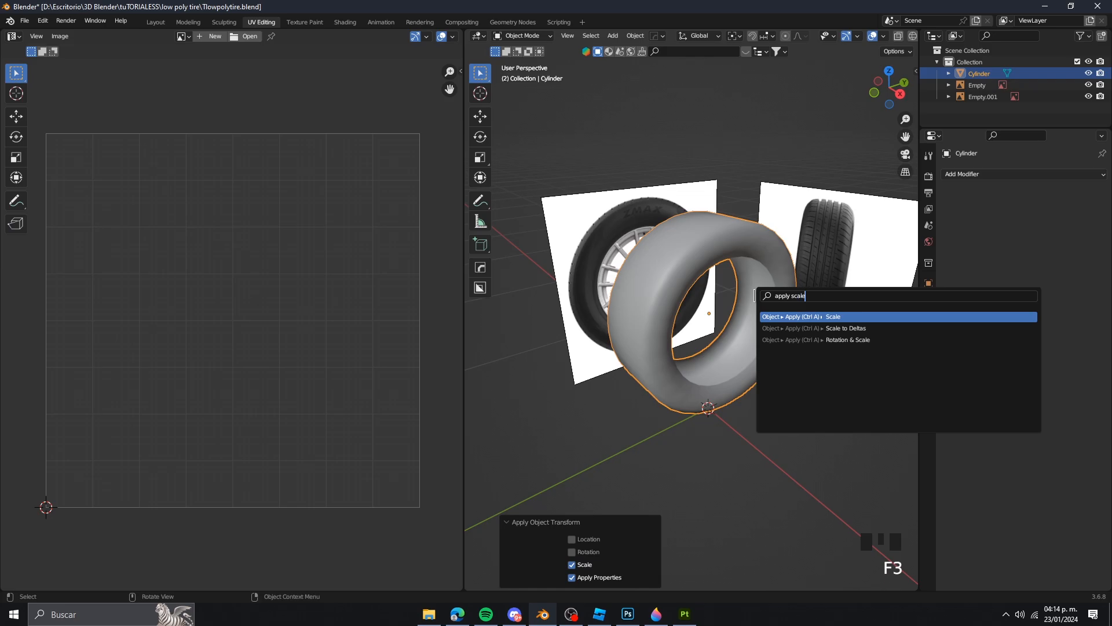
pyautogui.moveTo(737, 255); pyautogui.dragTo(759, 296, button='middle')
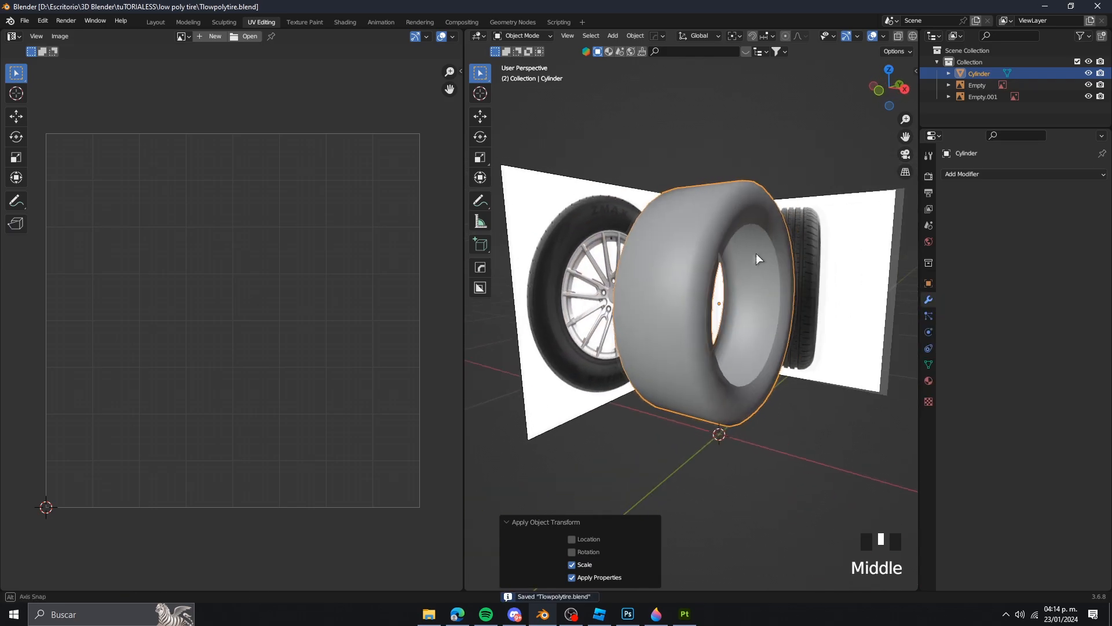
# Step: Reenter Edit Mode, select the entire mesh, and unwrap the UVs again using the applied scale
pyautogui.press('Tab')
pyautogui.press('a')
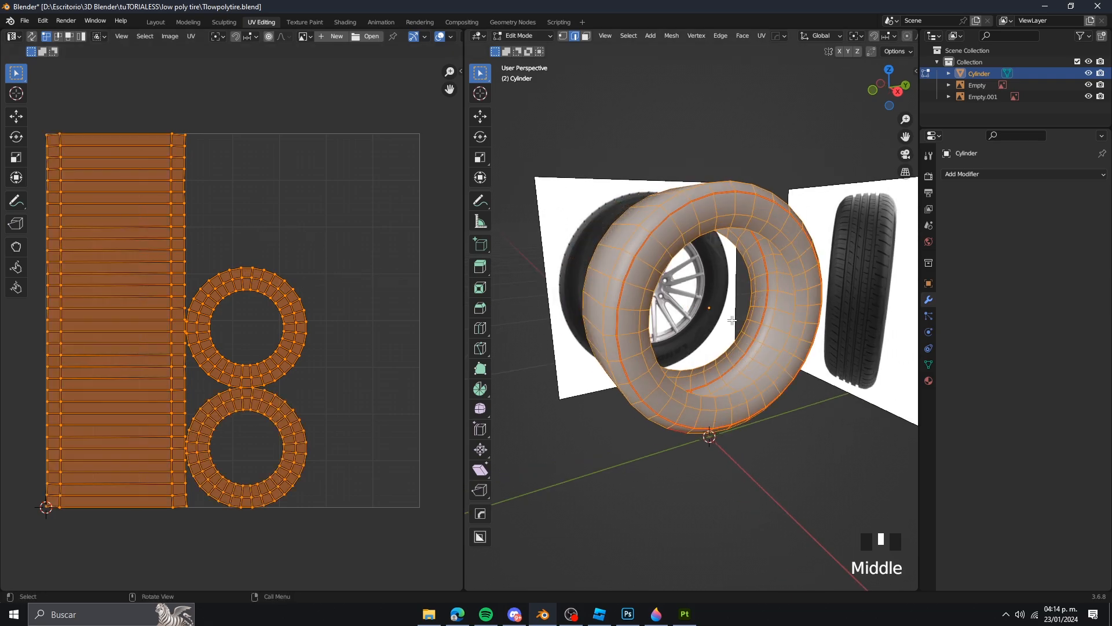
pyautogui.press('u')
pyautogui.press('u')
pyautogui.scroll(-2, 131, 230)
pyautogui.scroll(3, 138, 168)
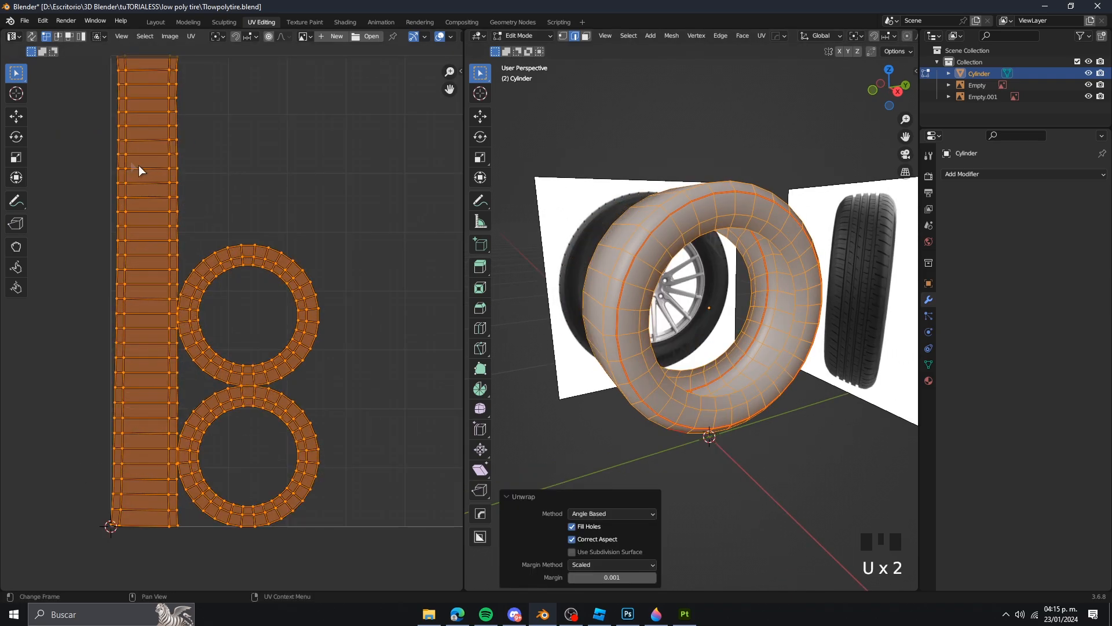
# Step: Deselect all UVs, then select the upper ring island and move it into the empty upper-right area of the UV space
pyautogui.click(139, 170)
pyautogui.scroll(3, 148, 244)
pyautogui.scroll(-7, 151, 274)
pyautogui.scroll(3, 278, 302)
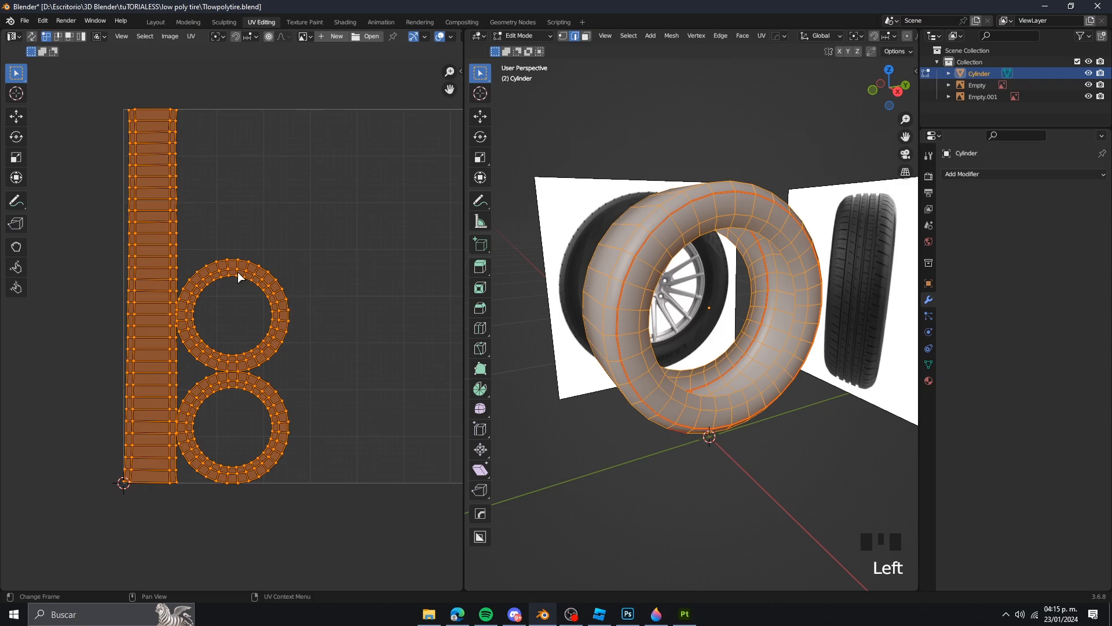
pyautogui.click(230, 212)
pyautogui.scroll(-2, 232, 220)
pyautogui.scroll(2, 293, 250)
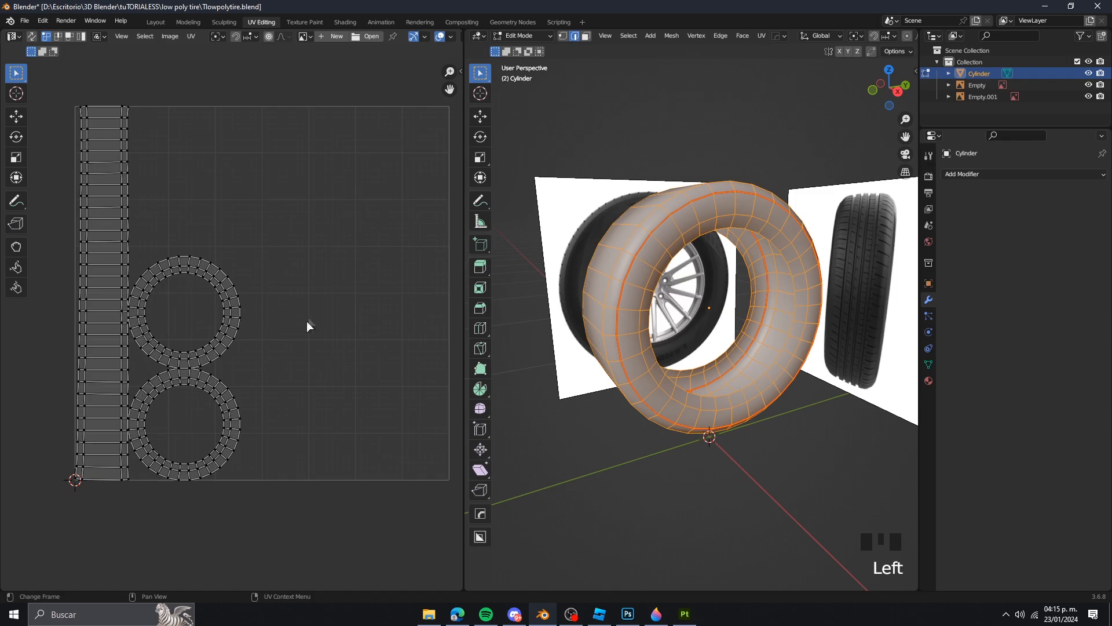
pyautogui.press('l')
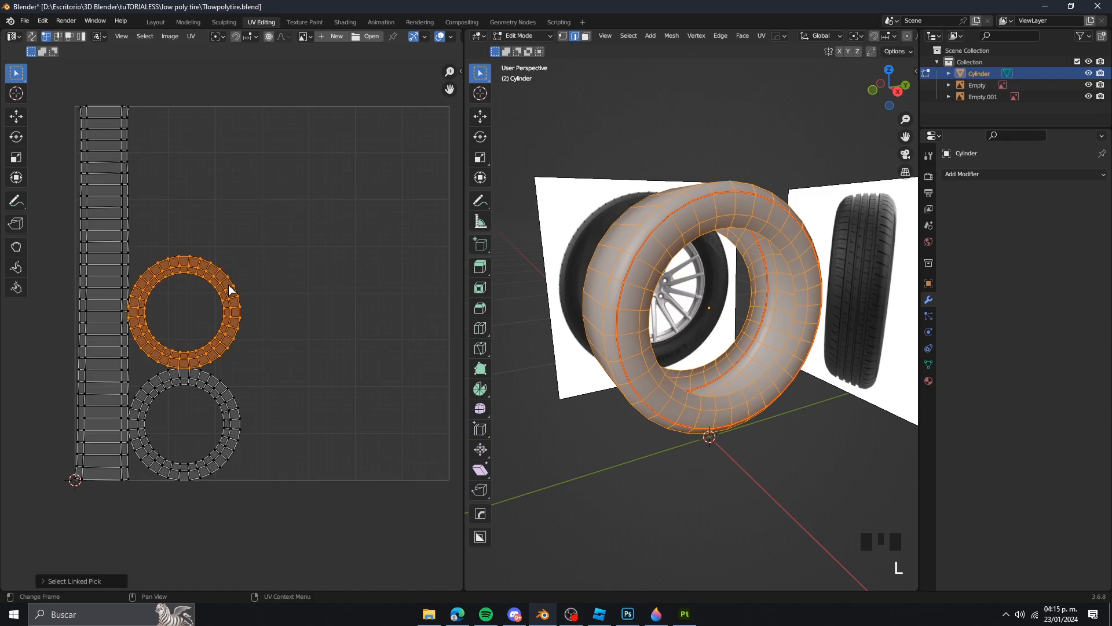
pyautogui.press('g')
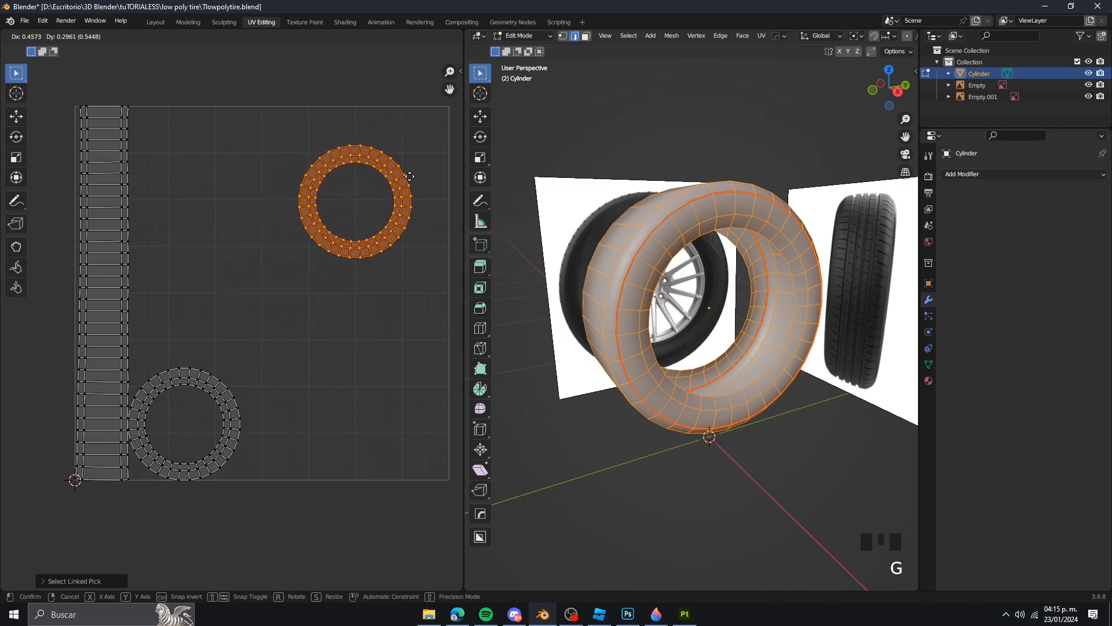
pyautogui.click(394, 214)
# Step: Select only the remaining ring island and move it away from the strip, below the other ring
pyautogui.press('l')
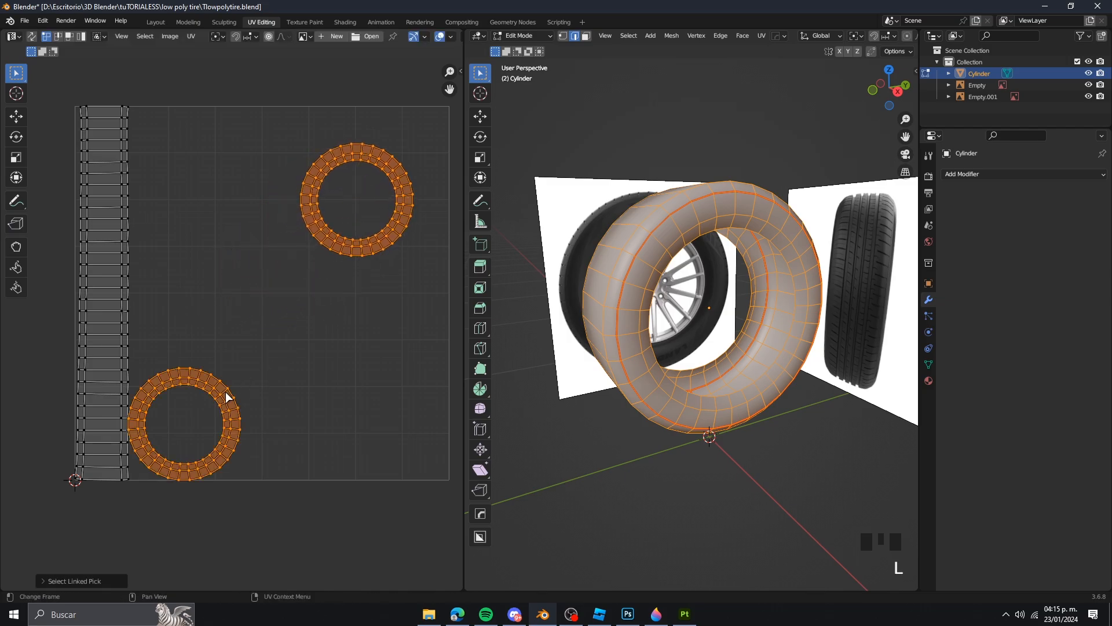
pyautogui.click(263, 371)
pyautogui.press('l')
pyautogui.press('g')
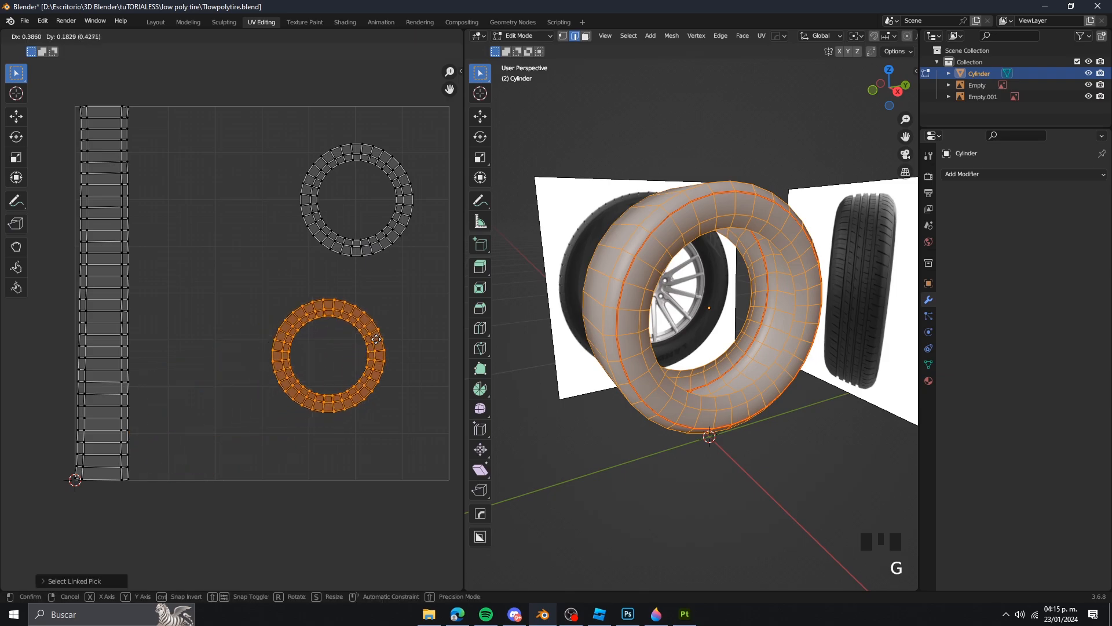
pyautogui.click(402, 329)
# Step: Examine the long tread strip island and check the UvSquares GitHub page in the web browser, returning to Blender
pyautogui.click(232, 298)
pyautogui.keyDown('shift'); pyautogui.moveTo(140, 251); pyautogui.dragTo(231, 245, button='middle'); pyautogui.keyUp('shift')
pyautogui.scroll(2, 250, 255)
pyautogui.scroll(-2, 249, 255)
pyautogui.scroll(1, 227, 283)
pyautogui.scroll(-1, 282, 243)
pyautogui.scroll(1, 231, 301)
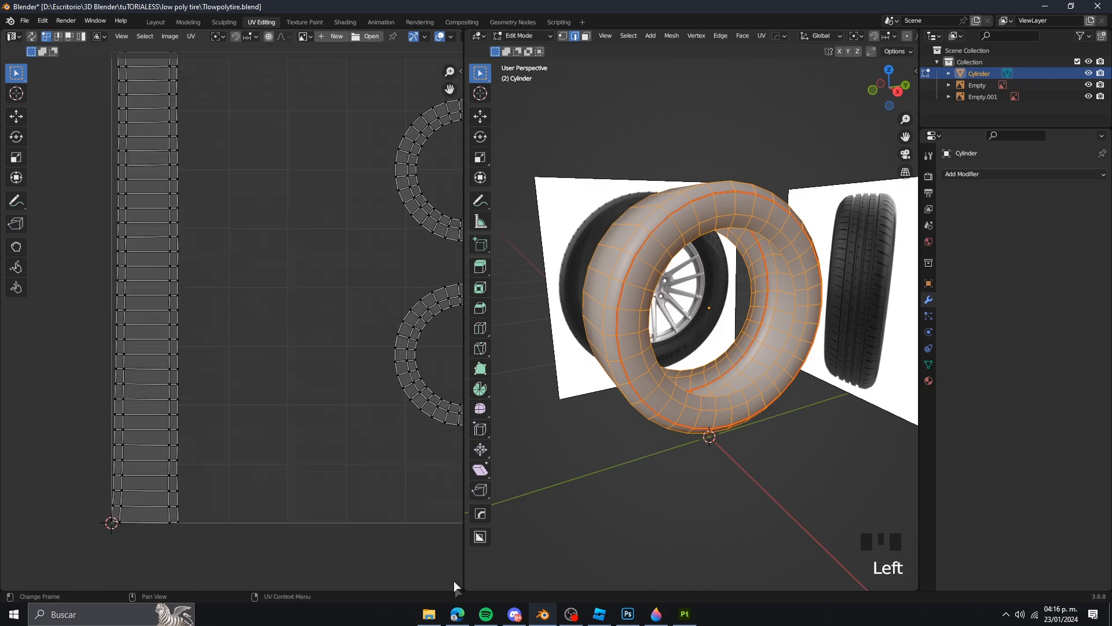
pyautogui.click(458, 612)
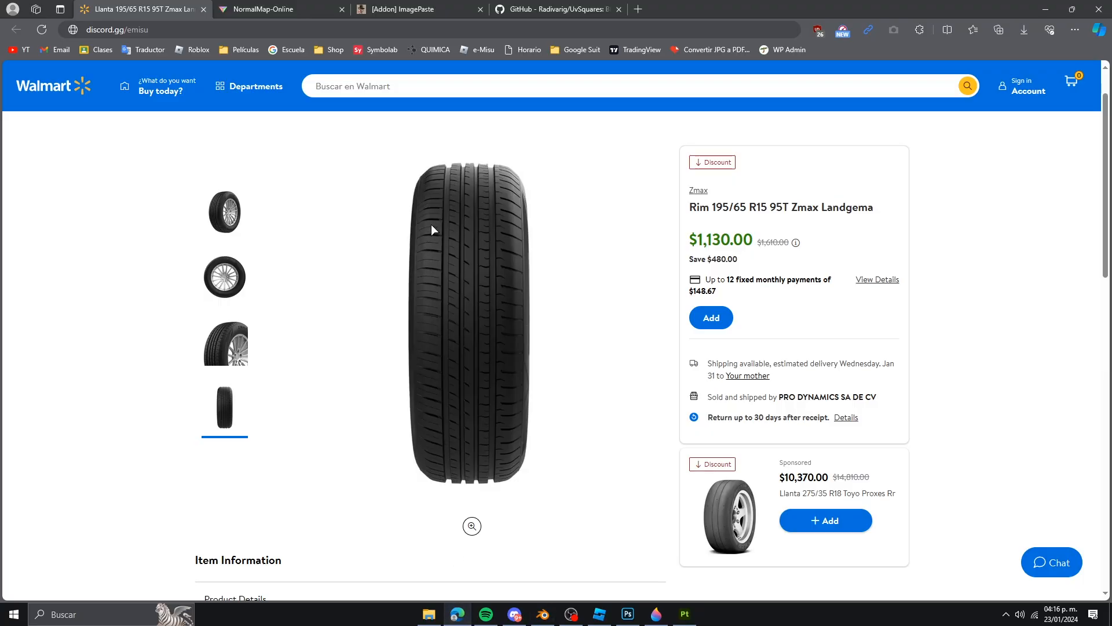
pyautogui.click(511, 5)
pyautogui.click(543, 614)
# Step: Select the whole tread strip island and straighten it with UV Squares' To Grid By Shape
pyautogui.scroll(-1, 243, 296)
pyautogui.scroll(1, 230, 332)
pyautogui.moveTo(246, 288)
pyautogui.mouseDown(button='middle')
pyautogui.moveTo(230, 332)
pyautogui.moveTo(255, 277)
pyautogui.mouseUp(button='middle')
pyautogui.press('n')
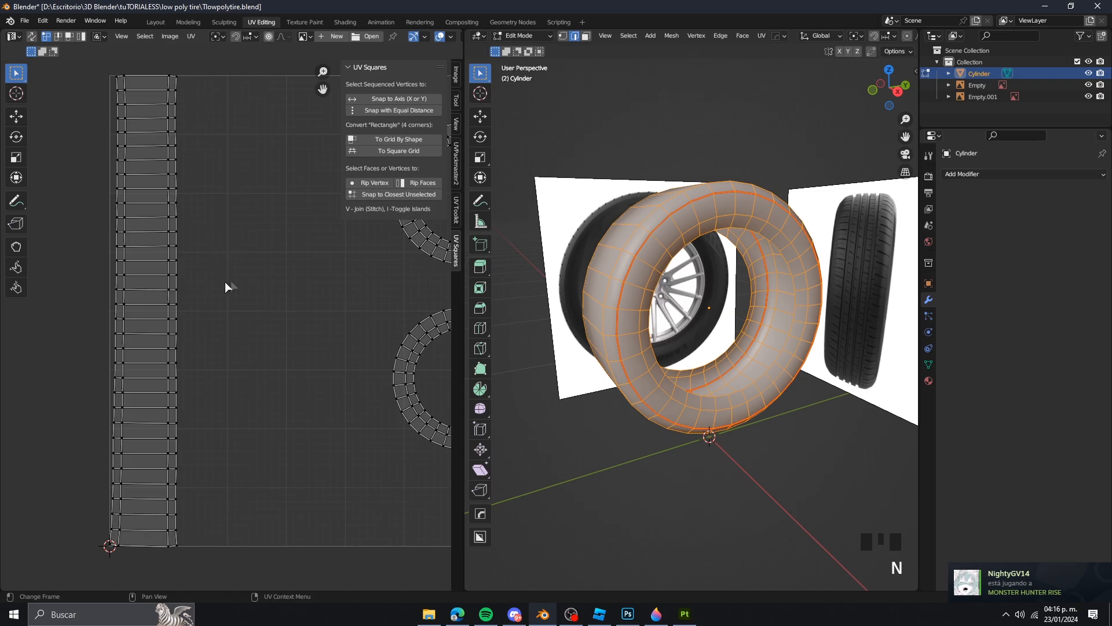
pyautogui.moveTo(259, 233); pyautogui.dragTo(245, 235, button='middle')
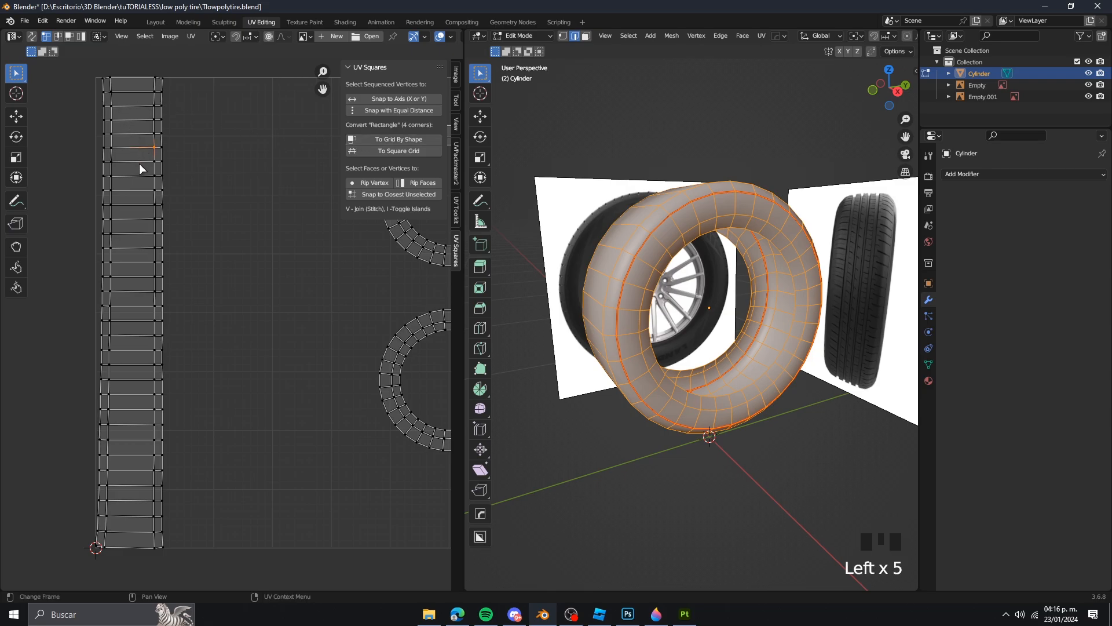
pyautogui.press('l')
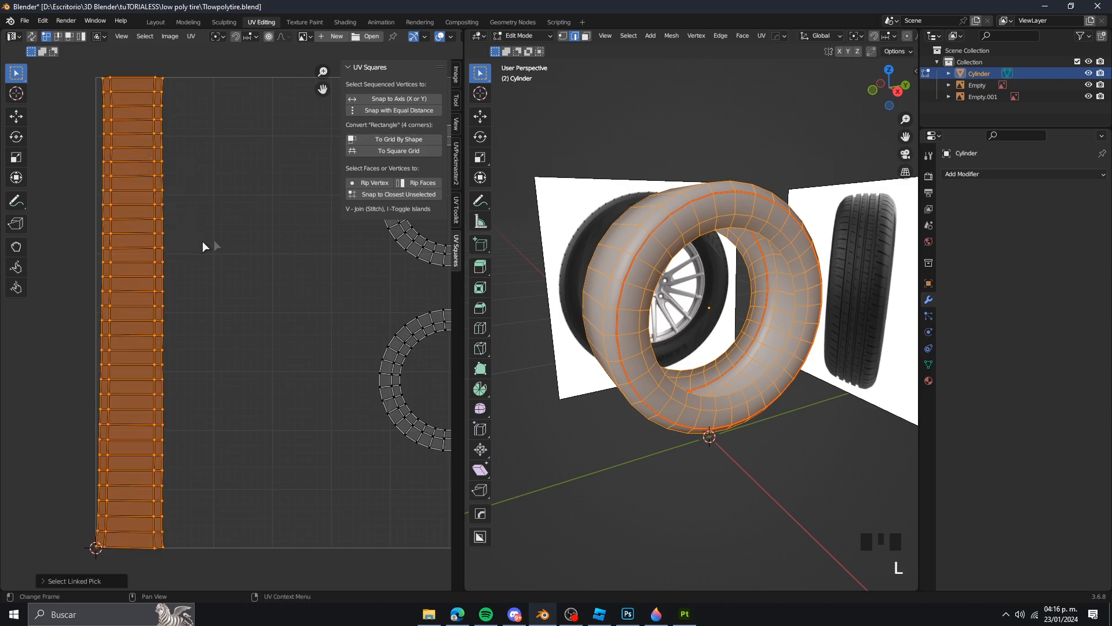
pyautogui.click(363, 139)
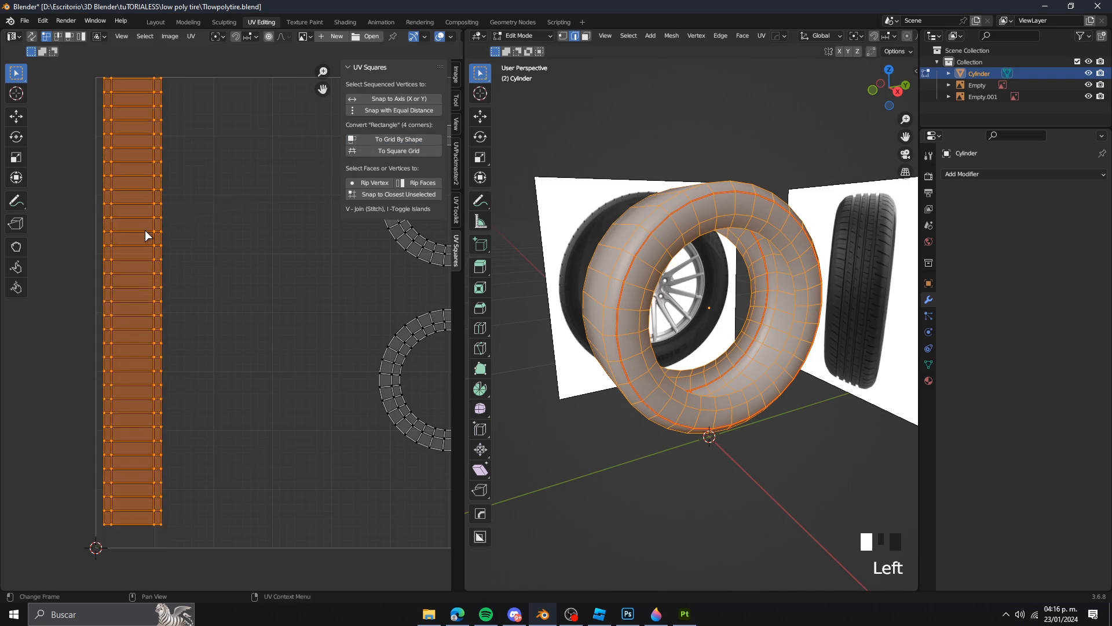
# Step: Try scaling and moving the straightened tread strip island within the UV space
pyautogui.scroll(1, 146, 230)
pyautogui.moveTo(156, 230); pyautogui.dragTo(274, 293, button='middle')
pyautogui.scroll(-1, 197, 230)
pyautogui.hotkey('ctrl', 'z')
pyautogui.press('s')
pyautogui.press('s')
pyautogui.click(241, 201)
pyautogui.scroll(-1, 241, 200)
pyautogui.press('g')
pyautogui.click(244, 198)
pyautogui.scroll(-1, 244, 198)
pyautogui.click(270, 291)
pyautogui.scroll(1, 242, 256)
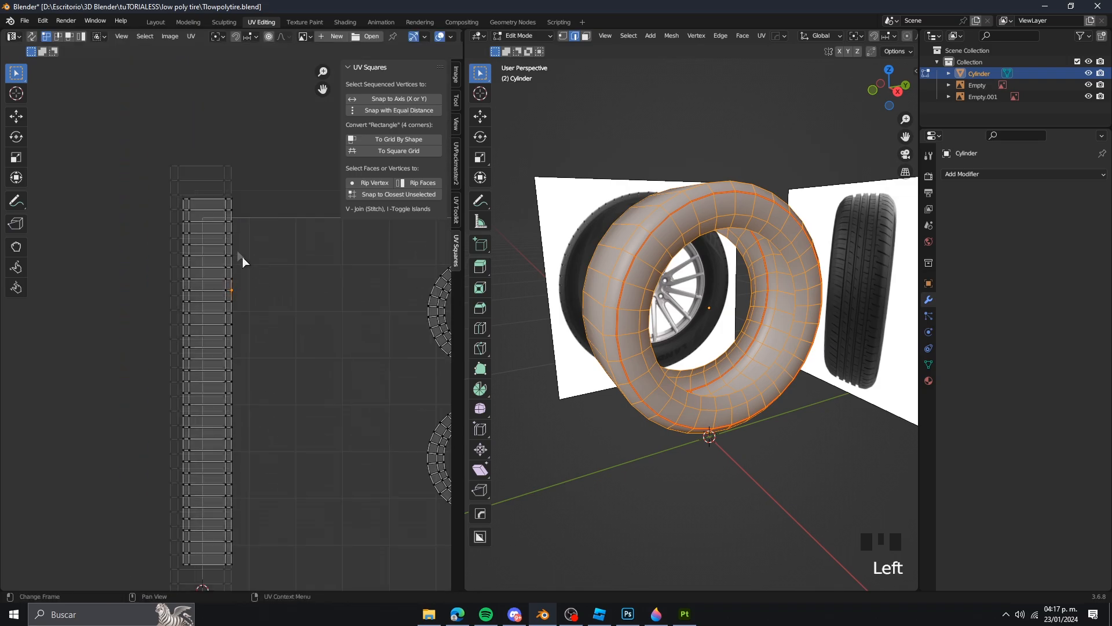
# Step: Examine the straightness of the tread strip and its placement relative to the ring islands and UV bounds
pyautogui.scroll(3, 242, 256)
pyautogui.scroll(-3, 222, 190)
pyautogui.moveTo(203, 174); pyautogui.dragTo(214, 242, button='middle')
pyautogui.scroll(2, 237, 382)
pyautogui.moveTo(237, 395); pyautogui.dragTo(173, 276, button='middle')
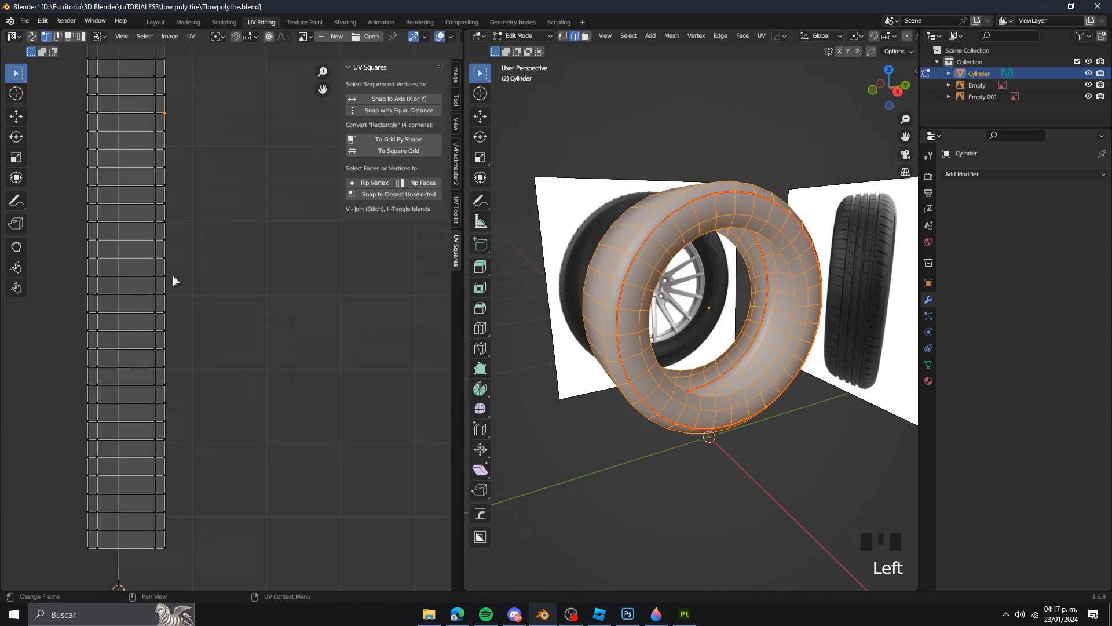
pyautogui.scroll(-3, 203, 301)
pyautogui.scroll(5, 429, 417)
pyautogui.moveTo(443, 423); pyautogui.dragTo(400, 405, button='middle')
pyautogui.scroll(-3, 298, 363)
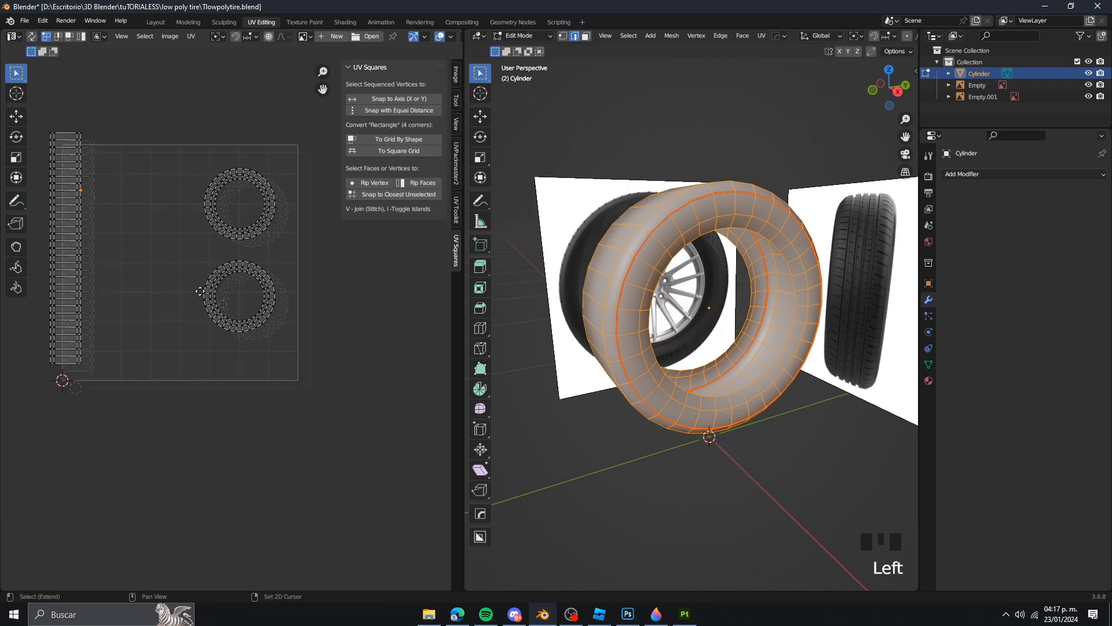
# Step: Undo the last changes to the tread strip island and deselect the UVs
pyautogui.moveTo(76, 347); pyautogui.dragTo(224, 308, button='middle')
pyautogui.hotkey('ctrl', 'z')
pyautogui.hotkey('ctrl', 'z')
pyautogui.click(119, 477)
pyautogui.scroll(-2, 342, 388)
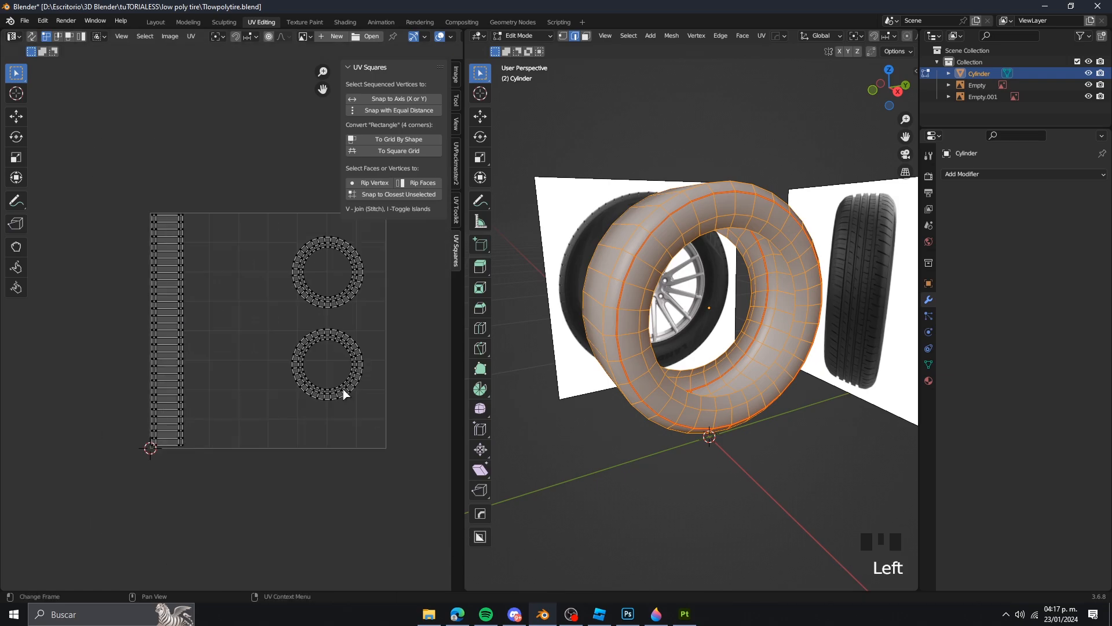
pyautogui.scroll(2, 336, 388)
# Step: Start an FBX export of the tire and create a folder named Tex Files inside the low poly tire folder
pyautogui.moveTo(742, 208); pyautogui.dragTo(737, 189, button='middle')
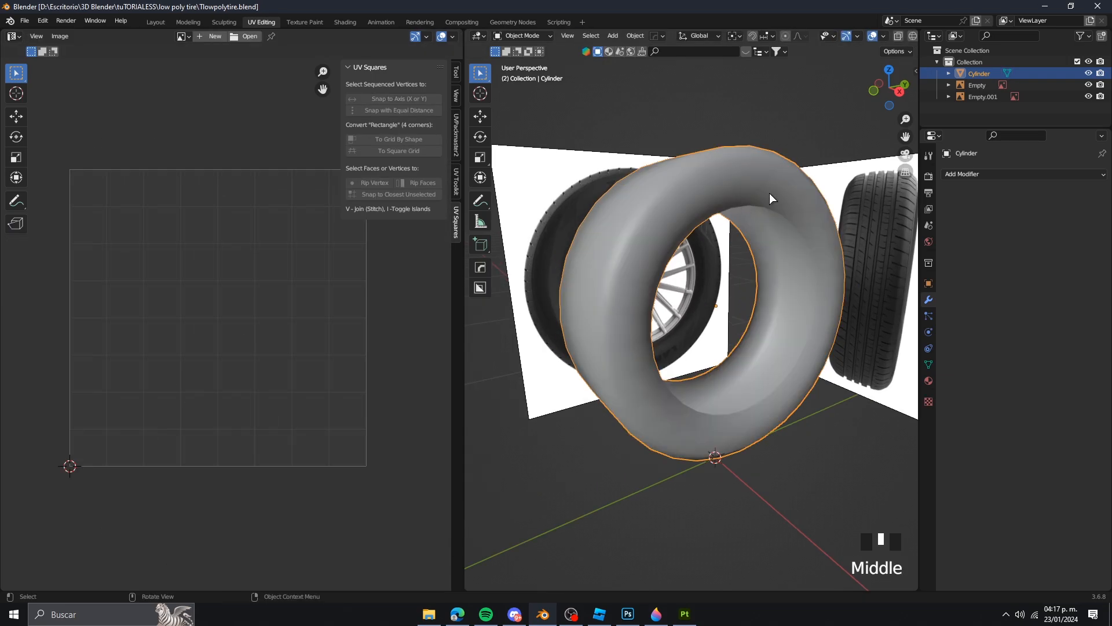
pyautogui.click(30, 20)
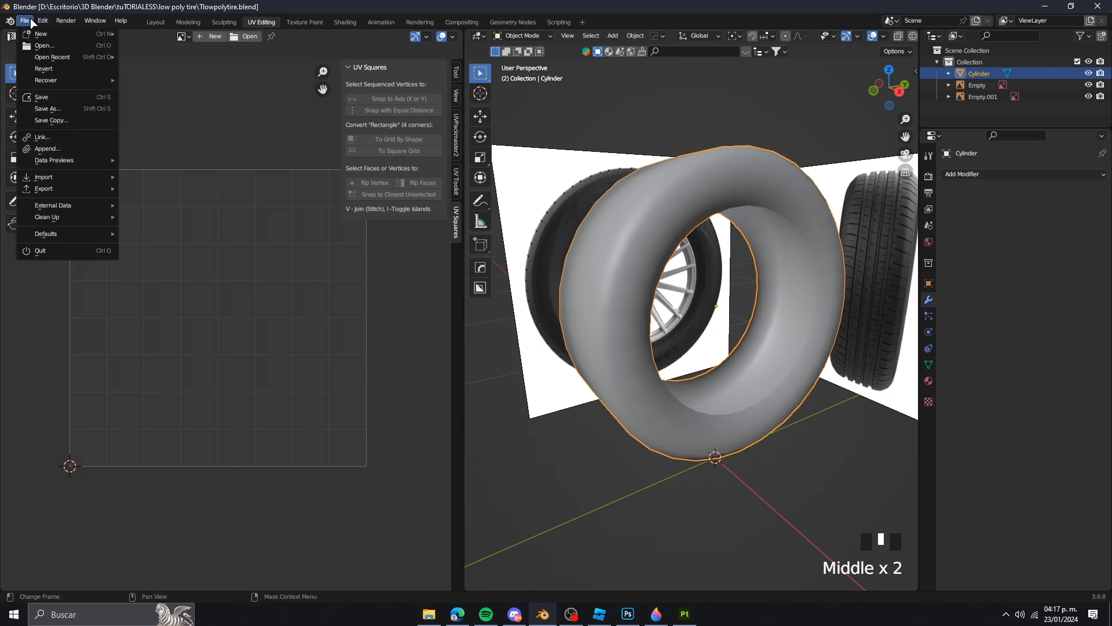
pyautogui.moveTo(52, 188)
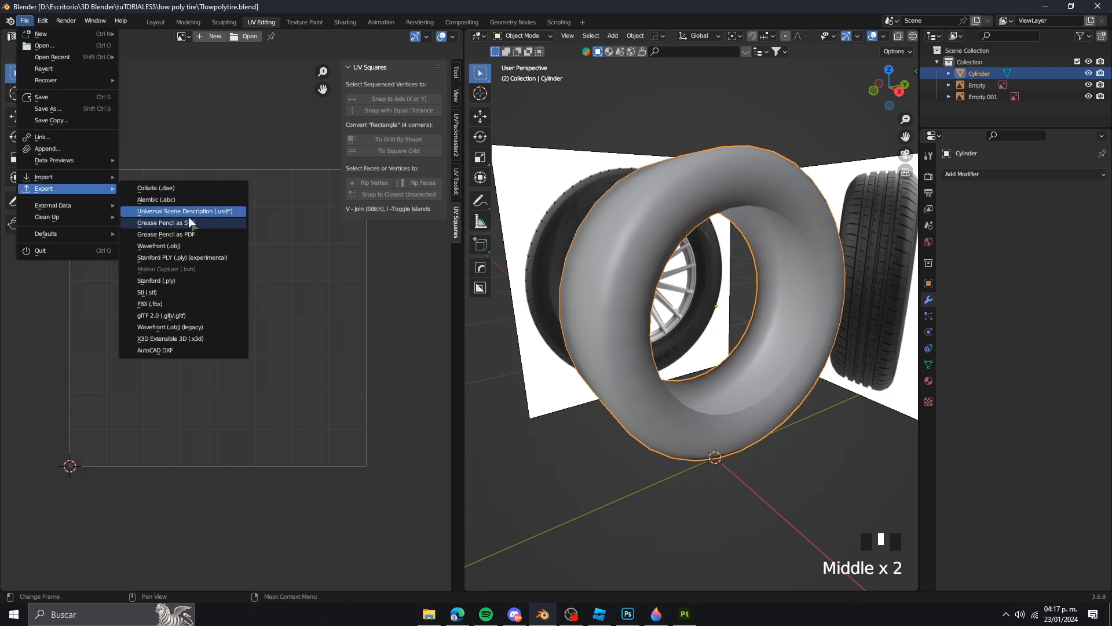
pyautogui.click(182, 303)
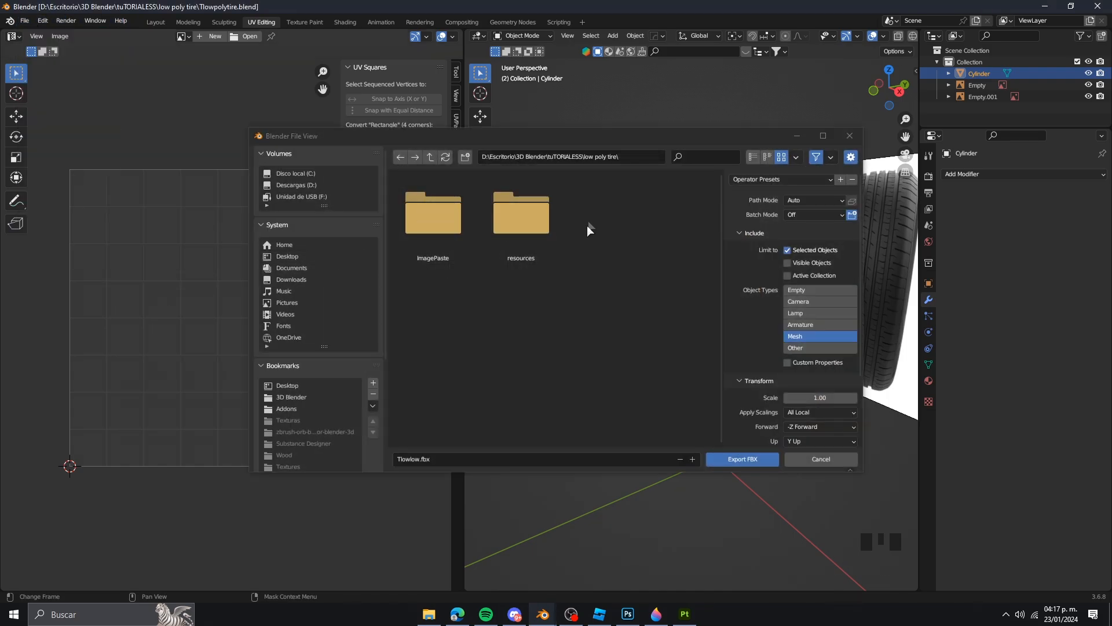
pyautogui.press('i')
pyautogui.press('capslock')
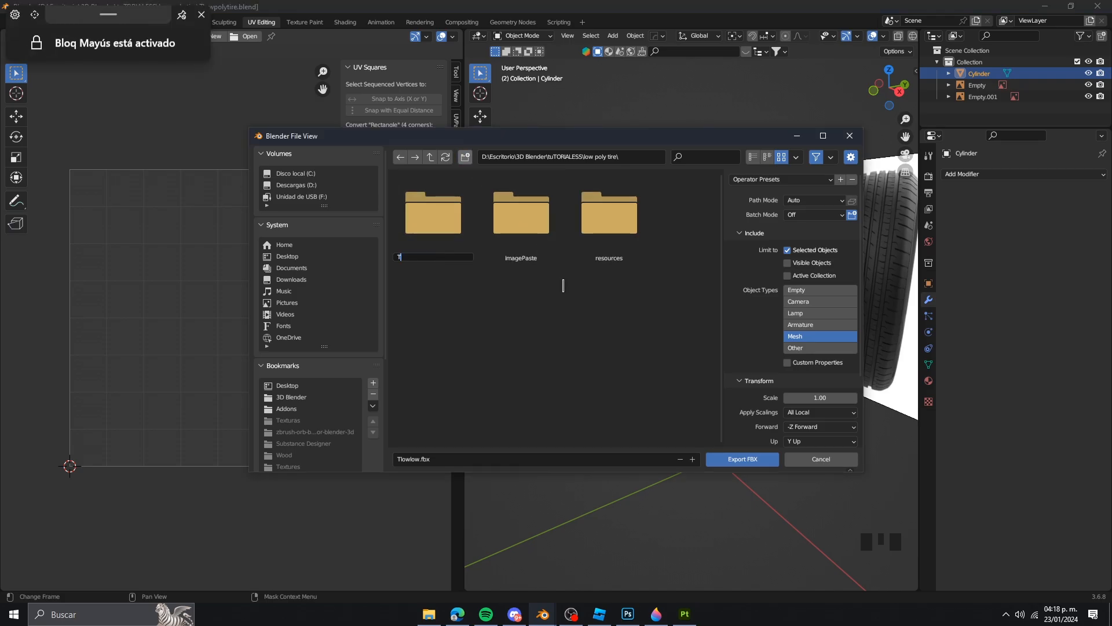
pyautogui.write('T')
pyautogui.press('capslock')
pyautogui.write('ex')
pyautogui.press('capslock')
pyautogui.write('Files')
pyautogui.press('Return')
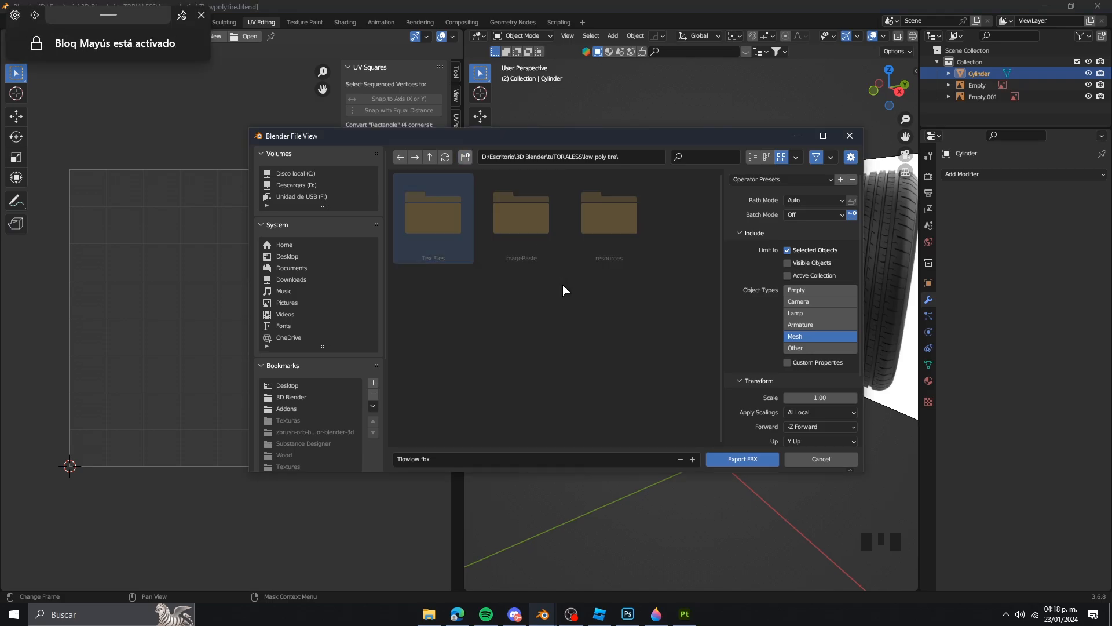
# Step: Export the selected tire mesh as Tlowlow.fbx into the Tex Files folder
pyautogui.doubleClick(440, 238)
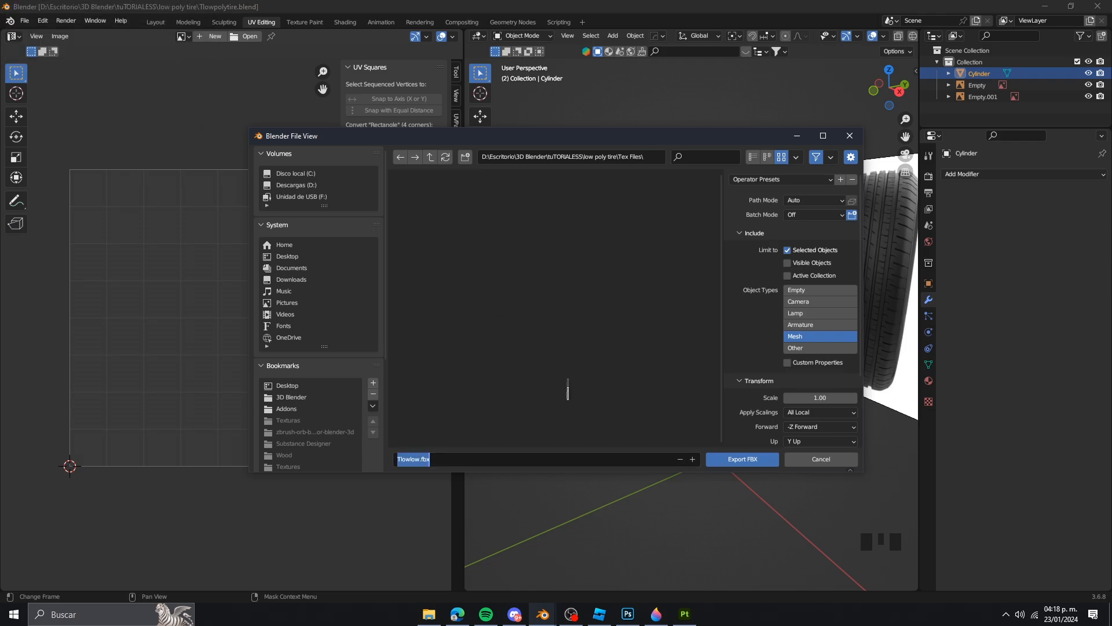
pyautogui.click(746, 459)
pyautogui.moveTo(642, 355); pyautogui.dragTo(721, 343, button='middle')
pyautogui.scroll(2, 690, 339)
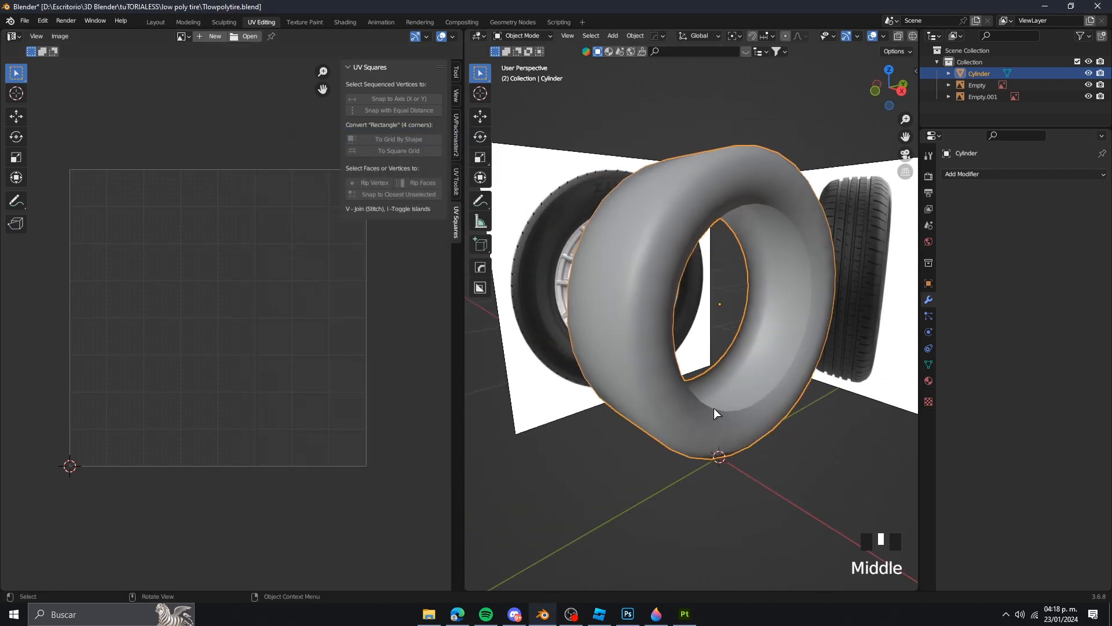
# Step: Switch to Adobe Substance 3D Painter and create a new project from Tlowlow.fbx in the Tex Files folder
pyautogui.click(685, 613)
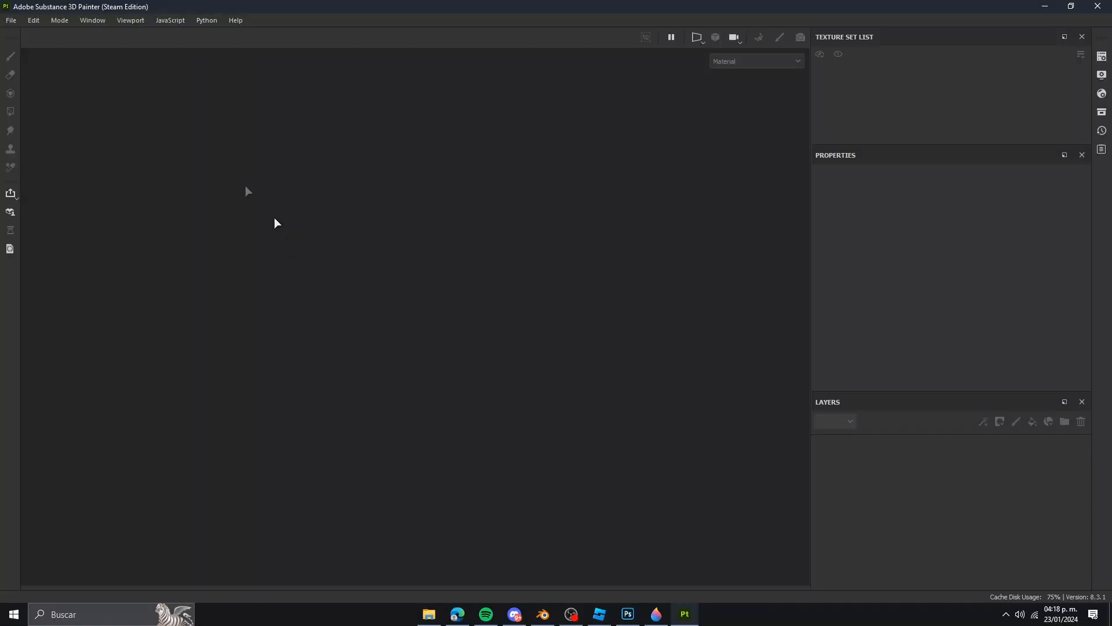
pyautogui.click(12, 21)
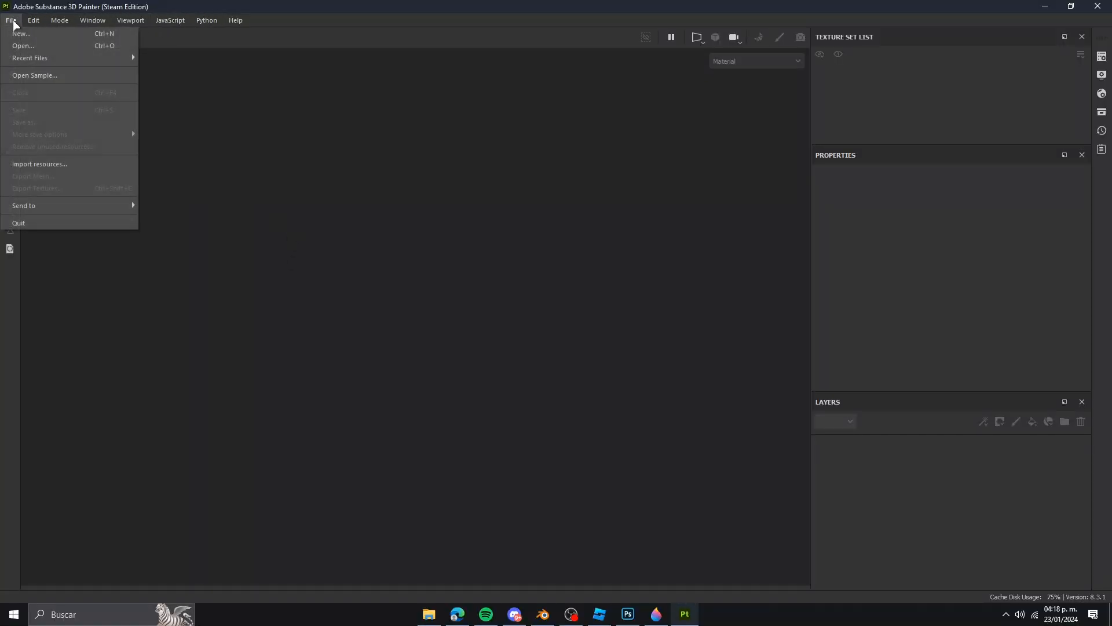
pyautogui.click(132, 44)
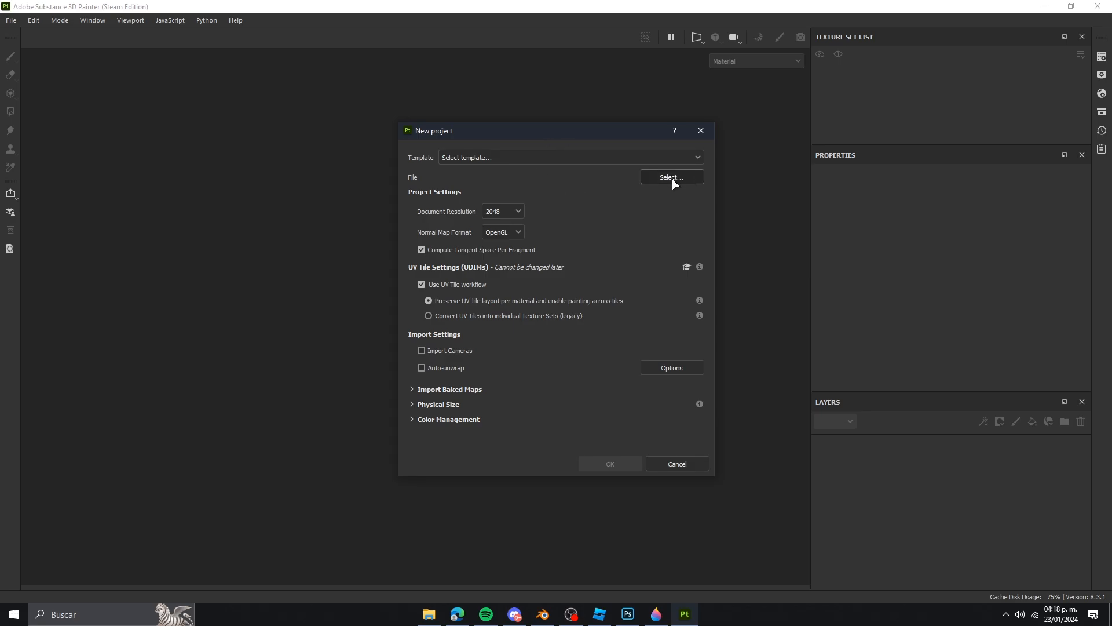
pyautogui.click(672, 178)
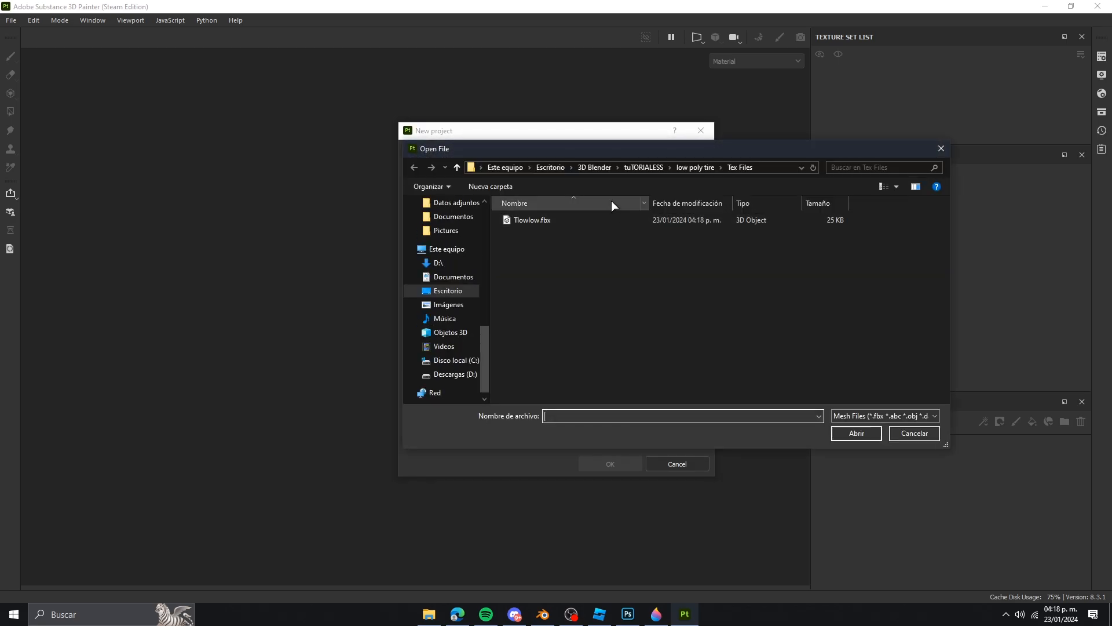
pyautogui.click(694, 167)
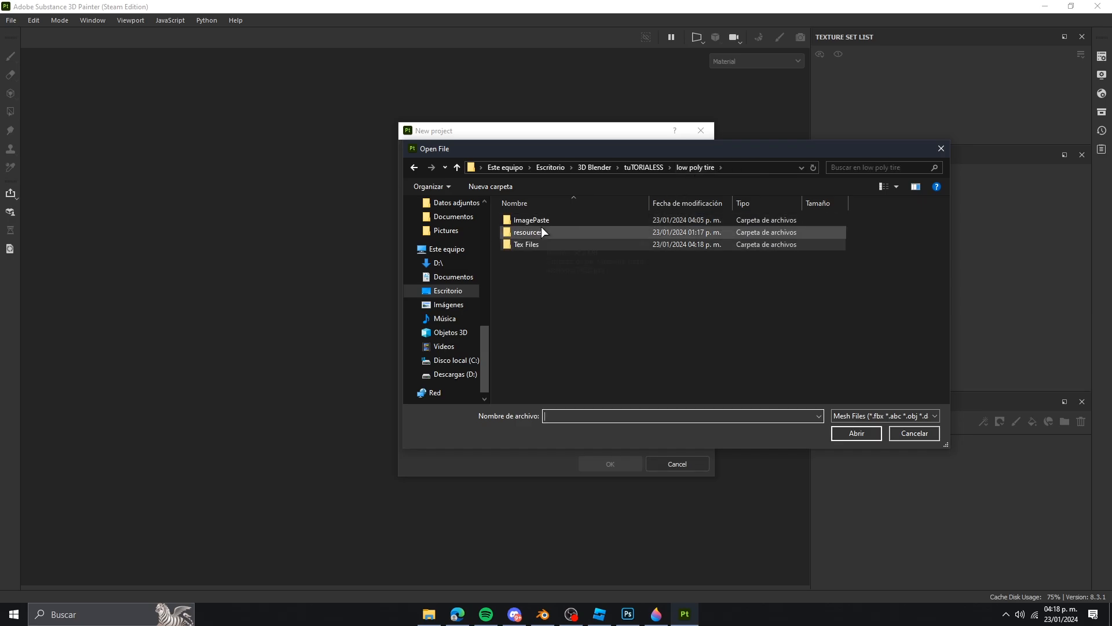
pyautogui.doubleClick(531, 243)
pyautogui.click(538, 220)
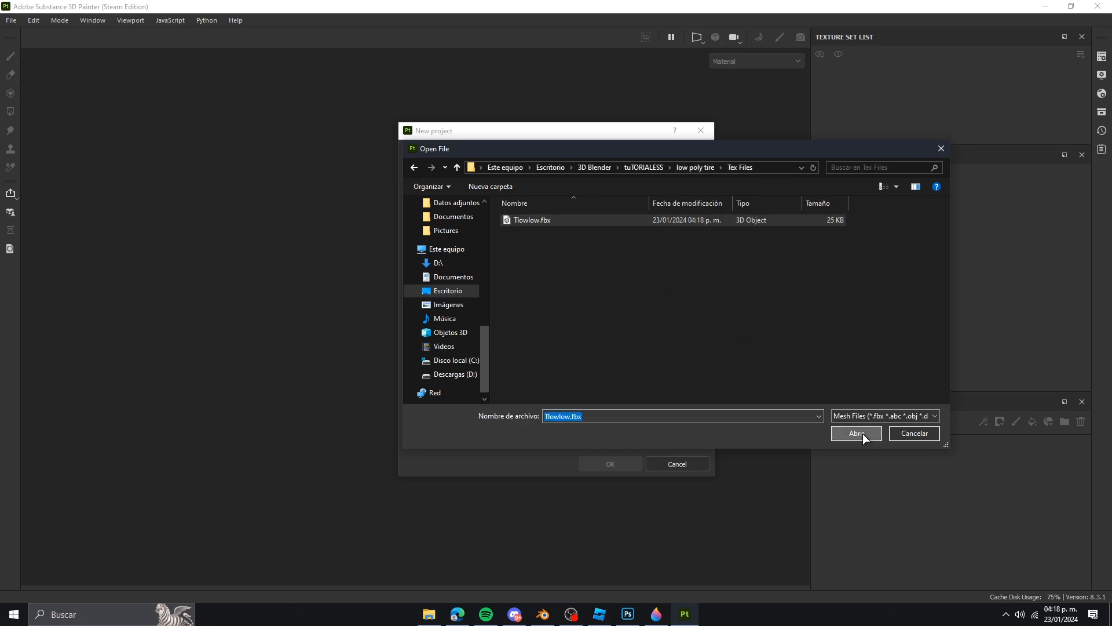
pyautogui.click(862, 434)
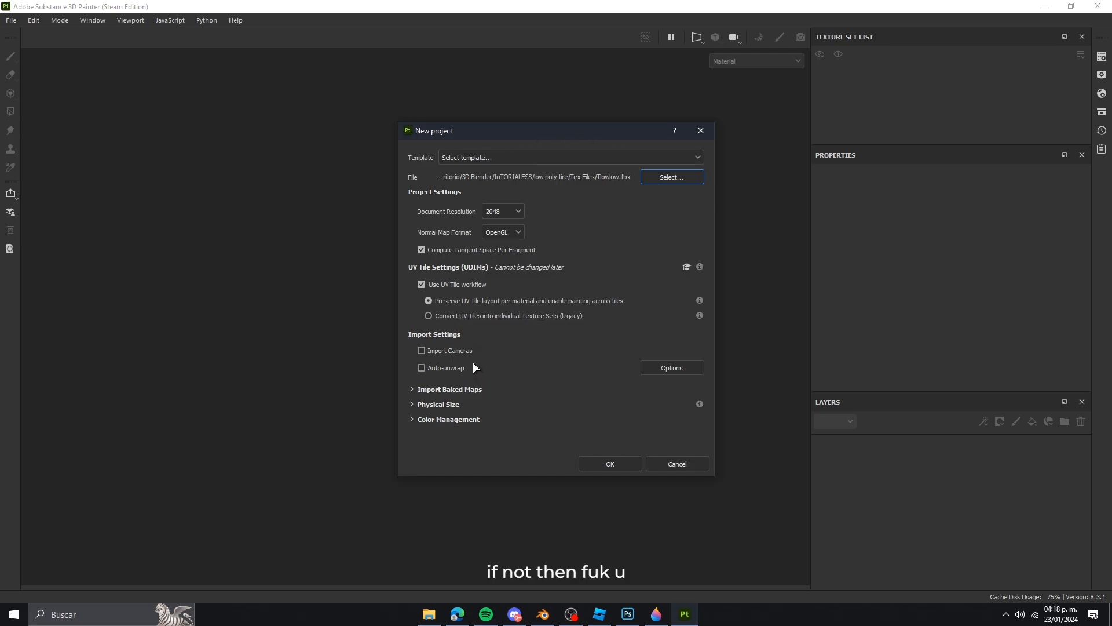
pyautogui.click(609, 464)
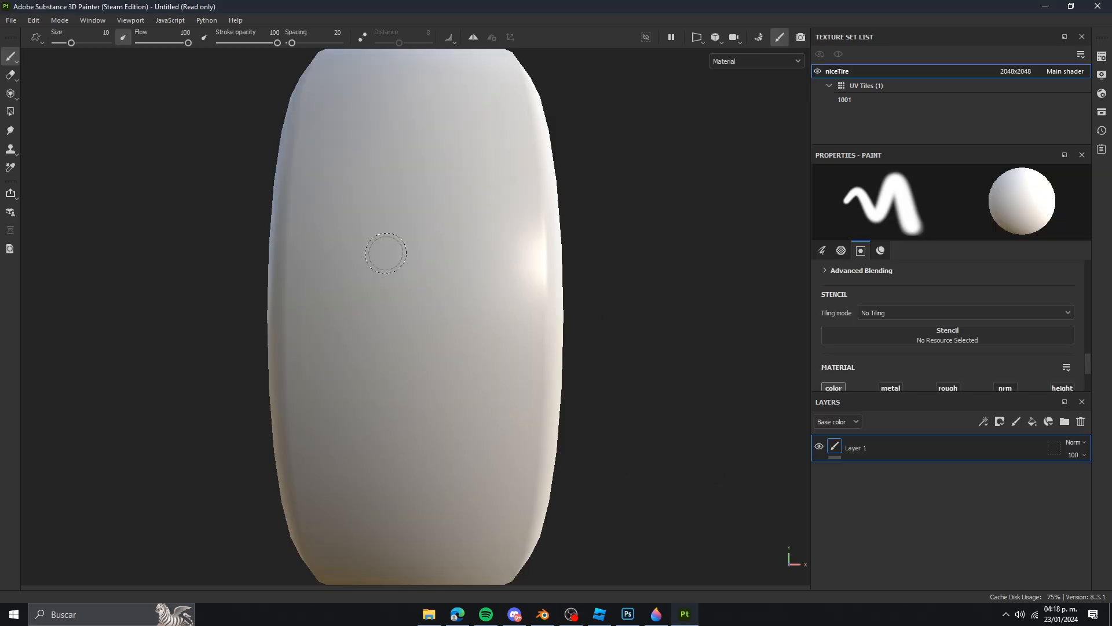
# Step: Inspect the imported tire mesh from the side and up close
pyautogui.keyDown('alt'); pyautogui.moveTo(579, 300); pyautogui.dragTo(481, 302); pyautogui.keyUp('alt')
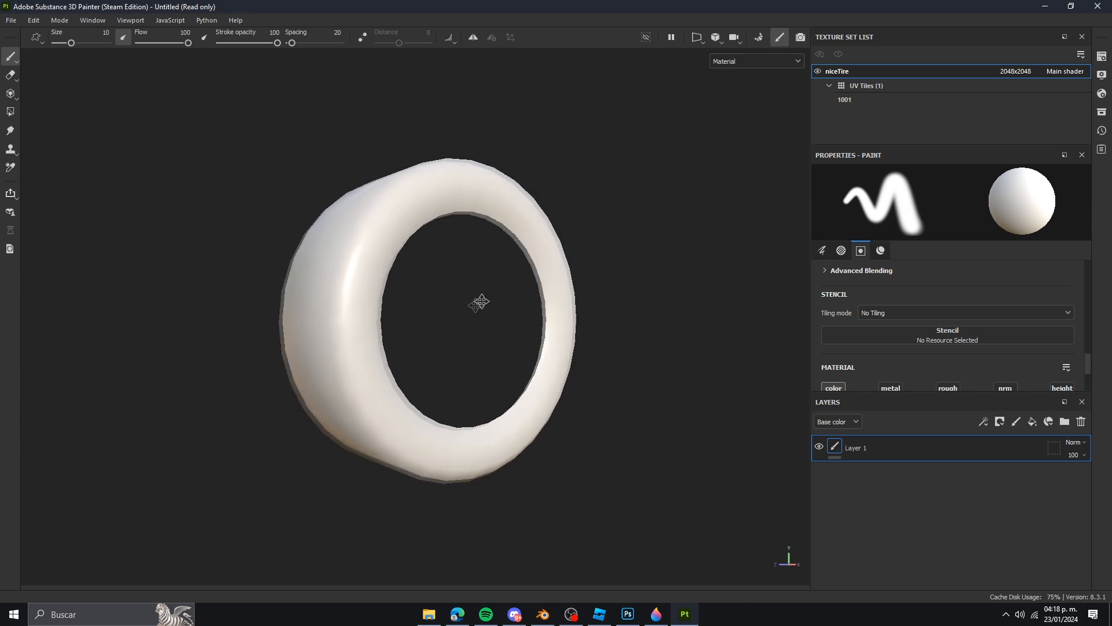
pyautogui.scroll(2, 362, 311)
pyautogui.keyDown('alt'); pyautogui.moveTo(481, 301); pyautogui.dragTo(422, 294, button='middle'); pyautogui.keyUp('alt')
pyautogui.scroll(2, 394, 298)
pyautogui.scroll(-1, 330, 302)
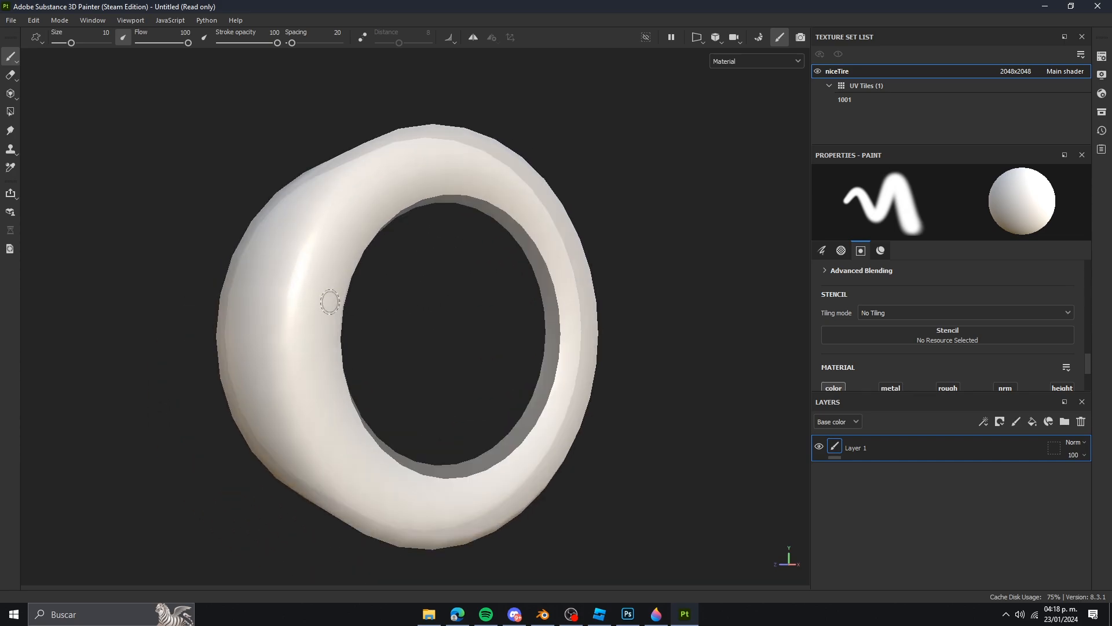
pyautogui.scroll(-1, 330, 302)
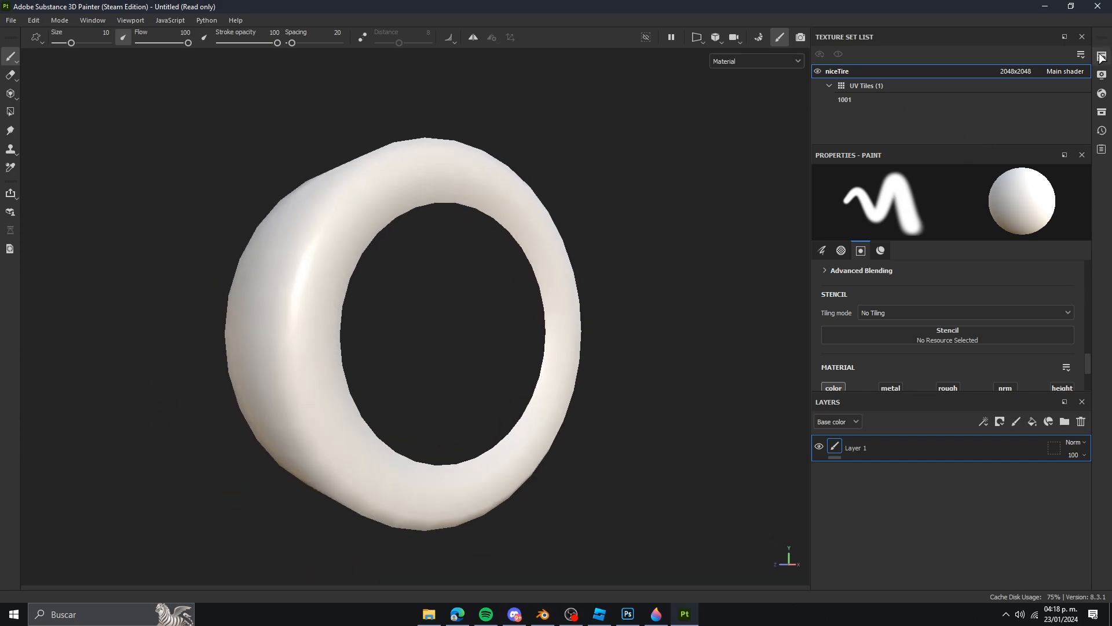
# Step: Bake the tire's selected mesh maps at an output size of 1024 and return to painting mode
pyautogui.click(1102, 56)
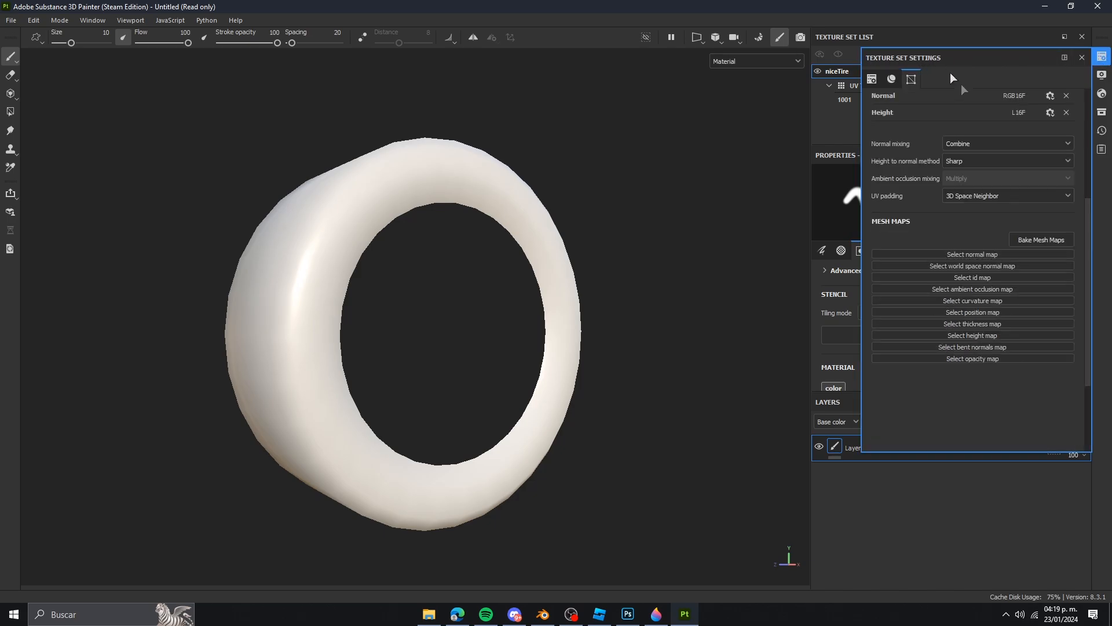
pyautogui.click(1035, 240)
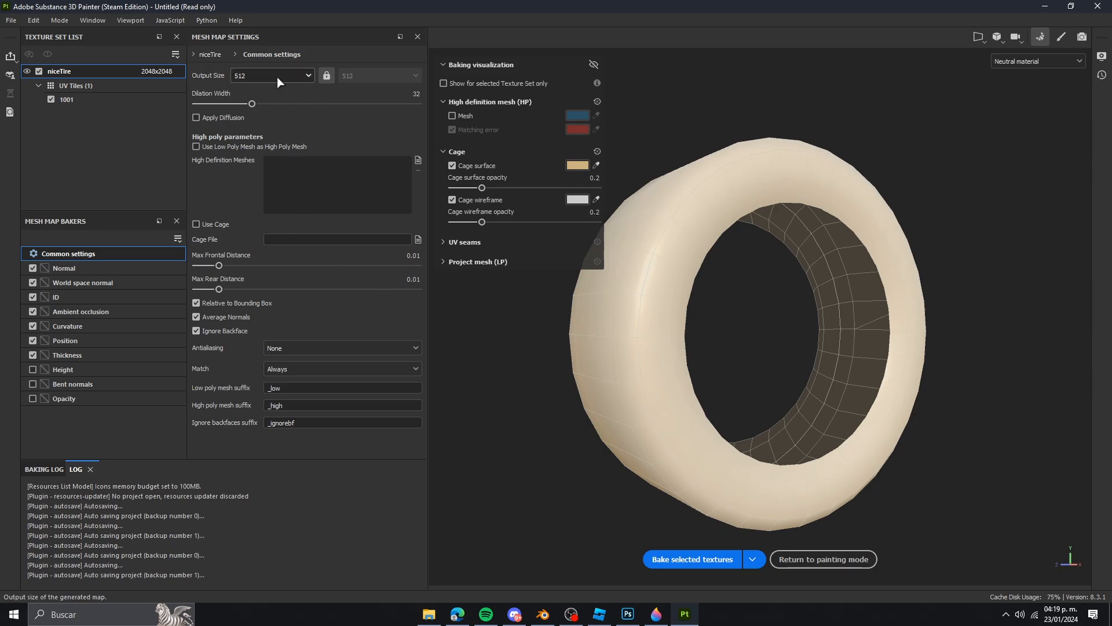
pyautogui.click(258, 75)
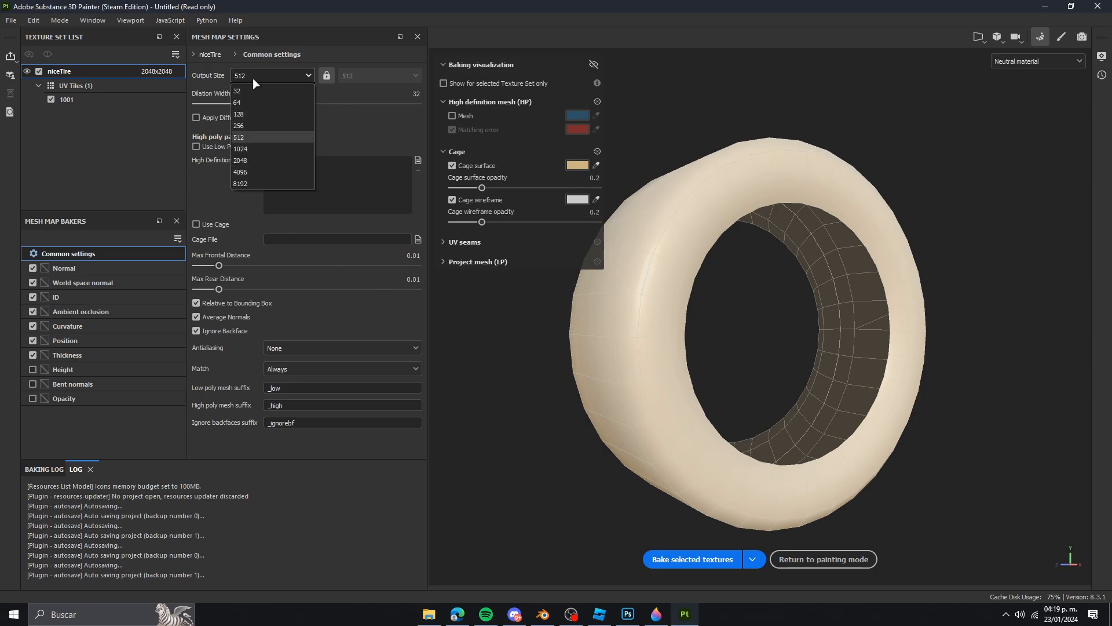
pyautogui.click(243, 149)
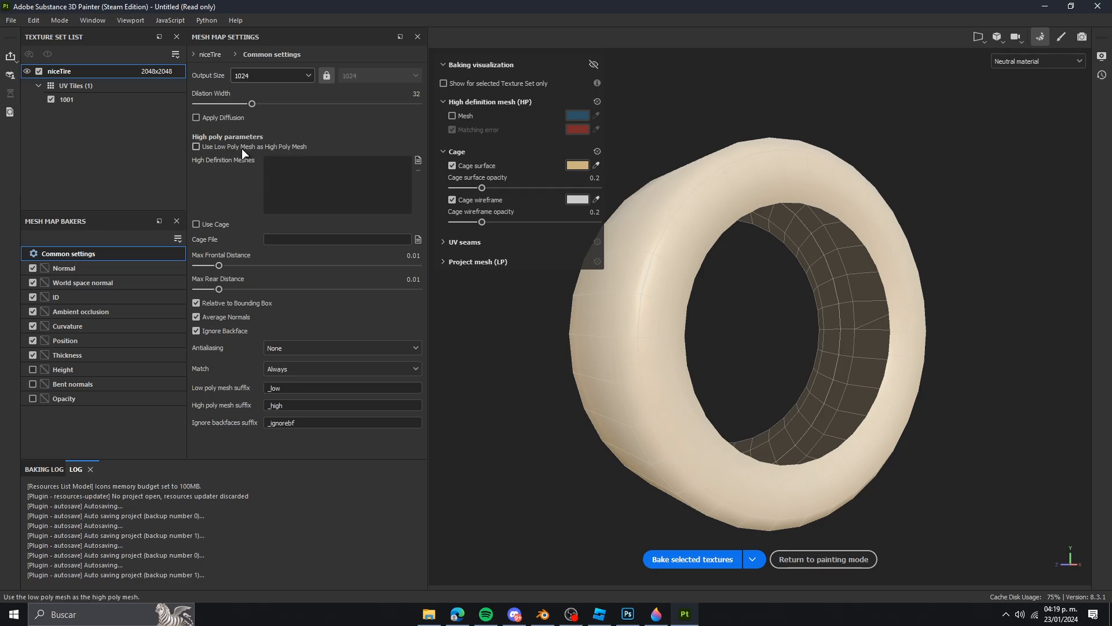
pyautogui.click(701, 557)
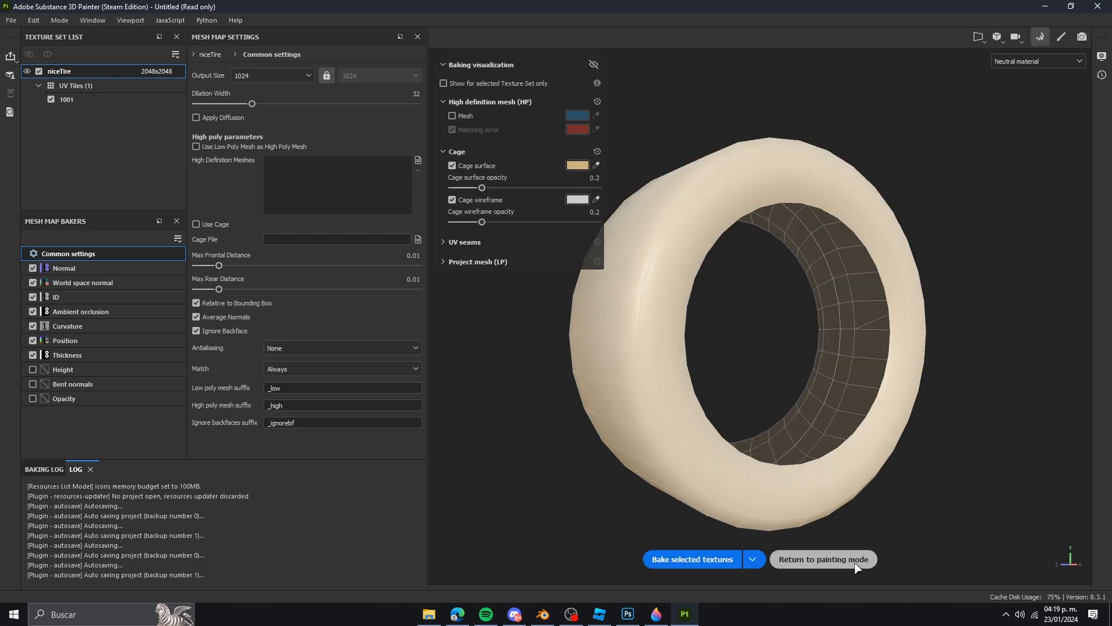
pyautogui.click(823, 559)
# Step: Clear the imported resources filter from the assets and search the smart materials for rubber
pyautogui.moveTo(556, 355)
pyautogui.keyDown('alt'); pyautogui.mouseDown()
pyautogui.moveTo(442, 377)
pyautogui.moveTo(496, 355)
pyautogui.moveTo(541, 352)
pyautogui.moveTo(544, 368)
pyautogui.mouseUp(); pyautogui.keyUp('alt')
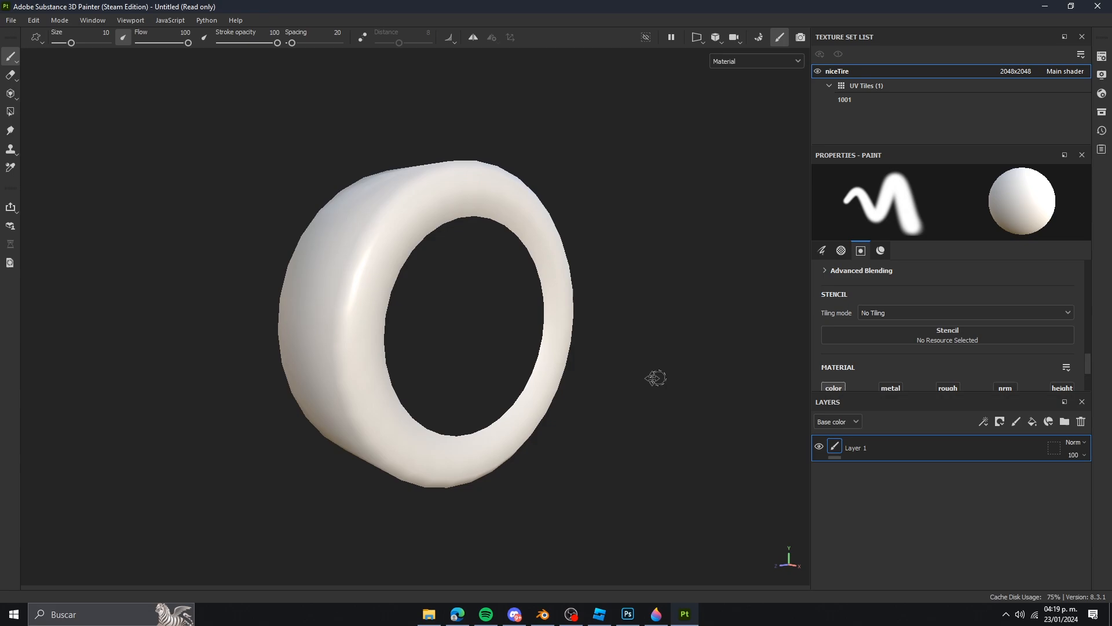
pyautogui.moveTo(658, 377)
pyautogui.keyDown('alt'); pyautogui.mouseDown()
pyautogui.moveTo(561, 367)
pyautogui.moveTo(511, 262)
pyautogui.mouseUp(); pyautogui.keyUp('alt')
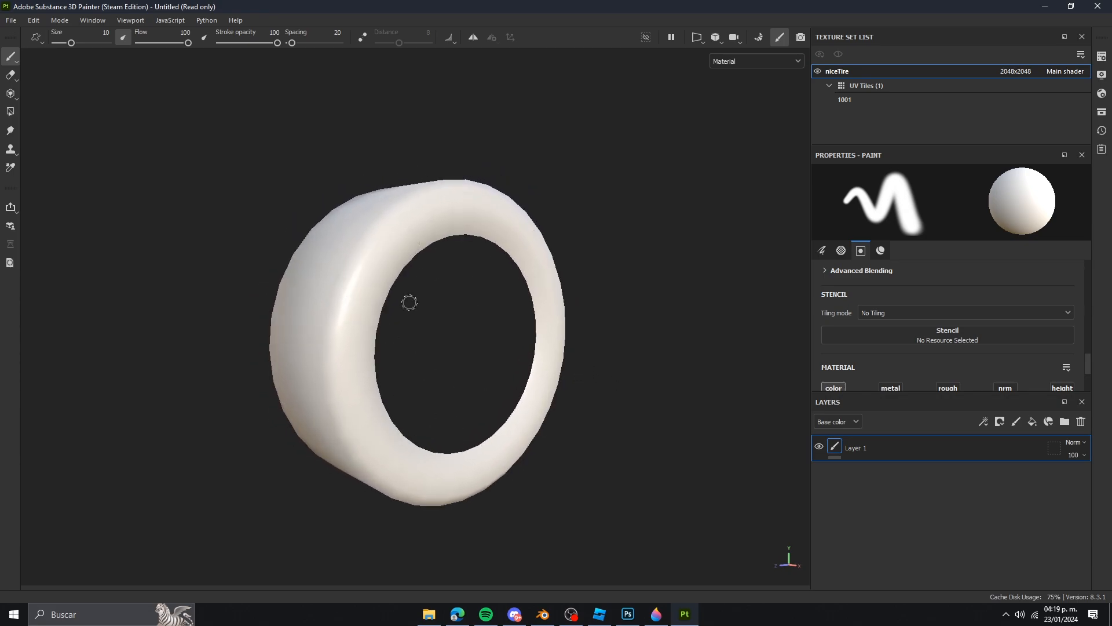
pyautogui.click(1102, 114)
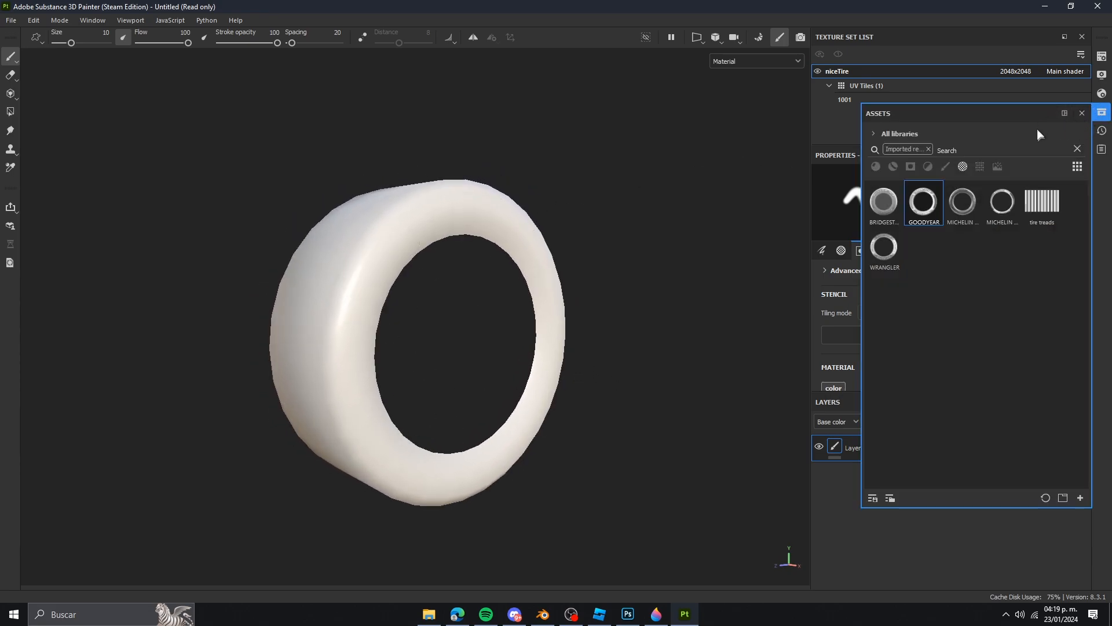
pyautogui.click(930, 149)
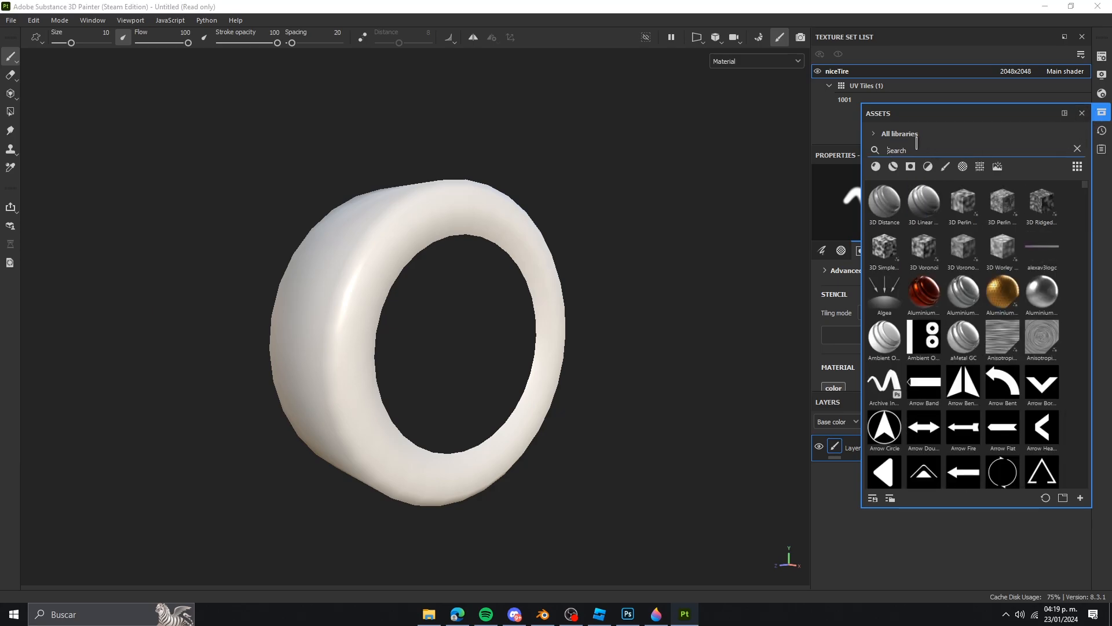
pyautogui.click(892, 165)
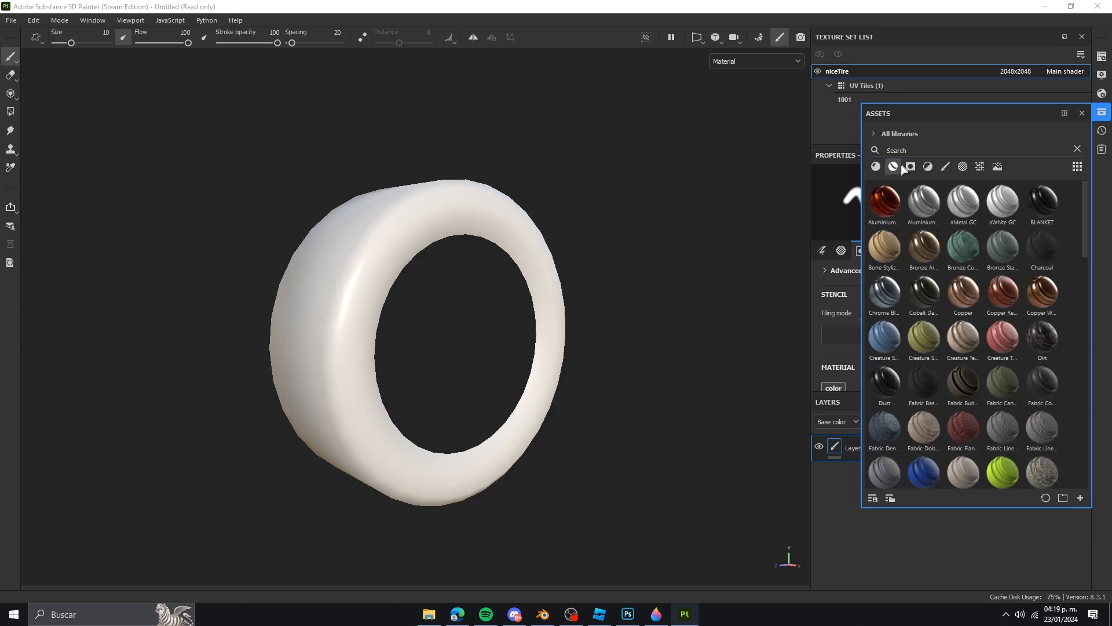
pyautogui.click(907, 150)
pyautogui.write('rubber')
# Step: Add the Rubber Tire smart material beneath Layer 1 and delete the empty Layer 1
pyautogui.moveTo(1041, 383)
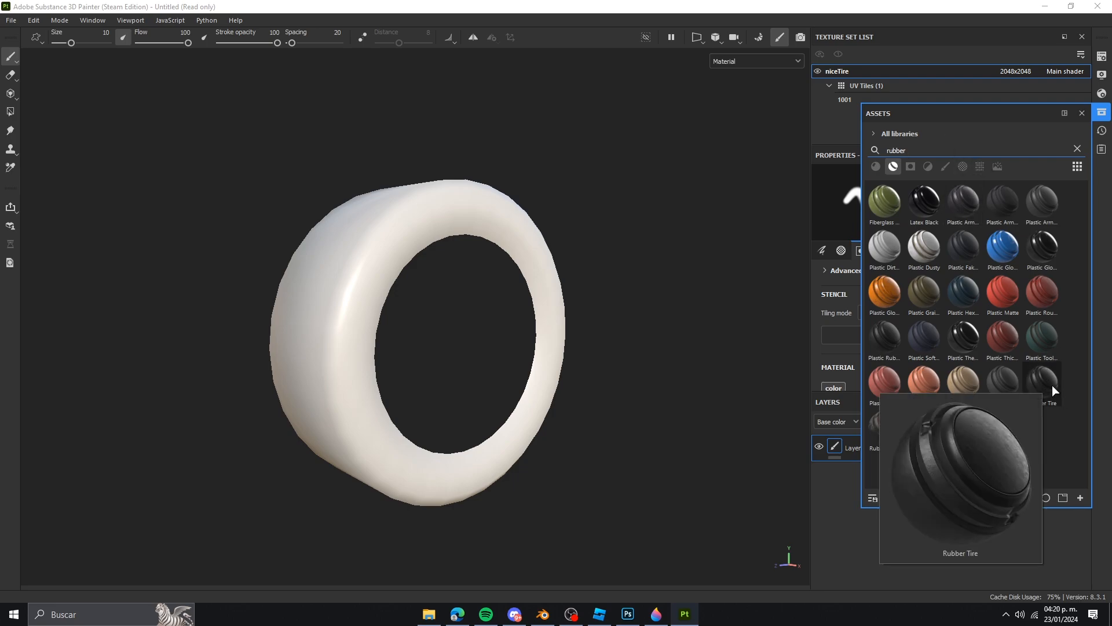
pyautogui.moveTo(1052, 384); pyautogui.dragTo(846, 459)
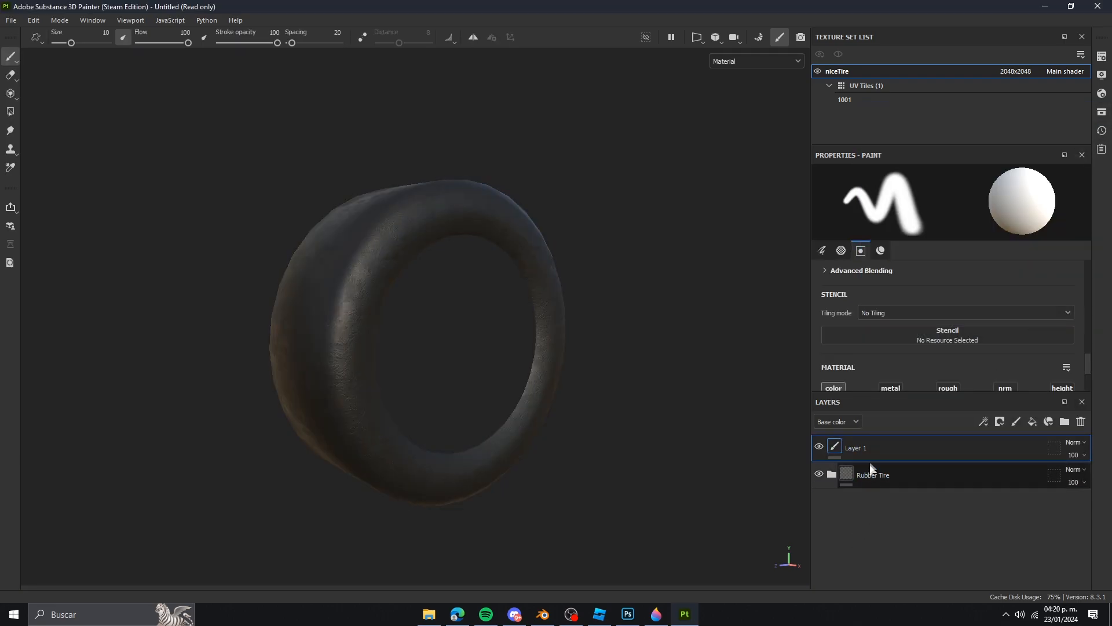
pyautogui.press('Delete')
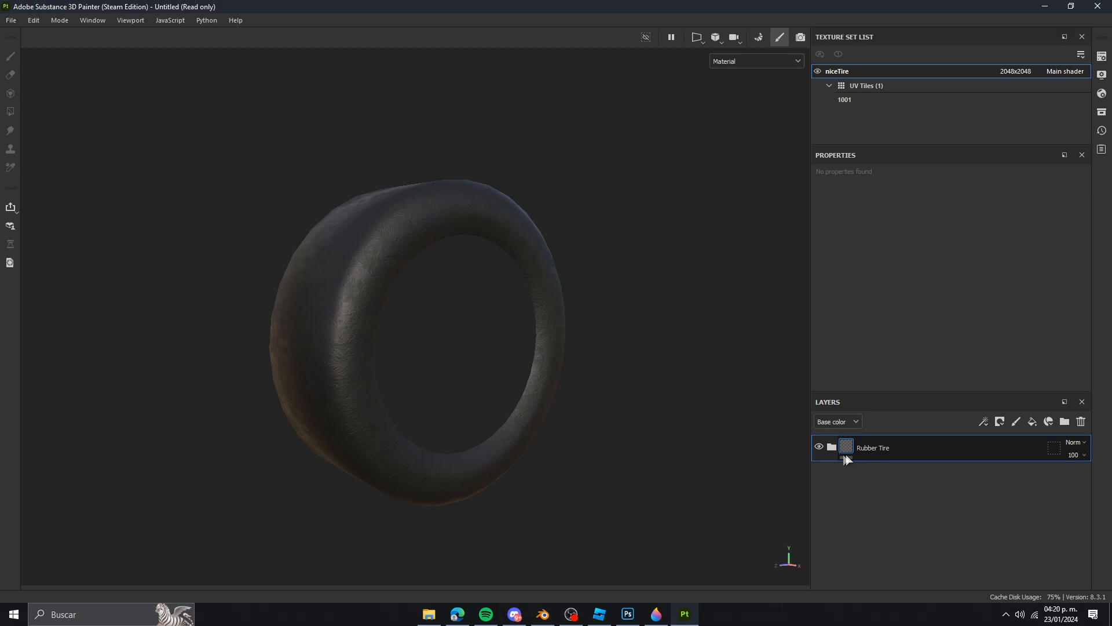
# Step: Add a fill layer above Rubber Tire with only the height channel enabled and a height of 0.0842
pyautogui.scroll(3, 402, 279)
pyautogui.scroll(-2, 411, 288)
pyautogui.keyDown('alt'); pyautogui.moveTo(411, 287); pyautogui.dragTo(451, 371); pyautogui.keyUp('alt')
pyautogui.moveTo(450, 371)
pyautogui.keyDown('shift'); pyautogui.mouseDown(button='right')
pyautogui.moveTo(383, 378)
pyautogui.moveTo(481, 380)
pyautogui.moveTo(463, 378)
pyautogui.mouseUp(button='right'); pyautogui.keyUp('shift')
pyautogui.keyDown('alt'); pyautogui.moveTo(407, 367); pyautogui.dragTo(504, 371); pyautogui.keyUp('alt')
pyautogui.keyDown('alt'); pyautogui.moveTo(520, 312); pyautogui.dragTo(480, 316); pyautogui.keyUp('alt')
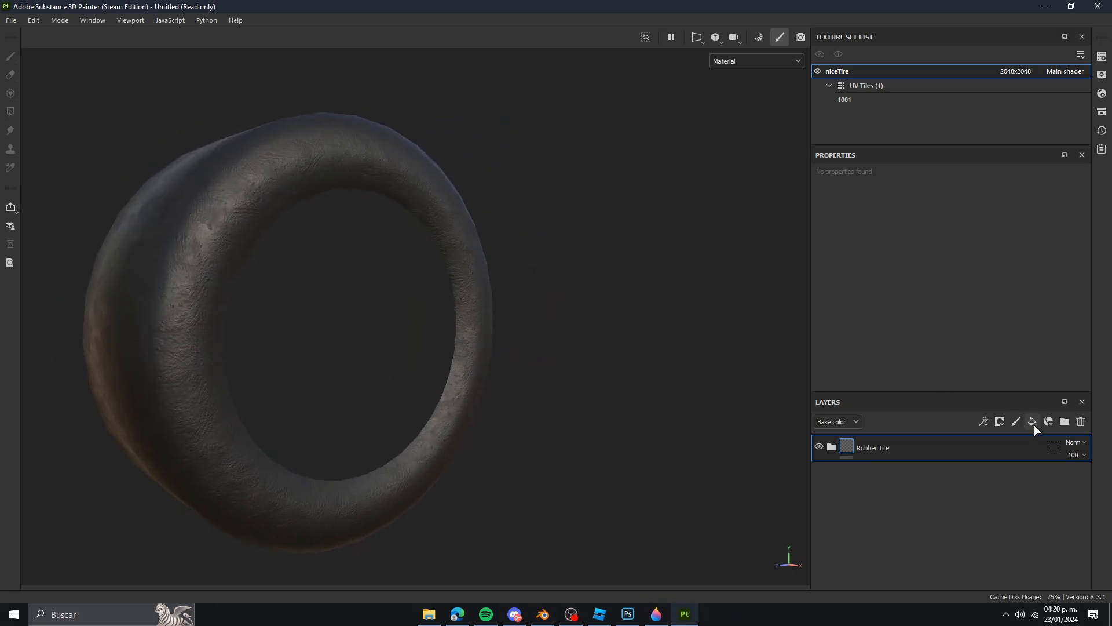
pyautogui.click(1034, 420)
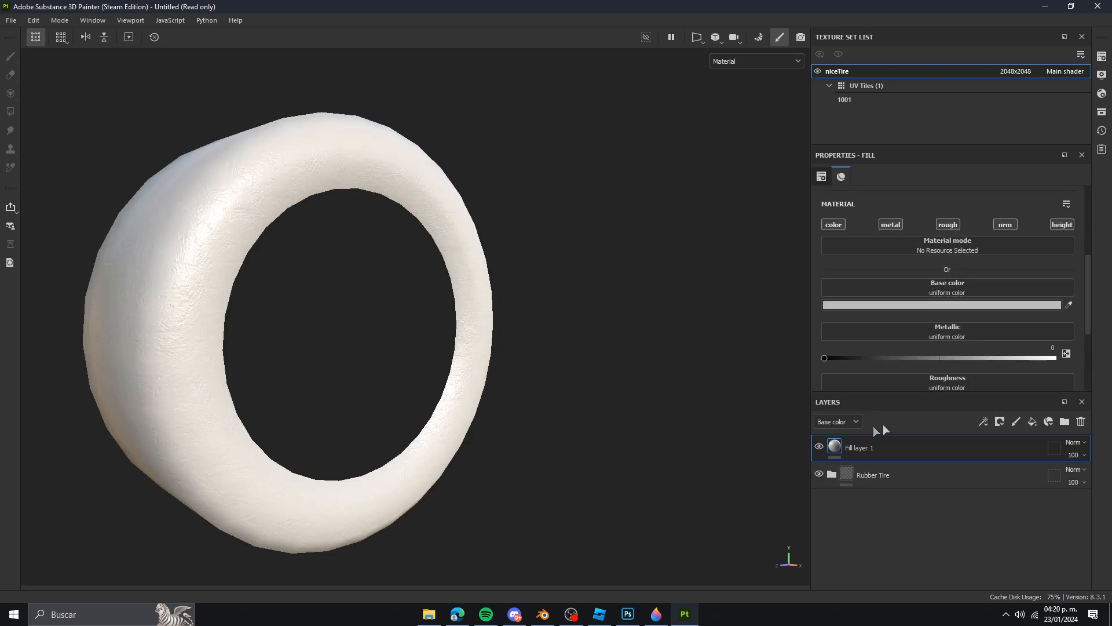
pyautogui.scroll(1, 965, 303)
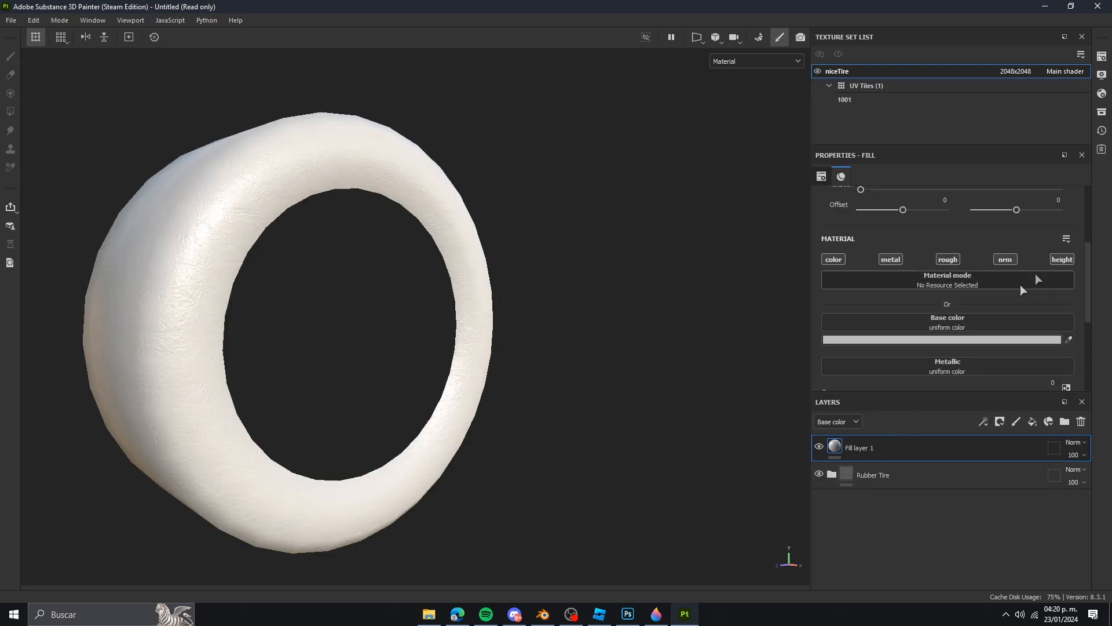
pyautogui.click(895, 259)
pyautogui.click(948, 259)
pyautogui.click(1005, 259)
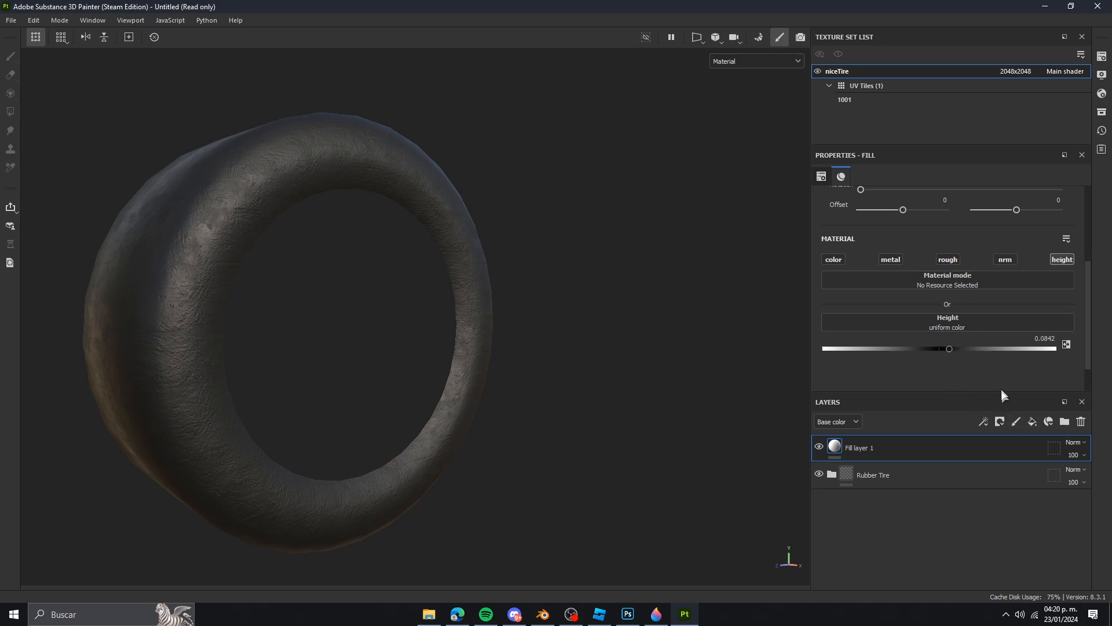
# Step: Add a black mask to the fill layer and activate the Projection tool
pyautogui.click(1000, 421)
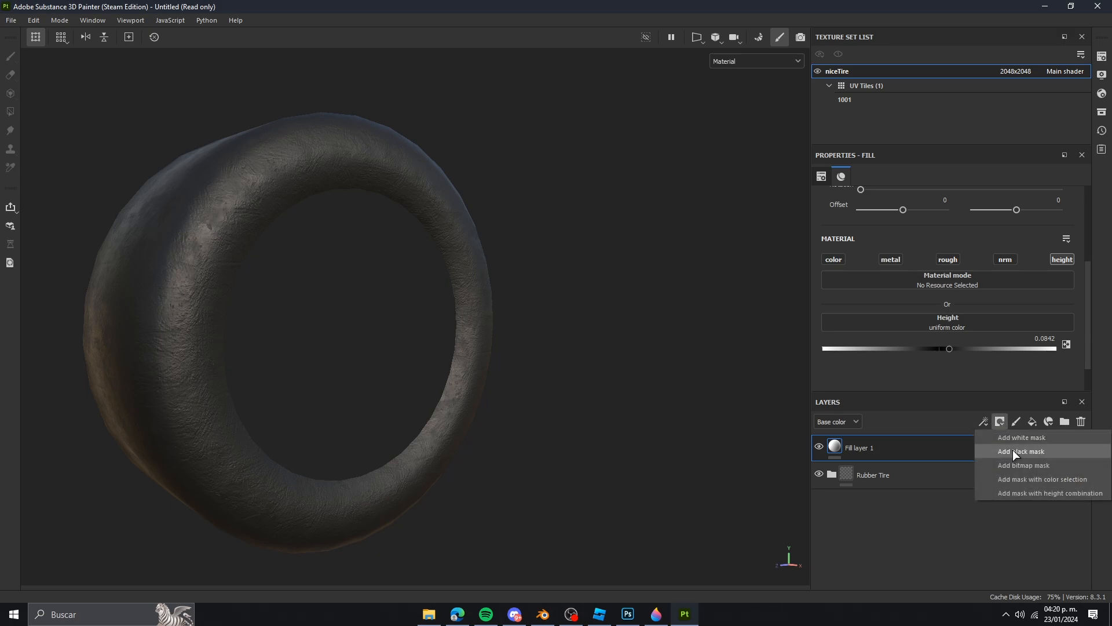
pyautogui.click(1013, 449)
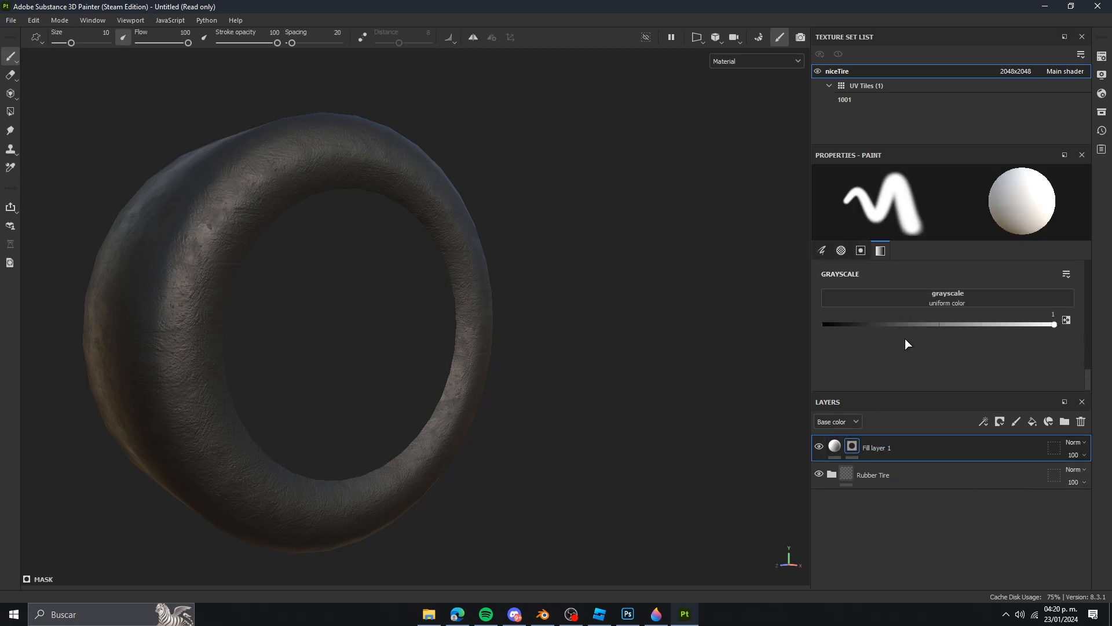
pyautogui.click(13, 96)
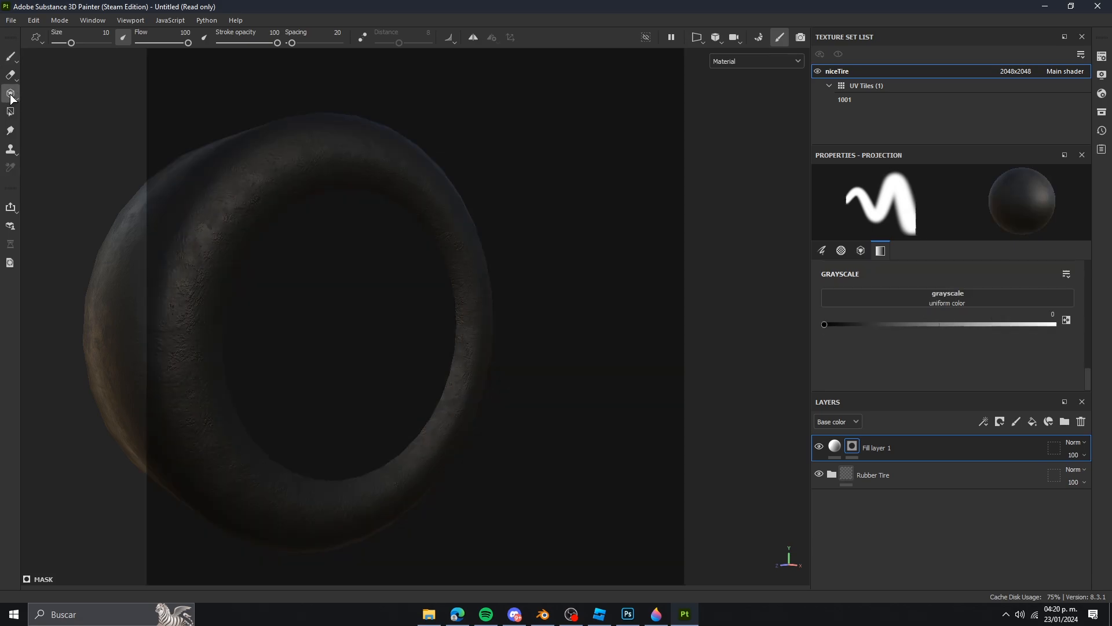
pyautogui.scroll(-1, 683, 230)
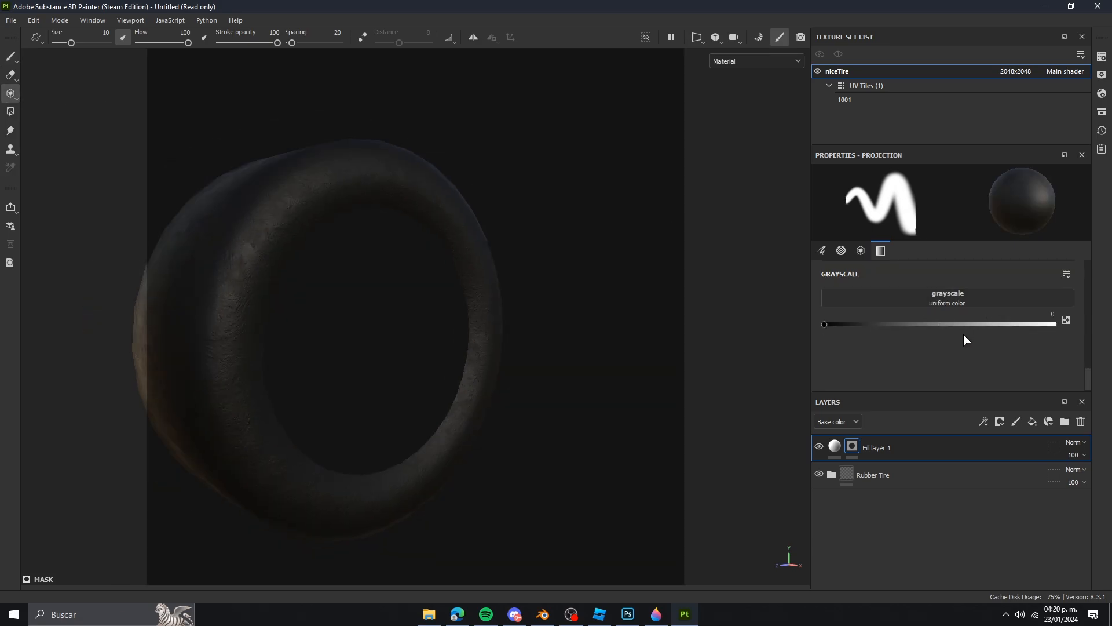
# Step: Open the assets, switch to Photoshop, and hide the MASKS group and expand the RINGS group in TIRES.psd
pyautogui.click(1102, 113)
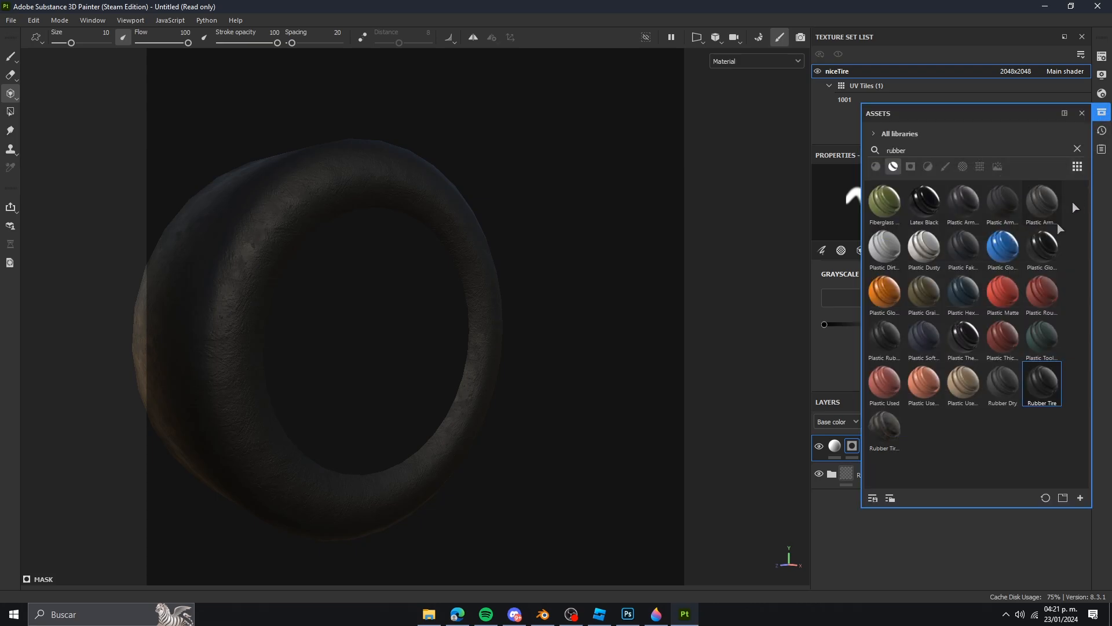
pyautogui.click(628, 614)
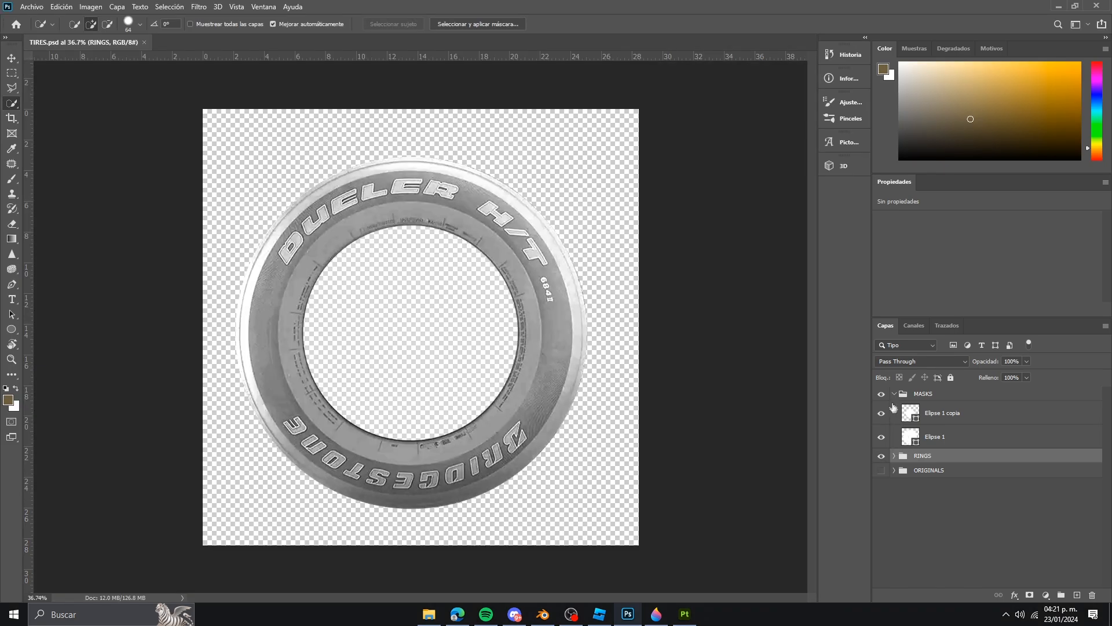
pyautogui.click(881, 394)
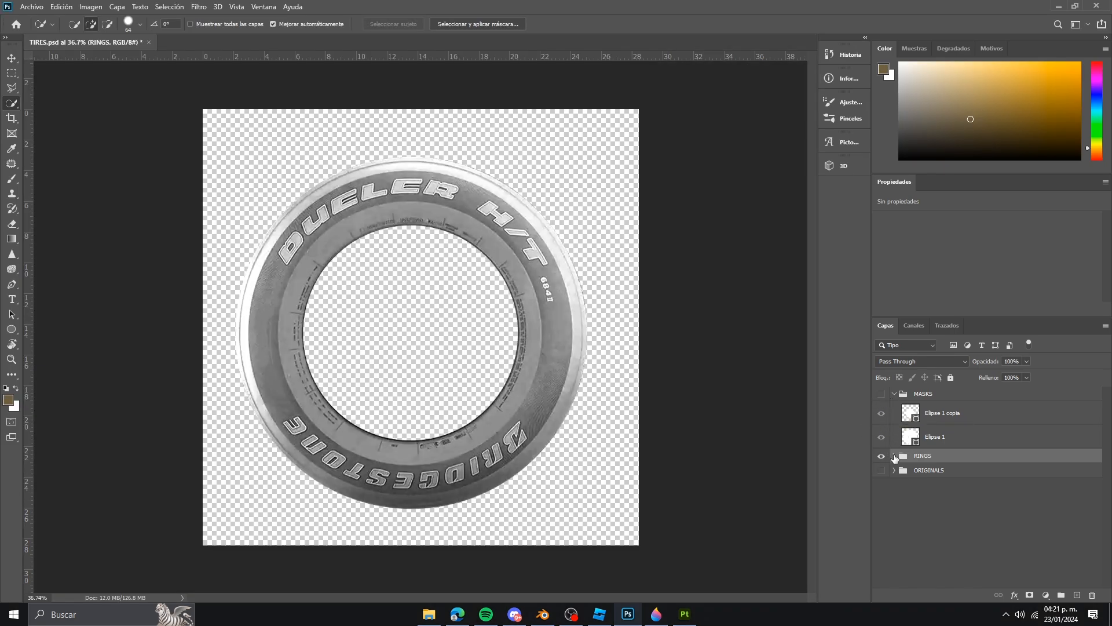
pyautogui.click(894, 456)
# Step: Switch back to Substance 3D Painter and add all five sidewall PNGs from the resources/sidewalls folder to a new resource import
pyautogui.click(685, 613)
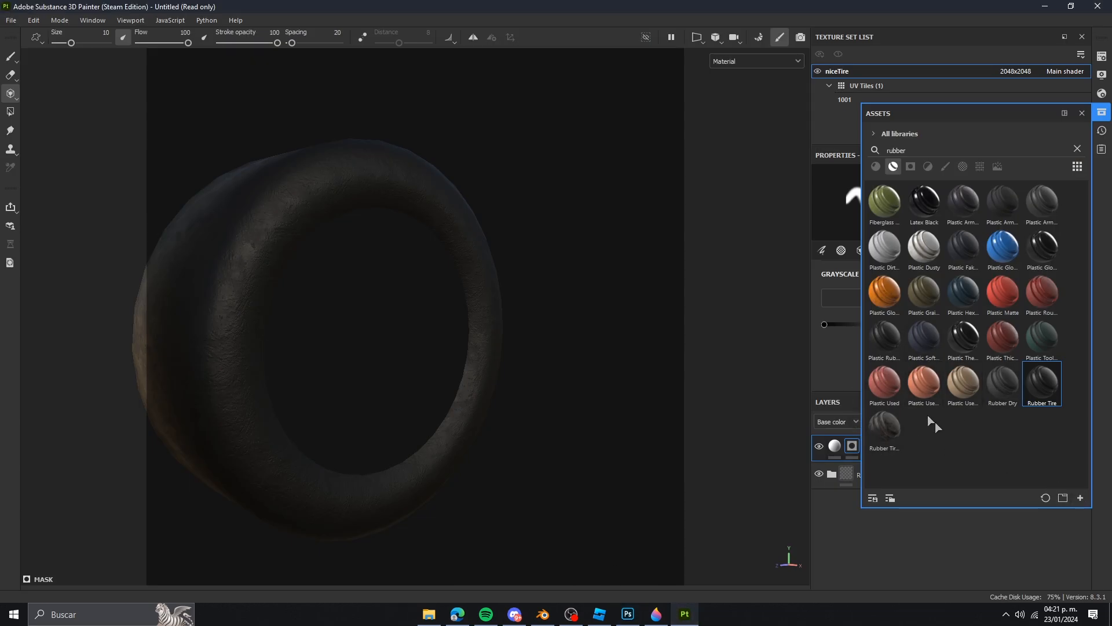
pyautogui.click(1015, 426)
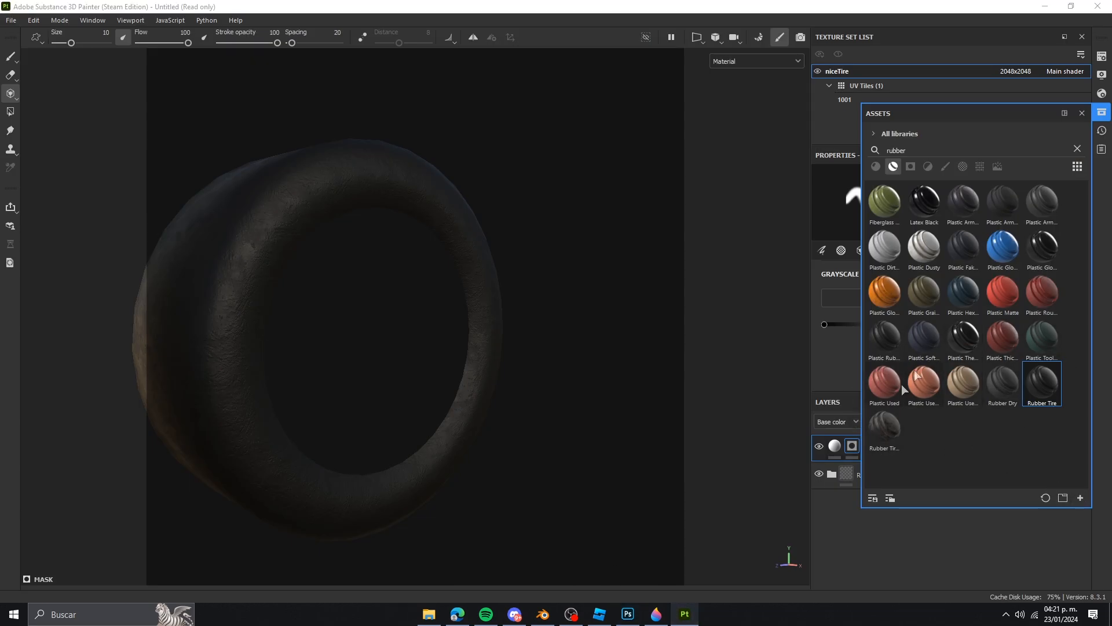
pyautogui.click(1081, 499)
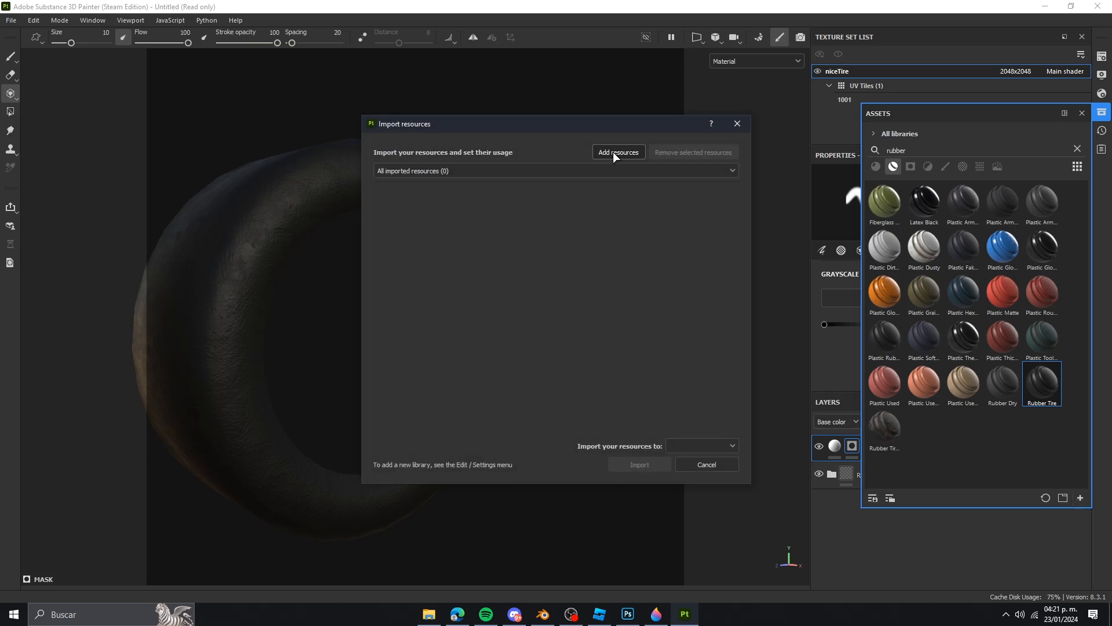
pyautogui.click(613, 151)
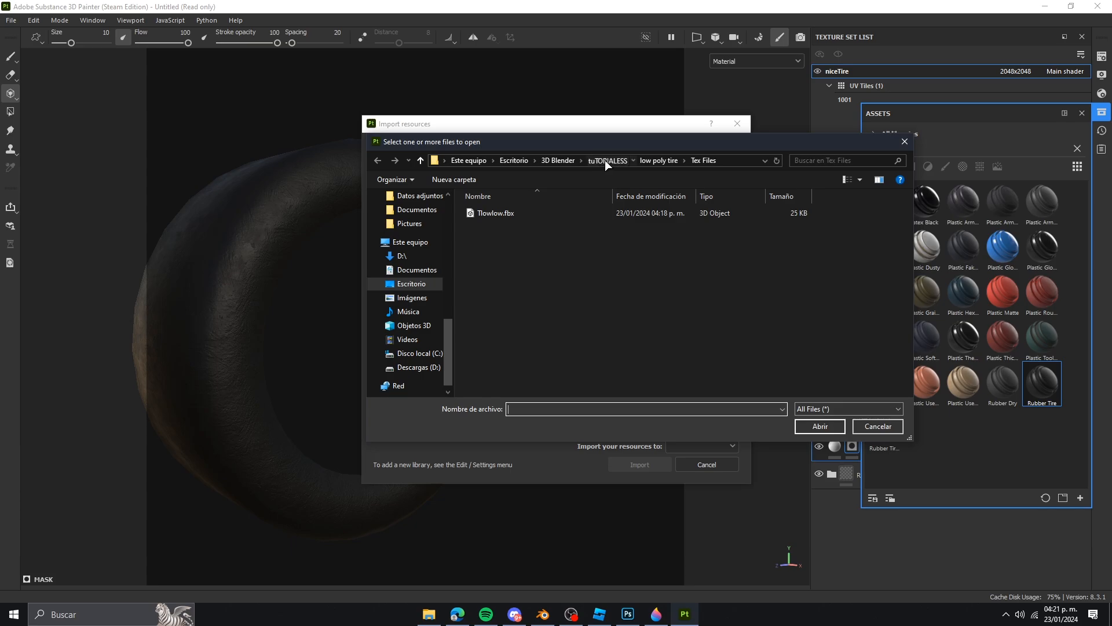
pyautogui.click(605, 160)
pyautogui.doubleClick(516, 213)
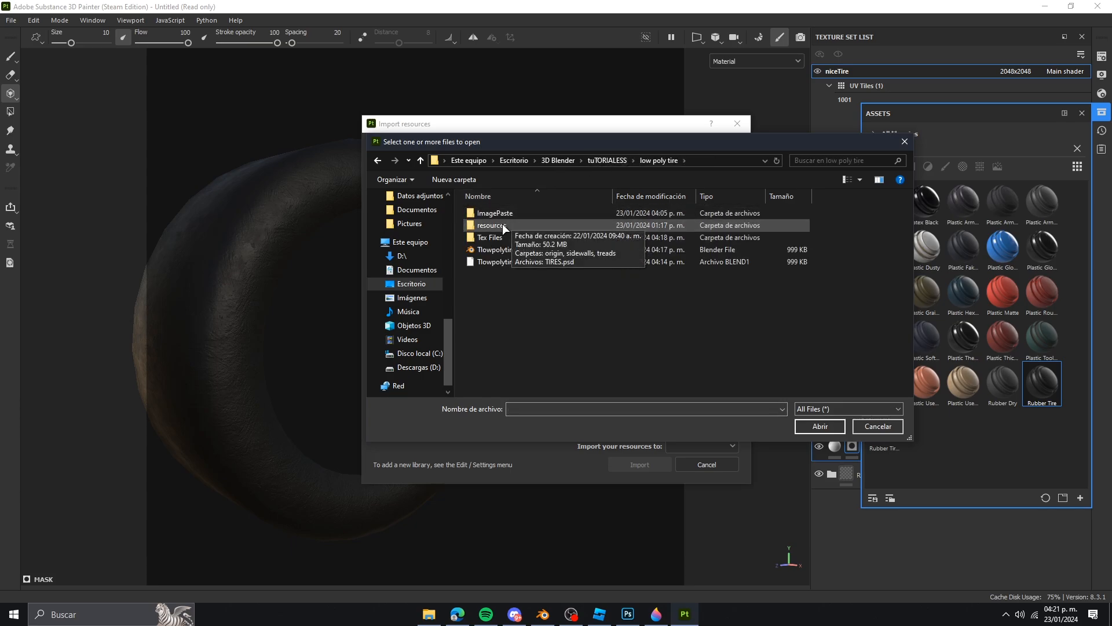
pyautogui.doubleClick(490, 225)
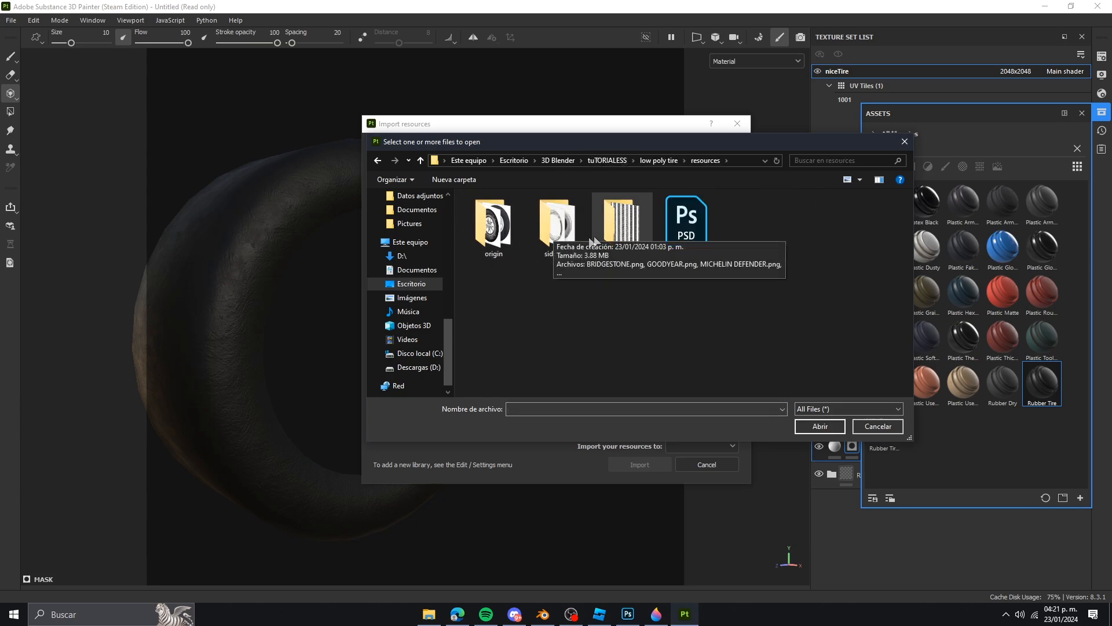
pyautogui.doubleClick(543, 230)
pyautogui.moveTo(815, 288); pyautogui.dragTo(459, 228)
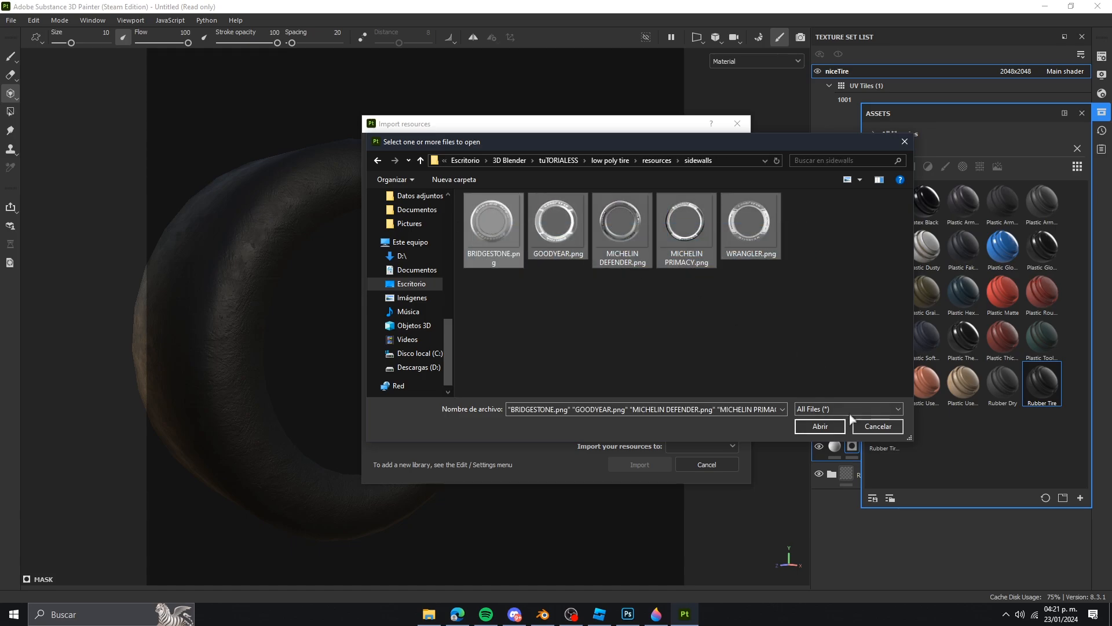
pyautogui.click(832, 423)
# Step: Add tire treads.png from the resources/treads folder to the resource import
pyautogui.click(622, 151)
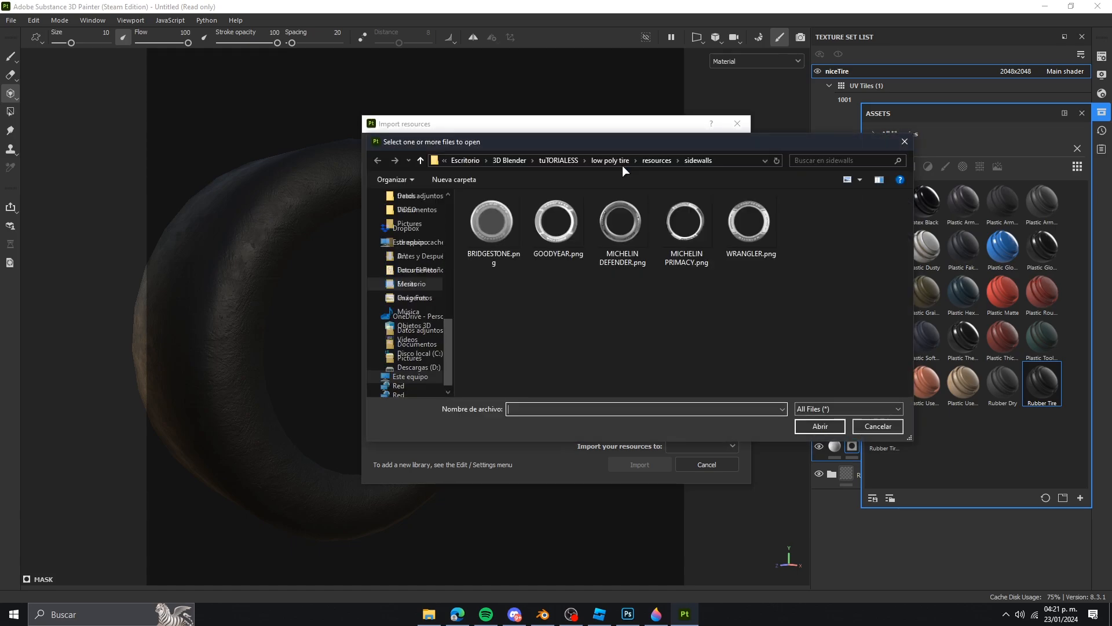
pyautogui.click(651, 159)
pyautogui.doubleClick(631, 243)
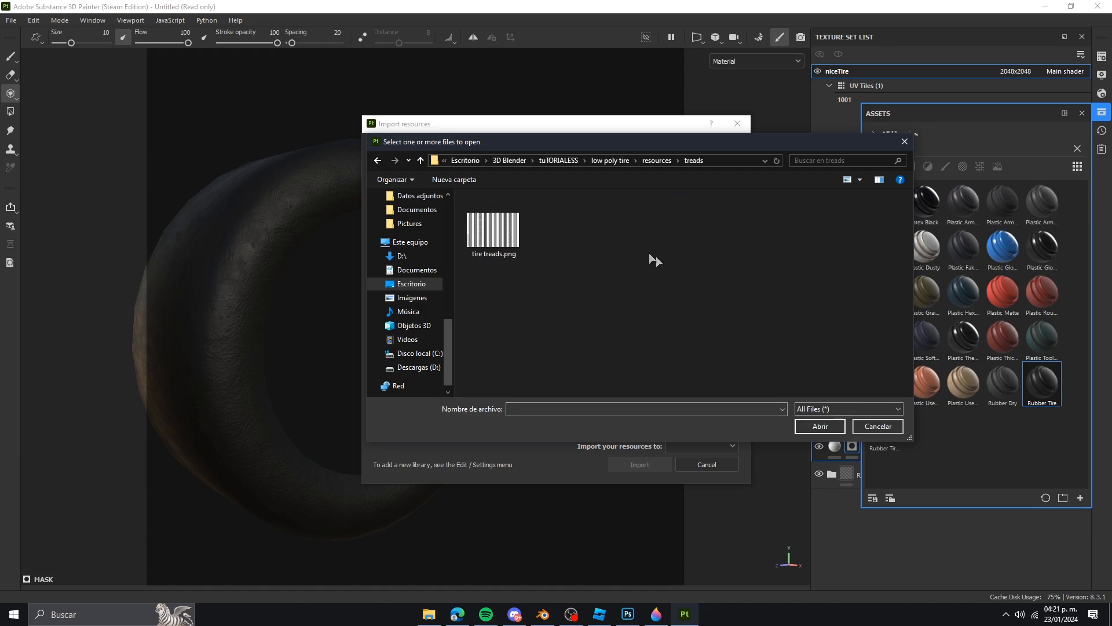
pyautogui.doubleClick(486, 226)
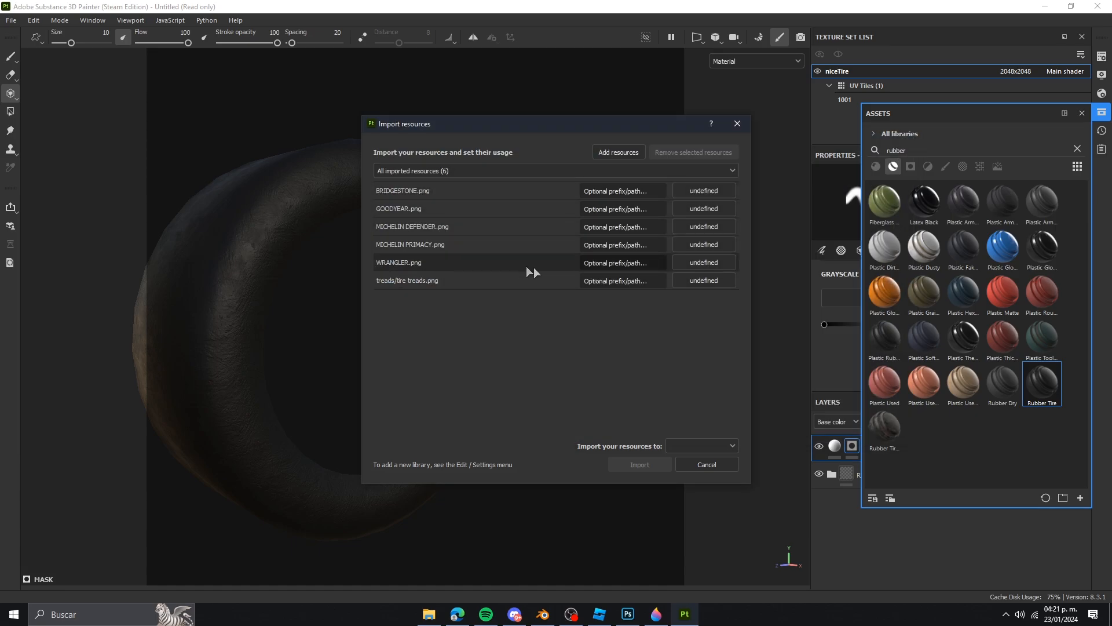
# Step: Set the usage of all five sidewall images and the tire treads image to alpha in the resource import
pyautogui.click(705, 191)
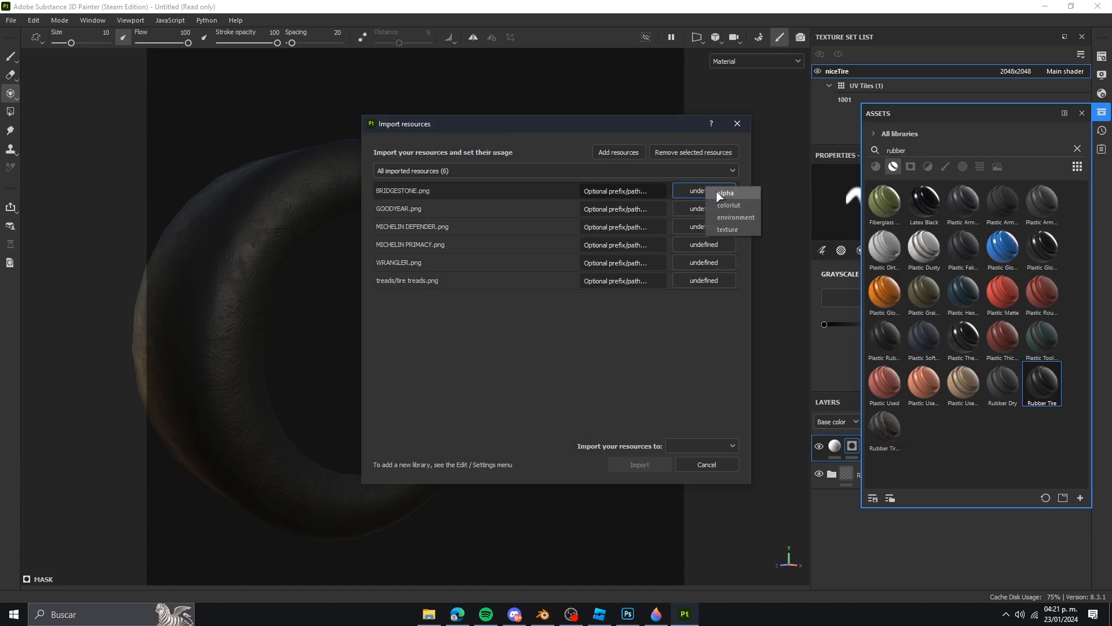
pyautogui.click(724, 193)
pyautogui.click(718, 209)
pyautogui.click(729, 211)
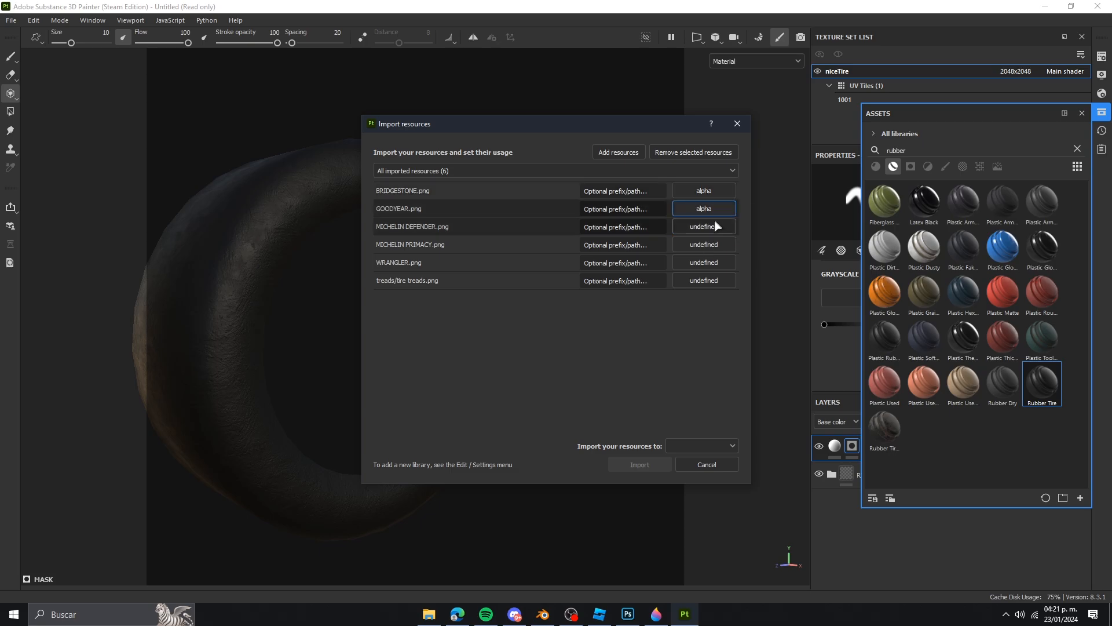
pyautogui.click(717, 226)
pyautogui.click(725, 230)
pyautogui.click(727, 246)
pyautogui.click(725, 249)
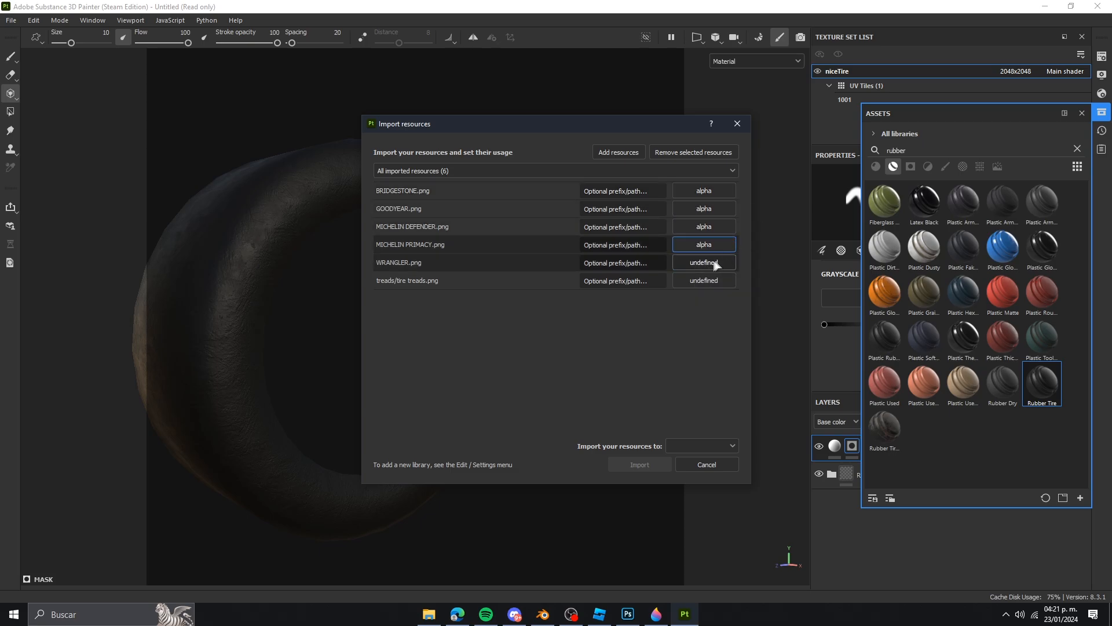
pyautogui.click(714, 263)
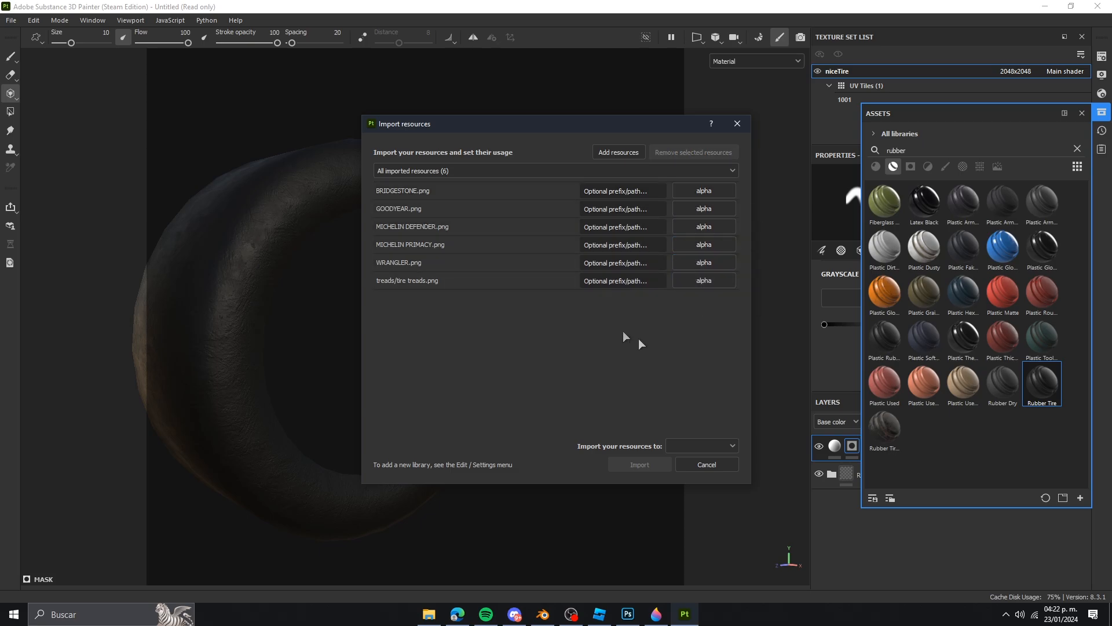
# Step: Import the six alphas into the library 'your_assets' and clear their selection in the assets
pyautogui.click(695, 446)
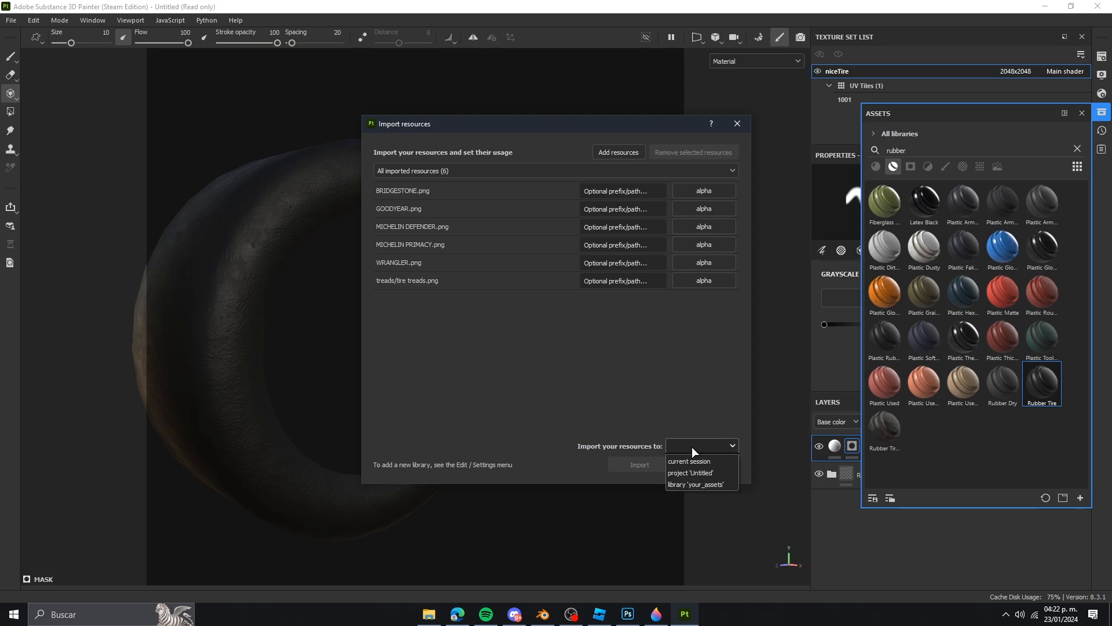
pyautogui.click(688, 485)
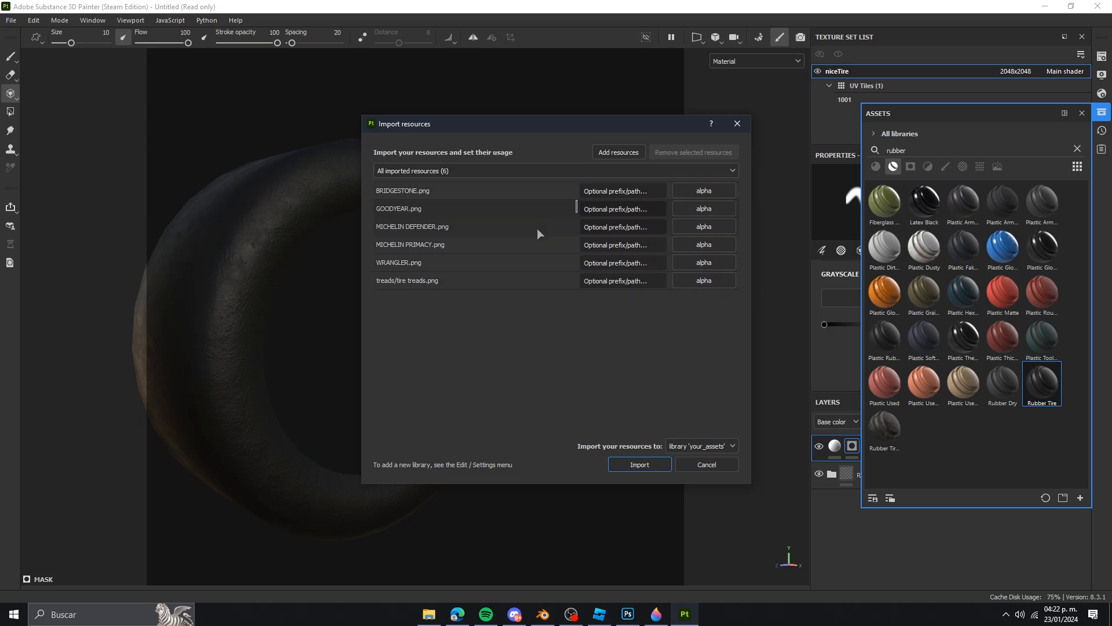
pyautogui.click(706, 464)
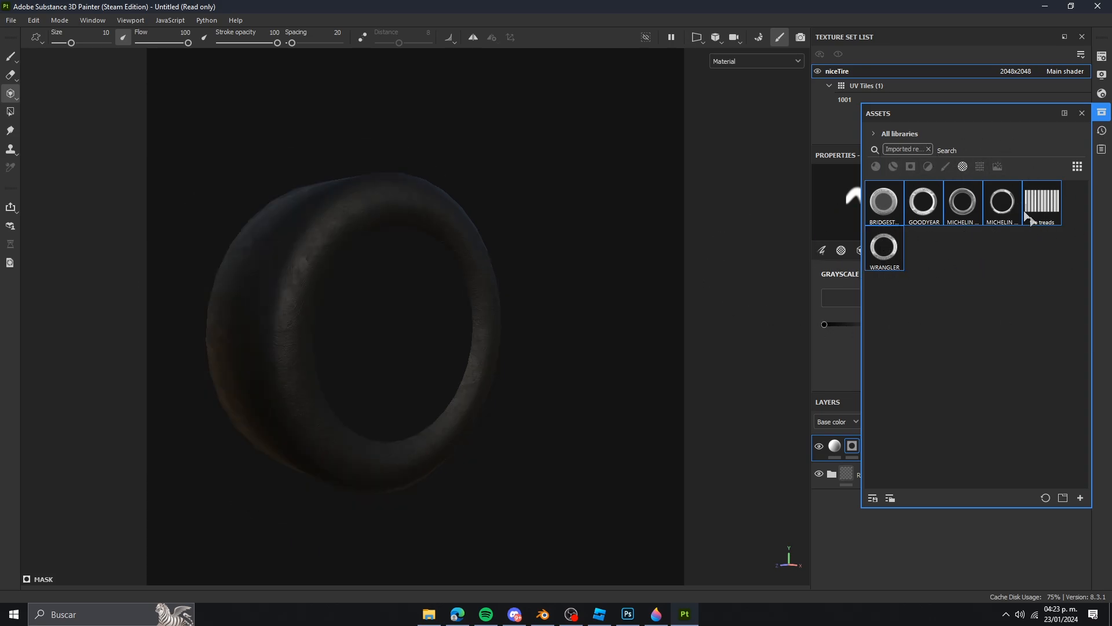
pyautogui.click(985, 254)
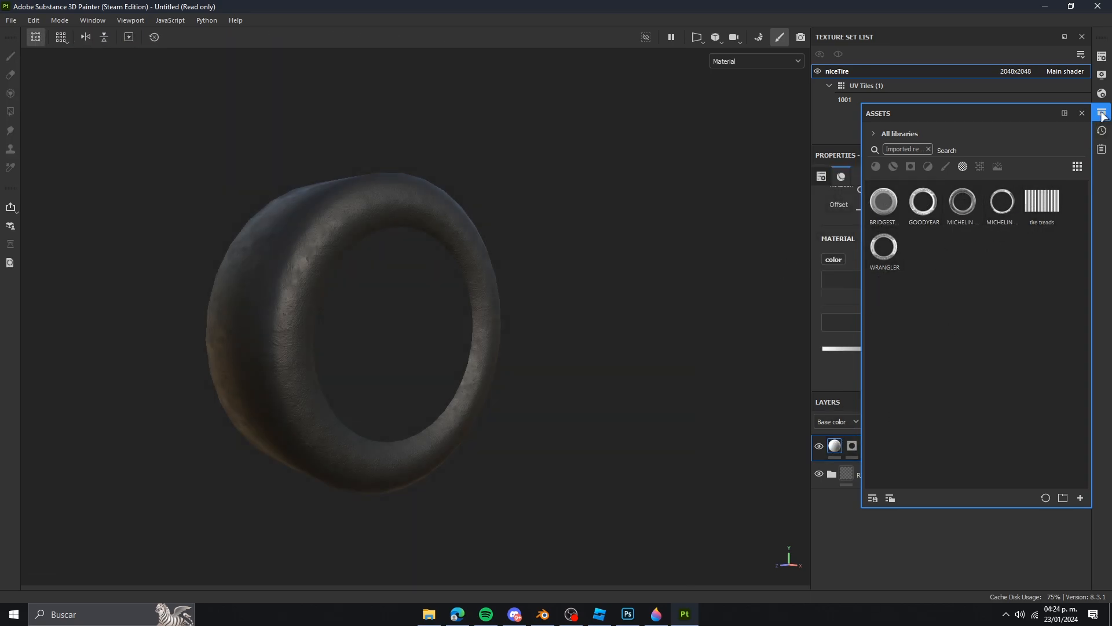
# Step: Rename the fill layer above Rubber Tire to TREADS
pyautogui.click(835, 447)
pyautogui.doubleClick(880, 449)
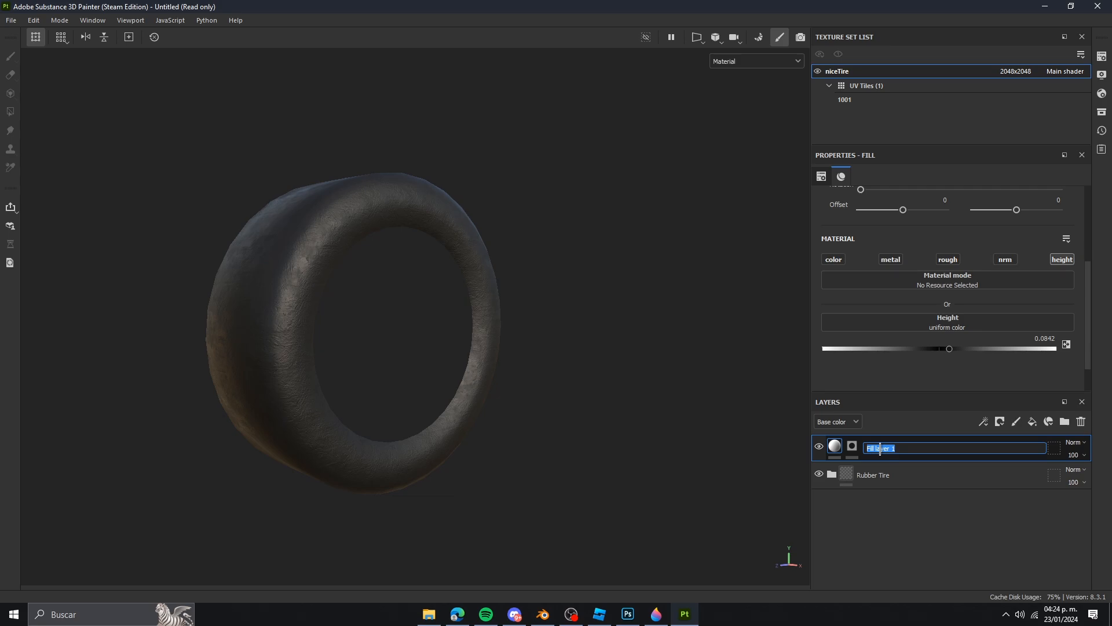
pyautogui.press('capslock')
pyautogui.write('TREADS')
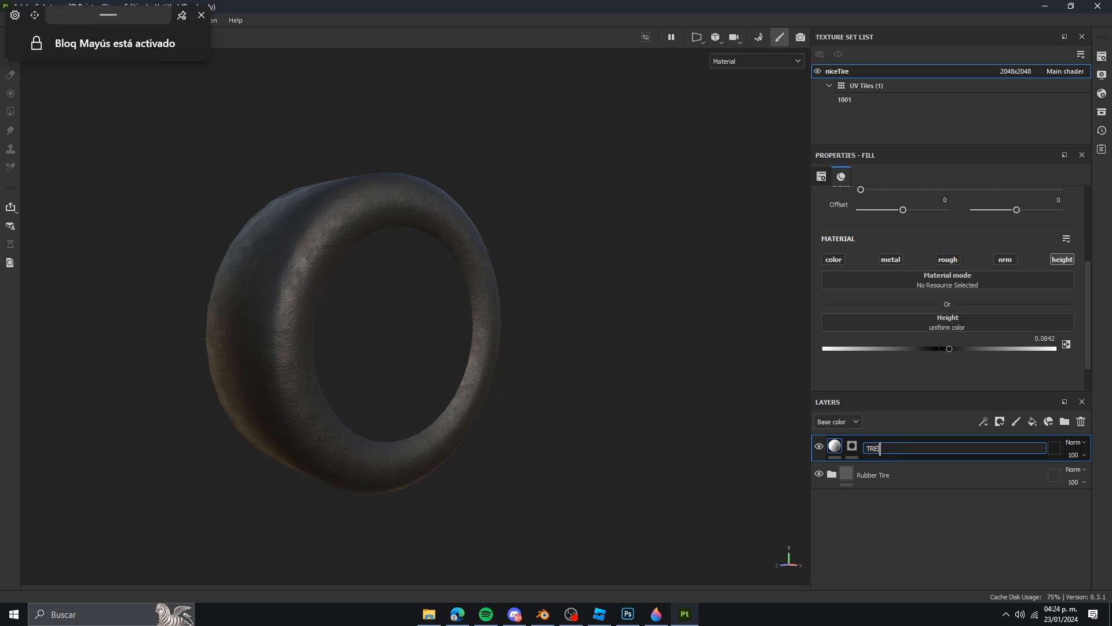
pyautogui.press('Return')
pyautogui.press('capslock')
# Step: Select the TREADS layer's mask and assign the imported tire treads alpha as the projection's grayscale image
pyautogui.scroll(-1, 898, 342)
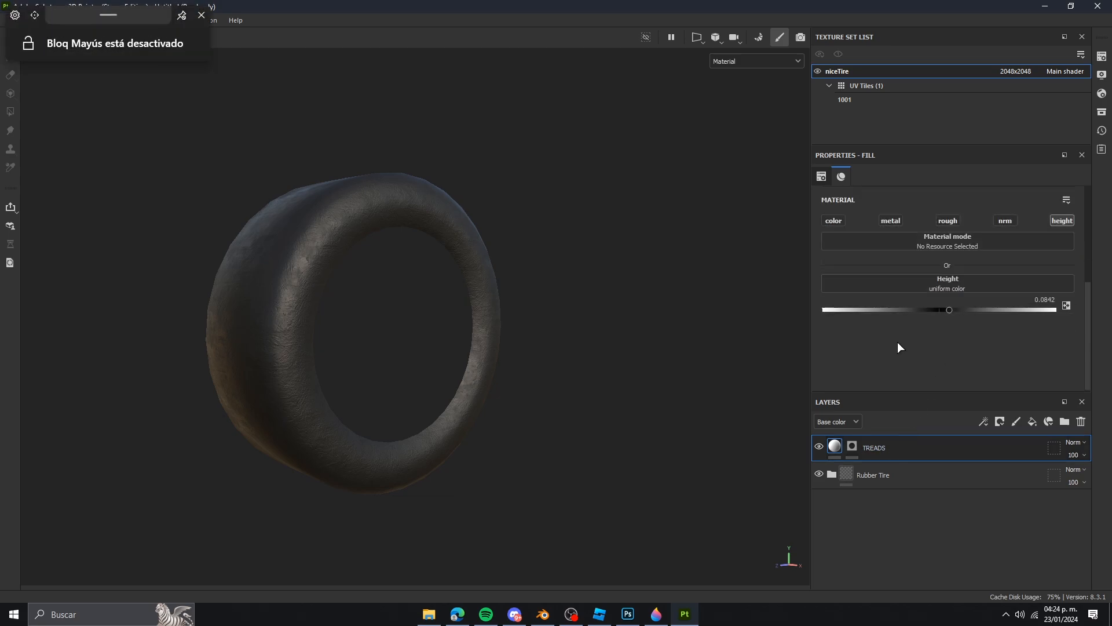
pyautogui.scroll(2, 903, 348)
pyautogui.click(852, 446)
pyautogui.scroll(-1, 896, 363)
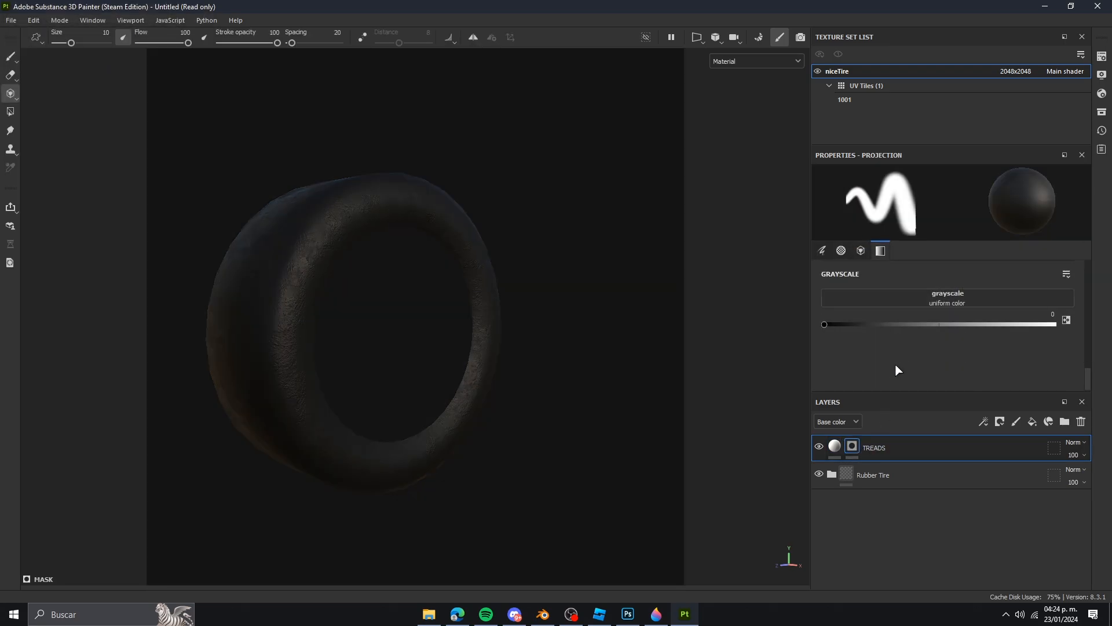
pyautogui.click(1103, 112)
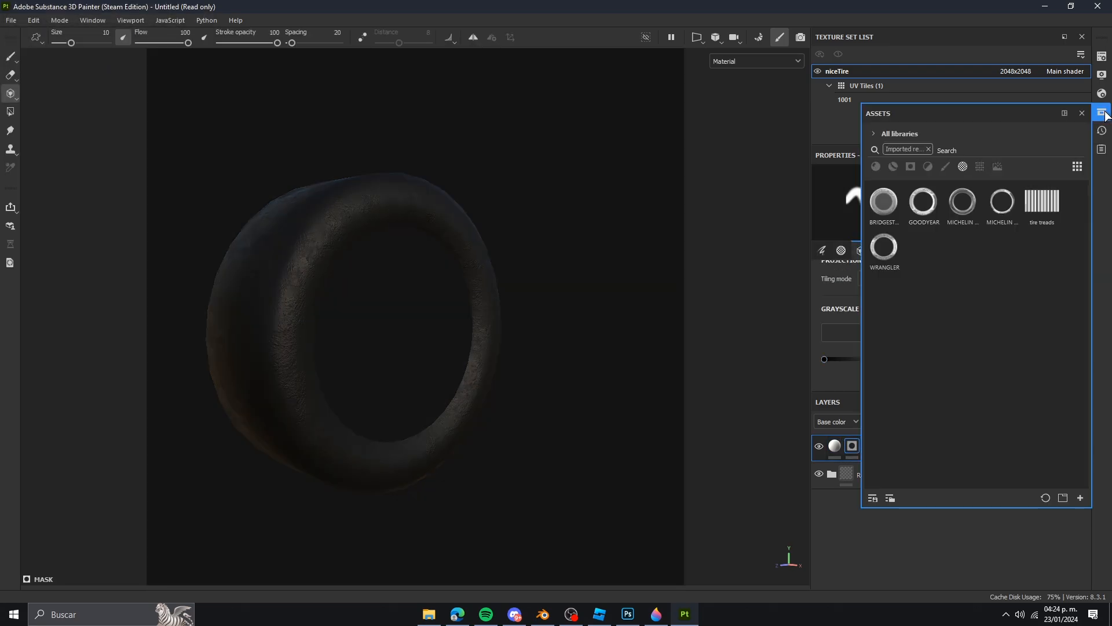
pyautogui.moveTo(1045, 202); pyautogui.dragTo(838, 329)
# Step: Switch the viewport to the 2D UV view and line up the tire's tread strip beneath the tread stencil
pyautogui.keyDown('alt'); pyautogui.moveTo(464, 255); pyautogui.dragTo(599, 284); pyautogui.keyUp('alt')
pyautogui.keyDown('alt'); pyautogui.moveTo(598, 283); pyautogui.dragTo(518, 249, button='middle'); pyautogui.keyUp('alt')
pyautogui.keyDown('alt'); pyautogui.moveTo(509, 247); pyautogui.dragTo(547, 243); pyautogui.keyUp('alt')
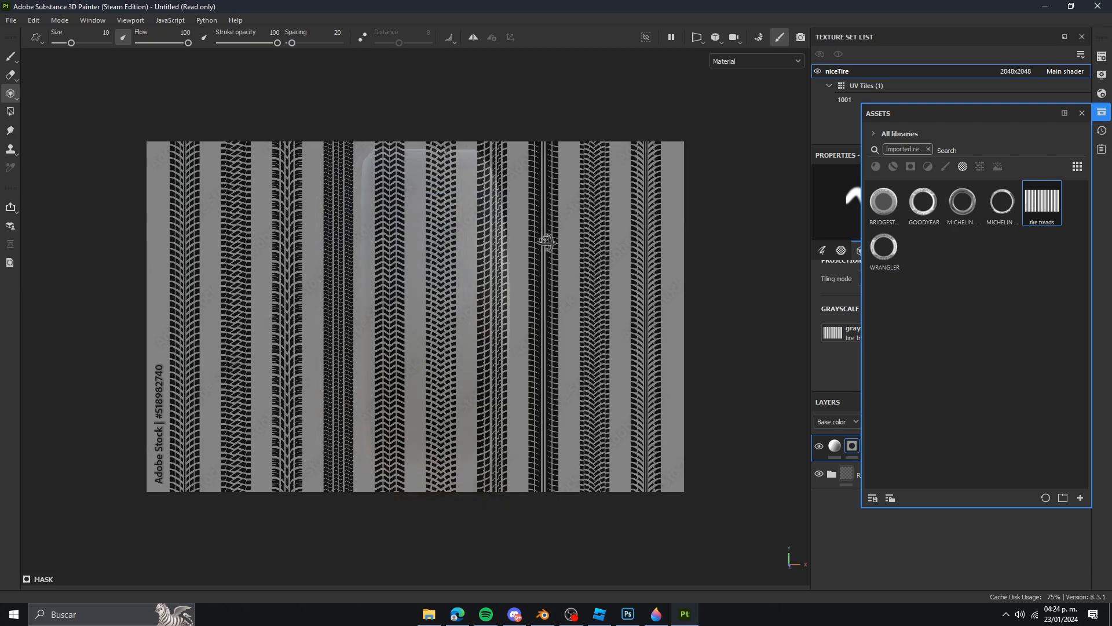
pyautogui.scroll(-1, 547, 243)
pyautogui.scroll(-1, 624, 216)
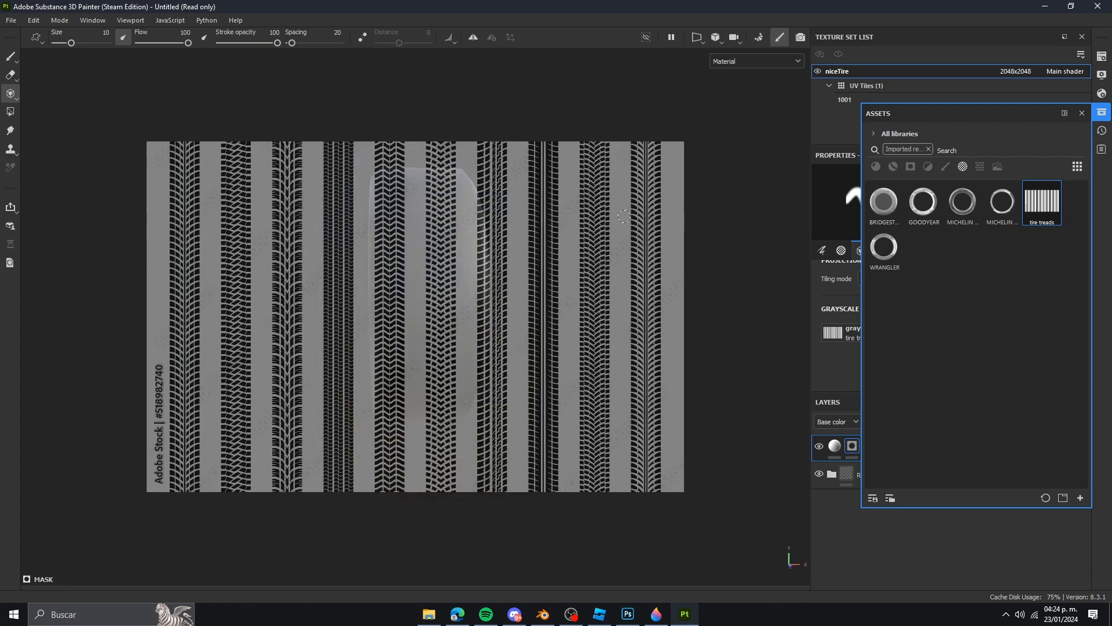
pyautogui.click(698, 34)
pyautogui.scroll(-3, 459, 266)
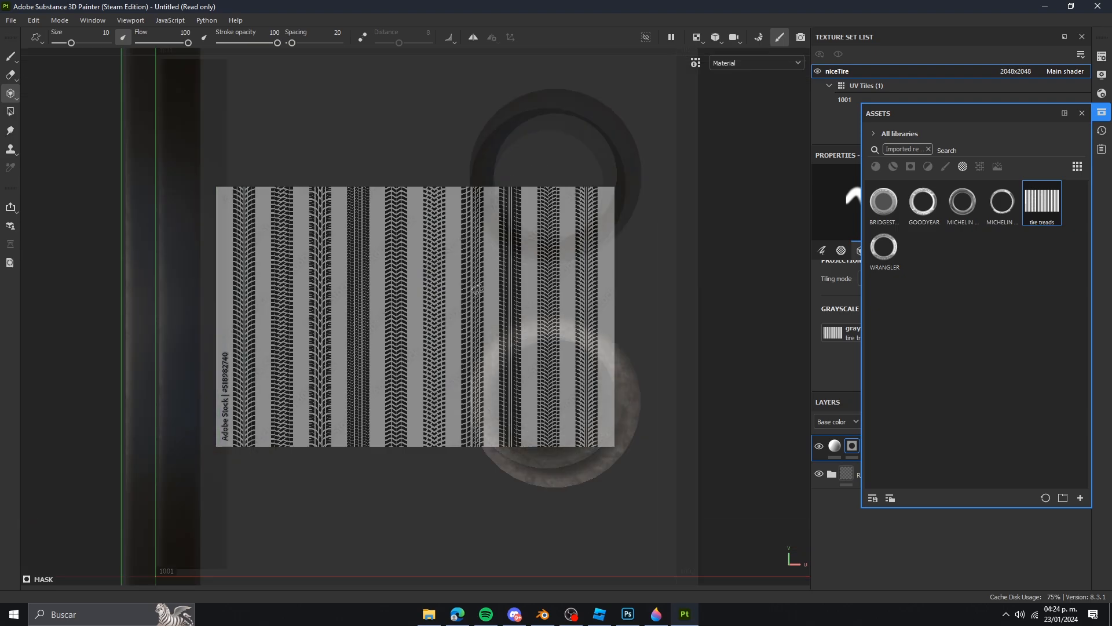
pyautogui.scroll(-3, 640, 255)
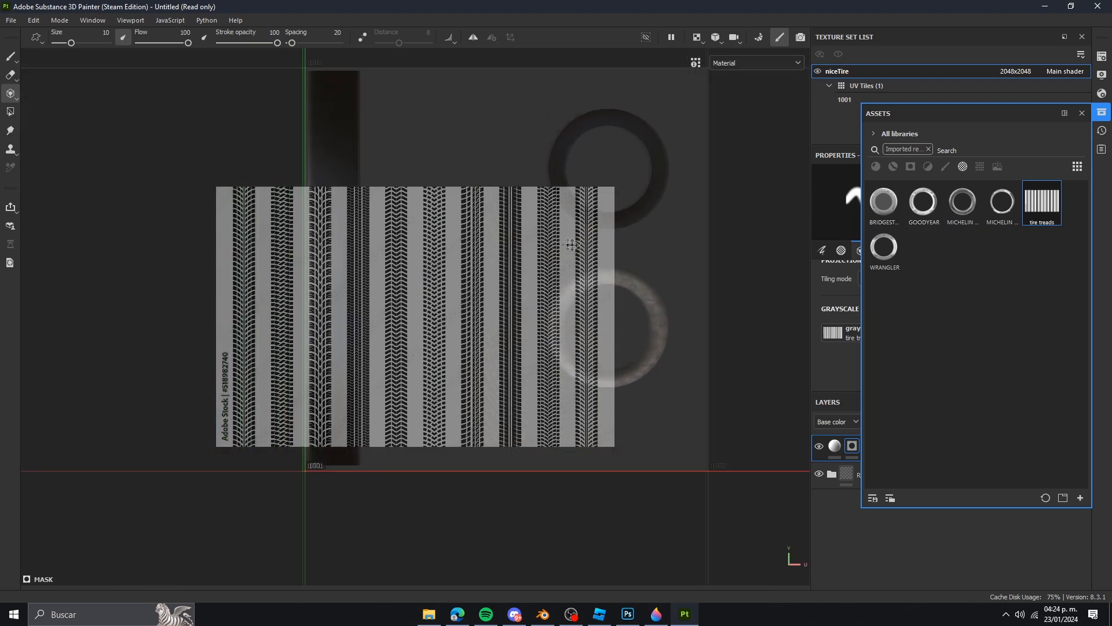
pyautogui.scroll(-1, 643, 280)
pyautogui.scroll(1, 627, 270)
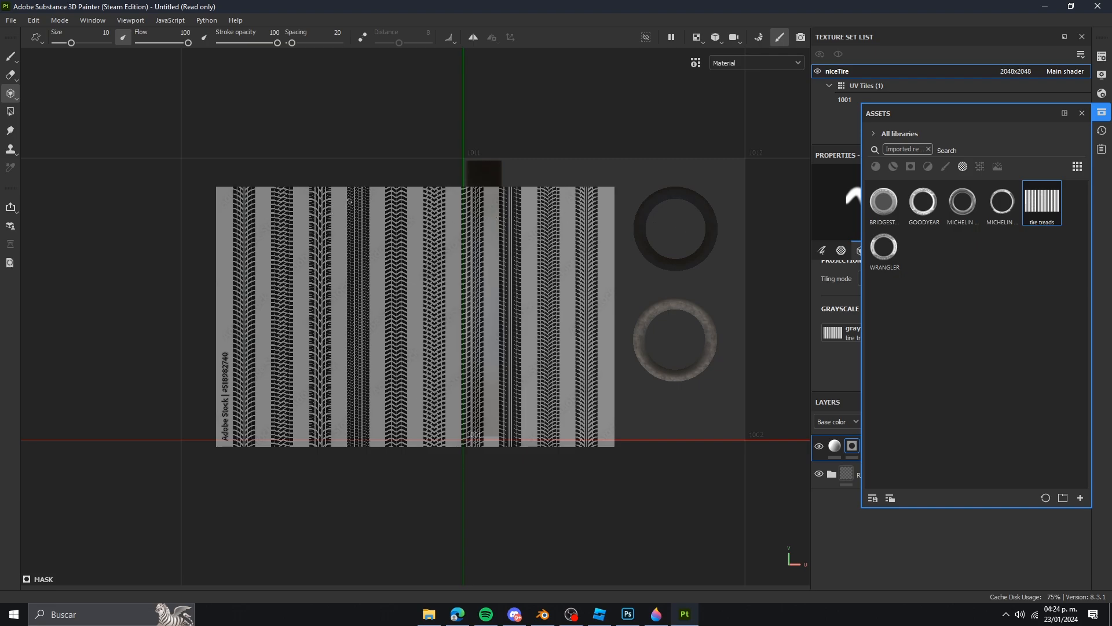
pyautogui.keyDown('alt'); pyautogui.moveTo(625, 241); pyautogui.dragTo(664, 267, button='middle'); pyautogui.keyUp('alt')
pyautogui.scroll(-1, 682, 259)
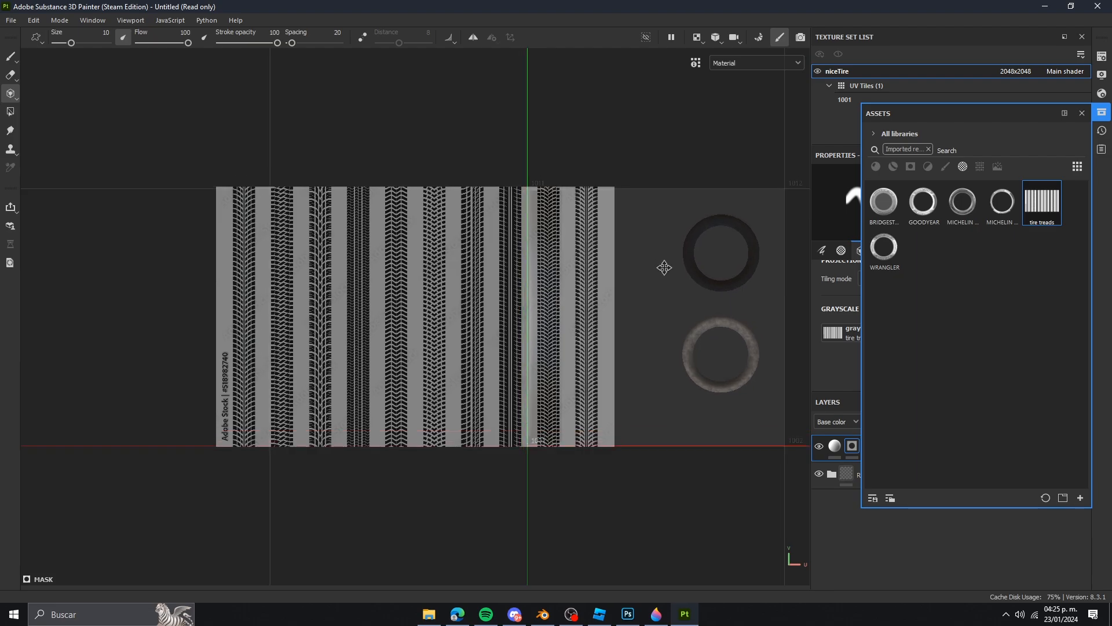
pyautogui.scroll(2, 686, 258)
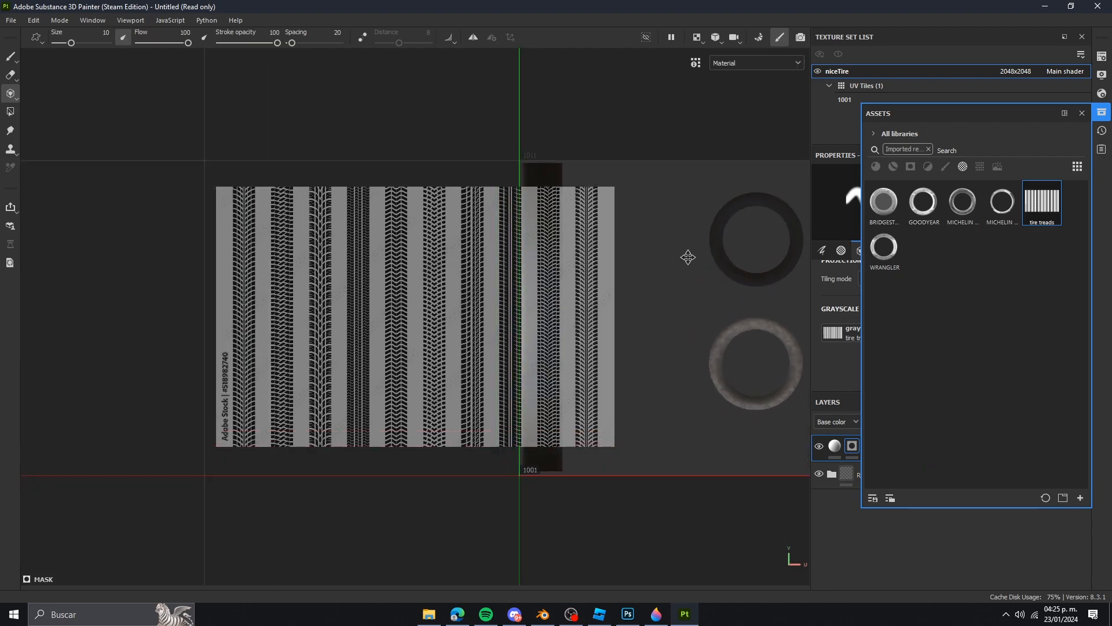
# Step: Enlarge the tread stencil and place the tire's UV strip under its second-to-last tread pattern
pyautogui.press('s')
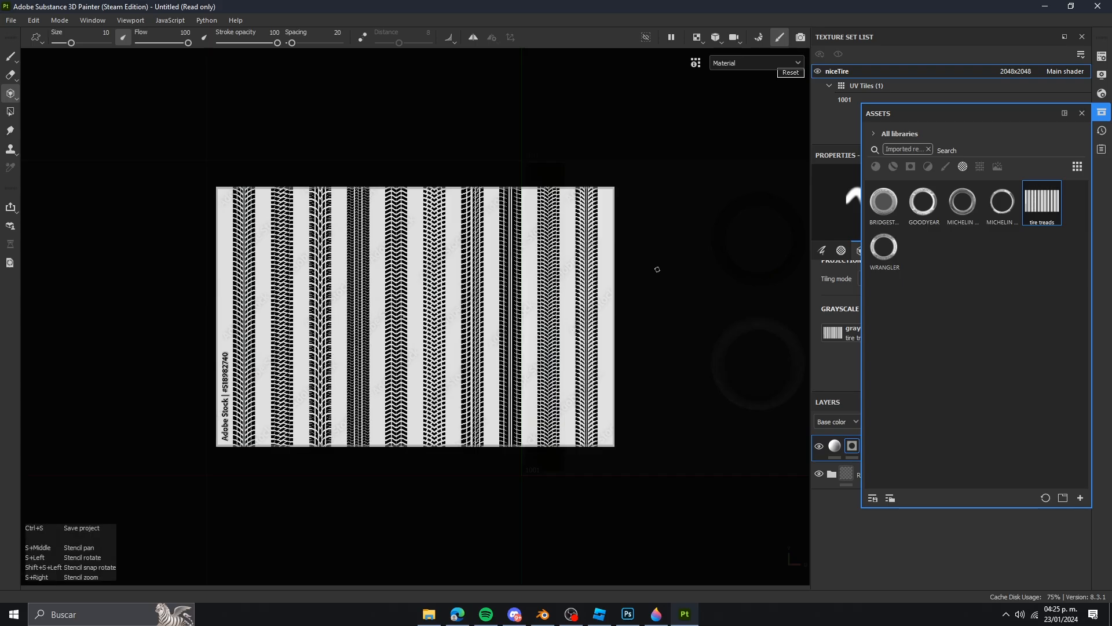
pyautogui.moveTo(637, 273); pyautogui.dragTo(659, 293, button='right')
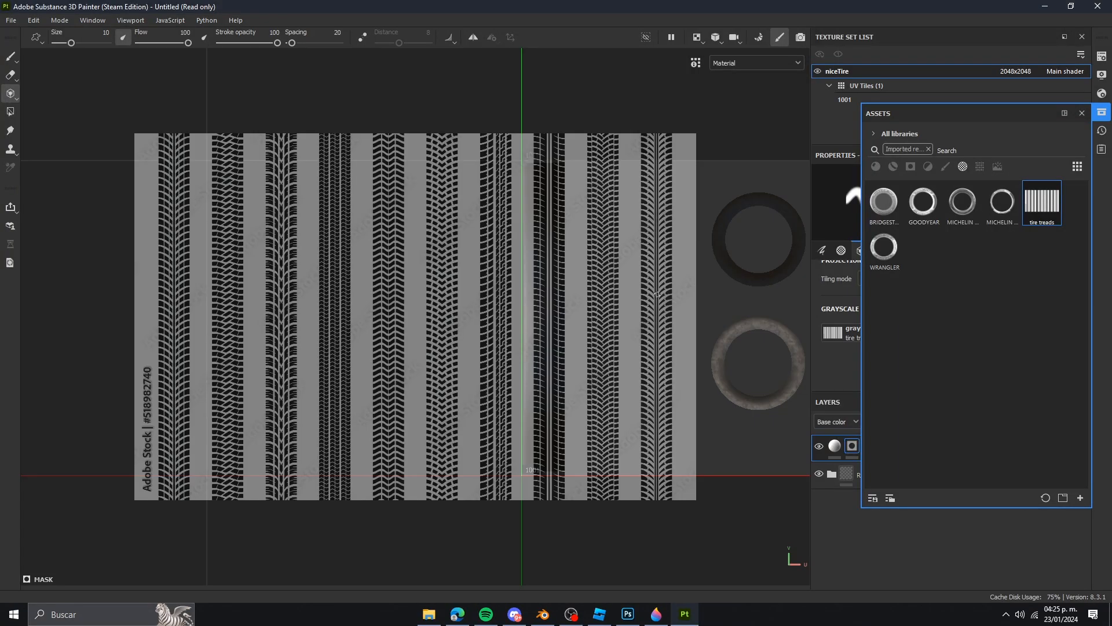
pyautogui.keyDown('alt'); pyautogui.moveTo(655, 292); pyautogui.dragTo(695, 279, button='middle'); pyautogui.keyUp('alt')
pyautogui.press('s')
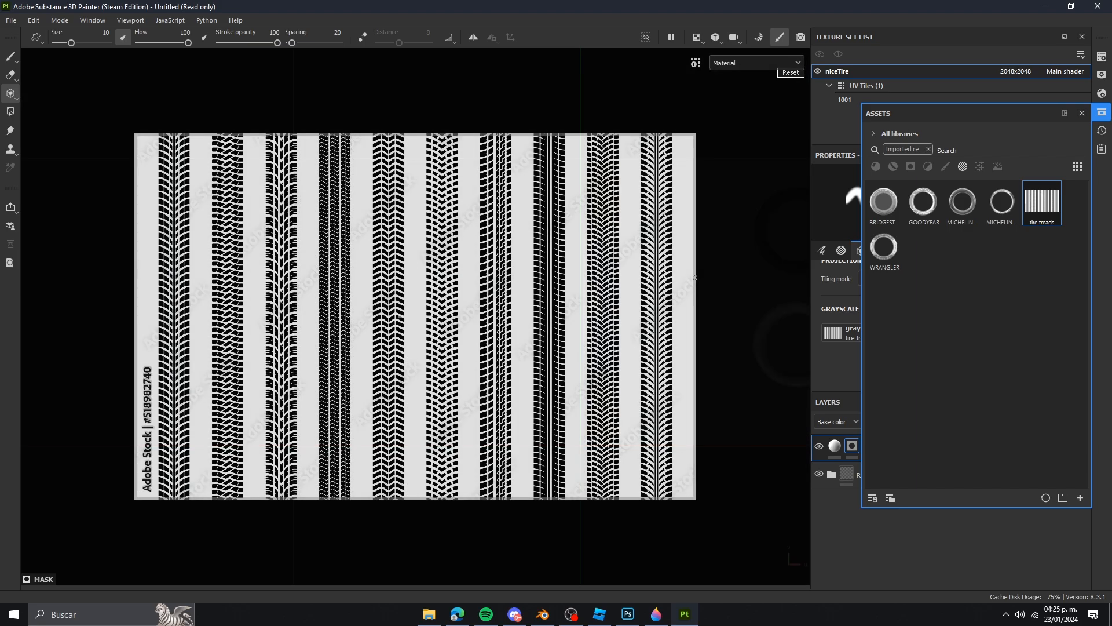
pyautogui.scroll(2, 695, 278)
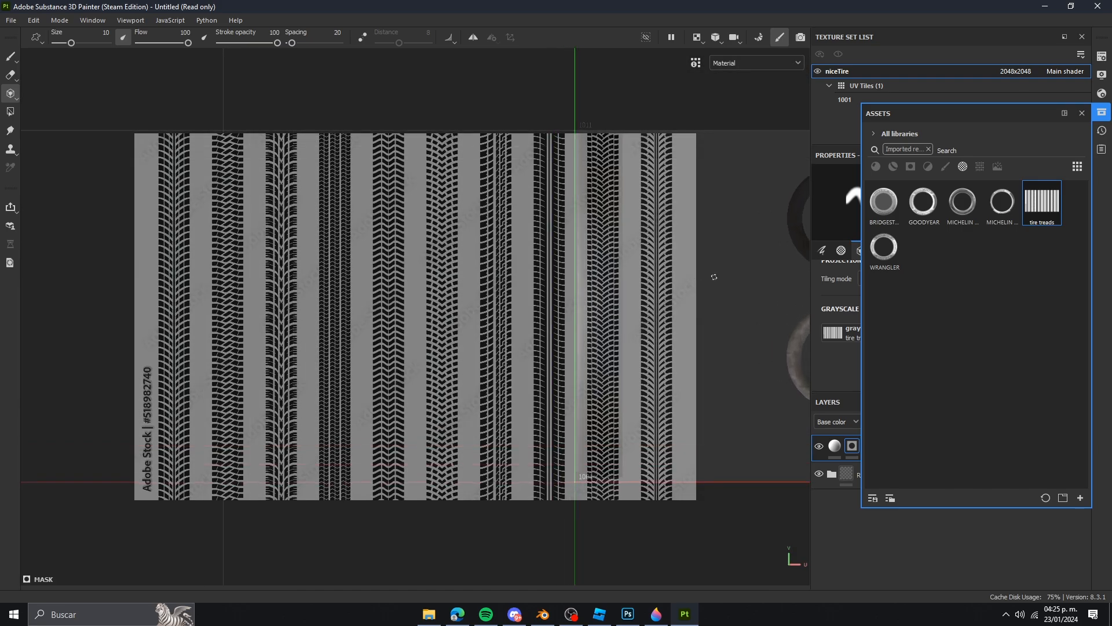
pyautogui.press('s')
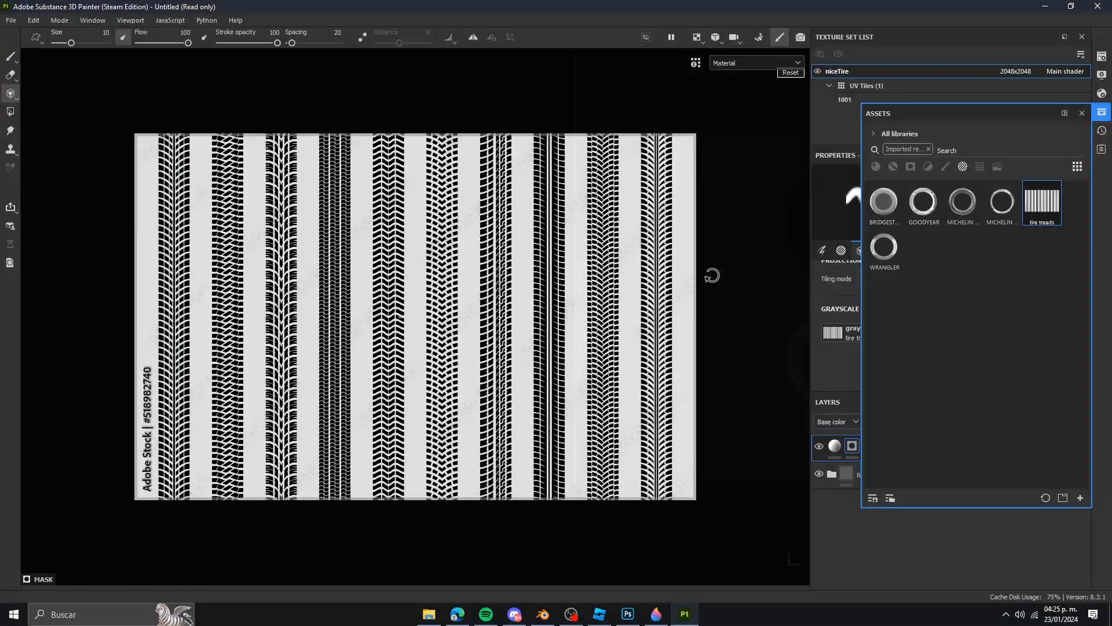
pyautogui.moveTo(693, 280); pyautogui.dragTo(705, 291, button='right')
pyautogui.moveTo(704, 292); pyautogui.dragTo(736, 289, button='middle')
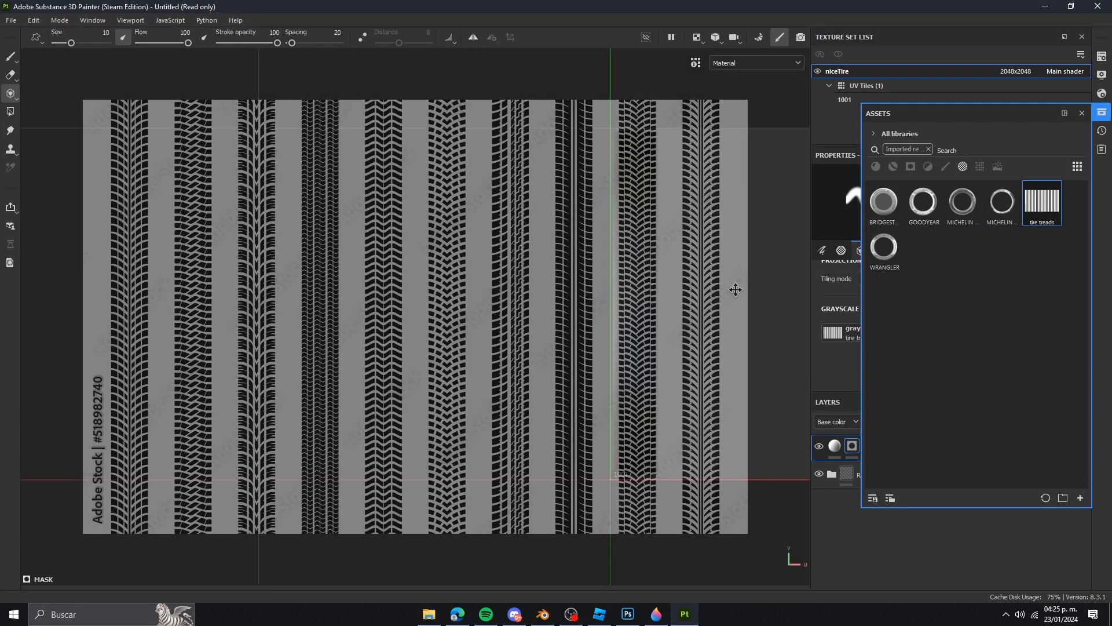
# Step: Fine-tune the stencil scale and the UV strip's alignment so the second-to-last tread pattern covers the strip's full width and height
pyautogui.press('s')
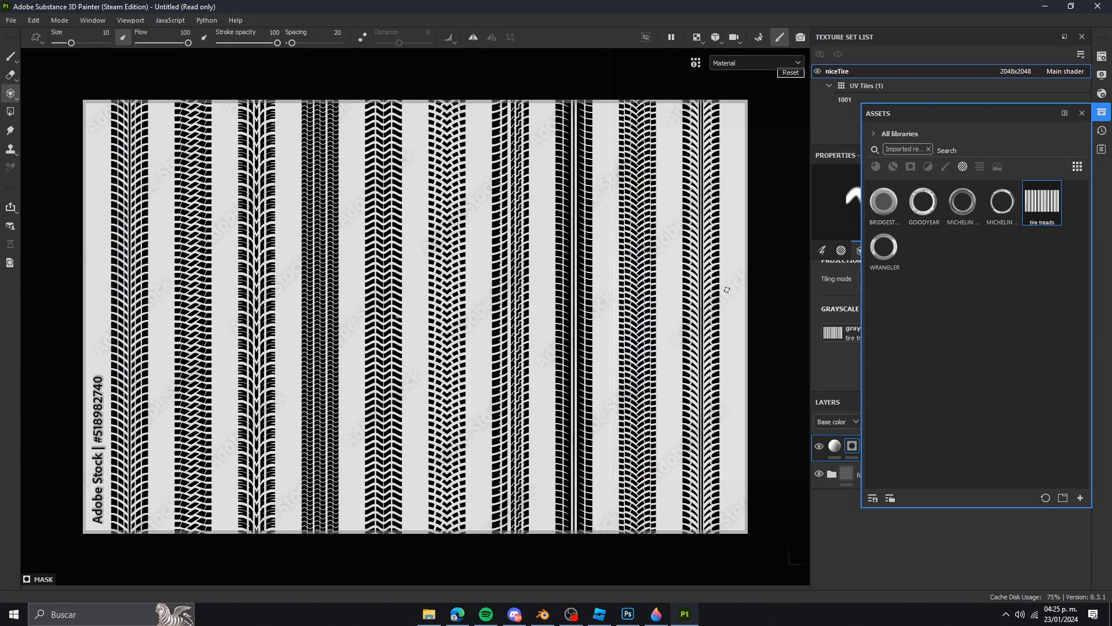
pyautogui.moveTo(726, 290); pyautogui.dragTo(725, 291, button='right')
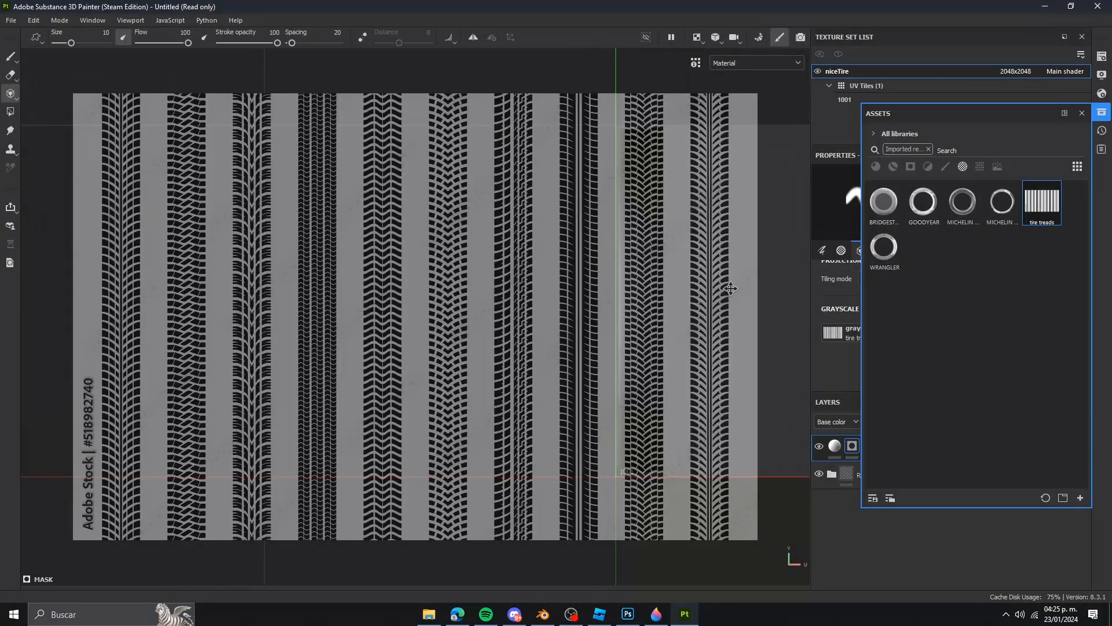
pyautogui.moveTo(731, 288); pyautogui.dragTo(733, 273, button='middle')
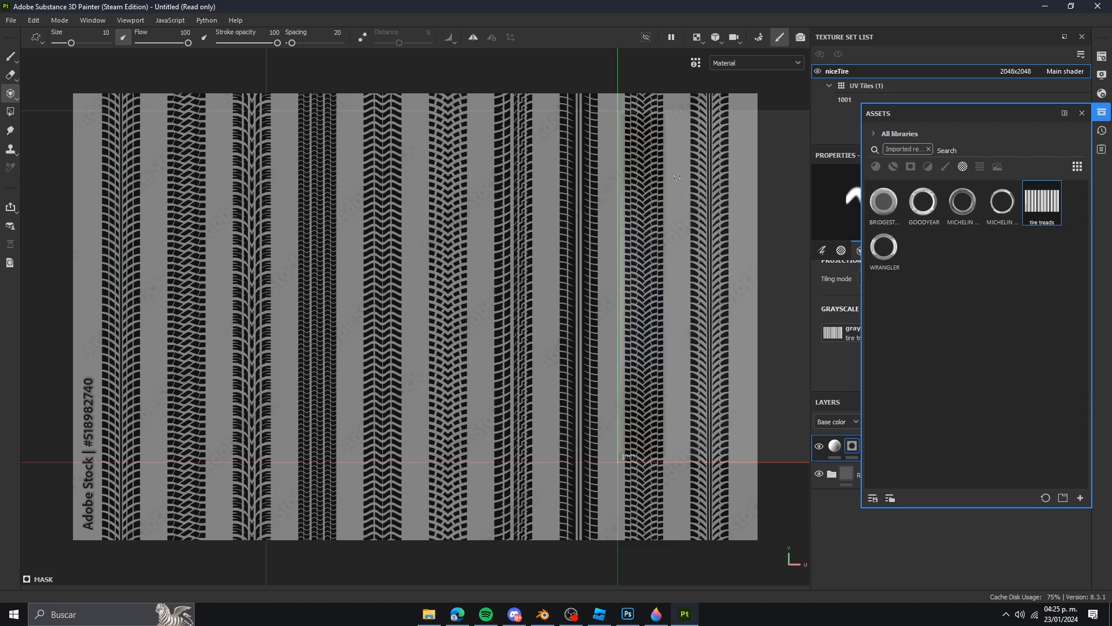
pyautogui.press('s')
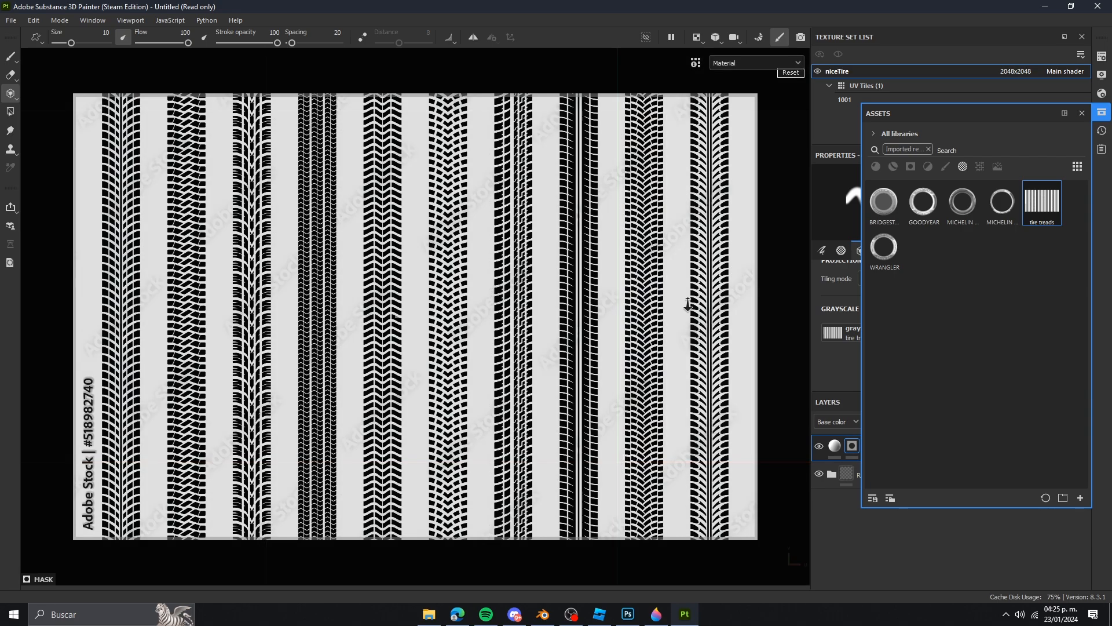
pyautogui.moveTo(688, 304); pyautogui.dragTo(690, 306, button='right')
pyautogui.keyDown('alt'); pyautogui.moveTo(703, 295); pyautogui.dragTo(706, 295, button='middle'); pyautogui.keyUp('alt')
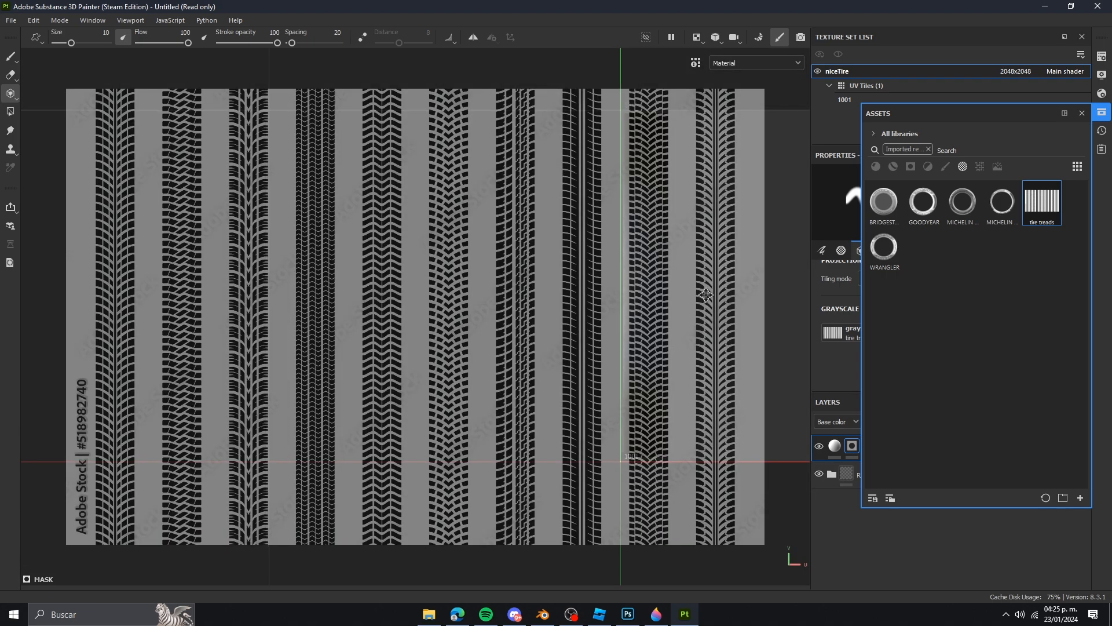
pyautogui.keyDown('alt'); pyautogui.moveTo(701, 268); pyautogui.dragTo(697, 266, button='right'); pyautogui.keyUp('alt')
pyautogui.keyDown('alt'); pyautogui.moveTo(697, 266); pyautogui.dragTo(695, 265, button='middle'); pyautogui.keyUp('alt')
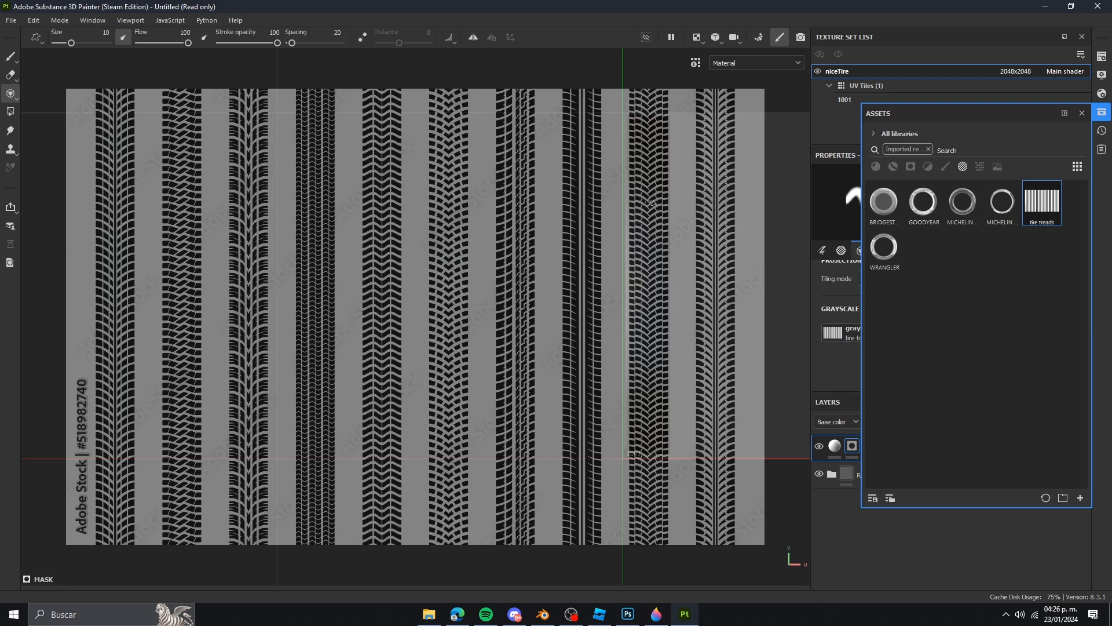
# Step: Set the projection brush size to 100 and paint the tread pattern onto the TREADS mask along the UV strip
pyautogui.press('ctrl')
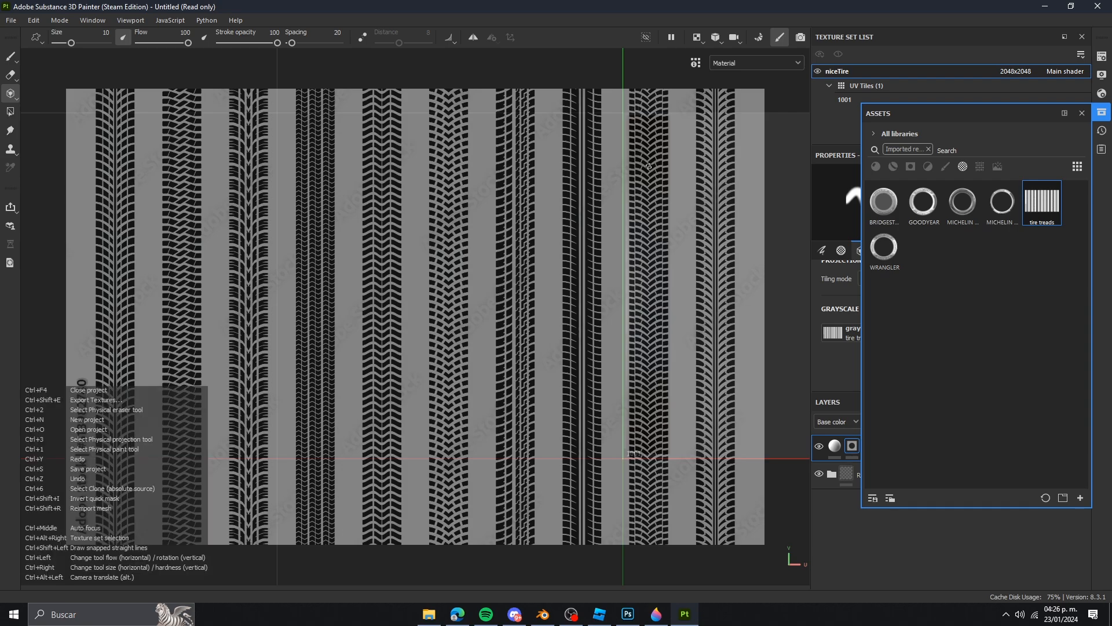
pyautogui.keyDown('ctrl'); pyautogui.moveTo(634, 197); pyautogui.dragTo(718, 197, button='right'); pyautogui.keyUp('ctrl')
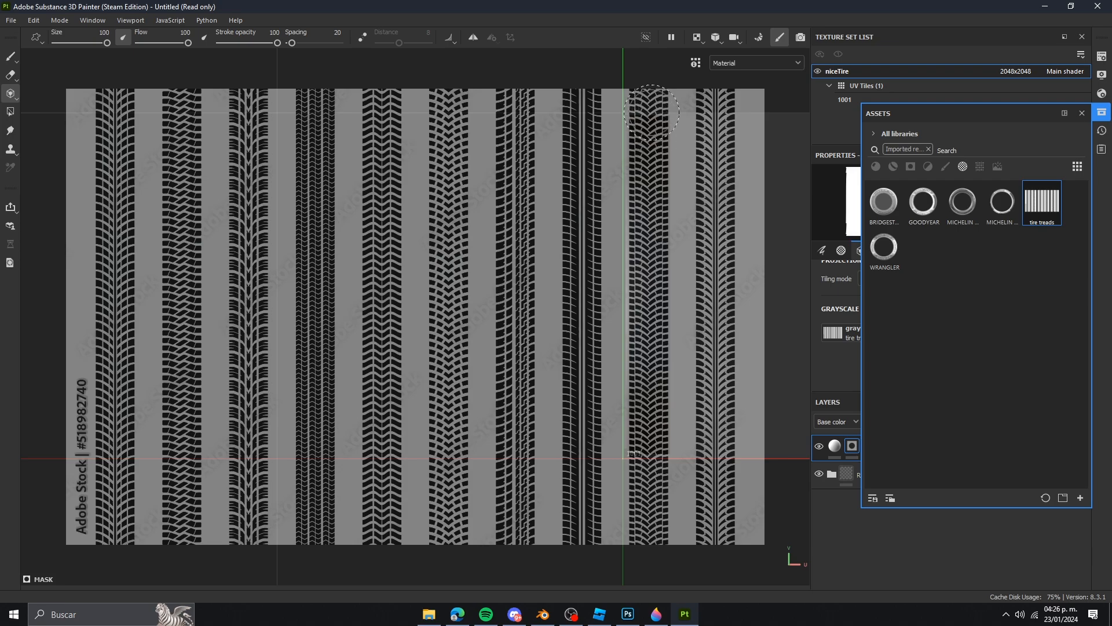
pyautogui.moveTo(652, 113); pyautogui.dragTo(647, 182)
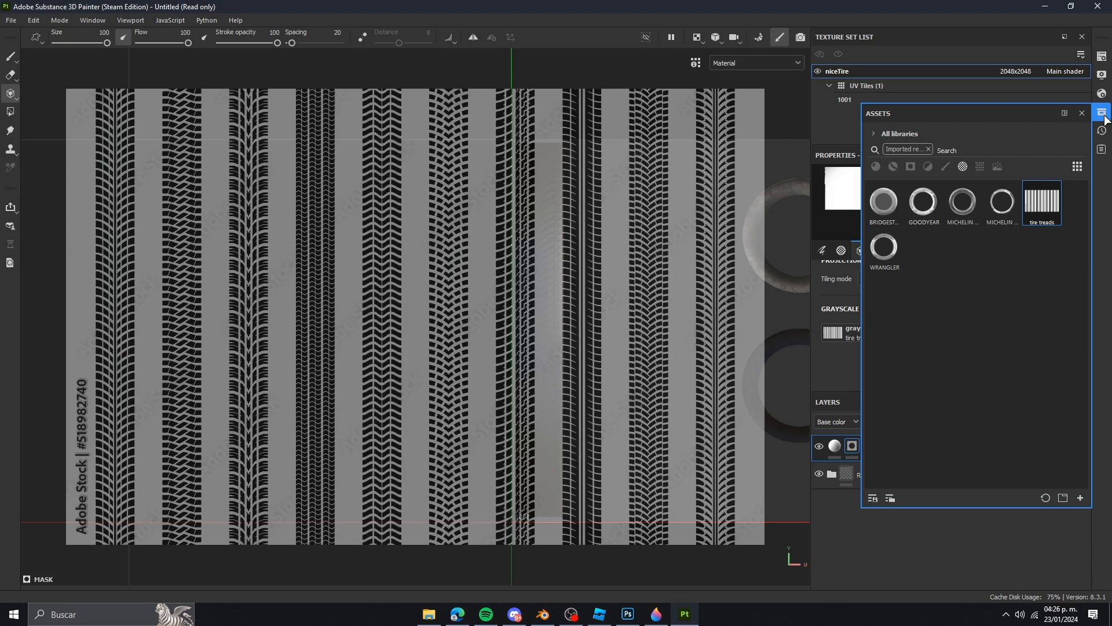
# Step: Close the asset library and inspect the painted tread strip and both sidewall rings in the UV layout without the stencil
pyautogui.click(1101, 113)
pyautogui.keyDown('alt'); pyautogui.moveTo(771, 223); pyautogui.dragTo(513, 225, button='middle'); pyautogui.keyUp('alt')
pyautogui.scroll(2, 512, 225)
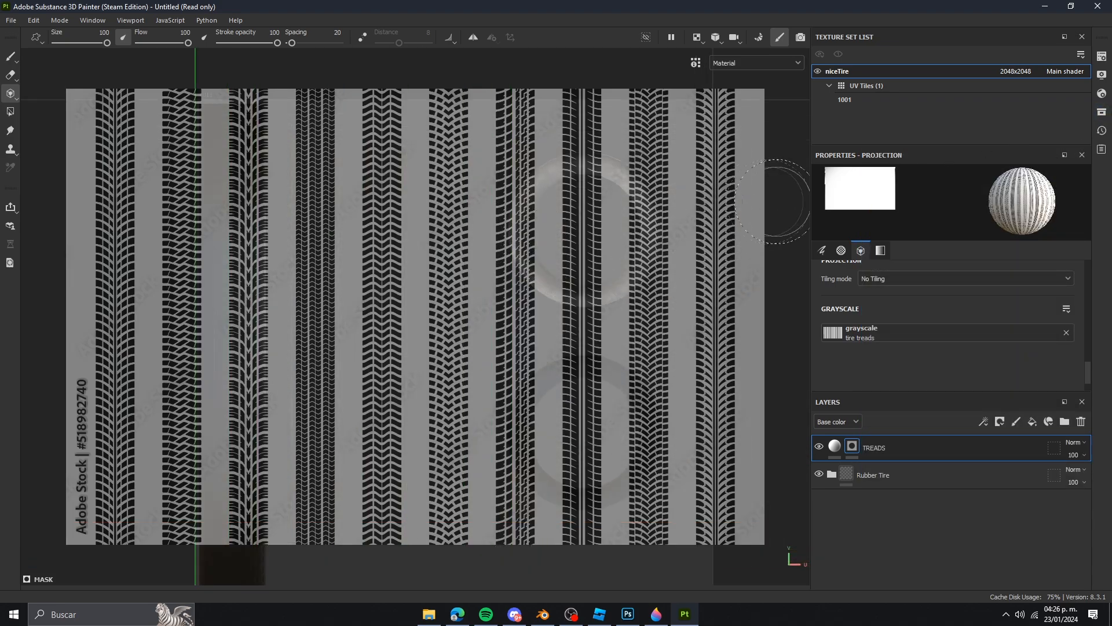
pyautogui.click(836, 446)
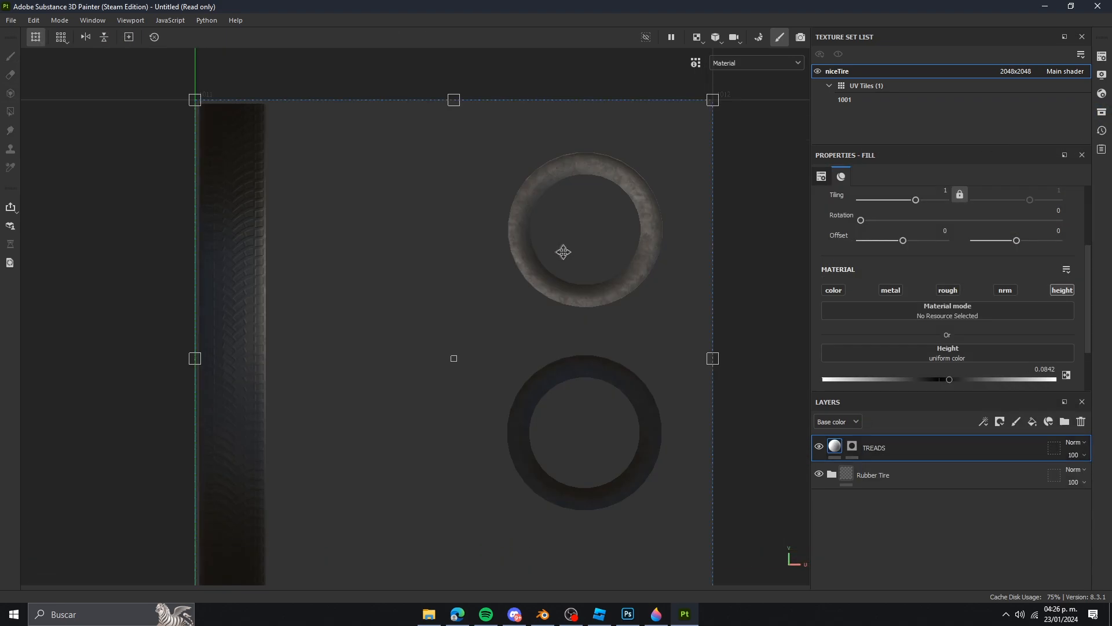
pyautogui.keyDown('alt'); pyautogui.moveTo(627, 228); pyautogui.dragTo(508, 285, button='middle'); pyautogui.keyUp('alt')
pyautogui.scroll(3, 510, 284)
pyautogui.scroll(-2, 426, 353)
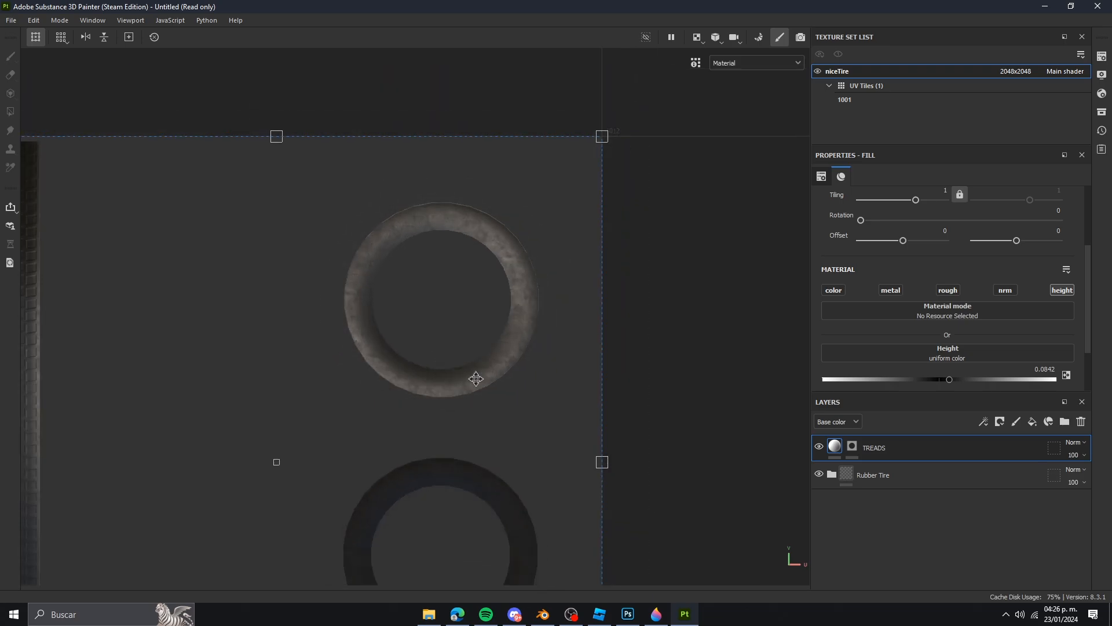
pyautogui.keyDown('alt'); pyautogui.moveTo(490, 389); pyautogui.dragTo(535, 234, button='middle'); pyautogui.keyUp('alt')
pyautogui.click(852, 446)
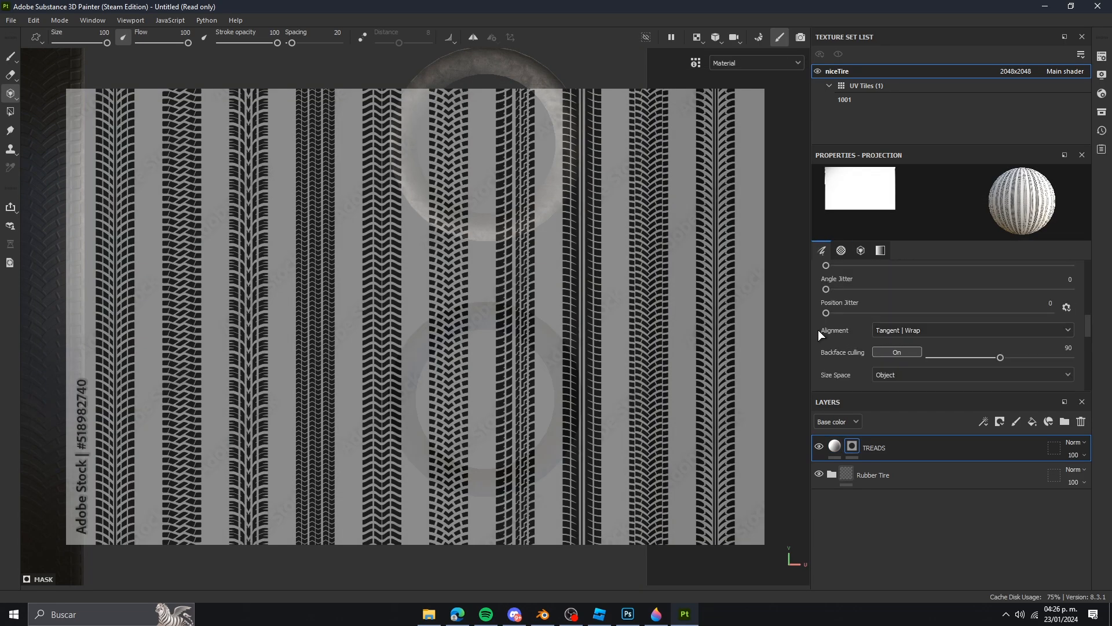
pyautogui.click(913, 330)
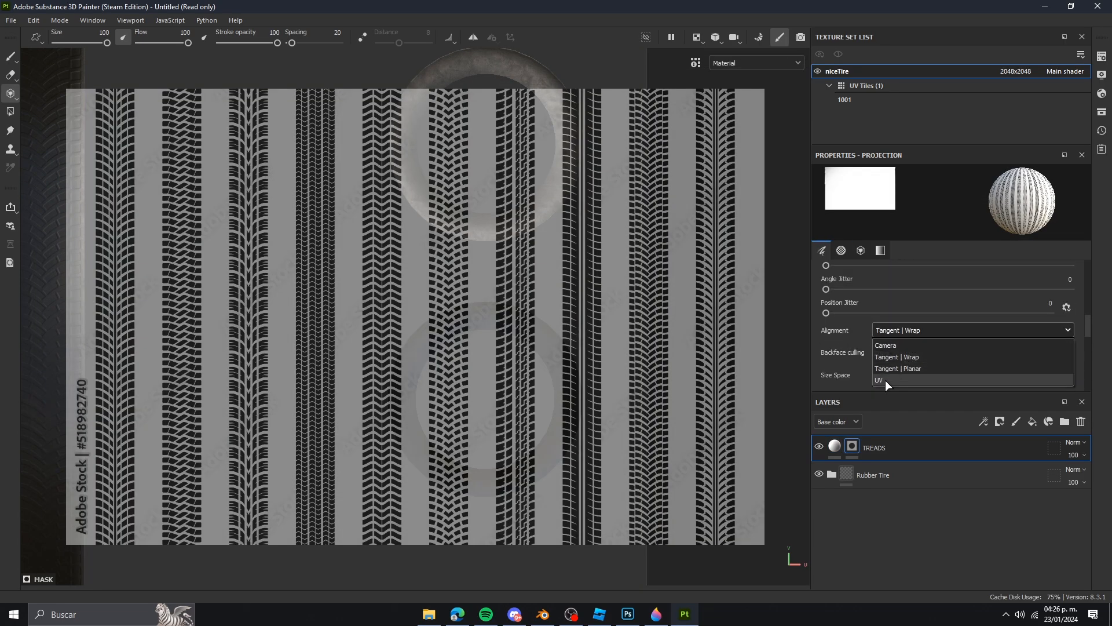
pyautogui.click(830, 323)
pyautogui.scroll(2, 622, 284)
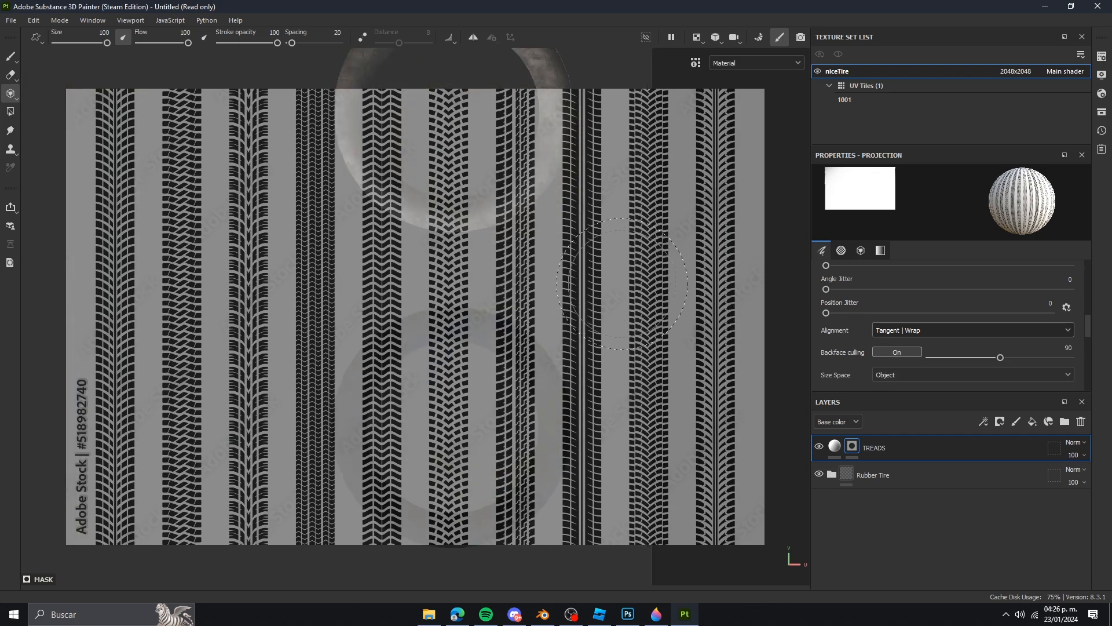
pyautogui.scroll(-3, 622, 284)
pyautogui.keyDown('alt'); pyautogui.moveTo(629, 284); pyautogui.dragTo(738, 209, button='middle'); pyautogui.keyUp('alt')
pyautogui.scroll(3, 503, 268)
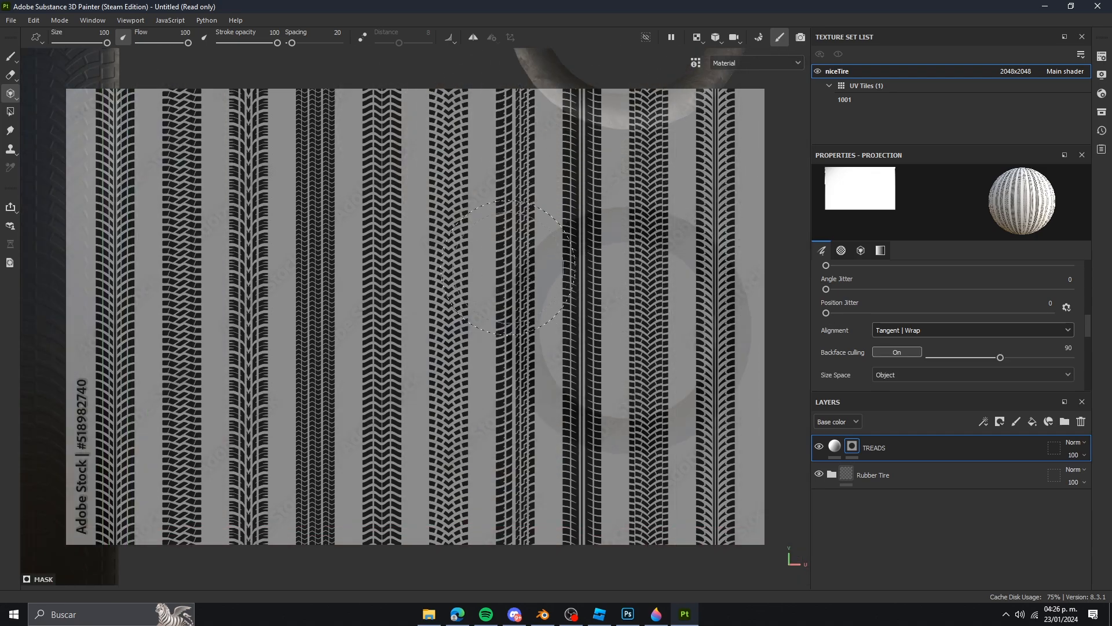
pyautogui.scroll(-3, 508, 267)
pyautogui.keyDown('alt'); pyautogui.moveTo(486, 267); pyautogui.dragTo(642, 298, button='middle'); pyautogui.keyUp('alt')
pyautogui.scroll(-2, 648, 307)
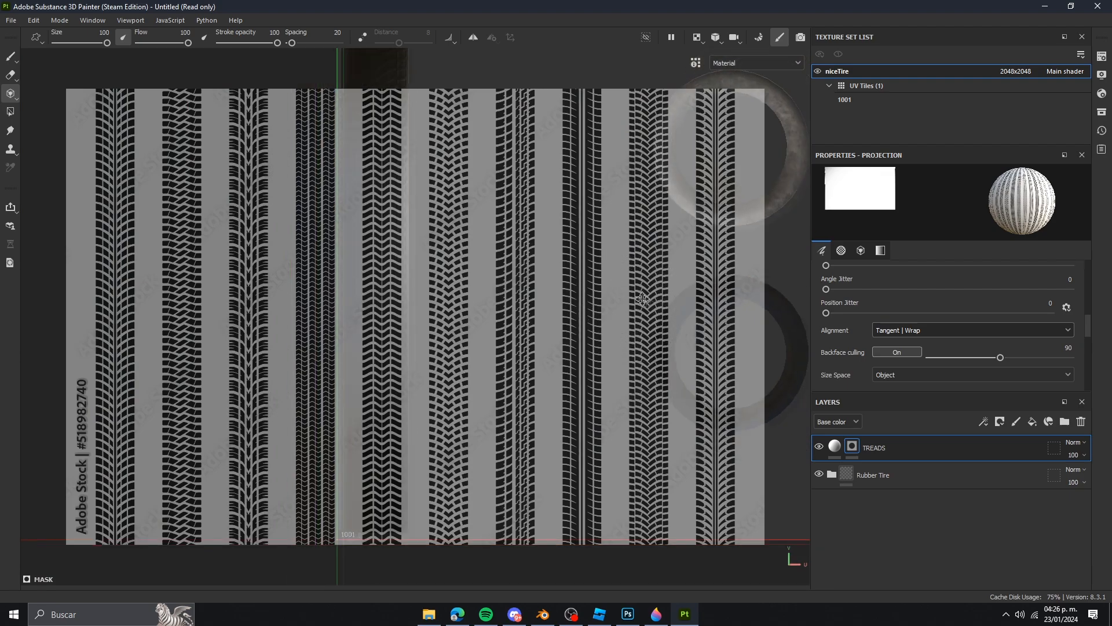
# Step: Return to the 3D-only view and set the TREADS layer's height to -0.3020
pyautogui.click(697, 37)
pyautogui.click(715, 69)
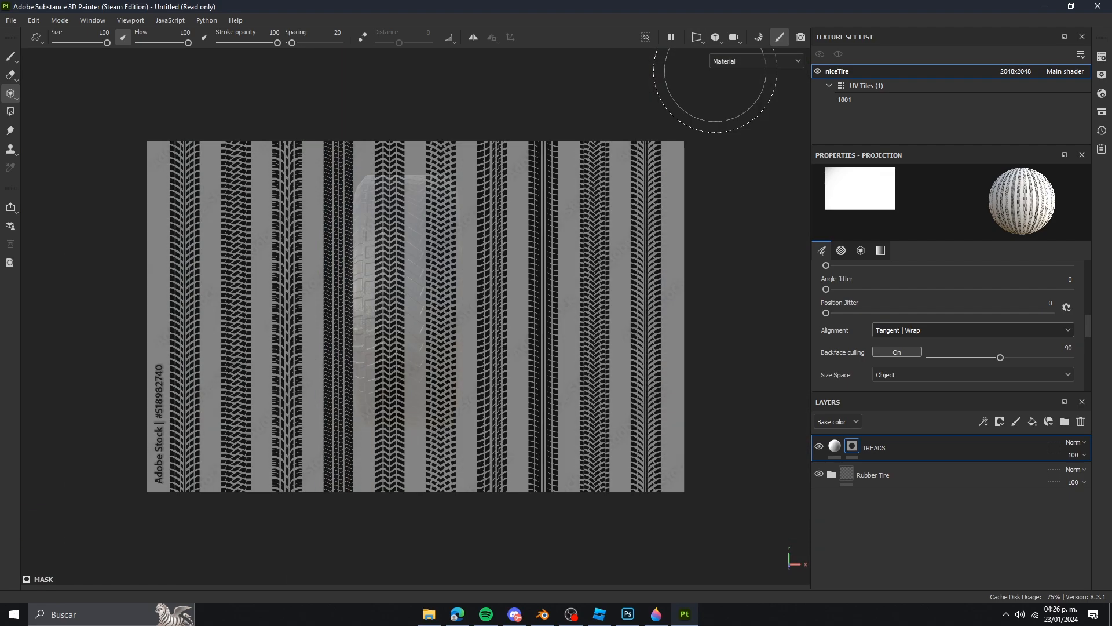
pyautogui.click(835, 446)
pyautogui.keyDown('alt'); pyautogui.moveTo(456, 291); pyautogui.dragTo(556, 288); pyautogui.keyUp('alt')
pyautogui.scroll(-3, 925, 355)
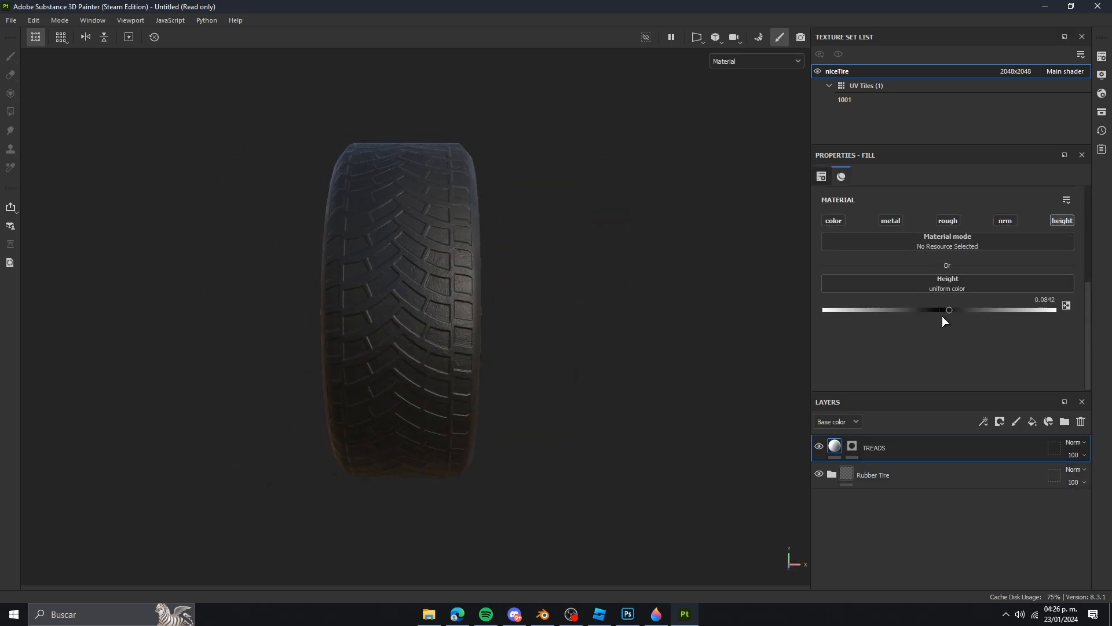
pyautogui.moveTo(948, 310); pyautogui.dragTo(916, 310)
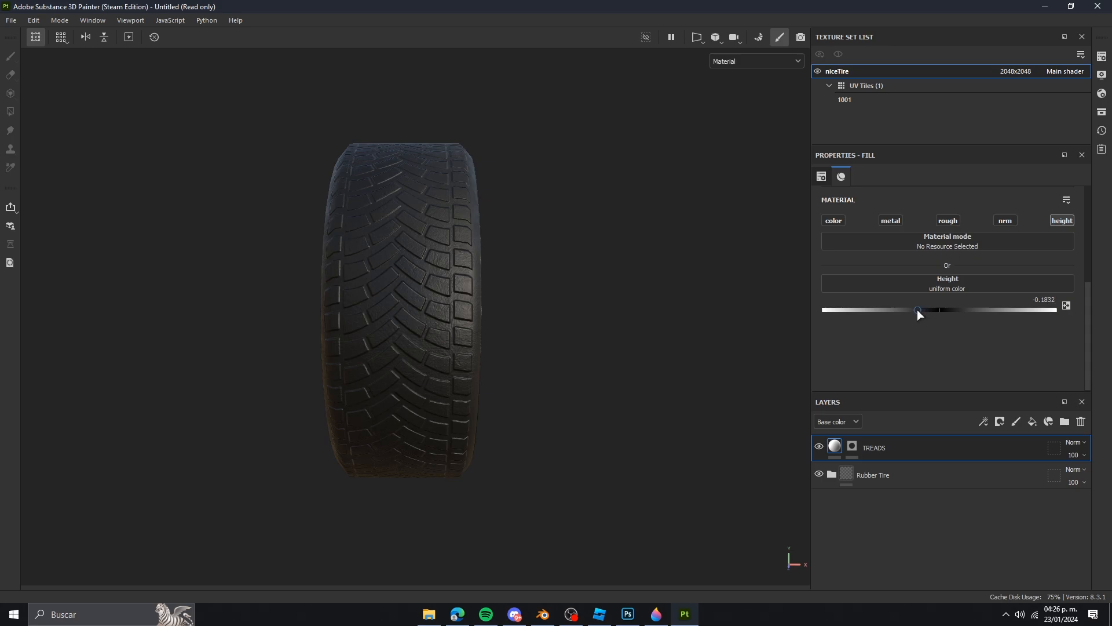
pyautogui.keyDown('alt'); pyautogui.moveTo(585, 275); pyautogui.dragTo(871, 261); pyautogui.keyUp('alt')
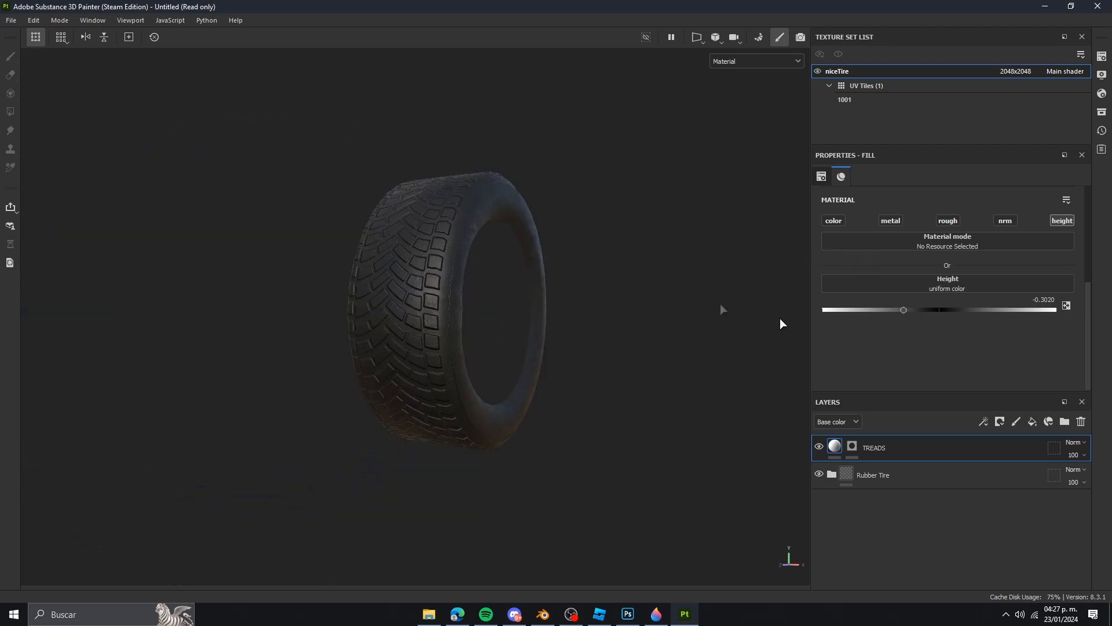
# Step: Add a fill layer above TREADS and name it SIDEWALLS
pyautogui.click(1030, 423)
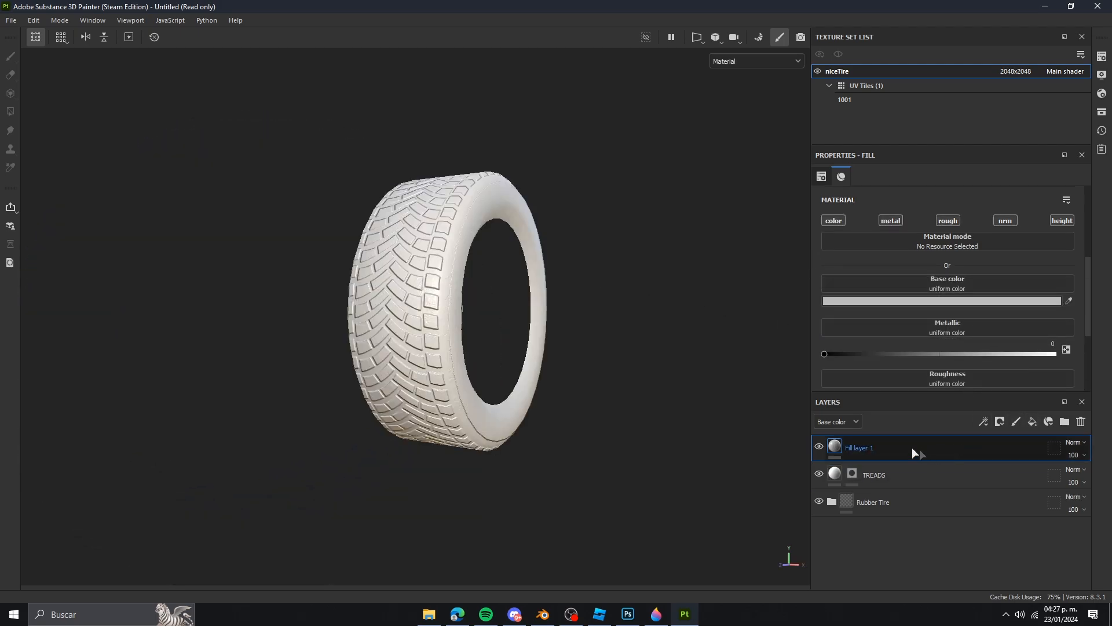
pyautogui.doubleClick(867, 446)
pyautogui.press('capslock')
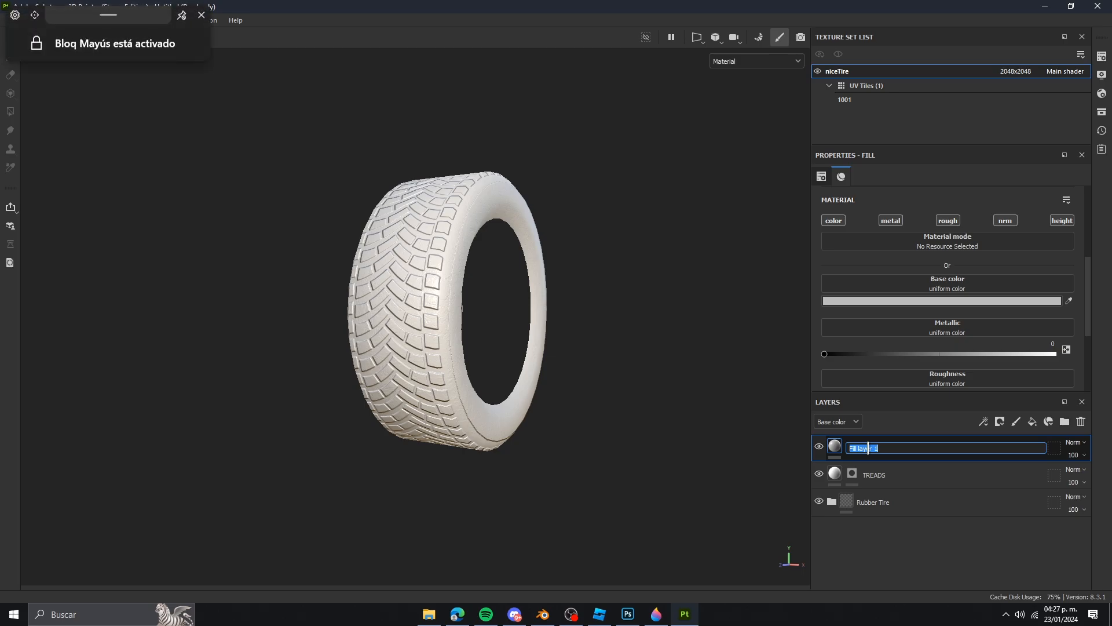
pyautogui.write('SIDEWALLS')
pyautogui.press('capslock')
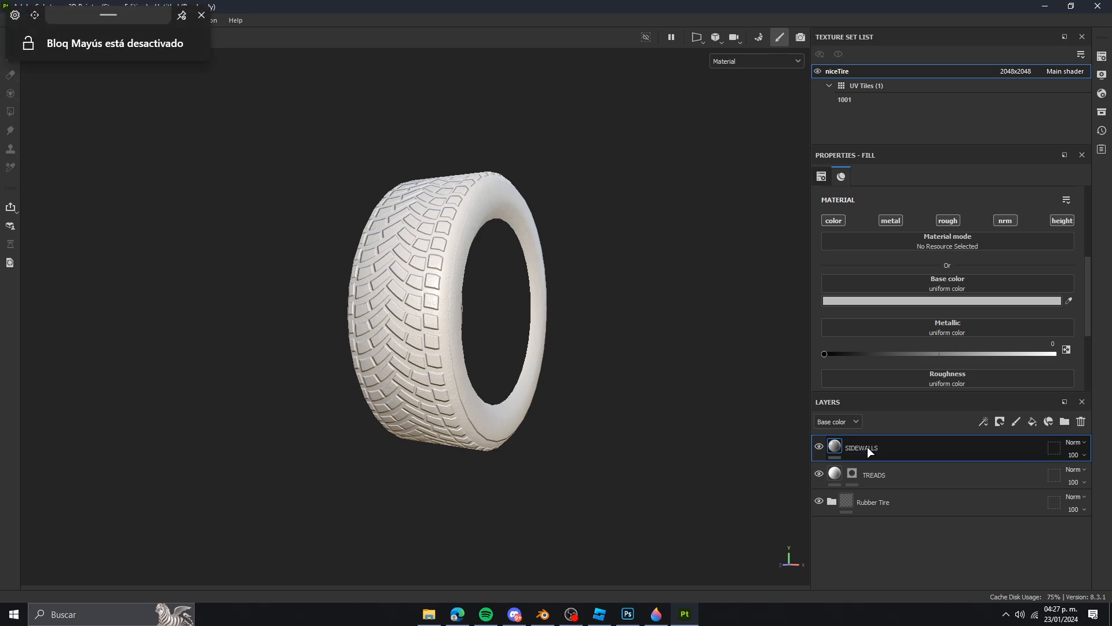
pyautogui.press('Return')
# Step: Limit the SIDEWALLS layer to the height channel and set its height to 0.0644
pyautogui.click(834, 220)
pyautogui.click(891, 220)
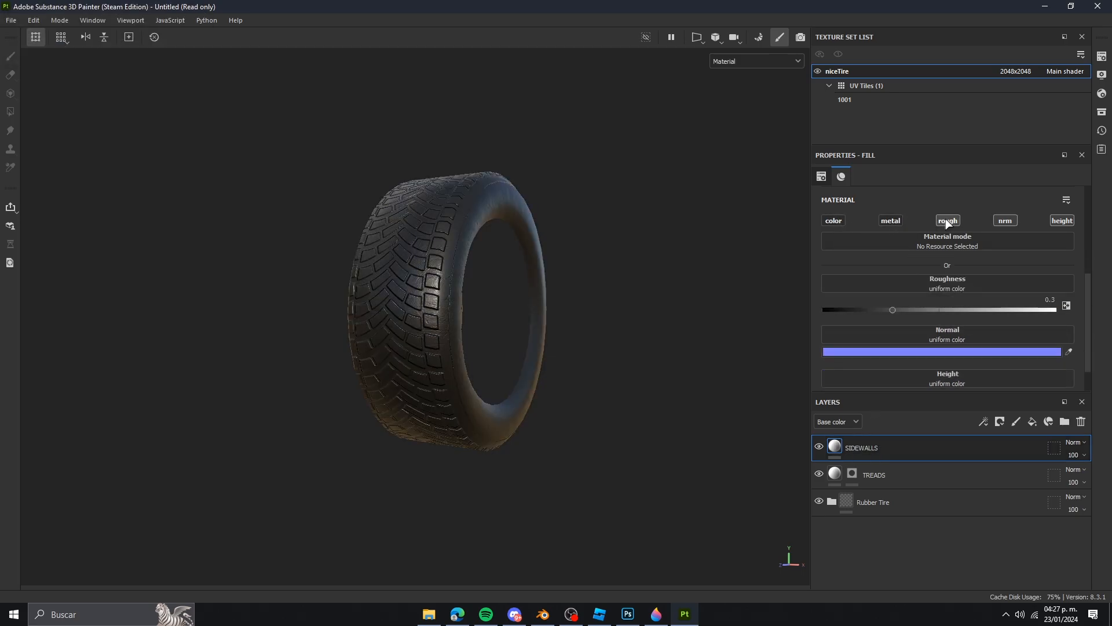
pyautogui.click(947, 220)
pyautogui.click(1005, 220)
pyautogui.moveTo(940, 311); pyautogui.dragTo(943, 310)
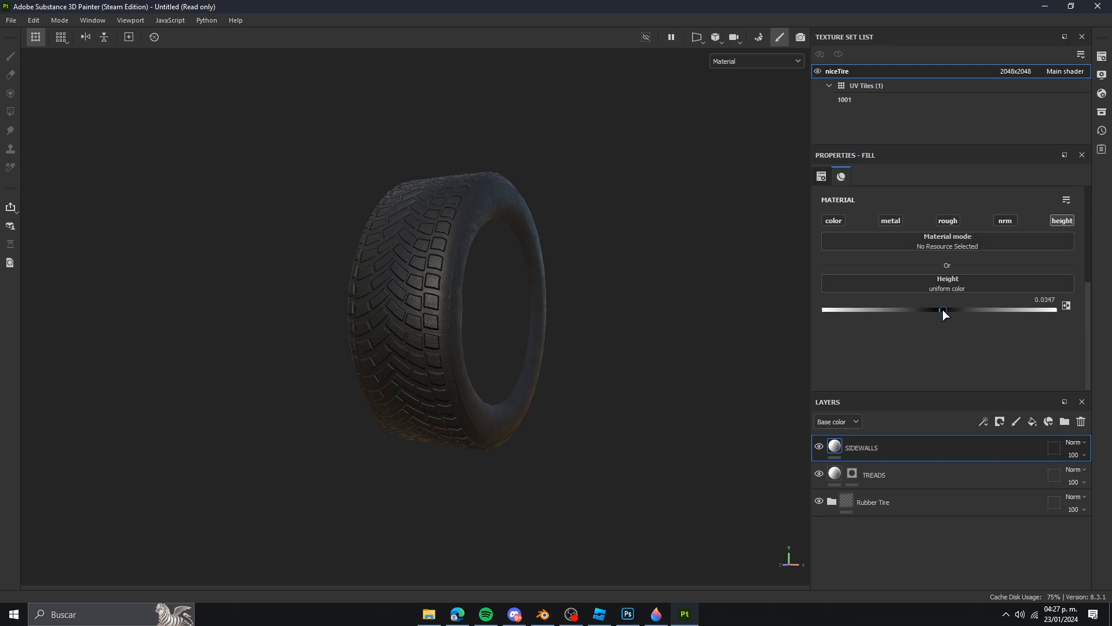
# Step: Add a black mask to the SIDEWALLS layer and load the GOODYEAR alpha as the projection grayscale
pyautogui.click(999, 428)
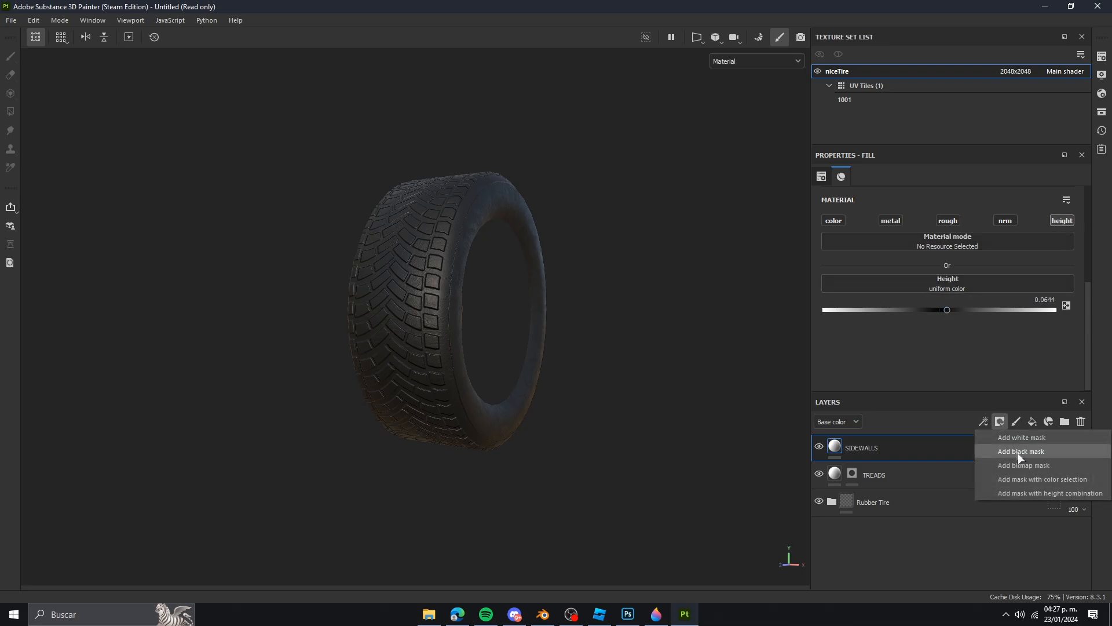
pyautogui.click(1019, 447)
pyautogui.scroll(-6, 988, 334)
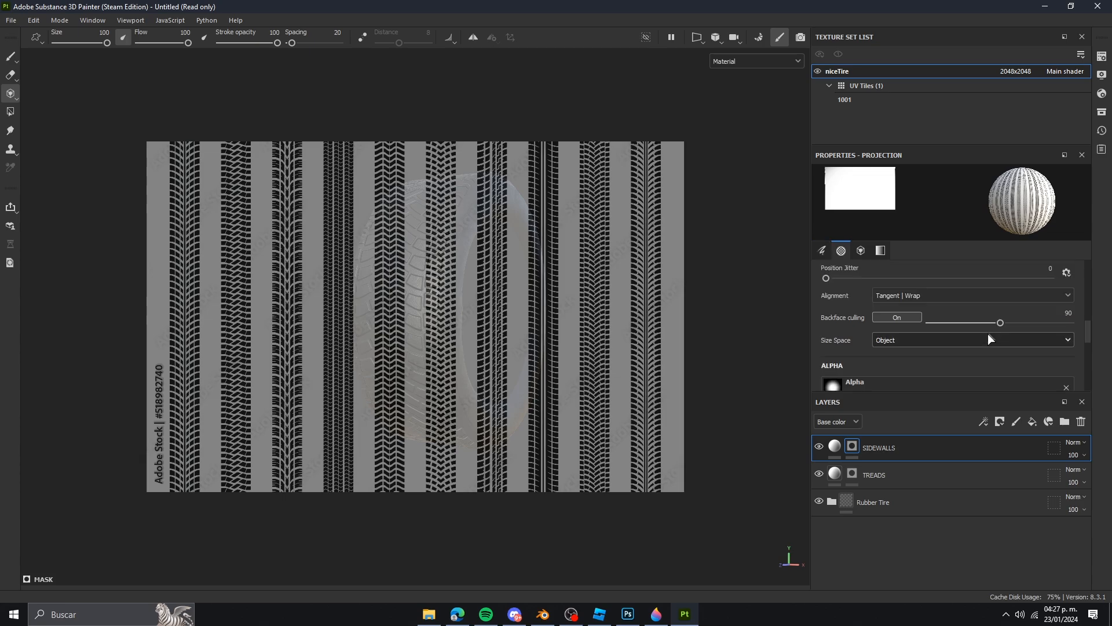
pyautogui.scroll(4, 913, 328)
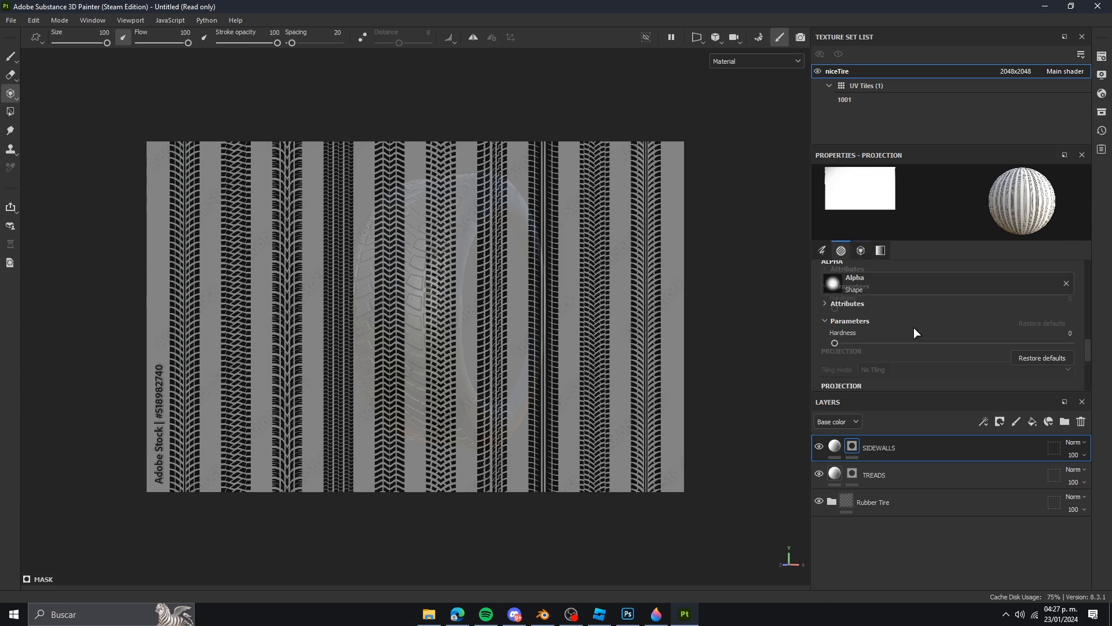
pyautogui.scroll(-5, 895, 307)
pyautogui.scroll(1, 870, 312)
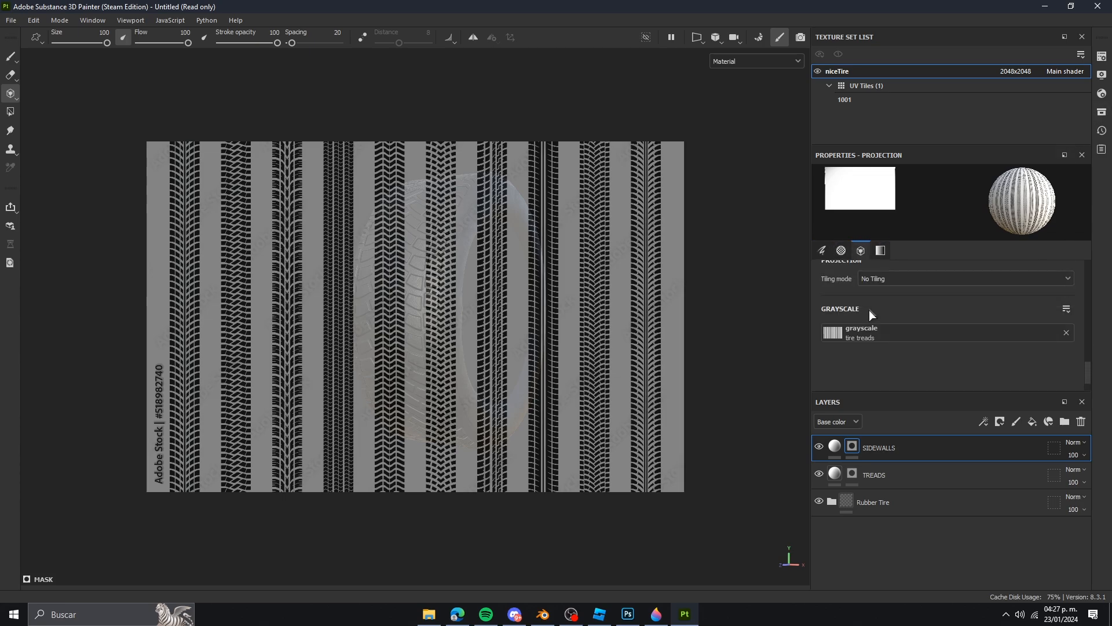
pyautogui.click(1102, 114)
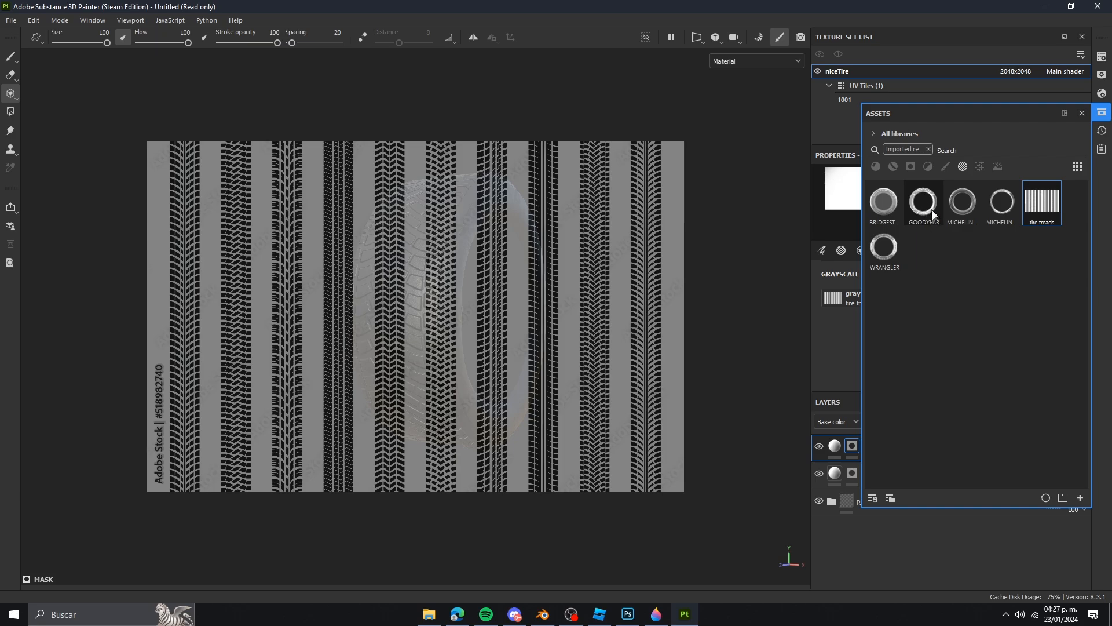
pyautogui.moveTo(926, 207); pyautogui.dragTo(845, 293)
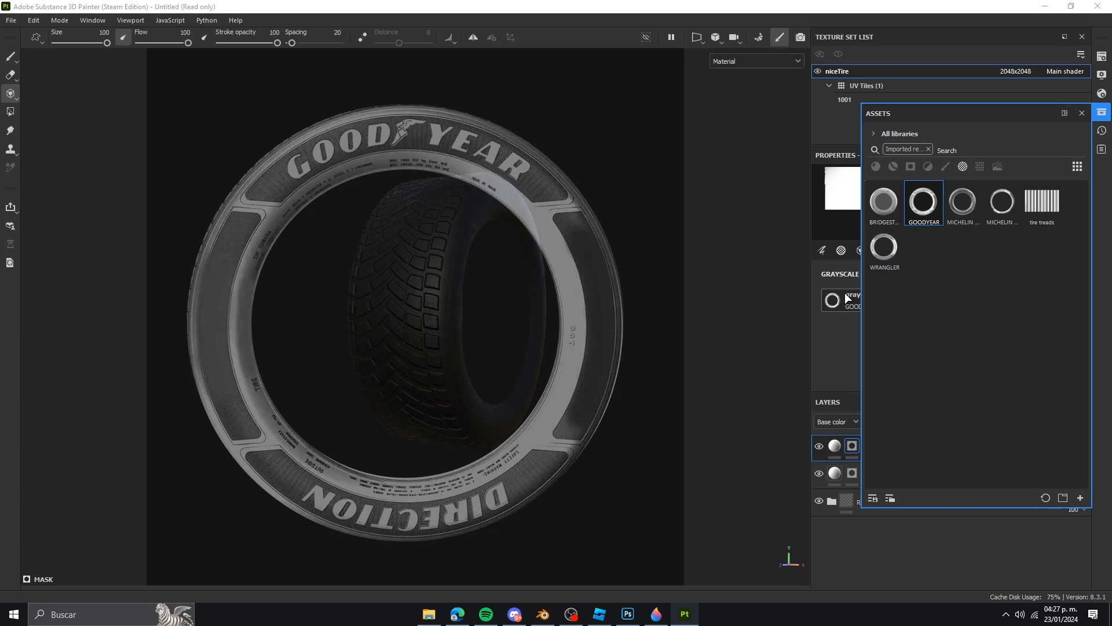
# Step: Switch to the 2D-only view and shrink the GOODYEAR stencil to roughly the size of a sidewall ring
pyautogui.click(697, 37)
pyautogui.click(706, 83)
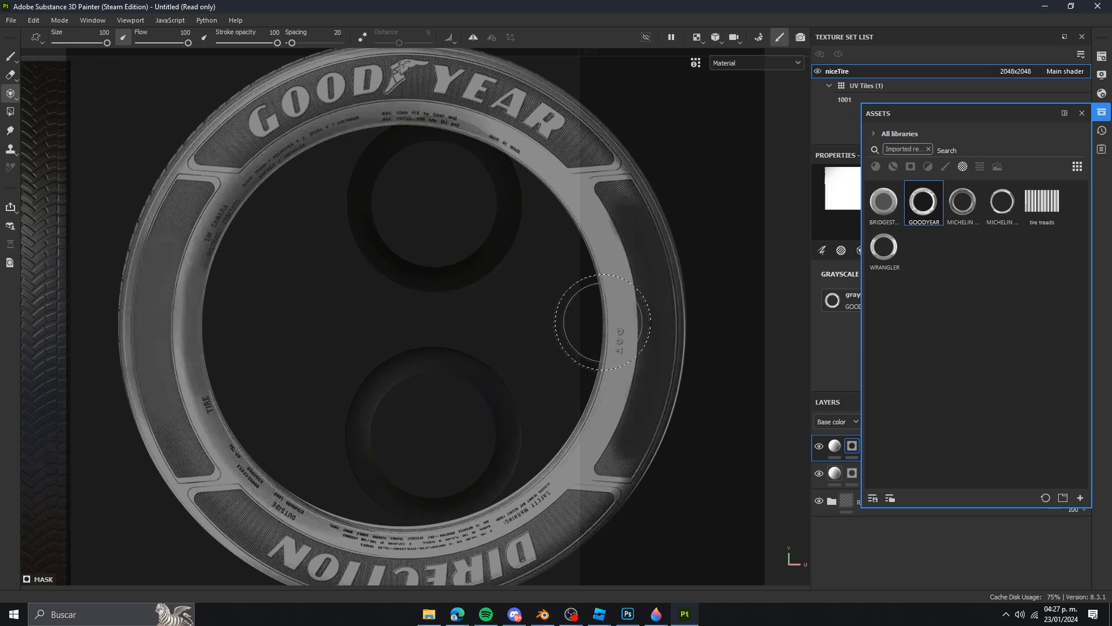
pyautogui.press('s')
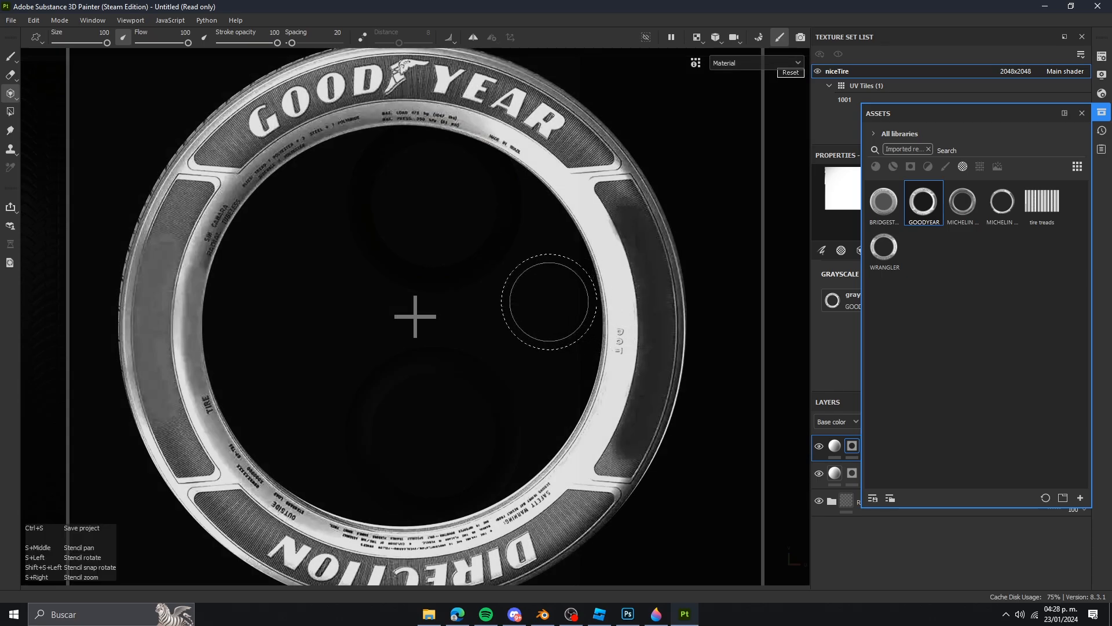
pyautogui.moveTo(533, 296); pyautogui.dragTo(527, 218, button='right')
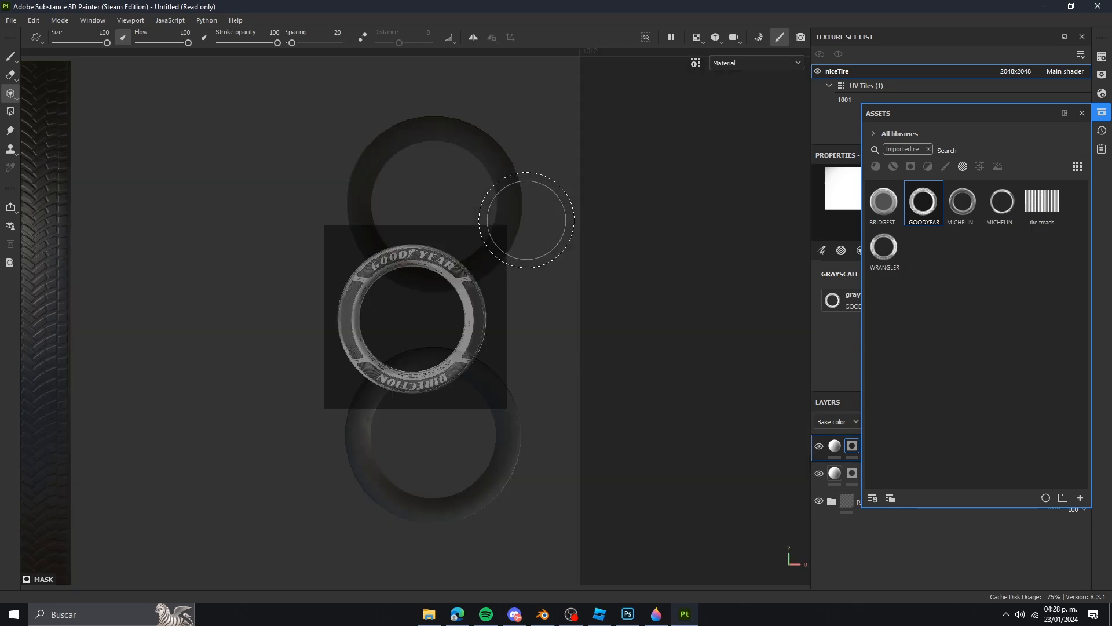
# Step: Center the upper sidewall UV ring beneath the GOODYEAR stencil and enlarge the stencil until it covers the ring
pyautogui.keyDown('alt'); pyautogui.moveTo(527, 232); pyautogui.dragTo(518, 331, button='middle'); pyautogui.keyUp('alt')
pyautogui.scroll(1, 534, 299)
pyautogui.scroll(1, 537, 296)
pyautogui.keyDown('alt'); pyautogui.moveTo(532, 285); pyautogui.dragTo(544, 299, button='middle'); pyautogui.keyUp('alt')
pyautogui.press('s')
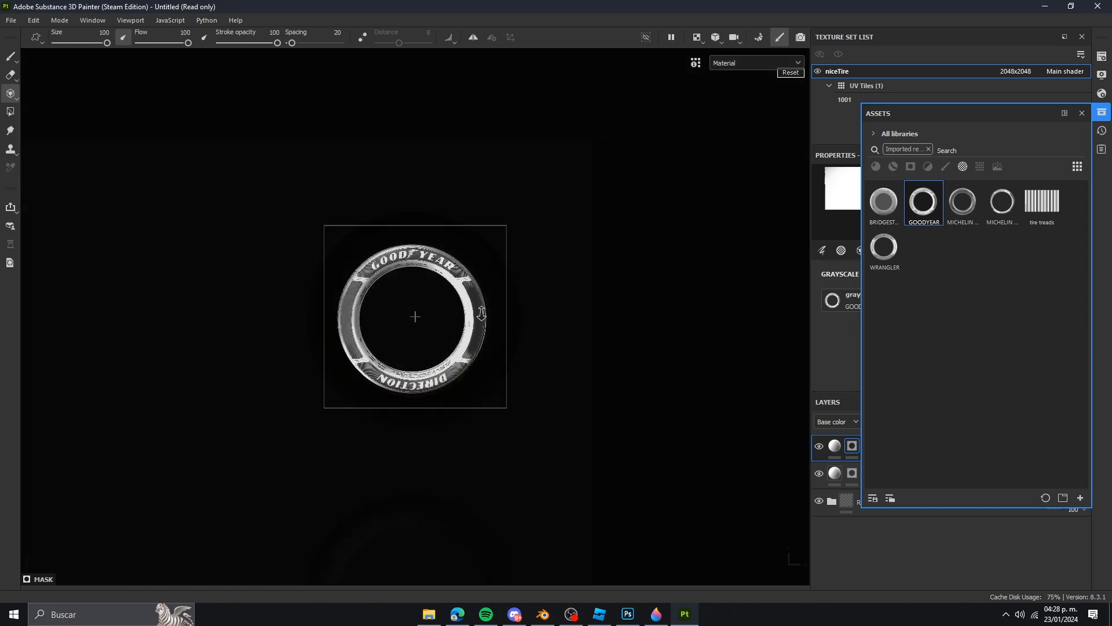
pyautogui.moveTo(482, 314); pyautogui.dragTo(490, 330, button='right')
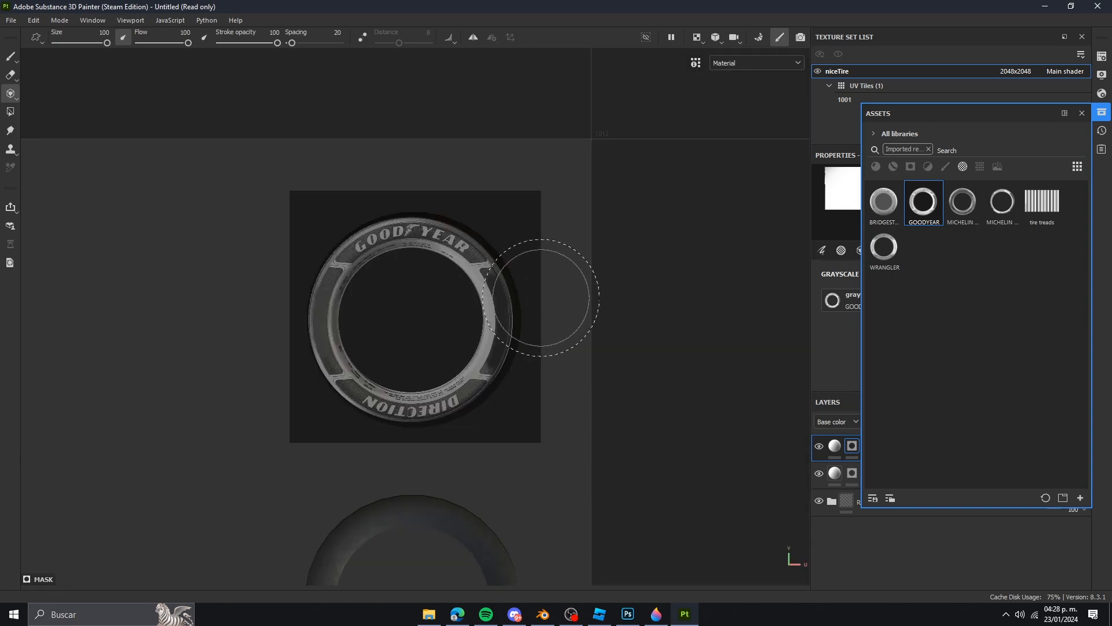
pyautogui.keyDown('alt'); pyautogui.moveTo(543, 295); pyautogui.dragTo(539, 294, button='middle'); pyautogui.keyUp('alt')
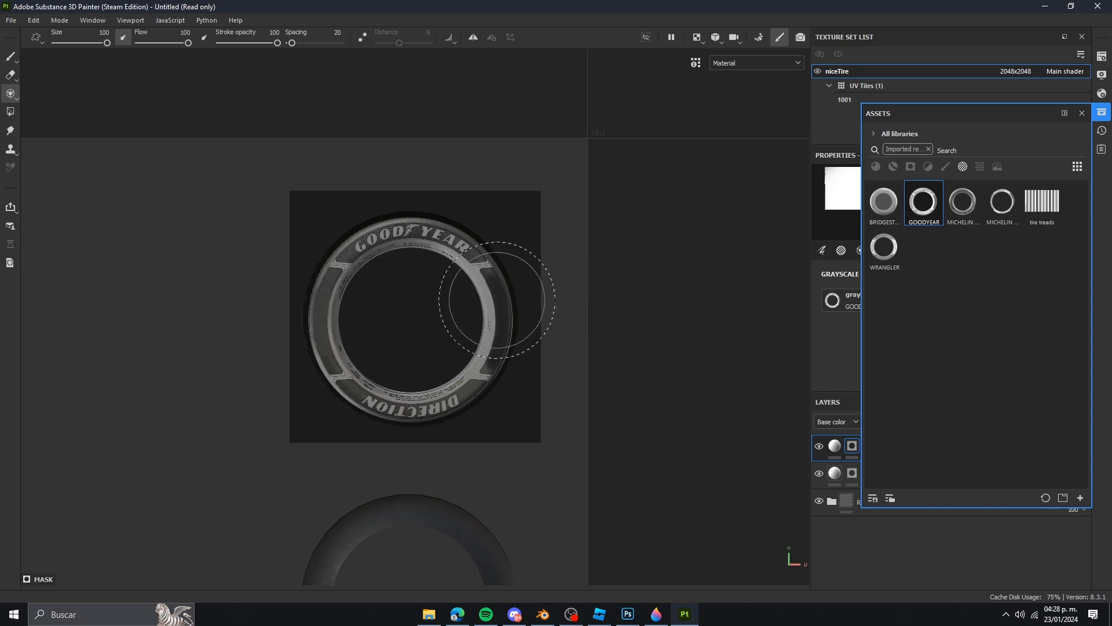
pyautogui.press('s')
pyautogui.moveTo(497, 300); pyautogui.dragTo(509, 295, button='right')
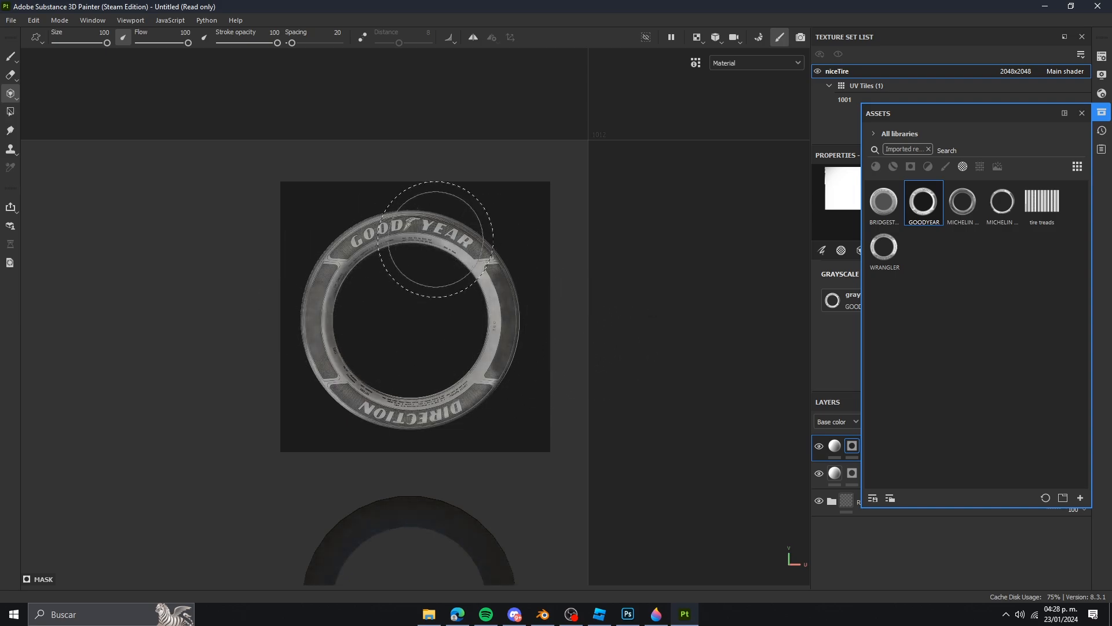
# Step: Paint the GOODYEAR stencil around the upper sidewall ring and inspect both sides of the tire in 3D
pyautogui.moveTo(408, 226); pyautogui.dragTo(398, 227)
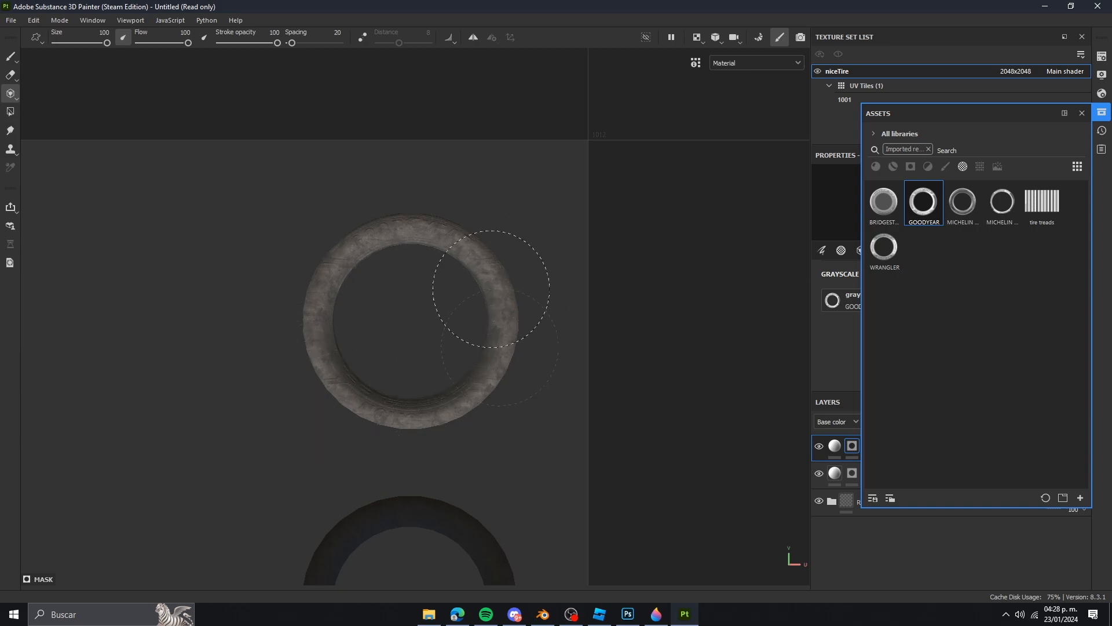
pyautogui.click(698, 38)
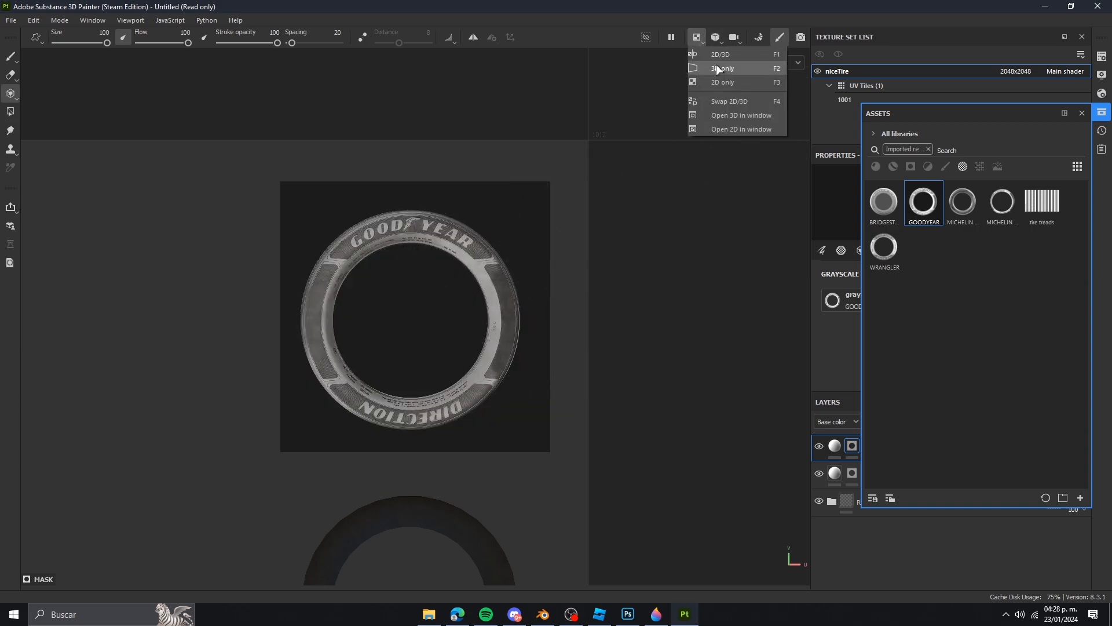
pyautogui.click(717, 68)
pyautogui.click(835, 445)
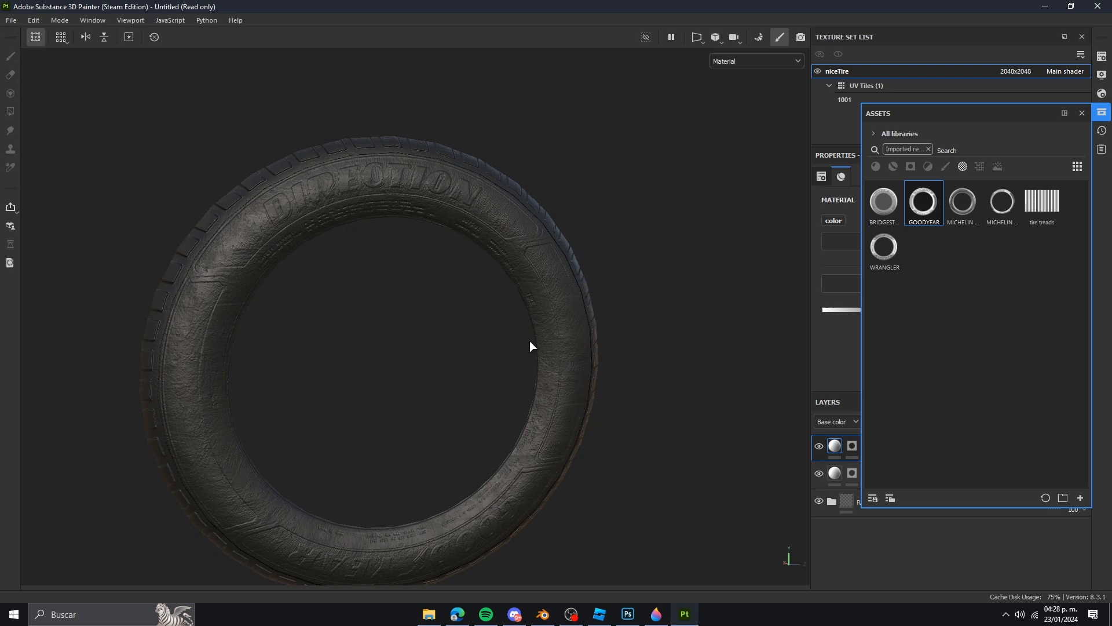
pyautogui.keyDown('alt'); pyautogui.moveTo(530, 341); pyautogui.dragTo(562, 297, button='middle'); pyautogui.keyUp('alt')
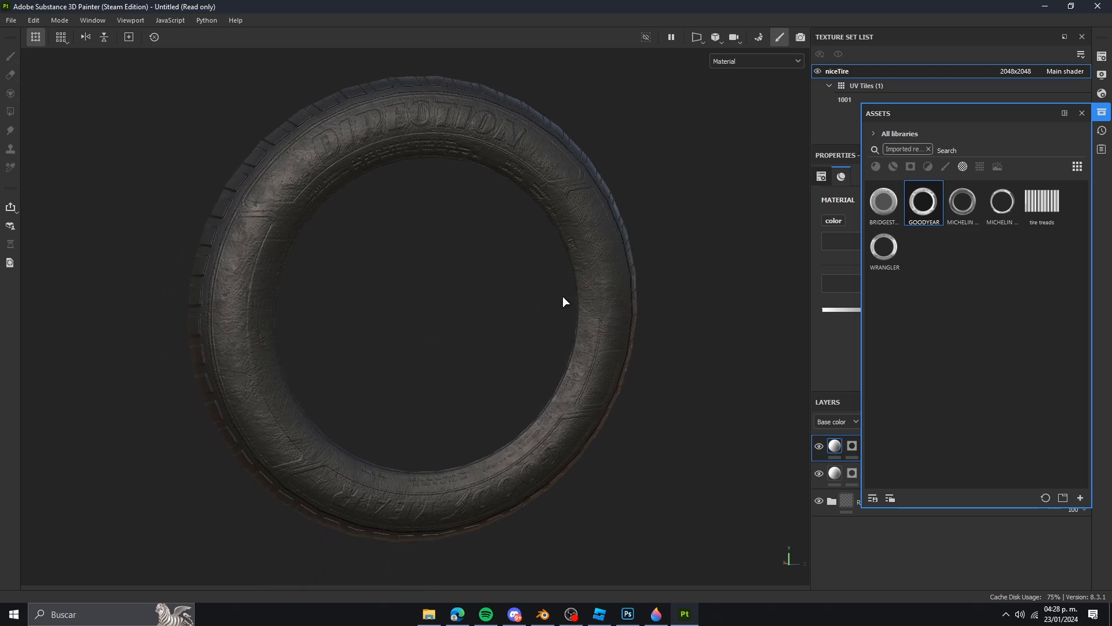
pyautogui.keyDown('alt'); pyautogui.moveTo(562, 297); pyautogui.dragTo(609, 321); pyautogui.keyUp('alt')
pyautogui.keyDown('shift'); pyautogui.moveTo(609, 321); pyautogui.dragTo(618, 324, button='right'); pyautogui.keyUp('shift')
pyautogui.keyDown('alt'); pyautogui.moveTo(617, 324); pyautogui.dragTo(452, 332, button='middle'); pyautogui.keyUp('alt')
pyautogui.scroll(1, 542, 314)
pyautogui.keyDown('alt'); pyautogui.moveTo(565, 339); pyautogui.dragTo(619, 300, button='middle'); pyautogui.keyUp('alt')
# Step: Center the lower sidewall UV ring beneath the GOODYEAR stencil in the 2D-only view and paint the lettering into the SIDEWALLS mask
pyautogui.click(698, 38)
pyautogui.click(717, 83)
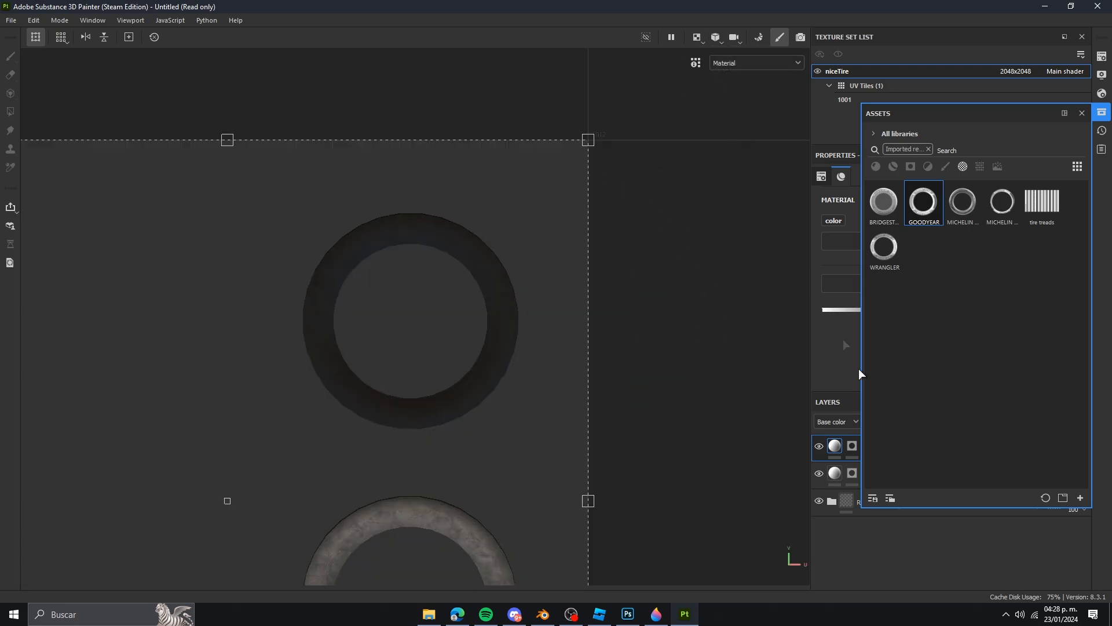
pyautogui.click(851, 449)
pyautogui.scroll(-1, 544, 373)
pyautogui.keyDown('alt'); pyautogui.moveTo(603, 227); pyautogui.dragTo(607, 172, button='middle'); pyautogui.keyUp('alt')
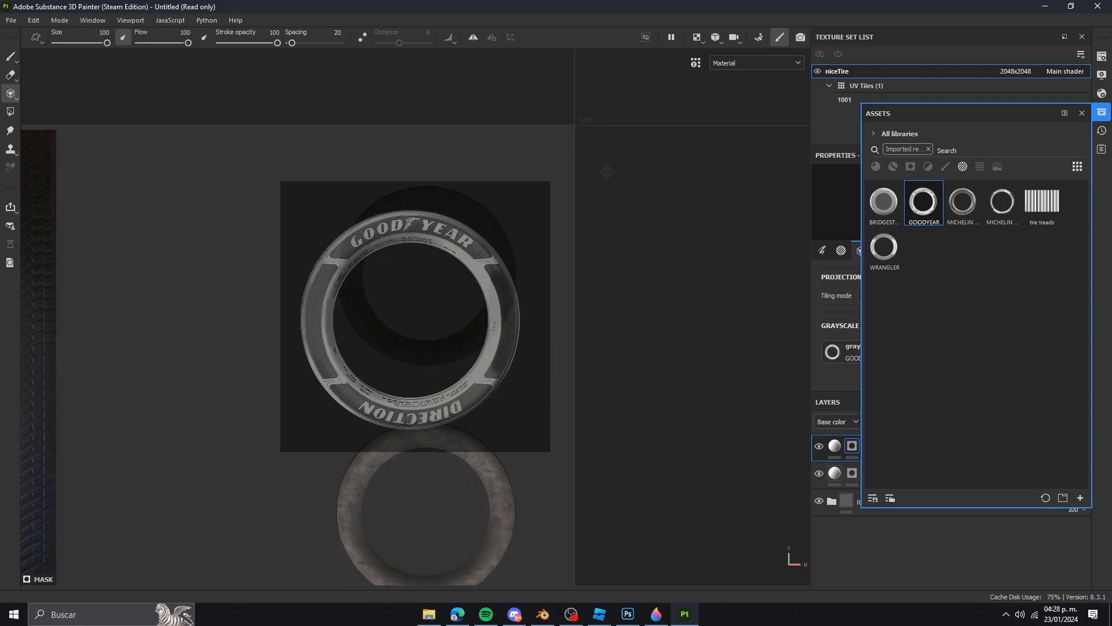
pyautogui.moveTo(577, 350)
pyautogui.keyDown('alt'); pyautogui.mouseDown(button='middle')
pyautogui.moveTo(568, 216)
pyautogui.moveTo(579, 266)
pyautogui.moveTo(566, 295)
pyautogui.moveTo(586, 308)
pyautogui.moveTo(543, 296)
pyautogui.moveTo(560, 276)
pyautogui.mouseUp(button='middle'); pyautogui.keyUp('alt')
pyautogui.scroll(3, 536, 345)
pyautogui.scroll(-1, 577, 271)
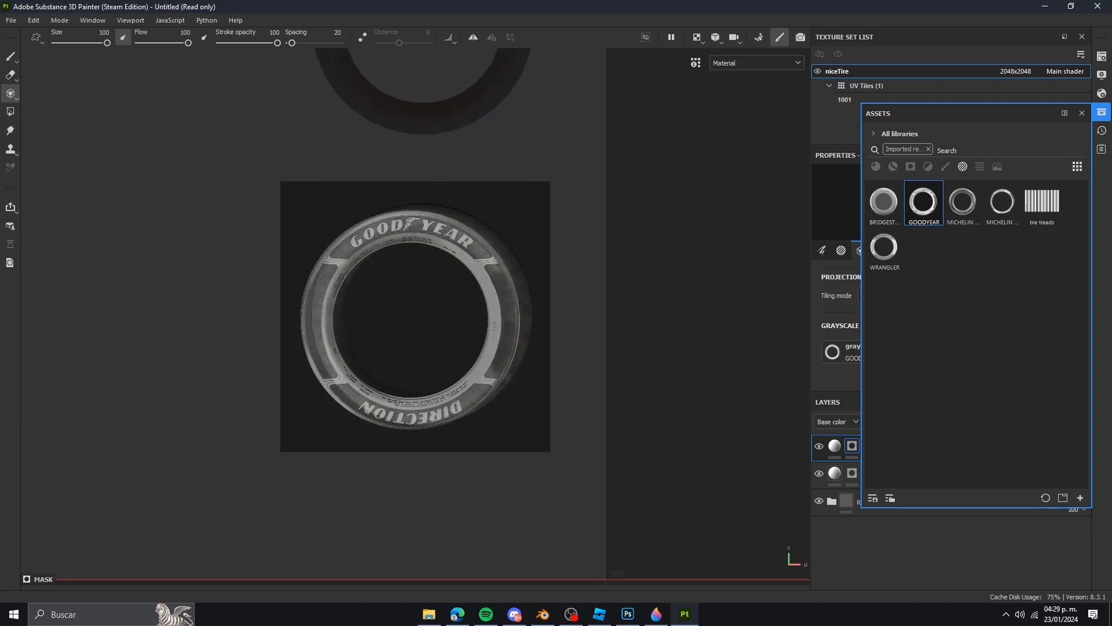
pyautogui.moveTo(566, 236)
pyautogui.keyDown('alt'); pyautogui.mouseDown(button='middle')
pyautogui.moveTo(556, 255)
pyautogui.moveTo(537, 232)
pyautogui.moveTo(546, 243)
pyautogui.mouseUp(button='middle'); pyautogui.keyUp('alt')
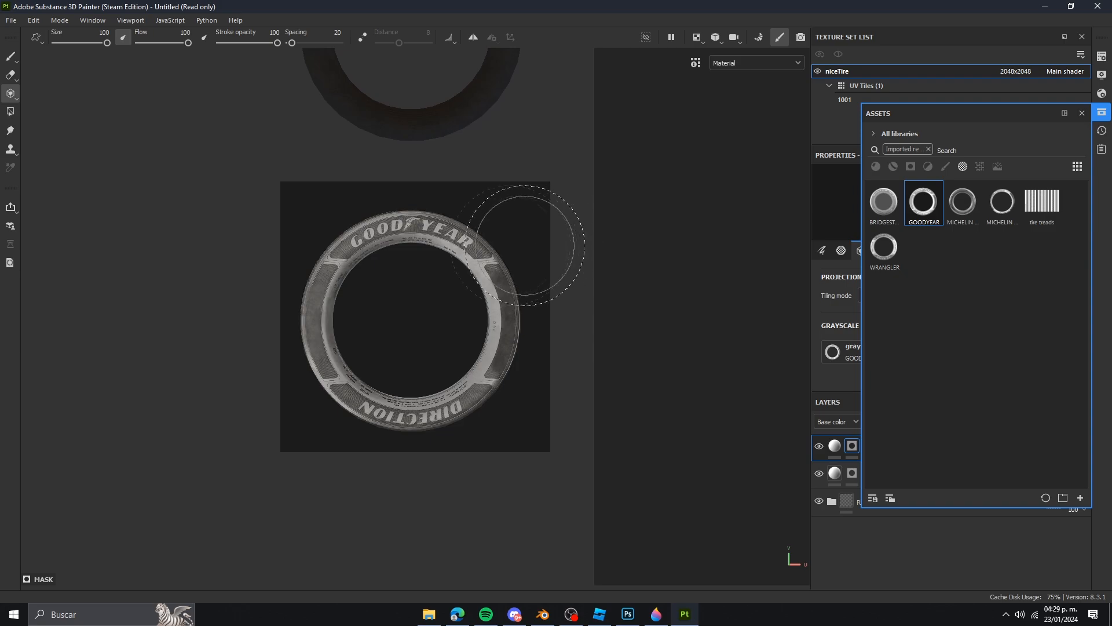
pyautogui.moveTo(439, 250); pyautogui.dragTo(400, 252)
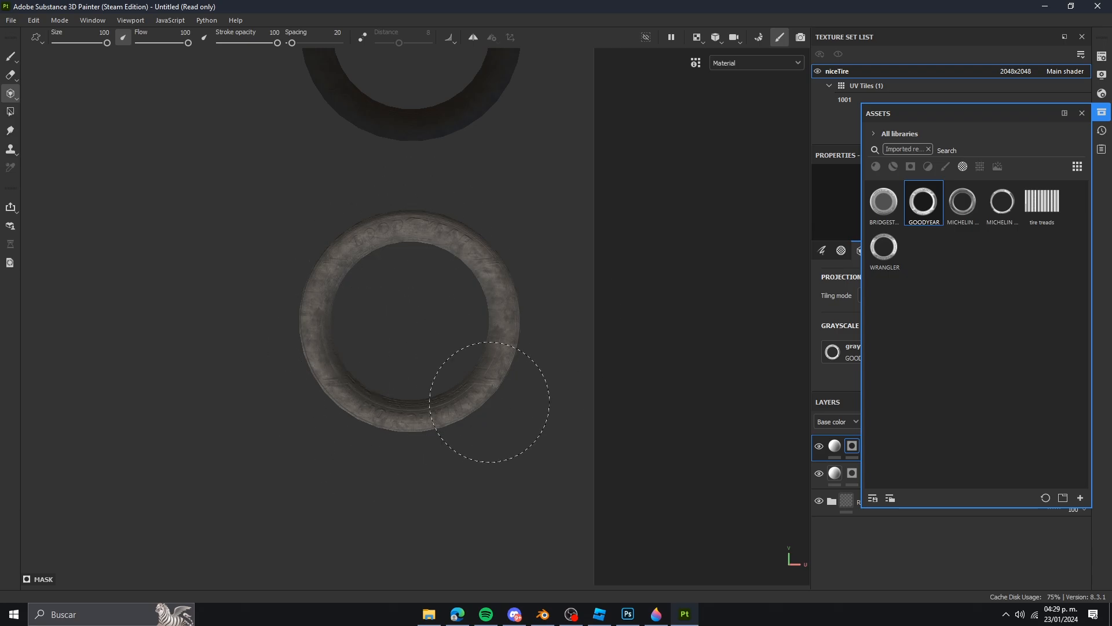
# Step: Return to the 3D-only view and inspect the lettering on both sidewalls and the treads of the tire
pyautogui.click(835, 446)
pyautogui.click(702, 40)
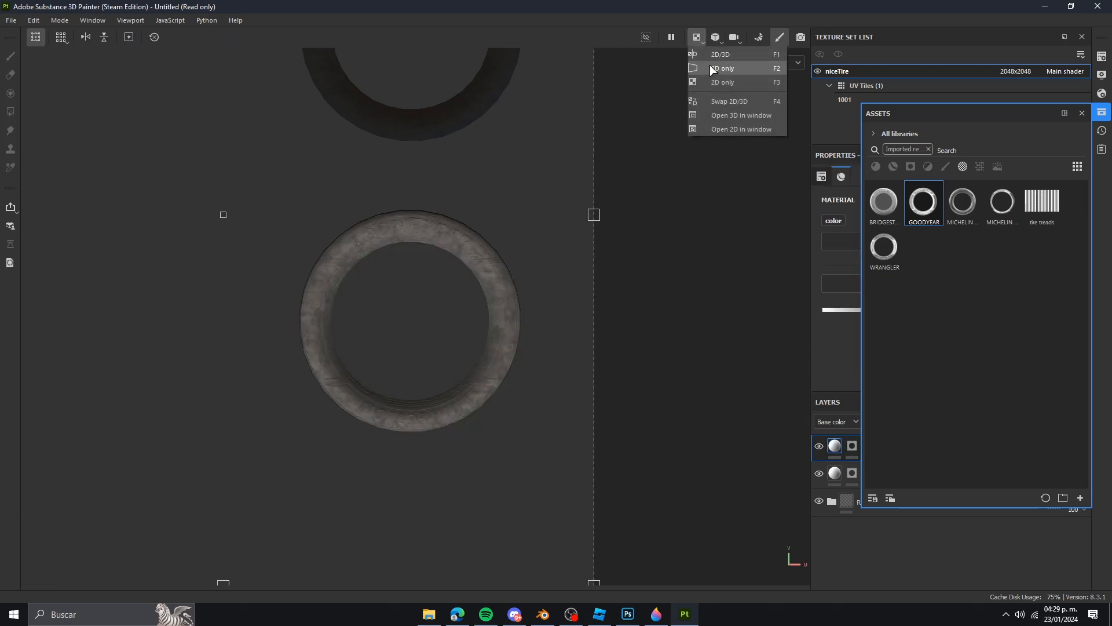
pyautogui.click(711, 69)
pyautogui.keyDown('alt'); pyautogui.moveTo(494, 263); pyautogui.dragTo(407, 307); pyautogui.keyUp('alt')
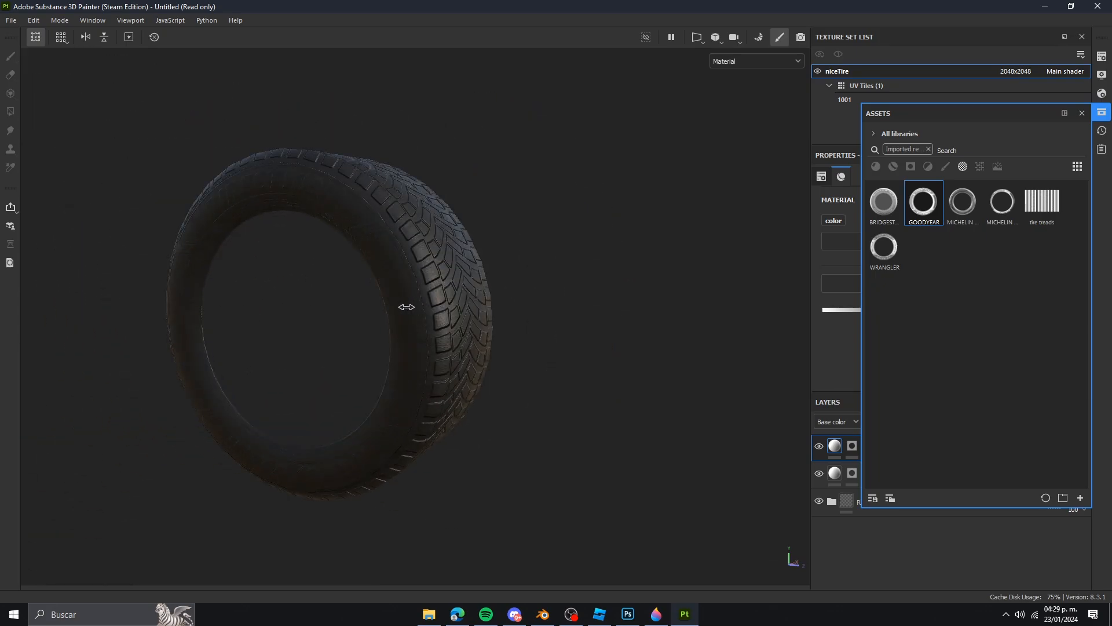
pyautogui.keyDown('shift'); pyautogui.moveTo(407, 307); pyautogui.dragTo(369, 313, button='right'); pyautogui.keyUp('shift')
pyautogui.scroll(3, 369, 313)
pyautogui.keyDown('alt'); pyautogui.moveTo(369, 314); pyautogui.dragTo(653, 256); pyautogui.keyUp('alt')
pyautogui.scroll(-3, 442, 303)
pyautogui.keyDown('shift'); pyautogui.moveTo(653, 255); pyautogui.dragTo(628, 265, button='right'); pyautogui.keyUp('shift')
pyautogui.keyDown('alt'); pyautogui.moveTo(648, 268); pyautogui.dragTo(456, 276); pyautogui.keyUp('alt')
pyautogui.scroll(3, 456, 276)
pyautogui.keyDown('shift'); pyautogui.moveTo(456, 276); pyautogui.dragTo(417, 286, button='right'); pyautogui.keyUp('shift')
pyautogui.keyDown('alt'); pyautogui.moveTo(417, 285); pyautogui.dragTo(342, 260); pyautogui.keyUp('alt')
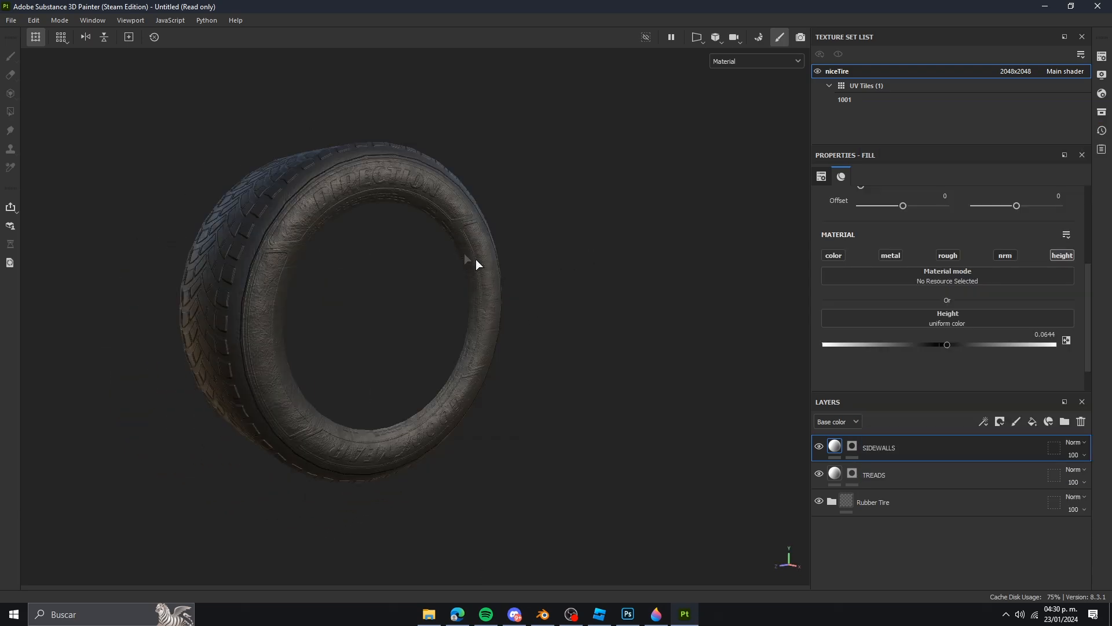
pyautogui.keyDown('alt'); pyautogui.moveTo(475, 259); pyautogui.dragTo(250, 136); pyautogui.keyUp('alt')
# Step: Open the texture export settings and create a Tex Images folder inside the low poly tire directory for the output
pyautogui.click(12, 23)
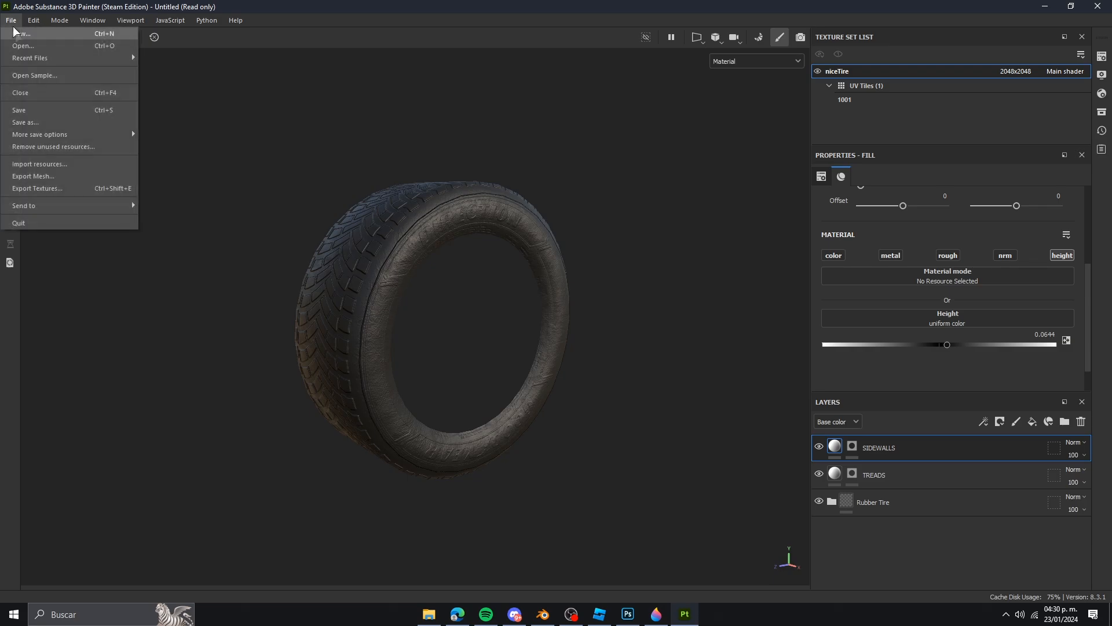
pyautogui.click(44, 188)
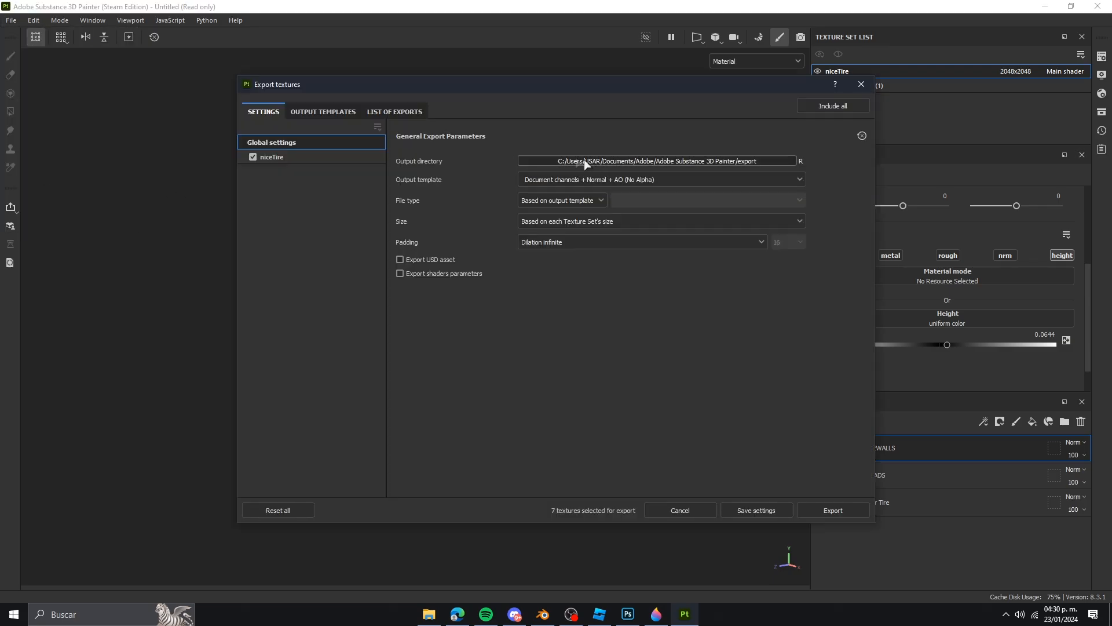
pyautogui.click(582, 165)
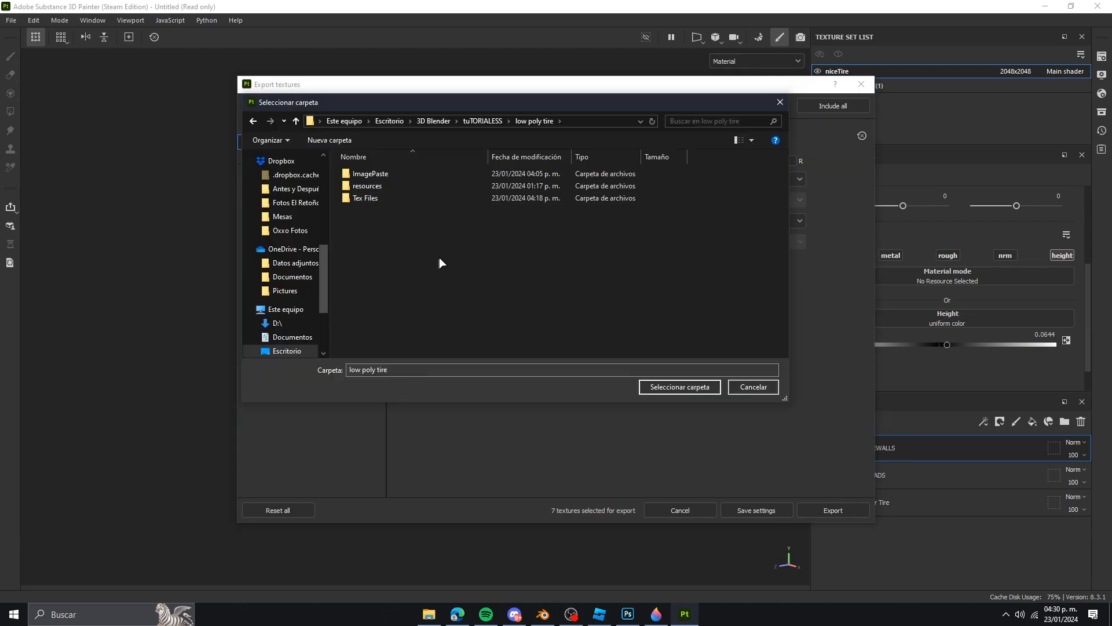
pyautogui.hotkey('ctrl', 'shift', 'n')
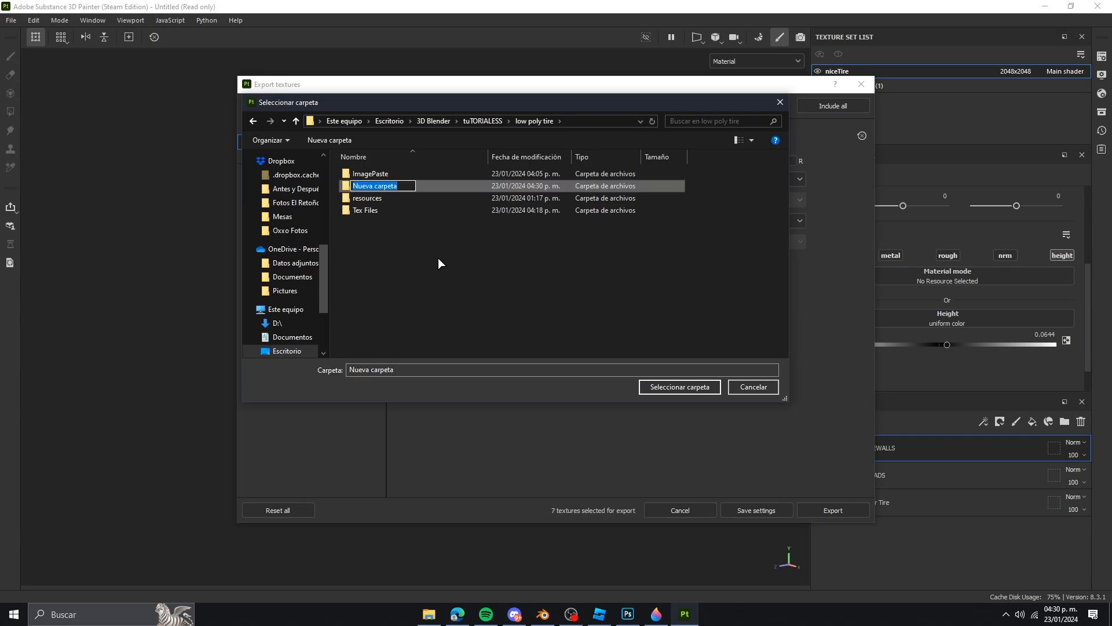
pyautogui.press('capslock')
pyautogui.write('T')
pyautogui.press('capslock')
pyautogui.write('ex ')
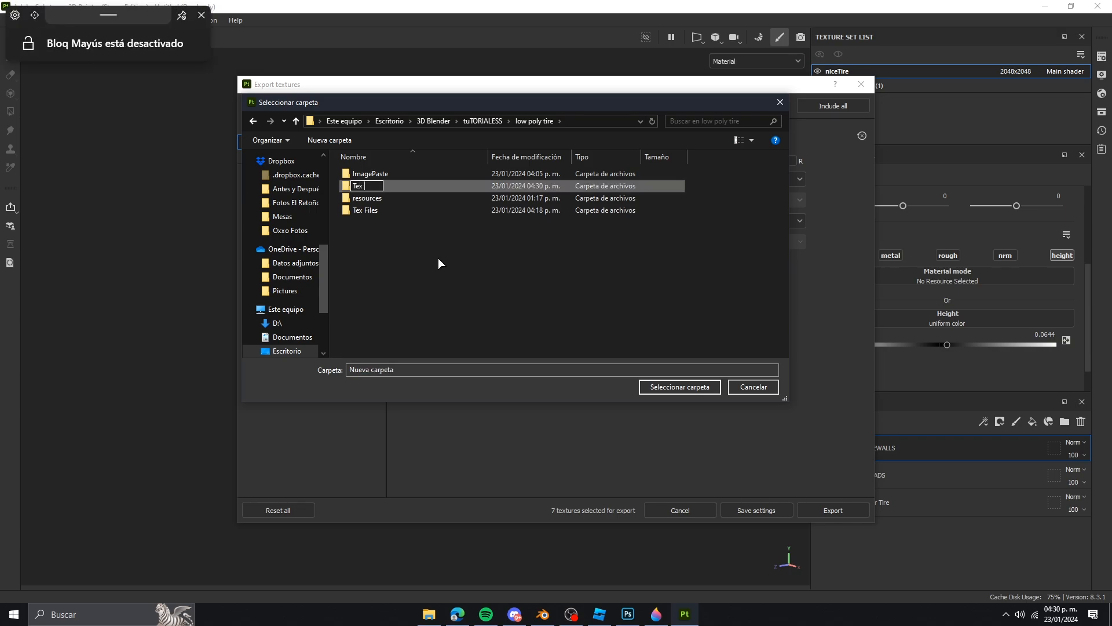
pyautogui.write('Images')
pyautogui.press('Return')
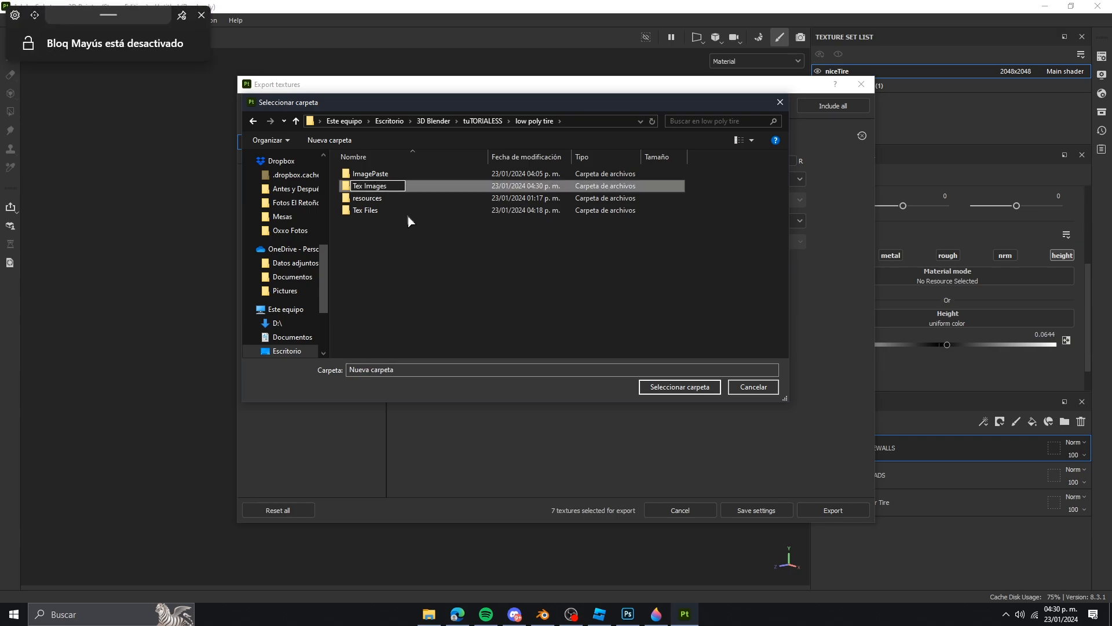
# Step: Export only niceTire's base color, metallic, roughness and height maps into the Tex Images folder
pyautogui.click(659, 386)
pyautogui.click(278, 156)
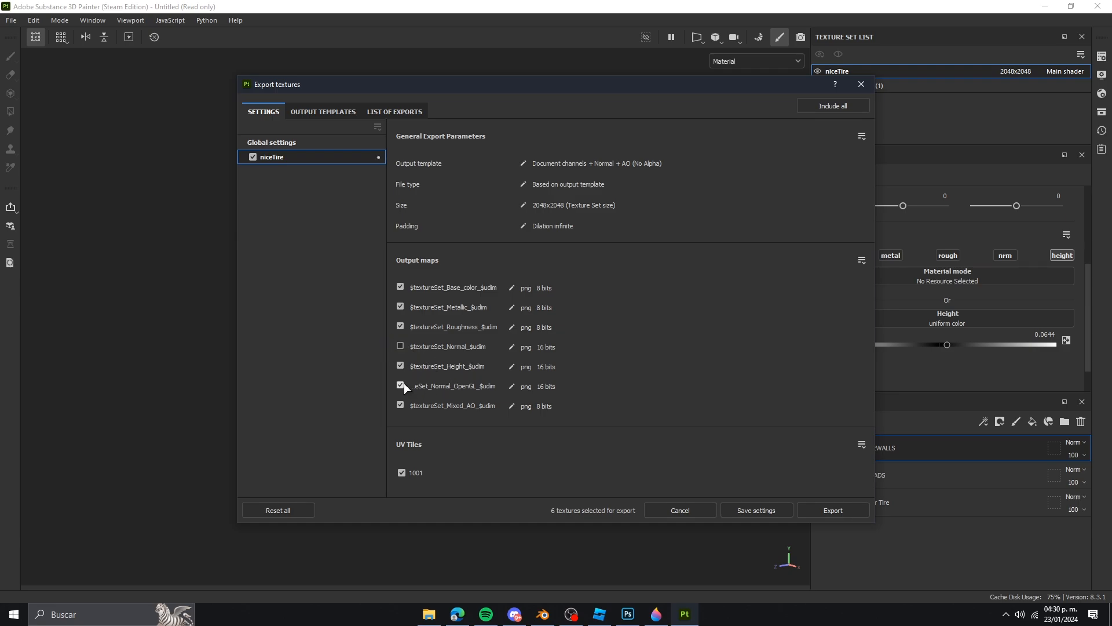
pyautogui.click(826, 509)
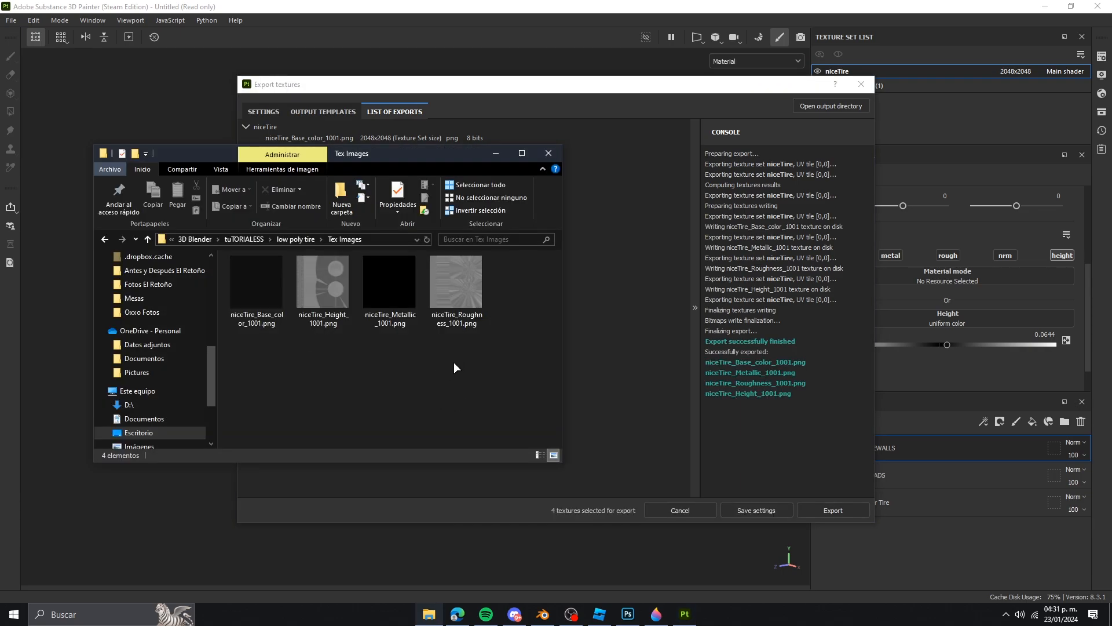
# Step: Switch to the NormalMap-Online page, load niceTire_Height_1001.png as the height map and set the level to 6.5
pyautogui.click(457, 613)
pyautogui.click(245, 7)
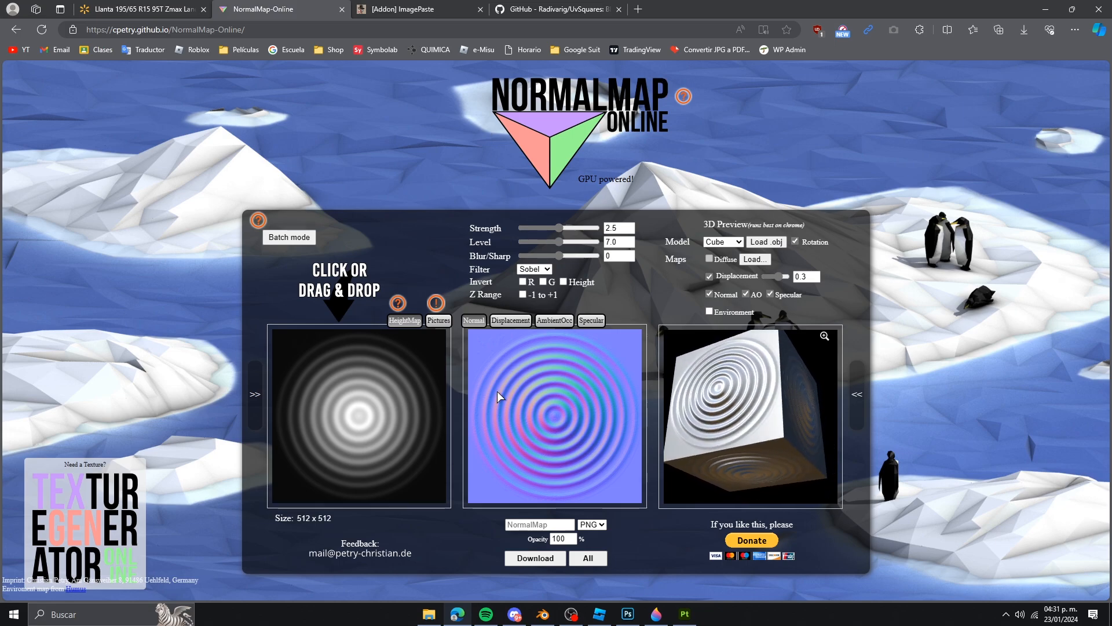
pyautogui.click(429, 615)
pyautogui.moveTo(492, 161); pyautogui.dragTo(957, 109)
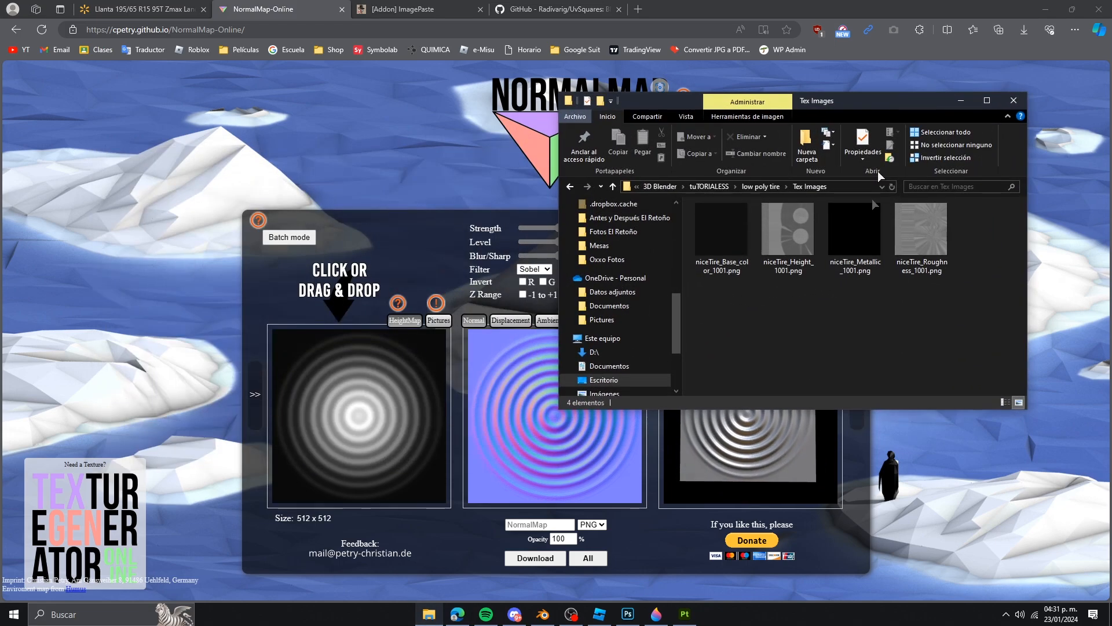
pyautogui.moveTo(785, 254); pyautogui.dragTo(360, 392)
pyautogui.moveTo(619, 240); pyautogui.dragTo(591, 240)
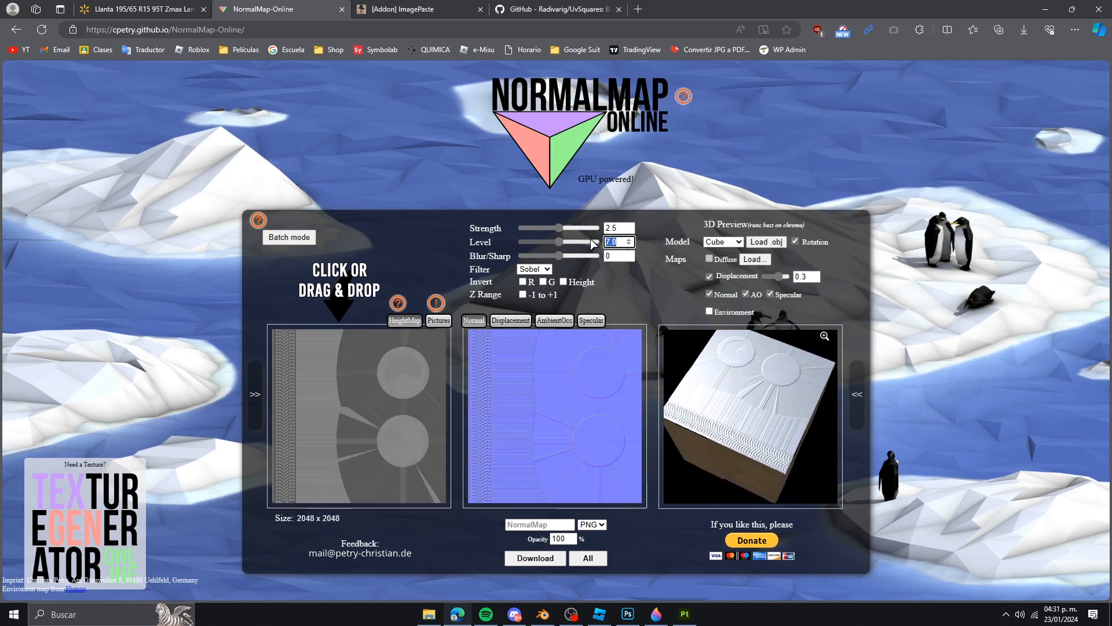
pyautogui.write('6.5')
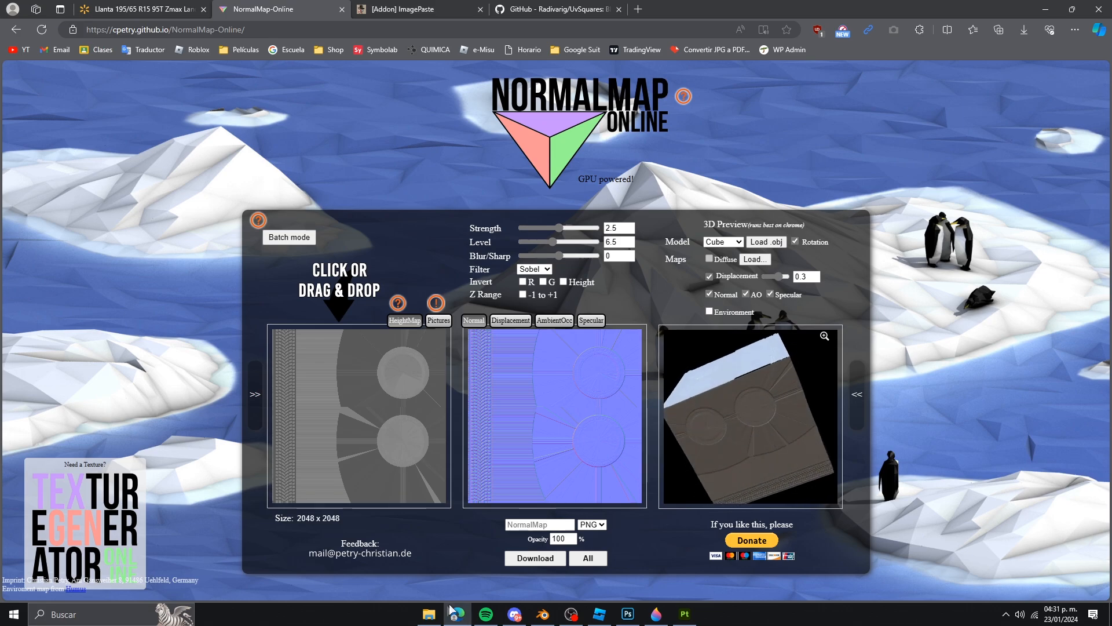
# Step: Name the generated normal map niceTire_Normal_1001 and download it as a PNG into the Tex Images folder
pyautogui.click(430, 615)
pyautogui.press('F2')
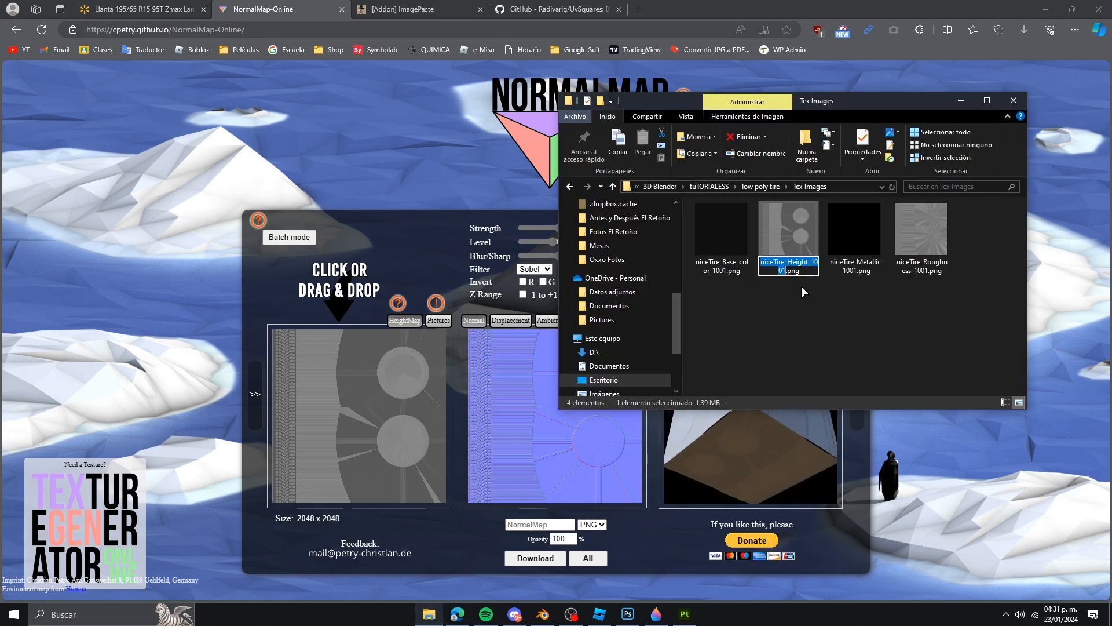
pyautogui.hotkey('ctrl', 'c')
pyautogui.click(543, 527)
pyautogui.hotkey('ctrl', 'v')
pyautogui.doubleClick(542, 524)
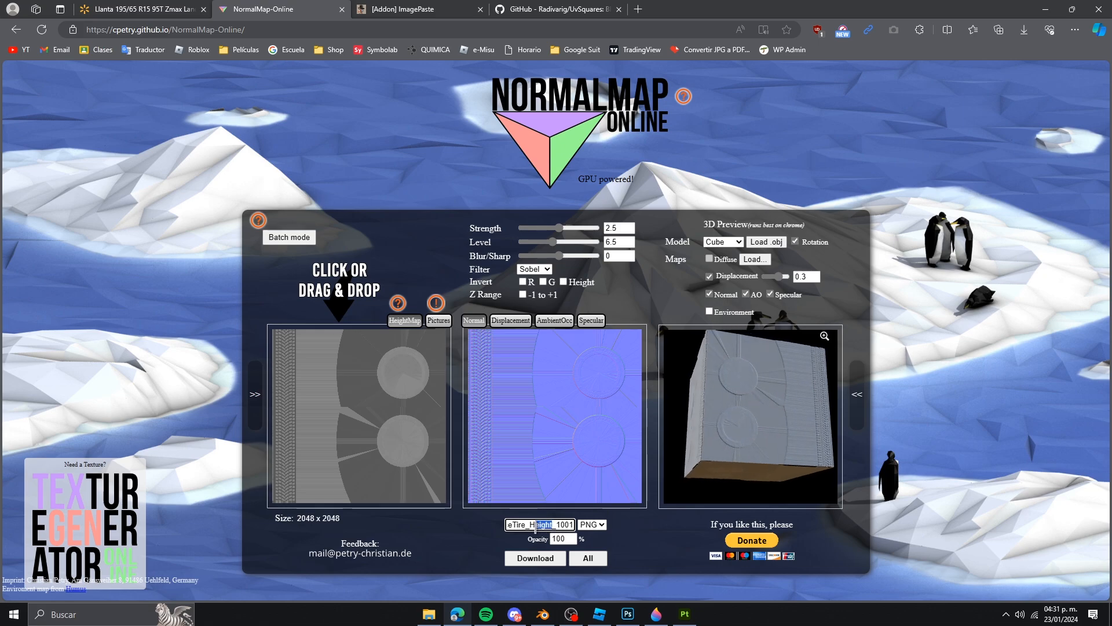
pyautogui.press('capslock')
pyautogui.write('Normal_1')
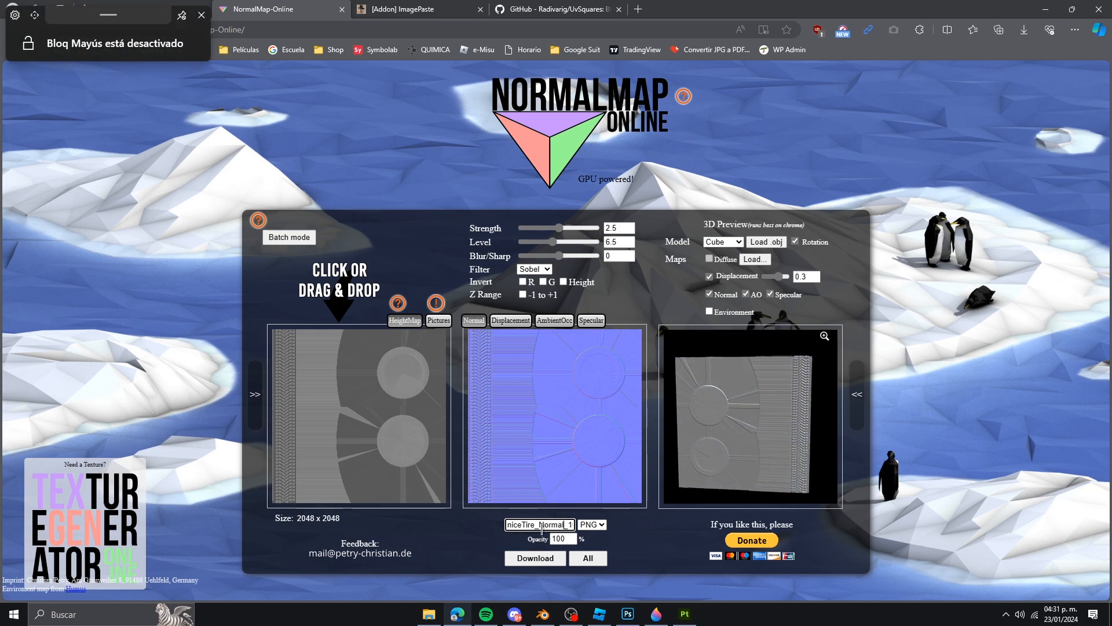
pyautogui.click(534, 565)
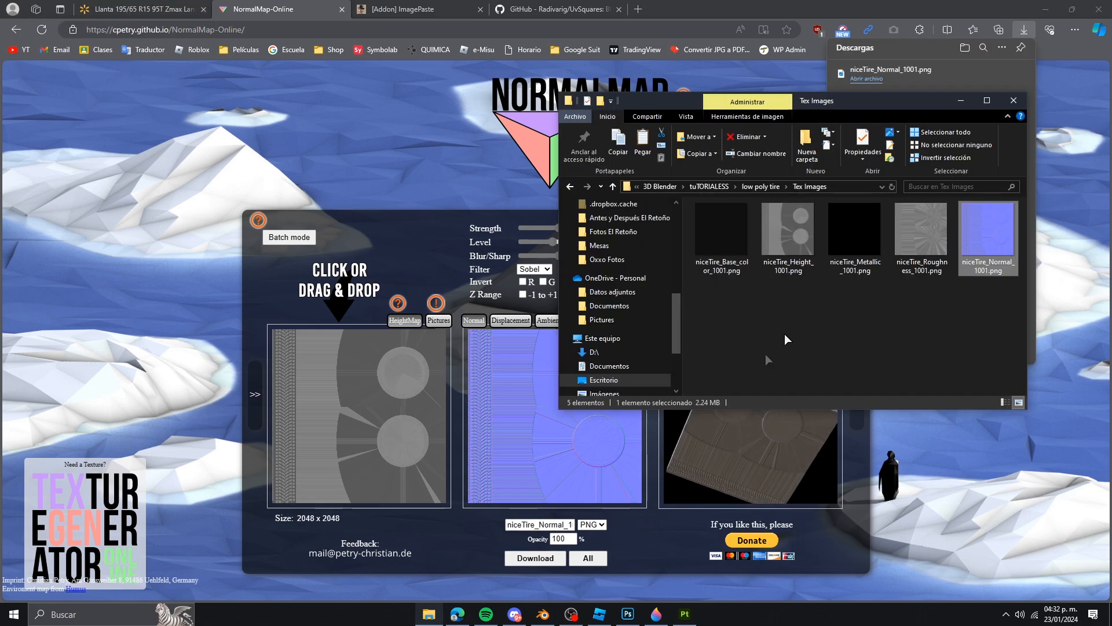
# Step: Switch to Blender's Shading workspace and select the Principled BSDF node of the niceTire material
pyautogui.click(543, 614)
pyautogui.moveTo(542, 356); pyautogui.dragTo(695, 339, button='middle')
pyautogui.click(345, 22)
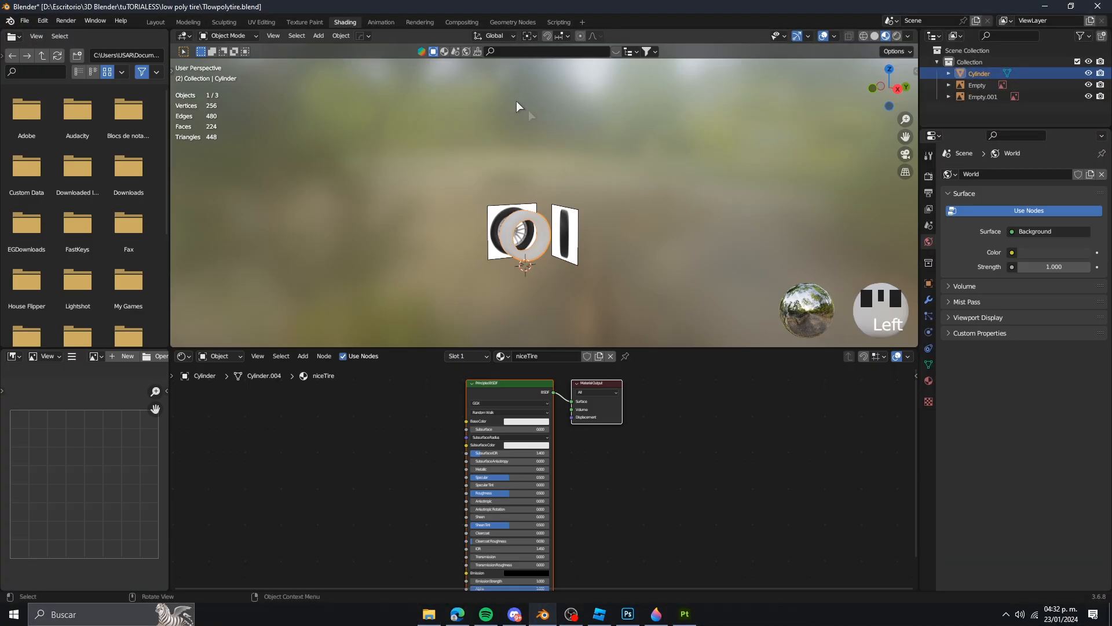
pyautogui.scroll(3, 461, 144)
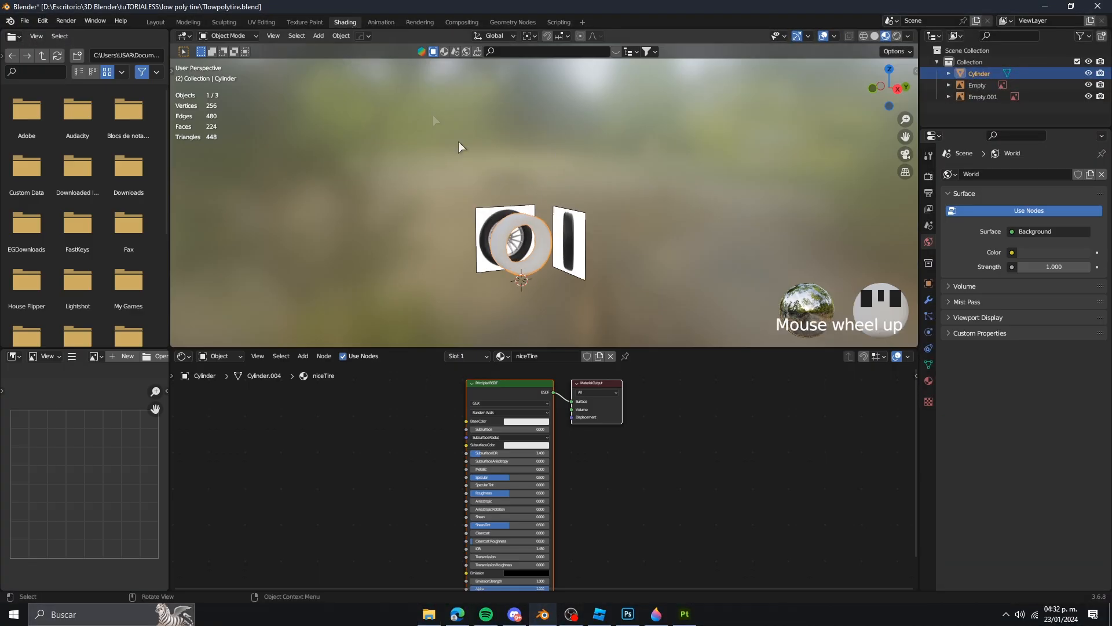
pyautogui.click(516, 386)
pyautogui.scroll(3, 505, 388)
pyautogui.scroll(-3, 511, 387)
pyautogui.scroll(1, 510, 386)
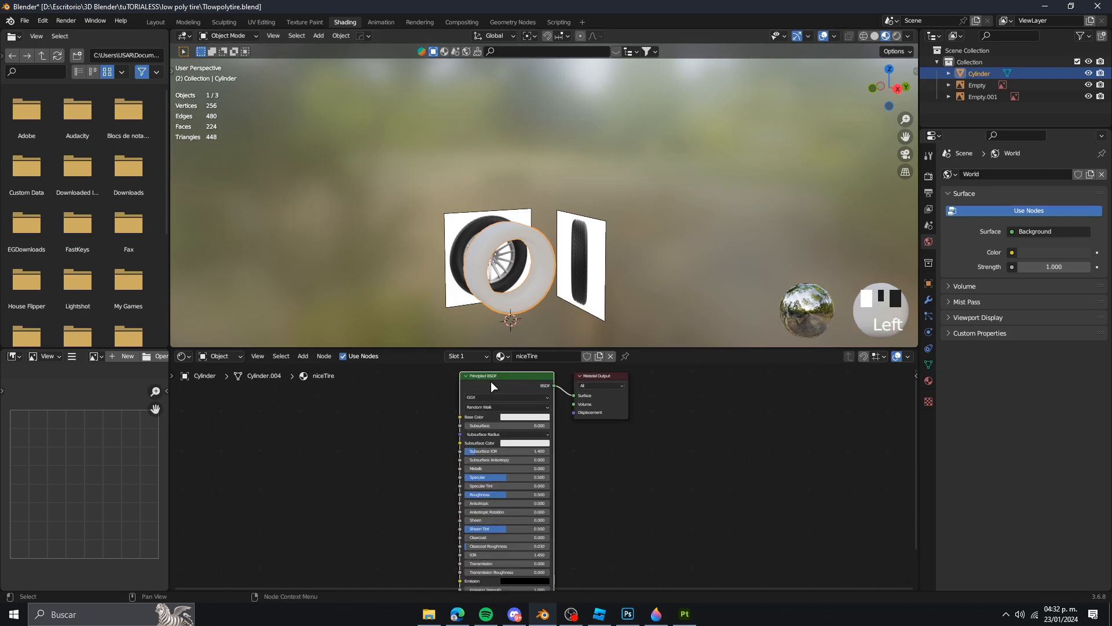
pyautogui.scroll(1, 491, 381)
pyautogui.moveTo(491, 380); pyautogui.dragTo(484, 408, button='middle')
pyautogui.scroll(6, 464, 397)
pyautogui.scroll(-1, 452, 391)
pyautogui.scroll(-1, 515, 393)
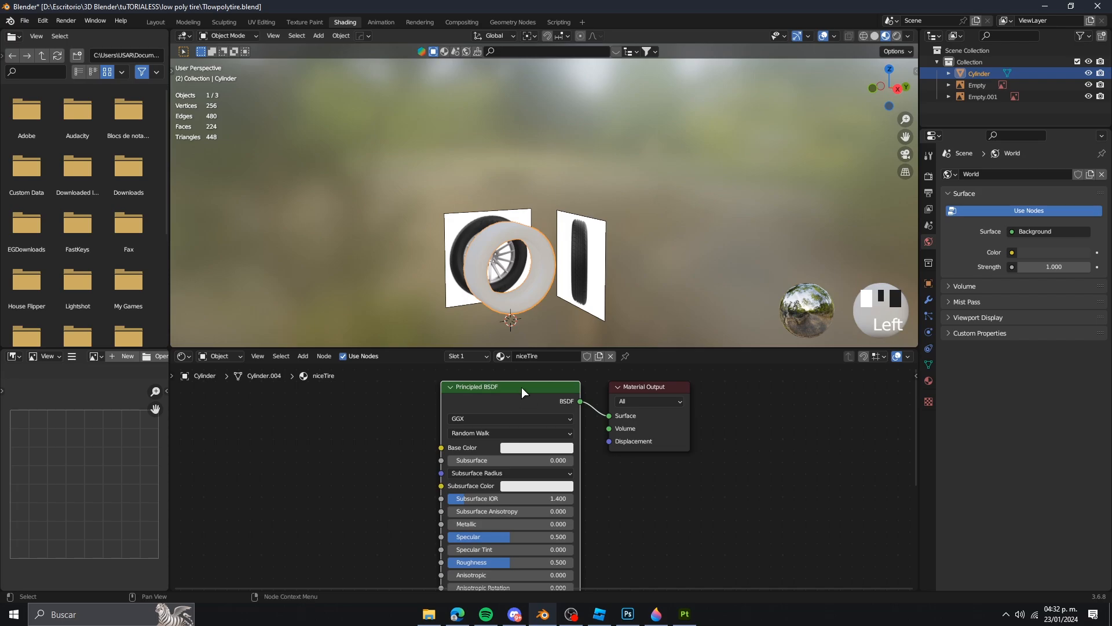
# Step: Run Principled Texture Setup with the normal, base color, metallic and roughness images from Tex Images, leaving out the height map
pyautogui.hotkey('ctrl', 'shift', 't')
pyautogui.hotkey('ctrl', 'shift', 't')
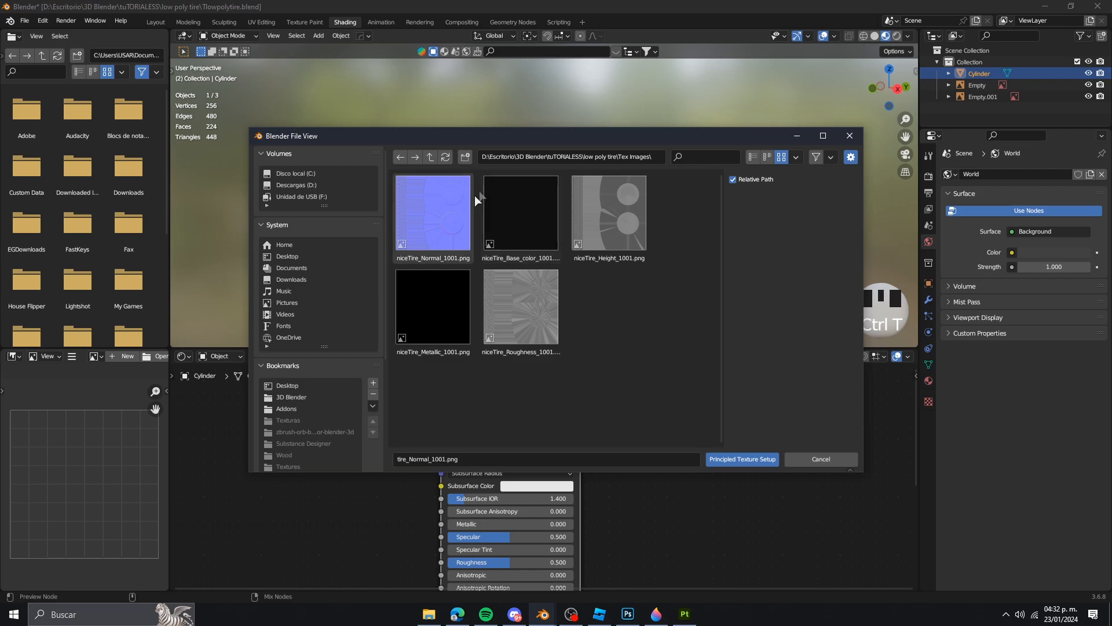
pyautogui.moveTo(656, 318); pyautogui.dragTo(413, 190)
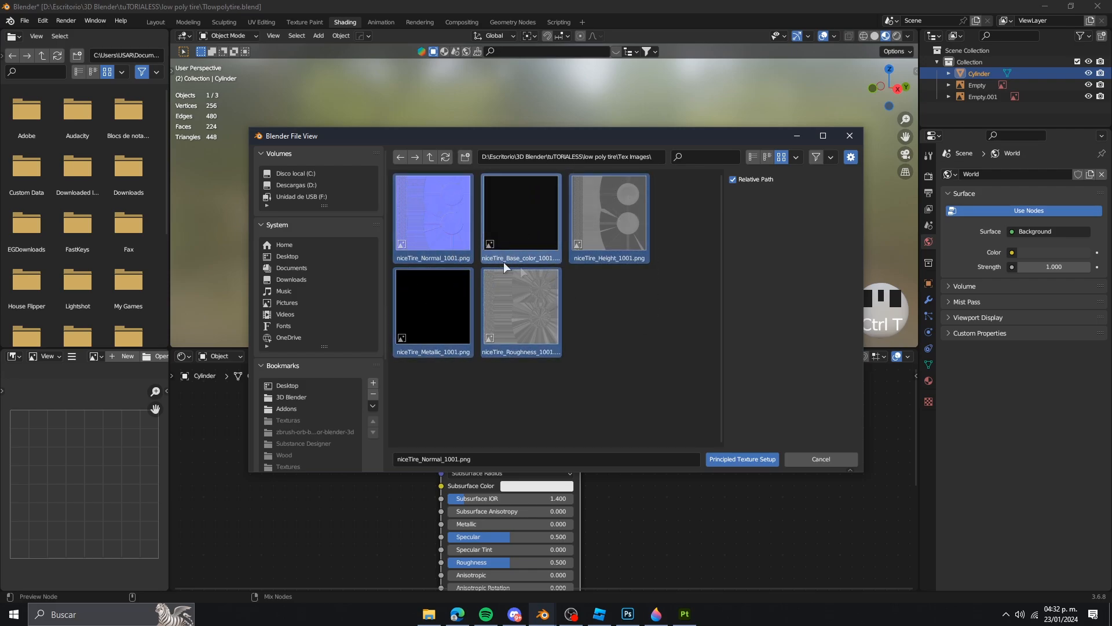
pyautogui.keyDown('ctrl'); pyautogui.click(614, 234); pyautogui.keyUp('ctrl')
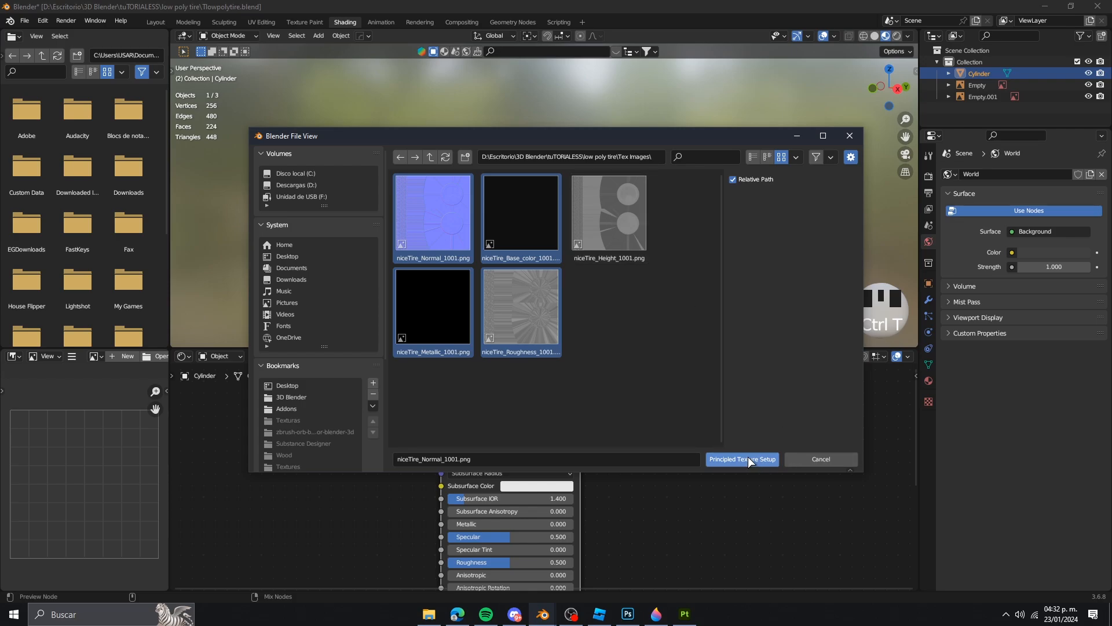
pyautogui.click(728, 459)
# Step: Inspect the textured tire from several angles in the material preview, briefly toggling Edit Mode
pyautogui.moveTo(557, 250); pyautogui.dragTo(666, 206, button='middle')
pyautogui.scroll(-2, 542, 245)
pyautogui.press('Tab')
pyautogui.scroll(1, 641, 207)
pyautogui.press('Tab')
pyautogui.scroll(-2, 666, 206)
pyautogui.moveTo(586, 203); pyautogui.dragTo(495, 198, button='middle')
pyautogui.scroll(-1, 496, 198)
# Step: Start an FBX export of the tire, create a folder named Roblox Files inside low poly tire and open it as the destination
pyautogui.click(24, 21)
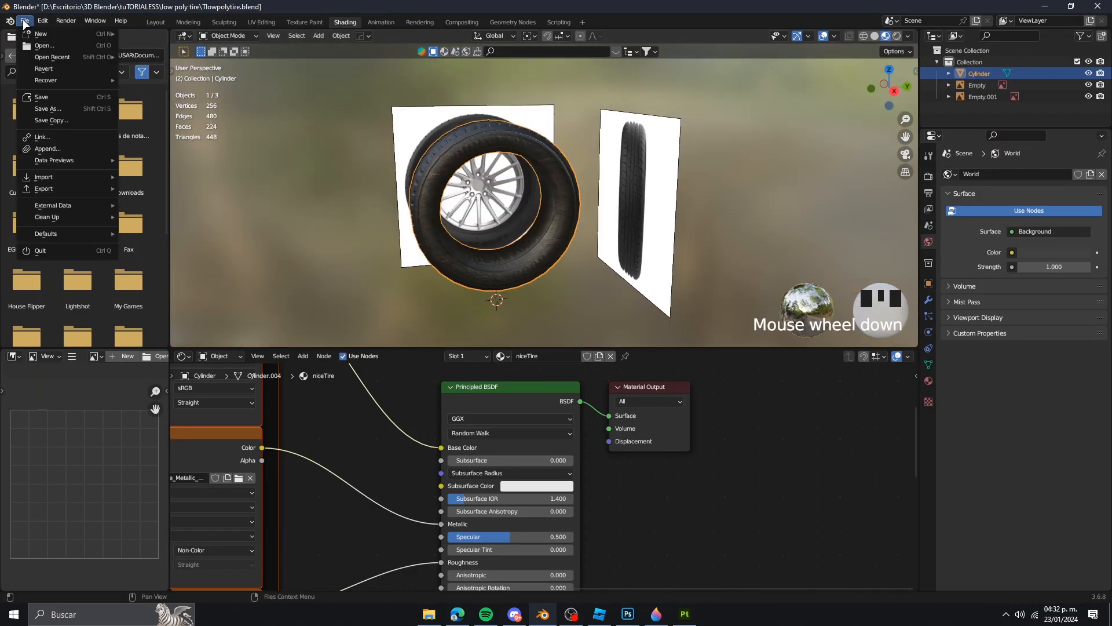
pyautogui.moveTo(75, 190)
pyautogui.click(156, 302)
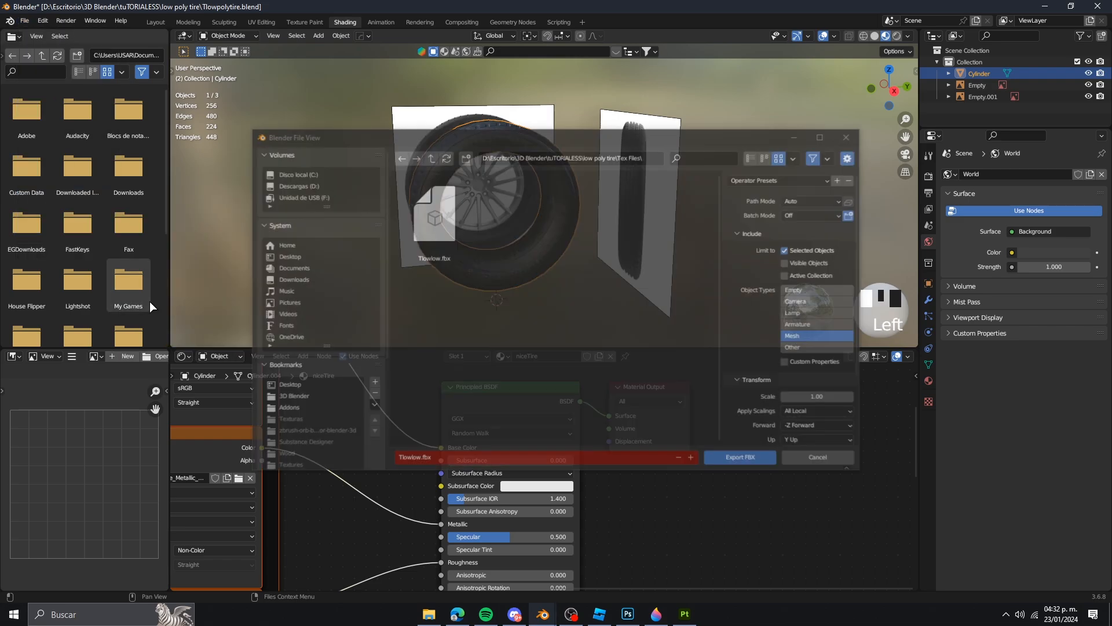
pyautogui.click(429, 159)
pyautogui.click(466, 158)
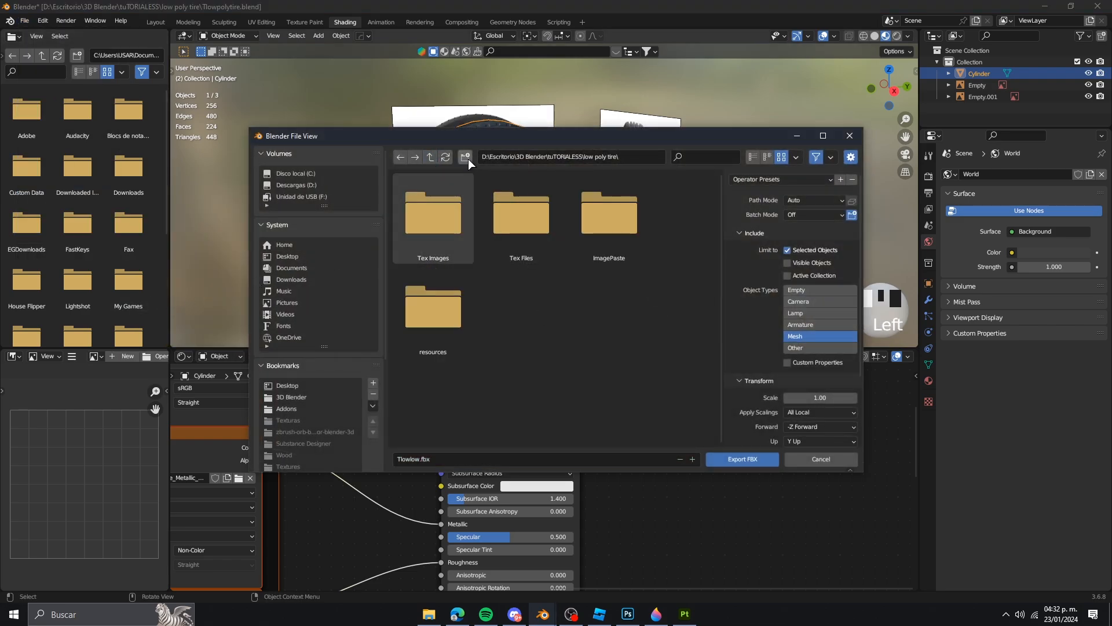
pyautogui.press('capslock')
pyautogui.write('Roblox F')
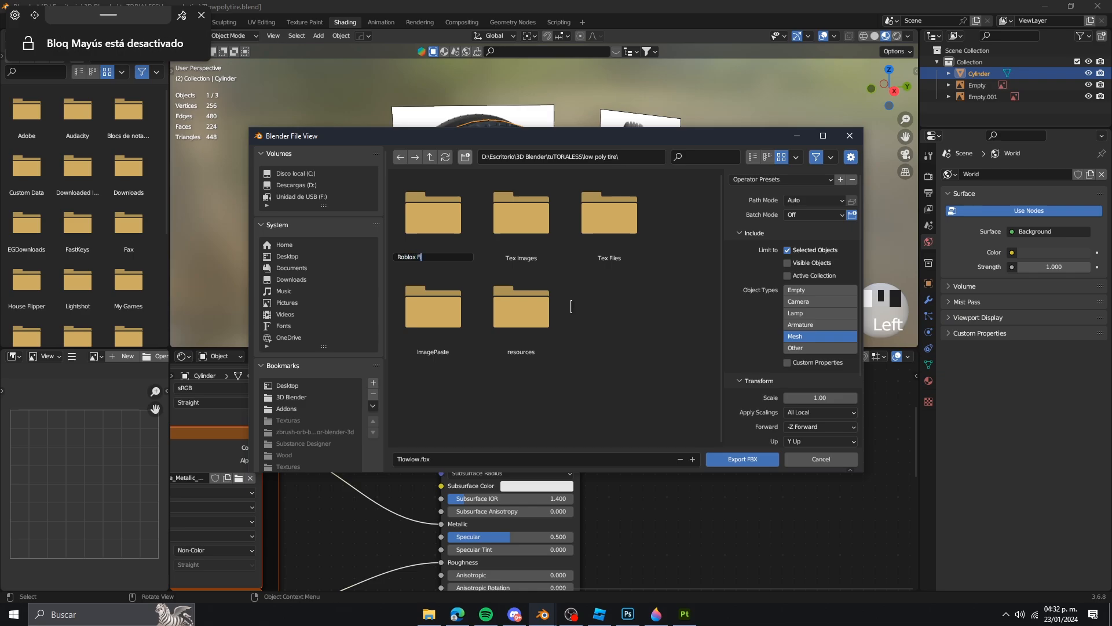
pyautogui.write('iles')
pyautogui.press('Return')
pyautogui.doubleClick(457, 242)
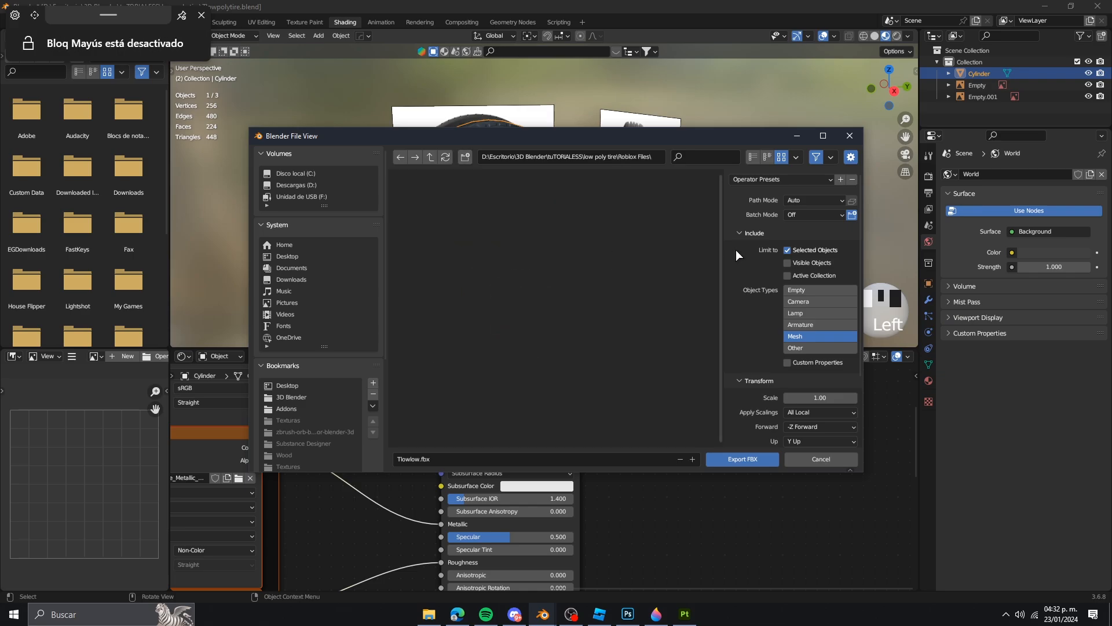
# Step: Set the FBX export scale to 0.10 and export the selected tire mesh as tirePro
pyautogui.click(826, 398)
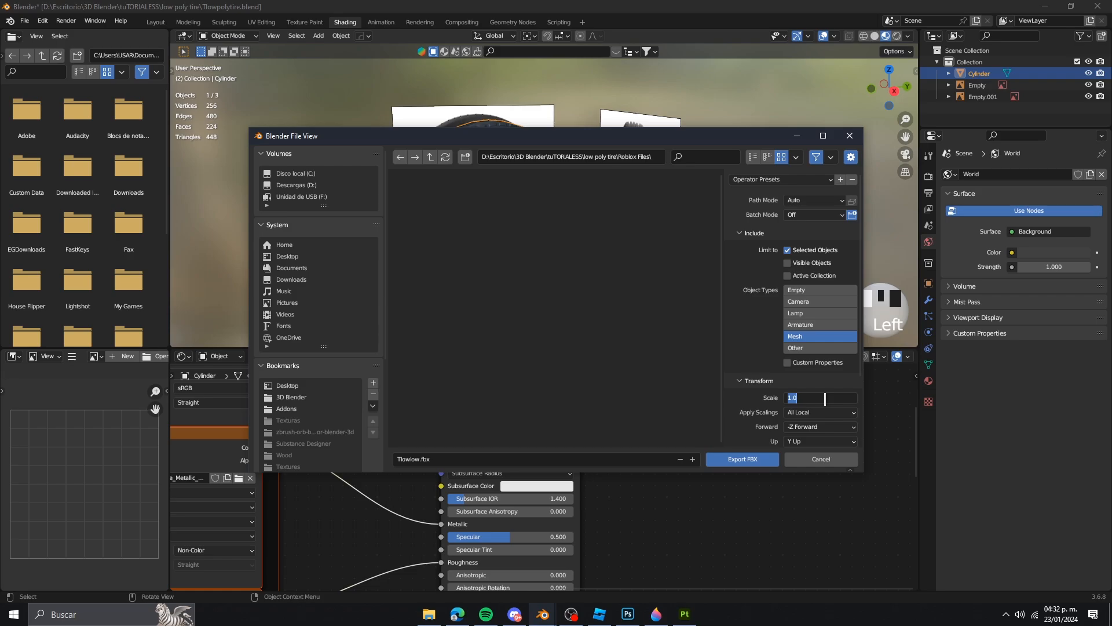
pyautogui.press('Return')
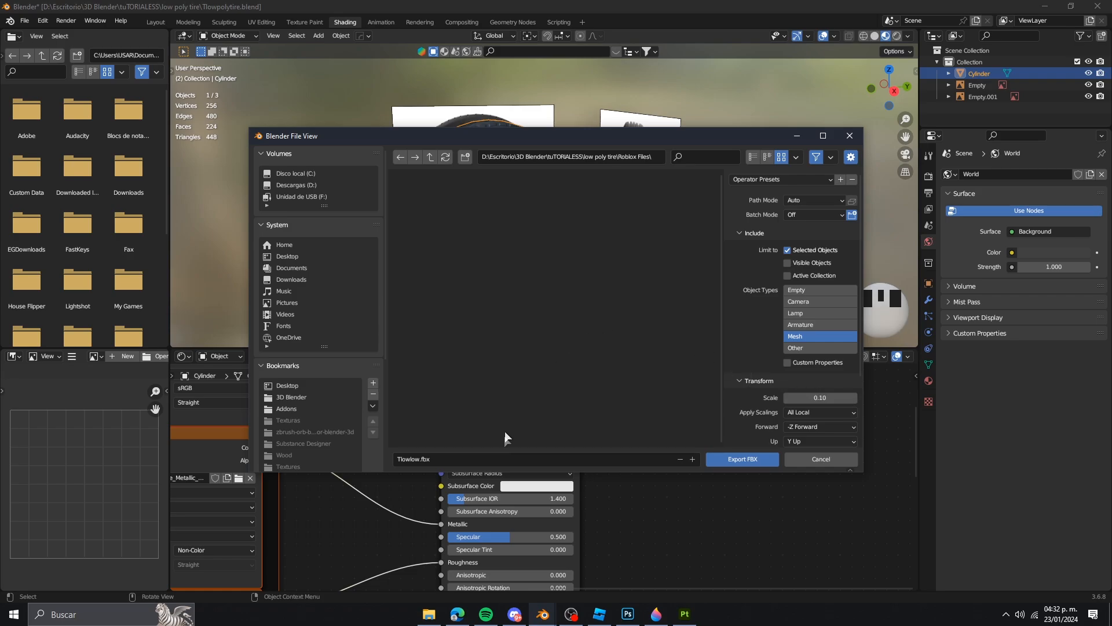
pyautogui.click(419, 459)
pyautogui.write('tire')
pyautogui.press('capslock')
pyautogui.write('P')
pyautogui.press('capslock')
pyautogui.write('ro')
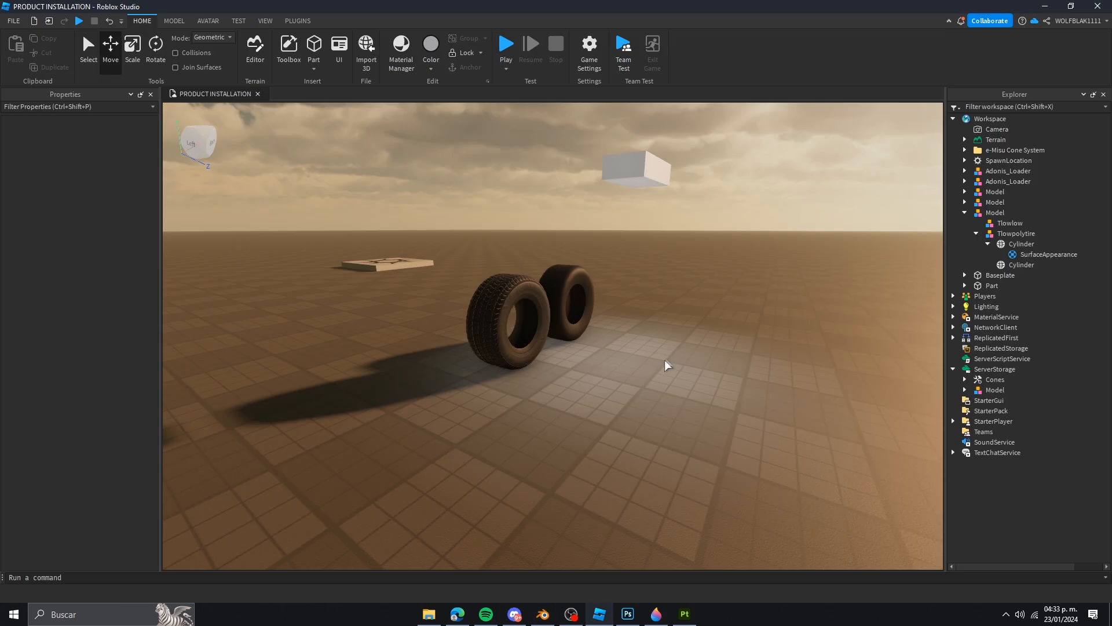
# Step: Switch to Roblox Studio and import tirePro.fbx from the Roblox Files folder into the workspace as a model
pyautogui.scroll(2, 686, 342)
pyautogui.scroll(-2, 685, 345)
pyautogui.scroll(-4, 685, 340)
pyautogui.moveTo(684, 341); pyautogui.dragTo(673, 337, button='right')
pyautogui.scroll(5, 684, 341)
pyautogui.scroll(-2, 683, 341)
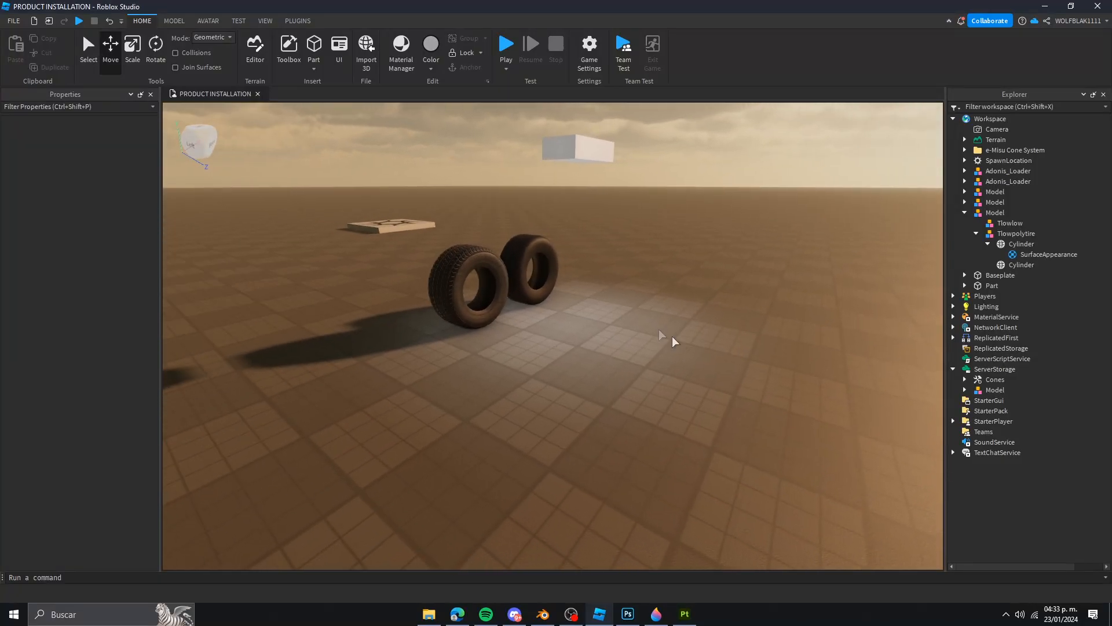
pyautogui.click(366, 49)
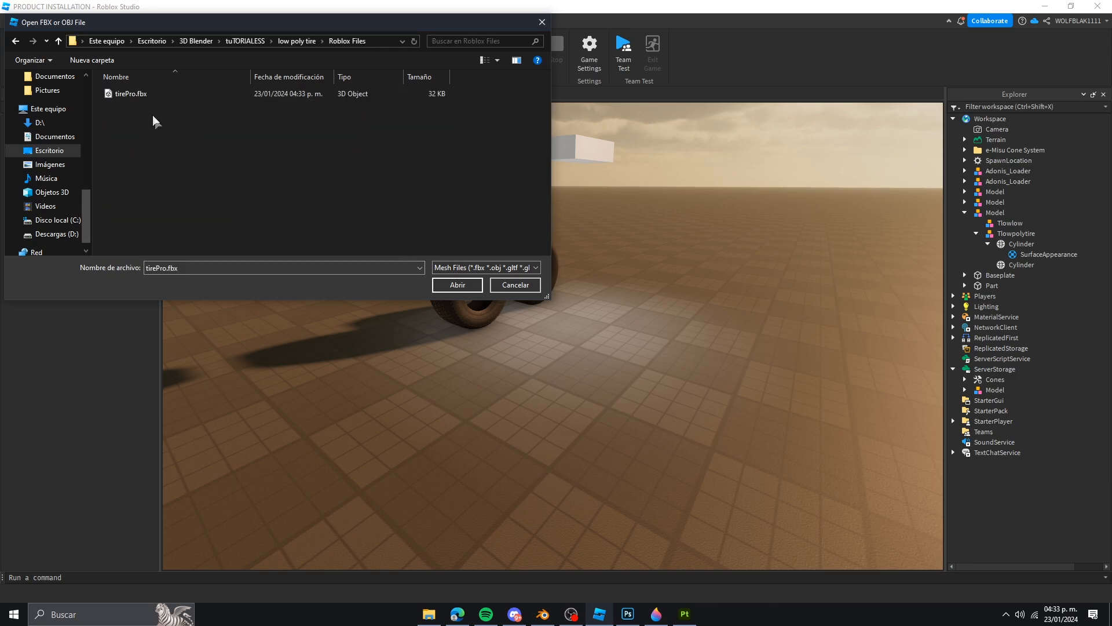
pyautogui.doubleClick(131, 93)
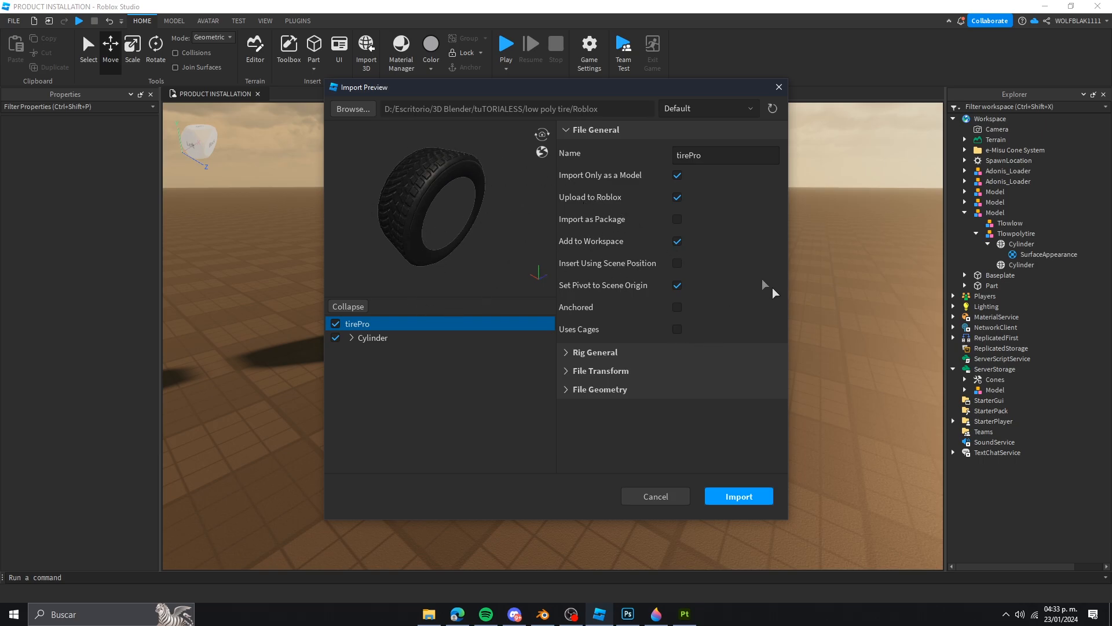
pyautogui.click(739, 498)
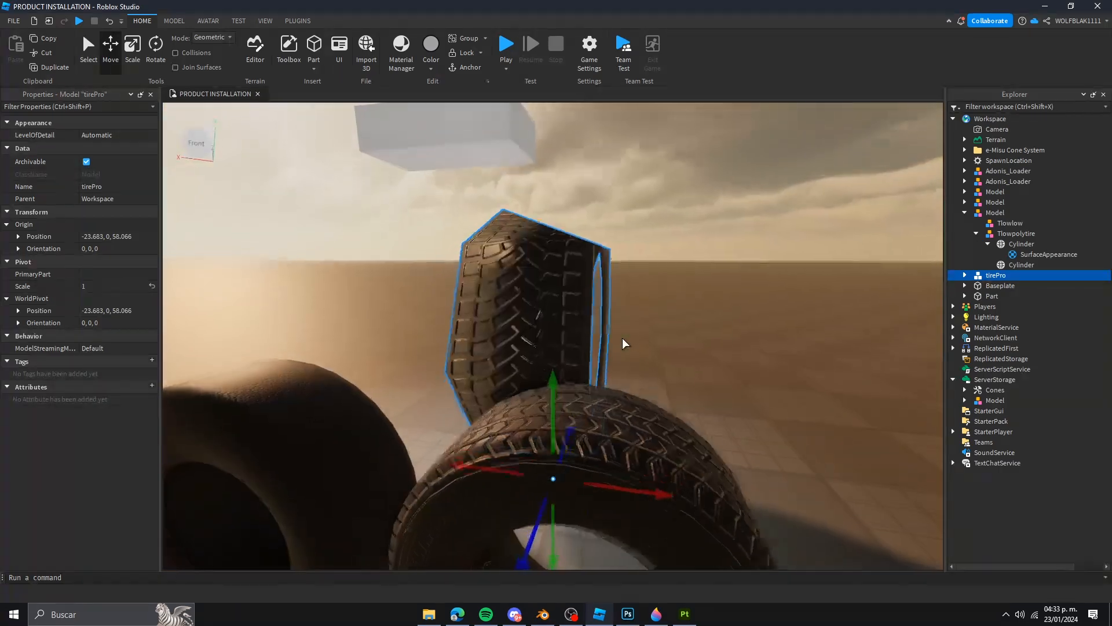
# Step: Change the RenderFidelity of the Cylinder mesh in tirePro so the tire renders with its full round geometry
pyautogui.moveTo(623, 339); pyautogui.dragTo(714, 307, button='right')
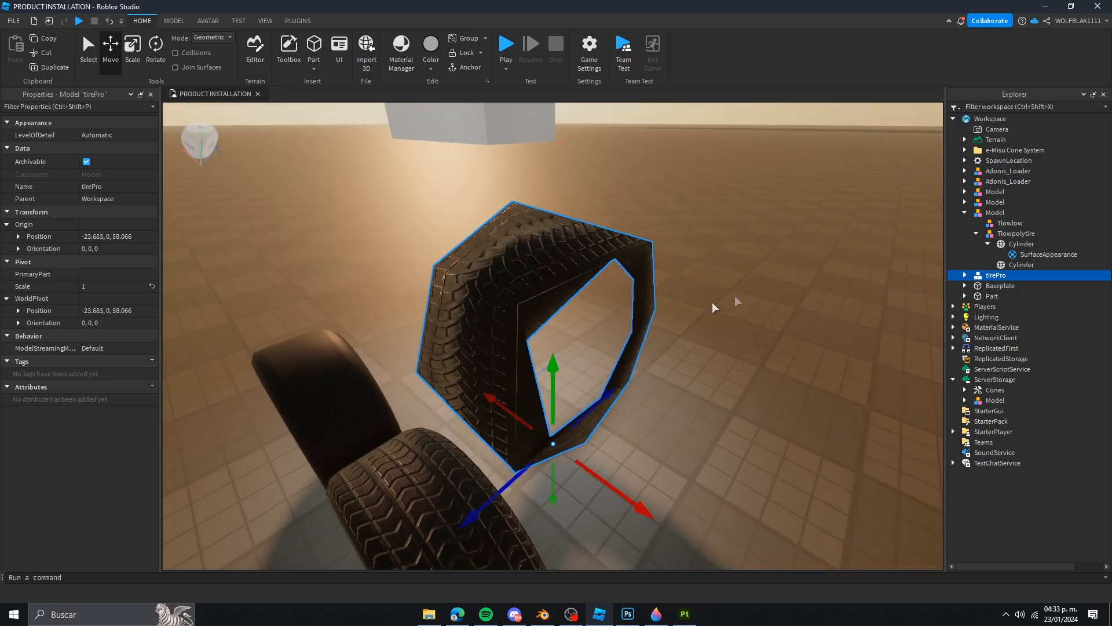
pyautogui.click(964, 276)
pyautogui.click(1009, 286)
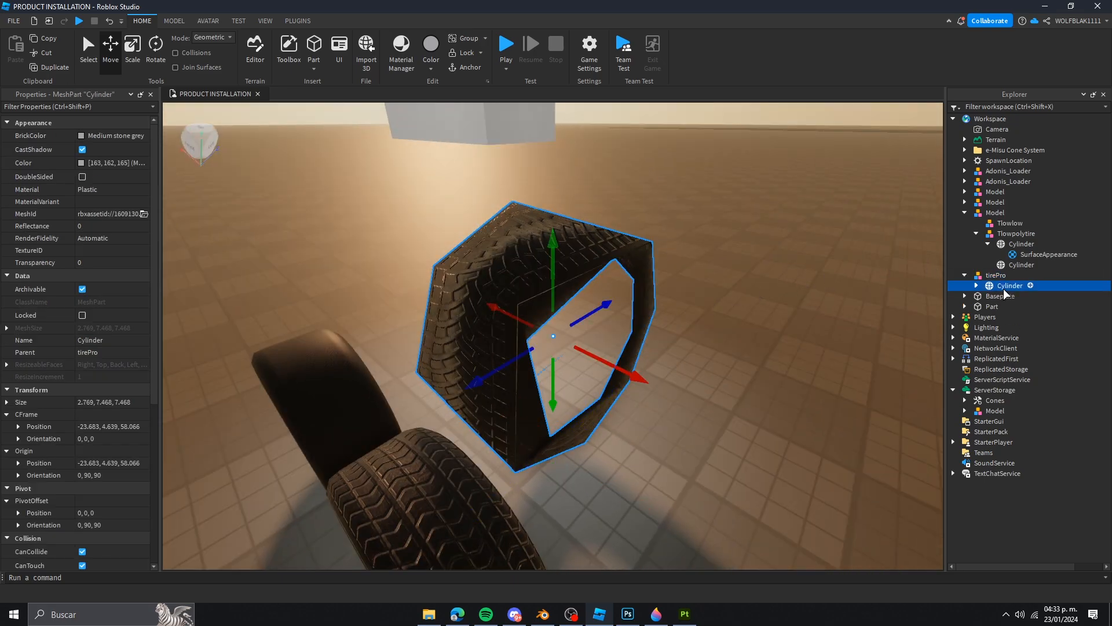
pyautogui.click(113, 244)
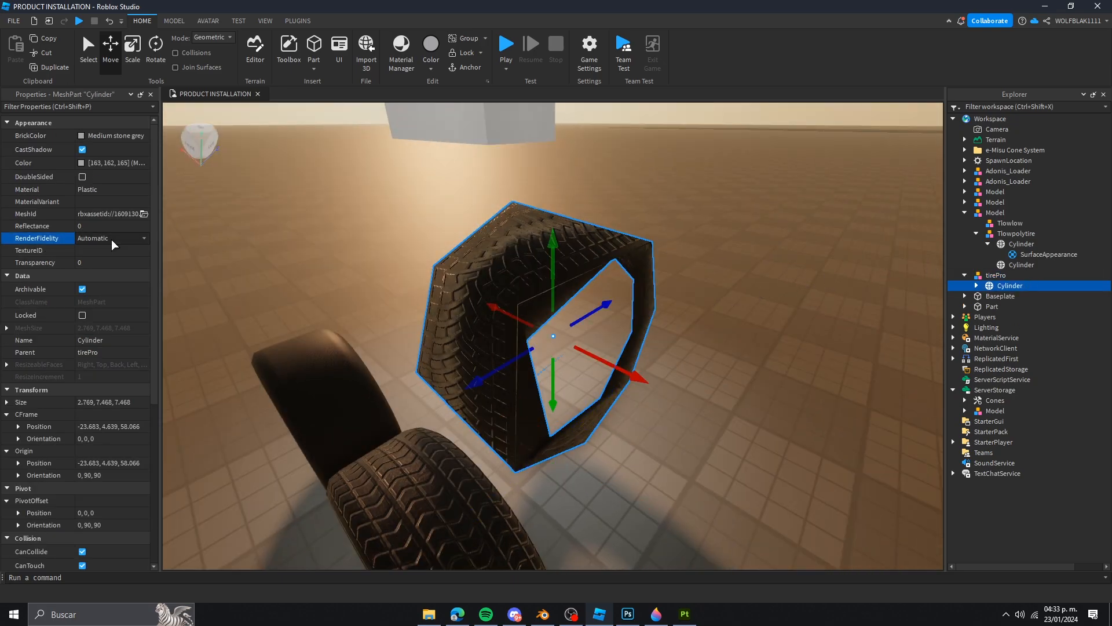
pyautogui.click(93, 266)
pyautogui.click(689, 282)
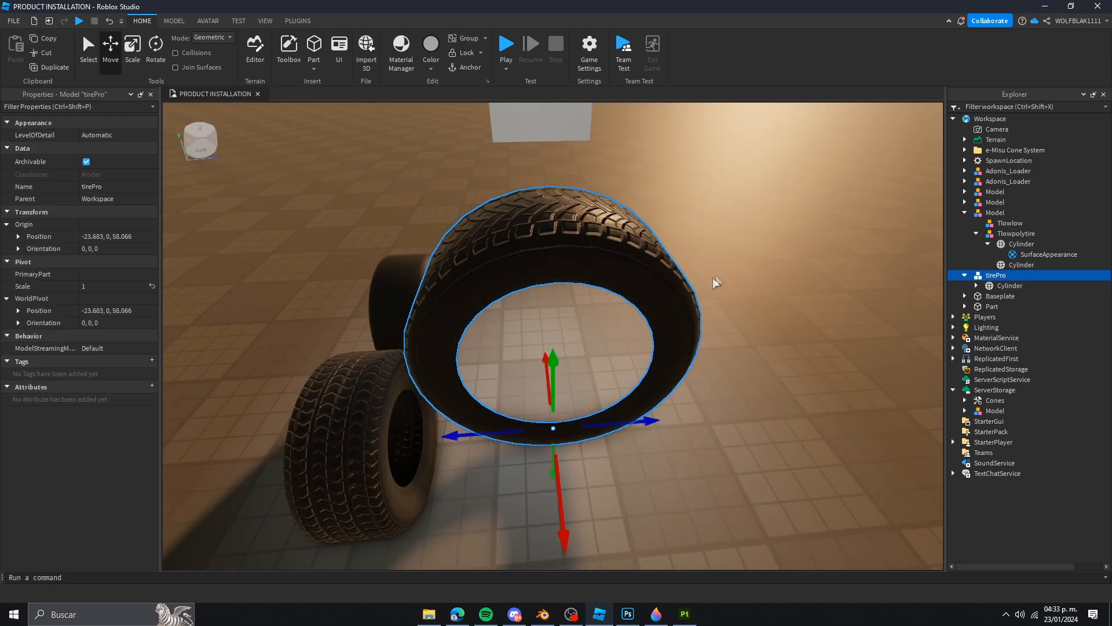
# Step: Reset the tirePro model's pivot to its center and scale the model down to about 0.68
pyautogui.moveTo(711, 278); pyautogui.dragTo(717, 274, button='right')
pyautogui.click(176, 22)
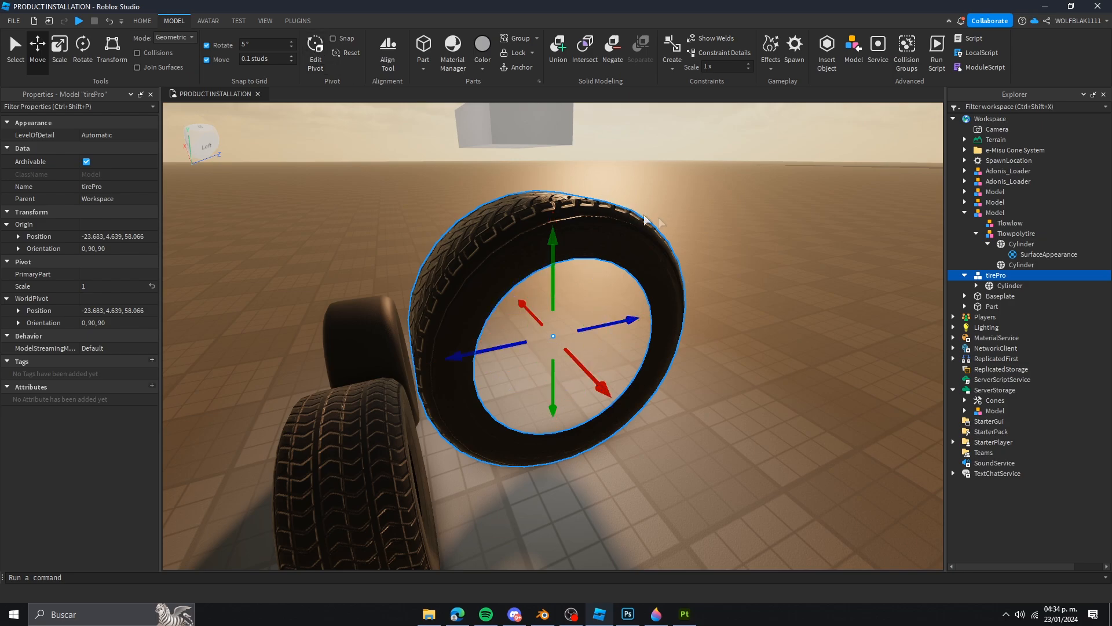
pyautogui.hotkey('ctrl', '3')
pyautogui.moveTo(554, 168); pyautogui.dragTo(557, 291)
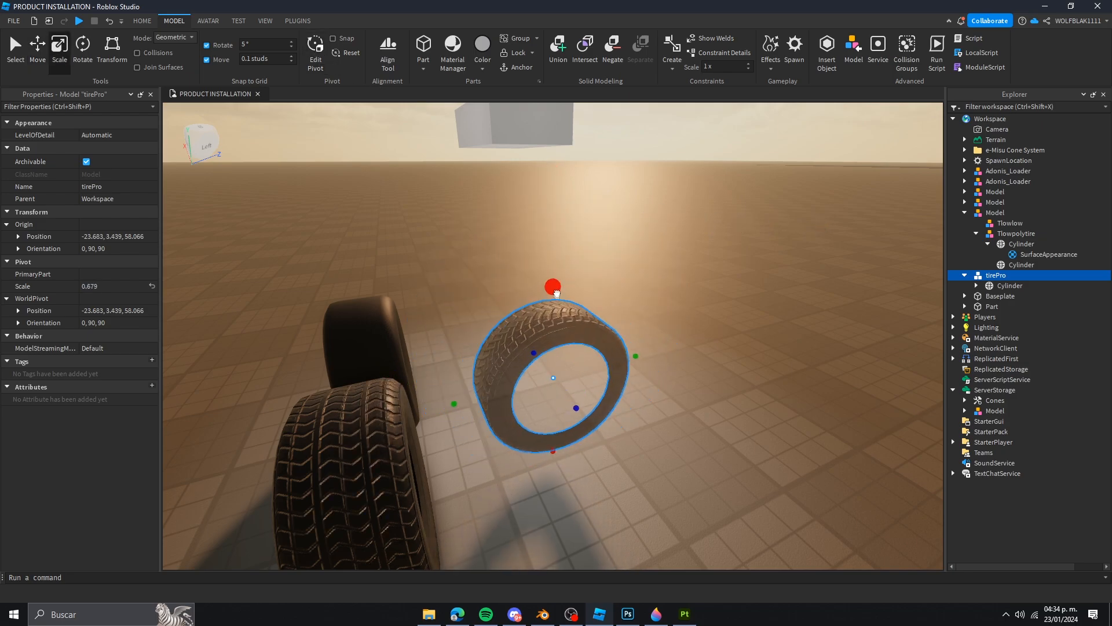
pyautogui.press('f')
# Step: Check the tire's tread and sidewall from several angles and enable DoubleSided on its mesh so the inner faces render
pyautogui.moveTo(602, 306); pyautogui.dragTo(637, 321, button='right')
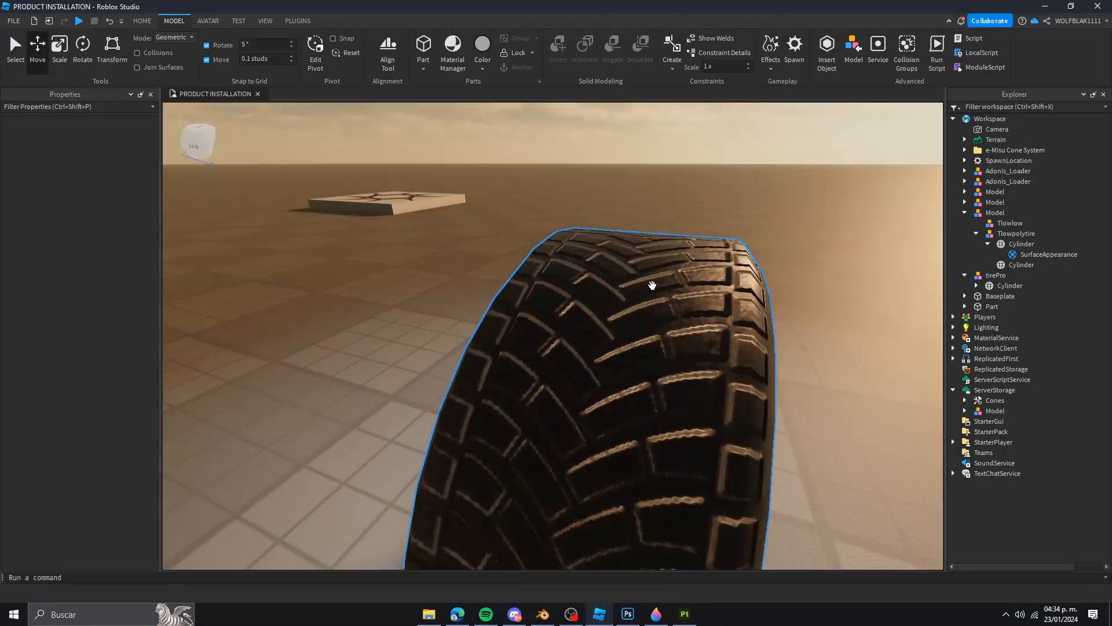
pyautogui.moveTo(651, 285); pyautogui.dragTo(704, 263, button='right')
pyautogui.click(555, 187)
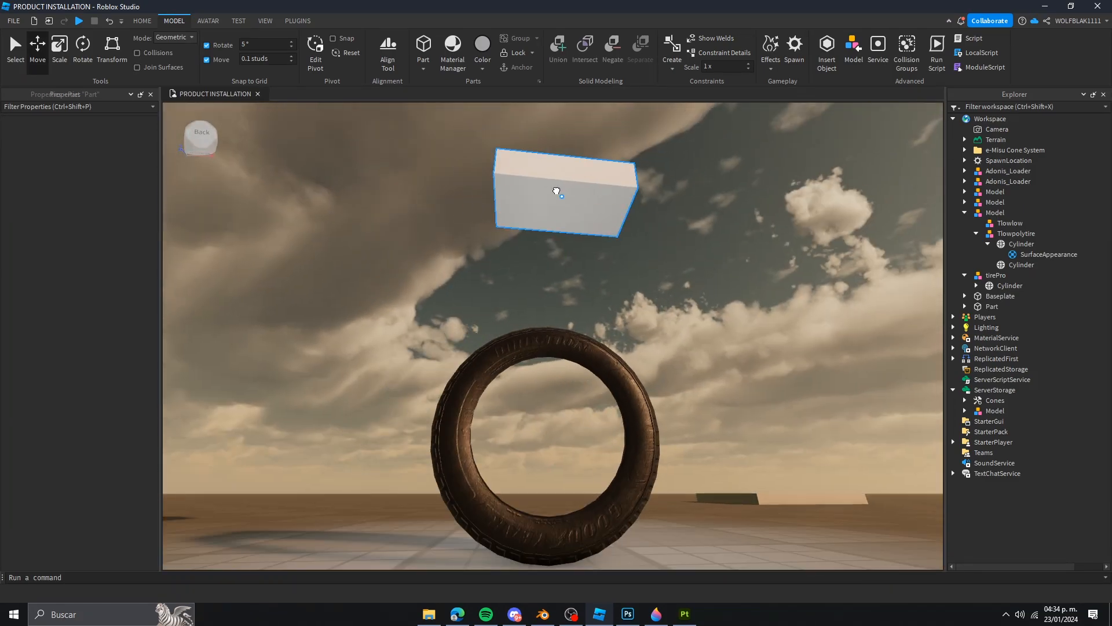
pyautogui.moveTo(597, 236); pyautogui.dragTo(597, 237, button='right')
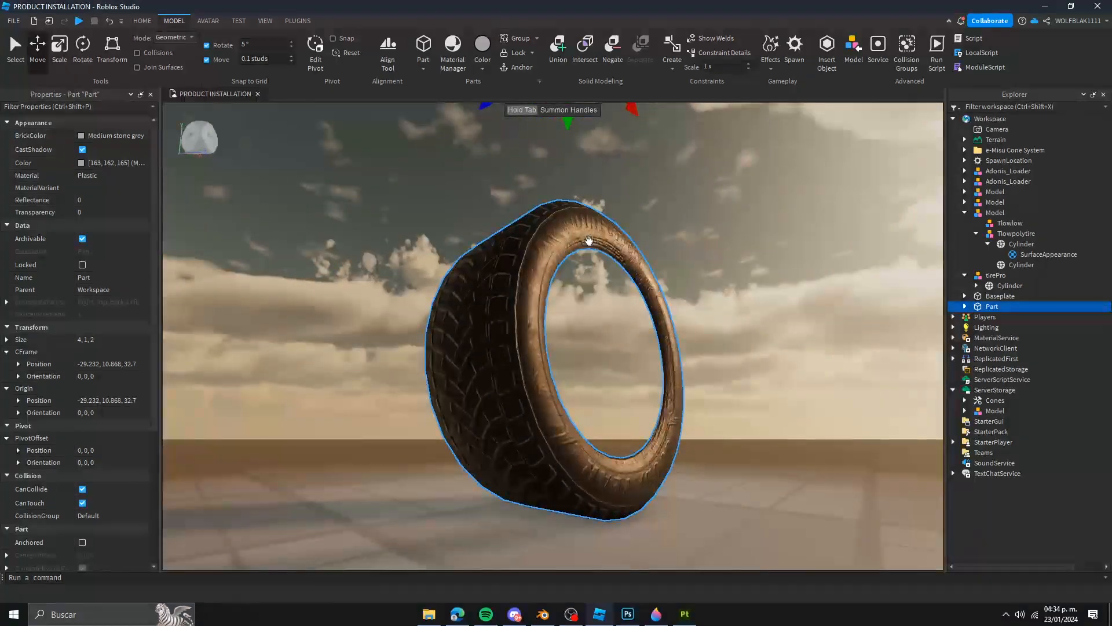
pyautogui.click(587, 236)
pyautogui.click(82, 176)
pyautogui.click(731, 190)
pyautogui.moveTo(732, 190); pyautogui.dragTo(739, 173, button='right')
pyautogui.scroll(5, 739, 172)
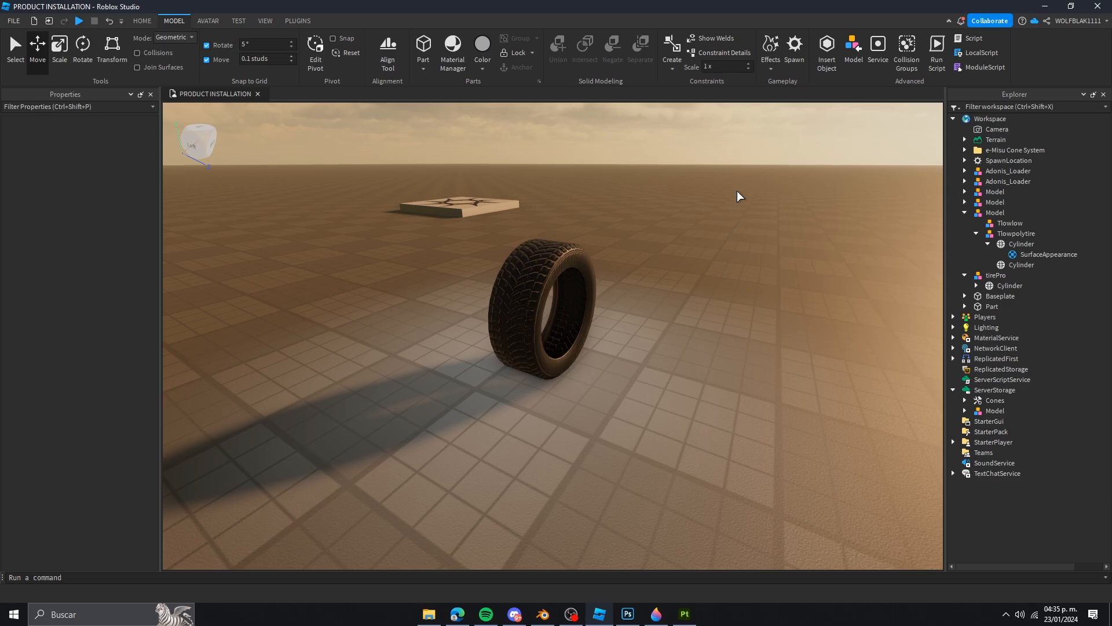